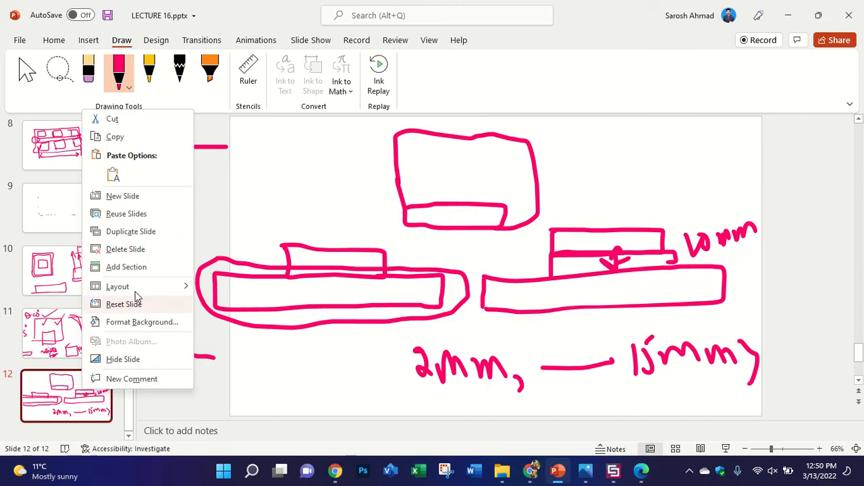
Step: Add a new slide after slide 12 and delete its title and content placeholders to leave it blank
{"action": "left_click", "coordinate": [110, 195]}
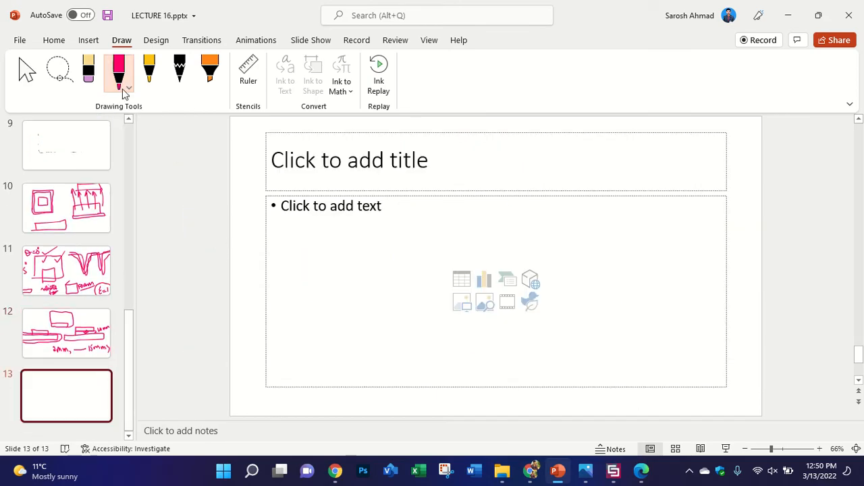
{"action": "left_click", "coordinate": [25, 73]}
{"action": "key", "text": "ctrl+a"}
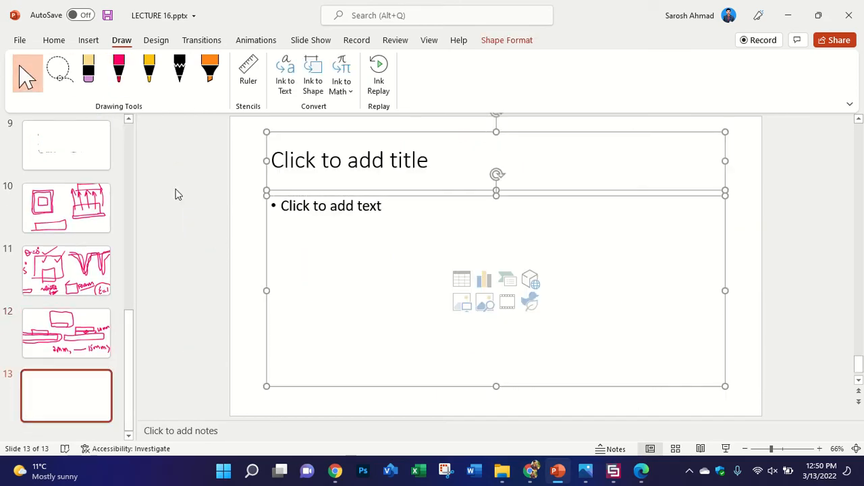
{"action": "key", "text": "Delete"}
Step: Handwrite "Gain ∝ Freq" in pink ink across the upper part of the blank slide and "> 7dB" beneath it
{"action": "left_click", "coordinate": [119, 70]}
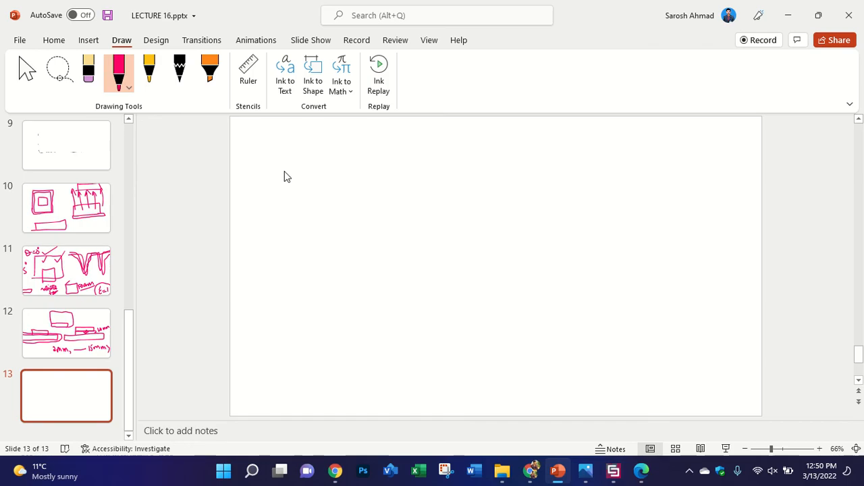
{"action": "mouse_move", "coordinate": [289, 162]}
{"action": "left_mouse_down"}
{"action": "mouse_move", "coordinate": [291, 223]}
{"action": "mouse_move", "coordinate": [324, 185]}
{"action": "mouse_move", "coordinate": [403, 207]}
{"action": "mouse_move", "coordinate": [435, 164]}
{"action": "mouse_move", "coordinate": [486, 161]}
{"action": "mouse_move", "coordinate": [494, 185]}
{"action": "mouse_move", "coordinate": [543, 222]}
{"action": "mouse_move", "coordinate": [560, 173]}
{"action": "left_mouse_up"}
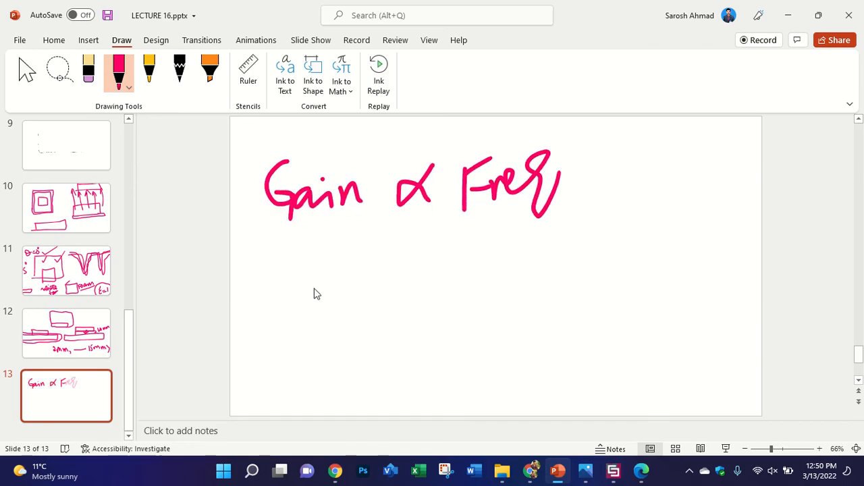
{"action": "left_click_drag", "start_coordinate": [297, 258], "coordinate": [298, 303]}
{"action": "left_click", "coordinate": [360, 265]}
{"action": "mouse_move", "coordinate": [358, 265]}
{"action": "left_mouse_down"}
{"action": "mouse_move", "coordinate": [393, 274]}
{"action": "mouse_move", "coordinate": [441, 260]}
{"action": "left_mouse_up"}
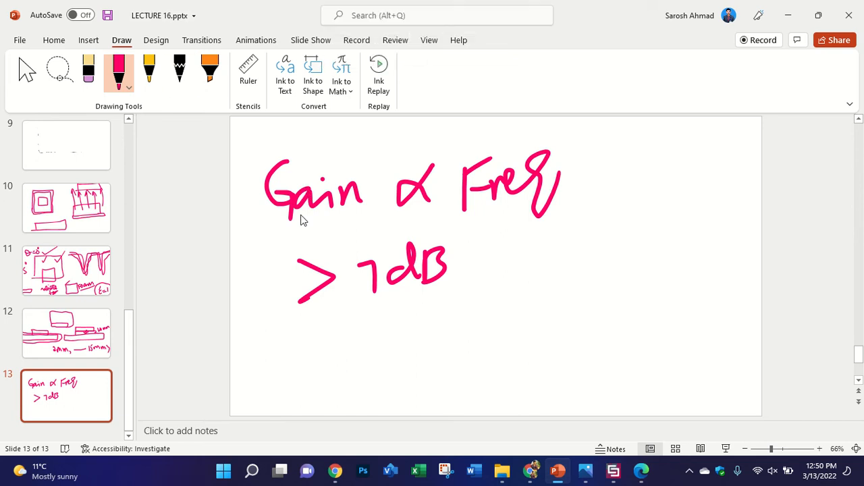
Step: Look back through the earlier slides and switch to CST Studio Suite with the EBG UNIT CELL project shown
{"action": "scroll", "coordinate": [53, 300], "scroll_direction": "up", "scroll_amount": 5}
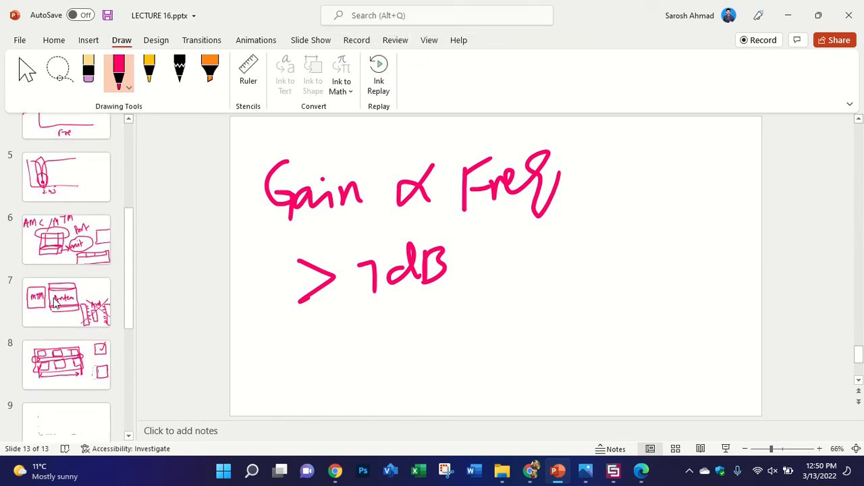
{"action": "scroll", "coordinate": [54, 298], "scroll_direction": "up", "scroll_amount": 5}
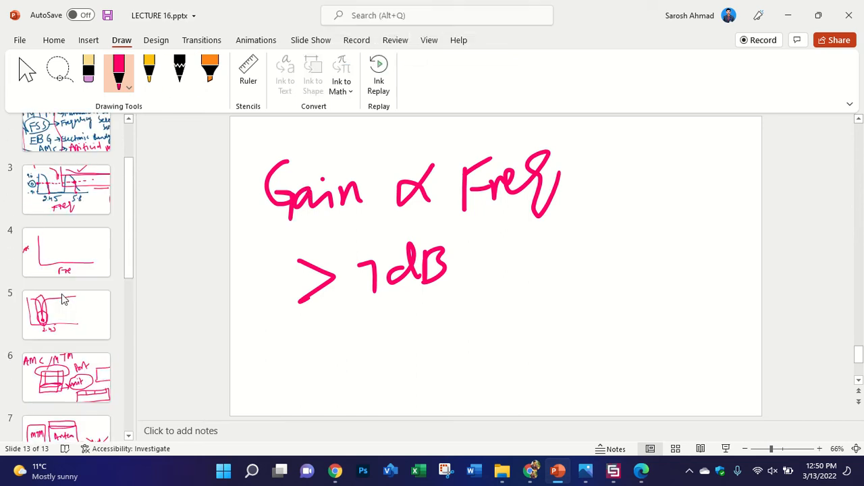
{"action": "left_click", "coordinate": [611, 475]}
{"action": "left_click", "coordinate": [18, 28]}
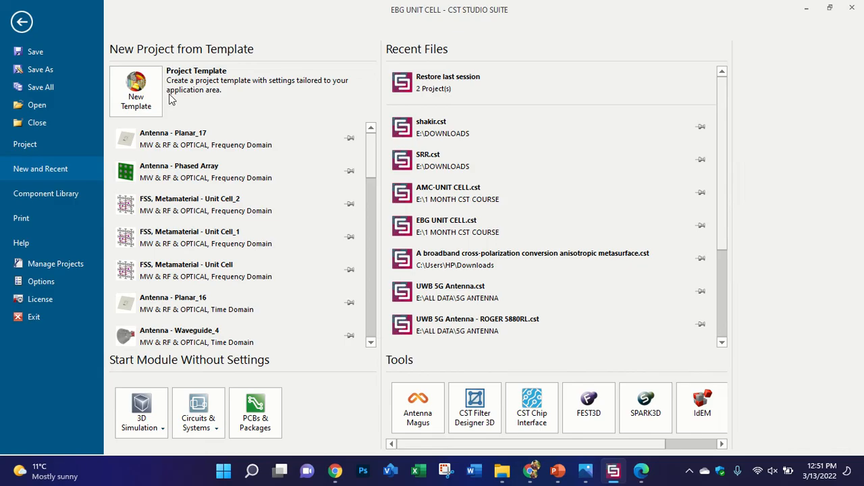
{"action": "mouse_move", "coordinate": [530, 420]}
{"action": "key", "text": "Escape"}
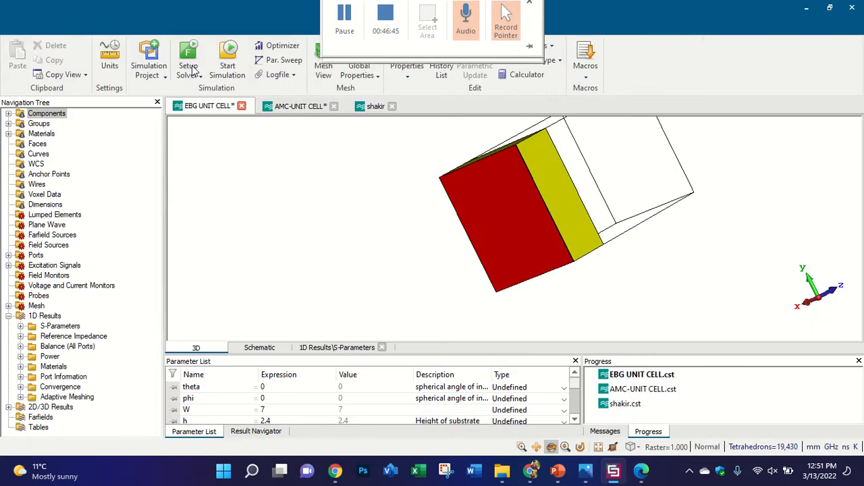
Step: View the AMC-UNIT CELL model and its S-parameter phase plot, moving marker 1 to the zero-degree crossing near 2.447 GHz
{"action": "left_click", "coordinate": [297, 106]}
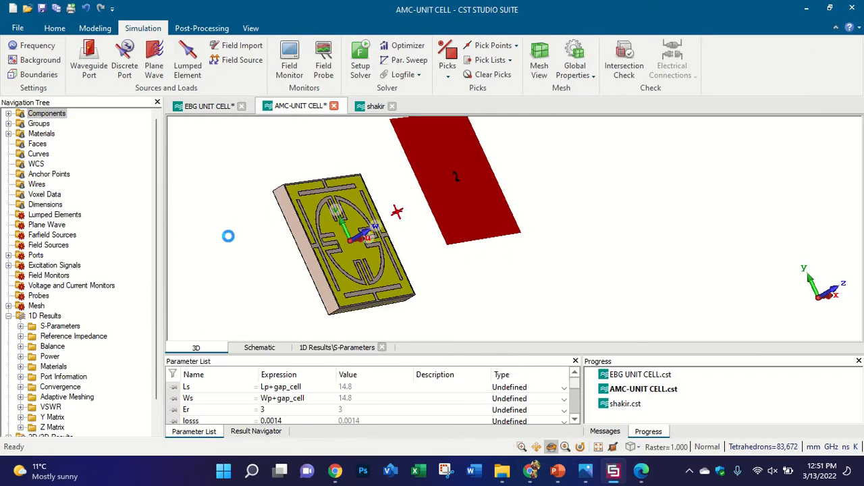
{"action": "left_click_drag", "start_coordinate": [335, 245], "coordinate": [357, 206]}
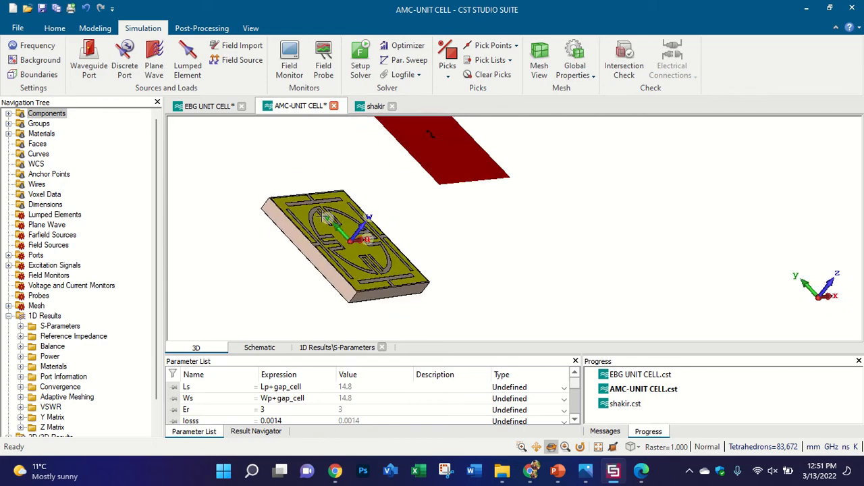
{"action": "left_click_drag", "start_coordinate": [391, 255], "coordinate": [449, 301]}
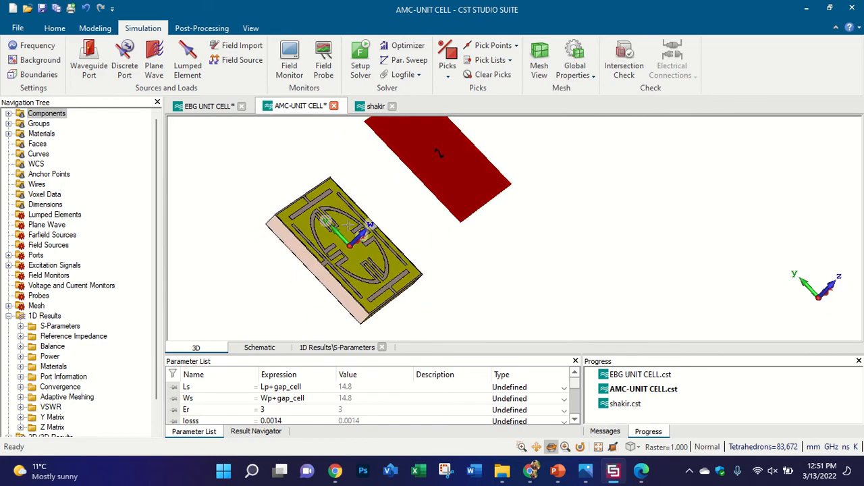
{"action": "left_click", "coordinate": [50, 328]}
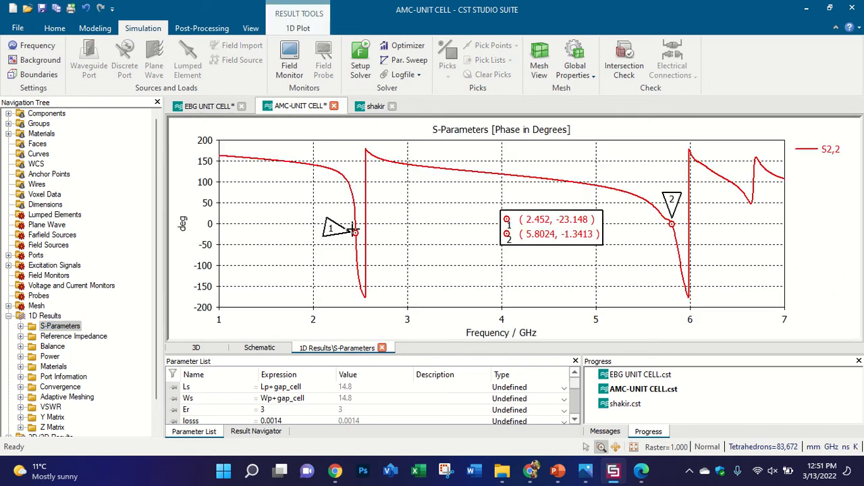
{"action": "left_click_drag", "start_coordinate": [355, 233], "coordinate": [352, 215]}
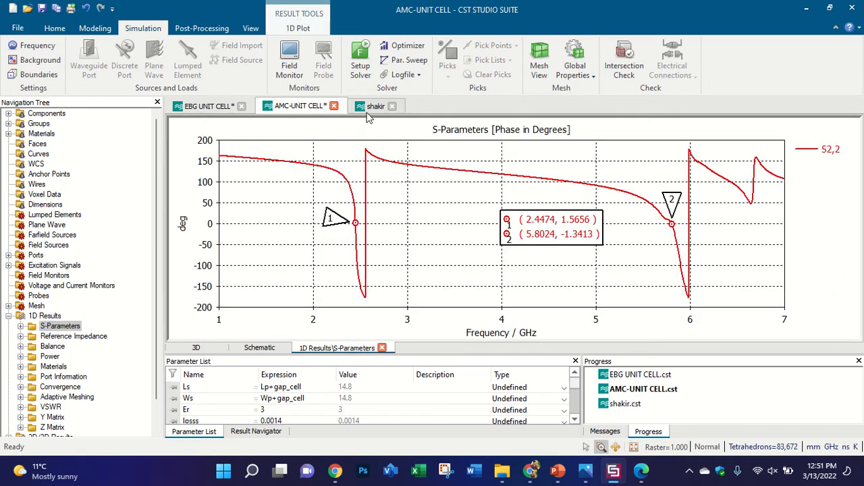
Step: Display the EBG UNIT CELL S-parameters and enlarge the part of the magnitude plot close to 0 dB
{"action": "left_click", "coordinate": [216, 106]}
{"action": "left_click", "coordinate": [54, 327]}
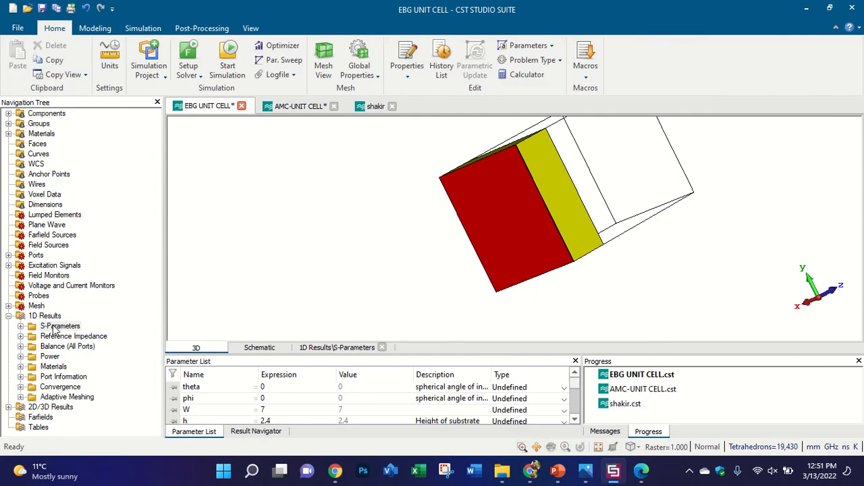
{"action": "left_click_drag", "start_coordinate": [384, 153], "coordinate": [672, 154]}
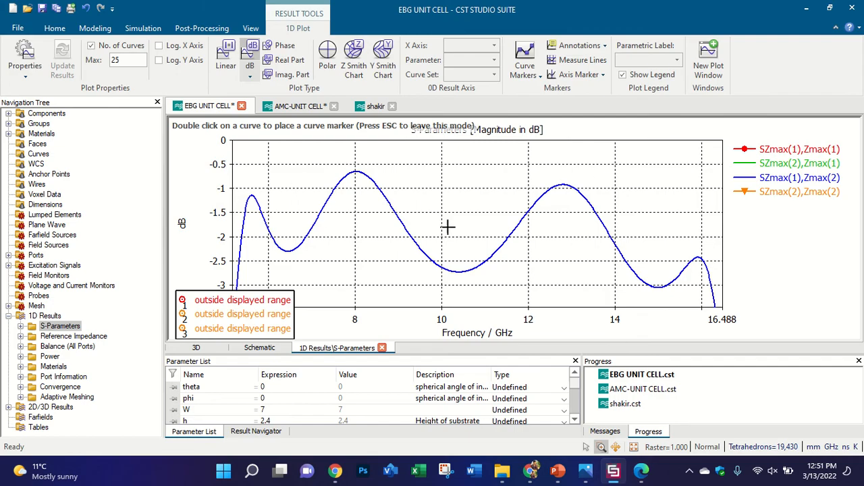
Step: Display the shakir project's S-parameters, enlarge the curves close to 0 dB, and restore the full plot
{"action": "left_click", "coordinate": [361, 107]}
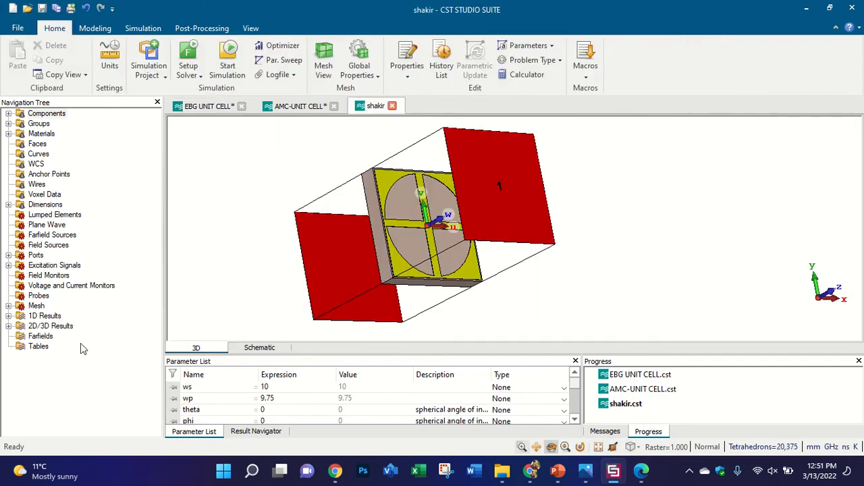
{"action": "left_click", "coordinate": [9, 316]}
{"action": "left_click", "coordinate": [41, 326]}
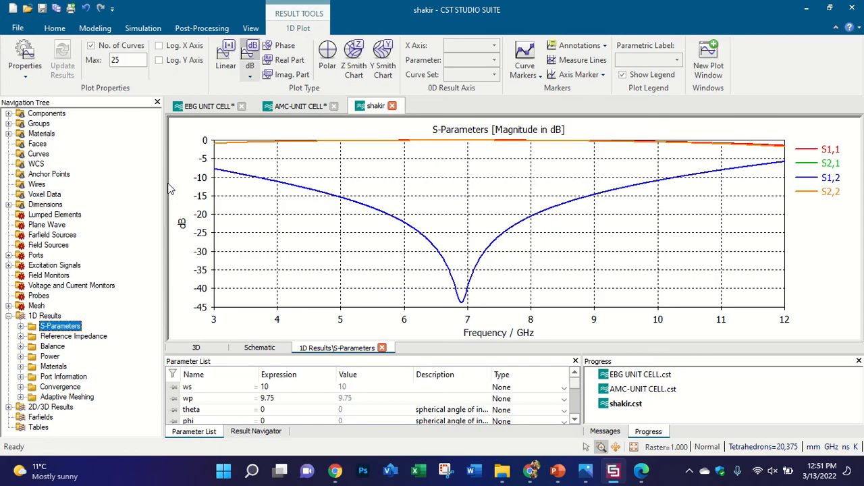
{"action": "left_click_drag", "start_coordinate": [197, 127], "coordinate": [790, 150]}
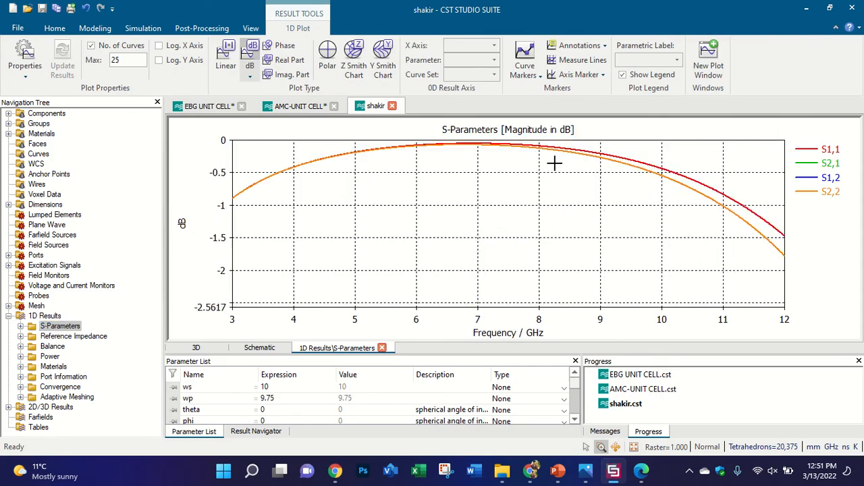
{"action": "right_click", "coordinate": [402, 164]}
{"action": "left_click", "coordinate": [417, 166]}
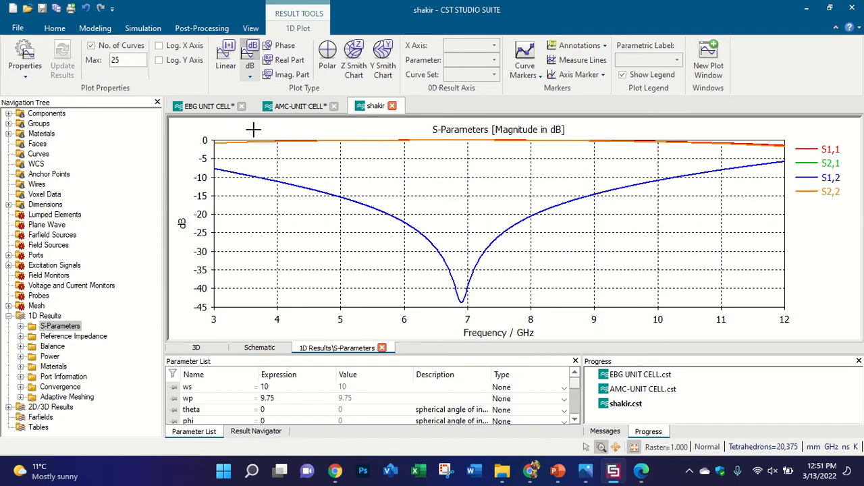
Step: Mark the transmission curve's -10 dB crossings with curve markers near 3.65 and 10.33 GHz, and remove all markers
{"action": "left_click", "coordinate": [523, 58]}
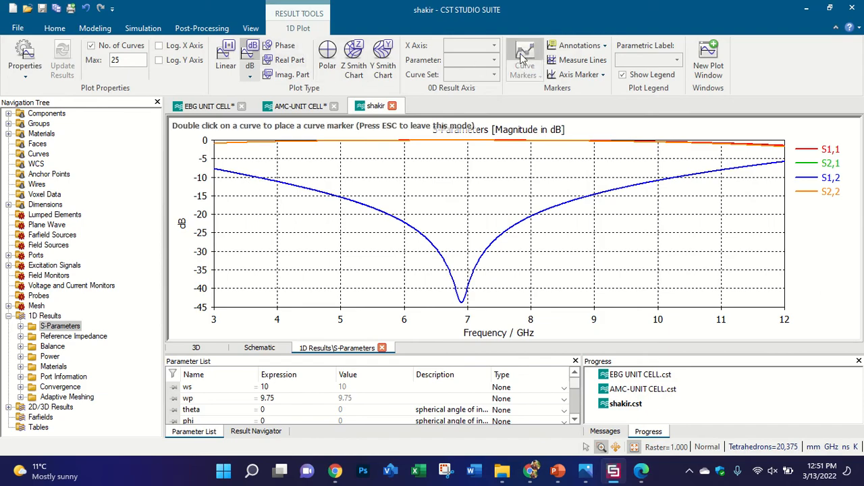
{"action": "double_click", "coordinate": [255, 178]}
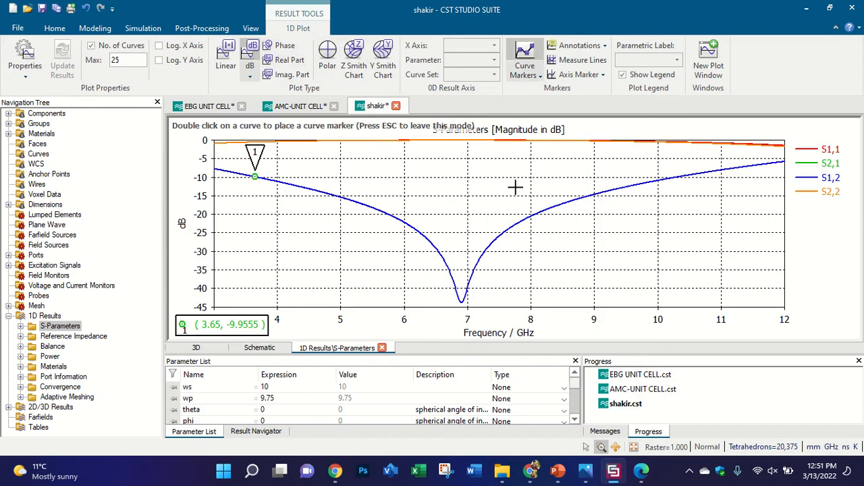
{"action": "double_click", "coordinate": [680, 179]}
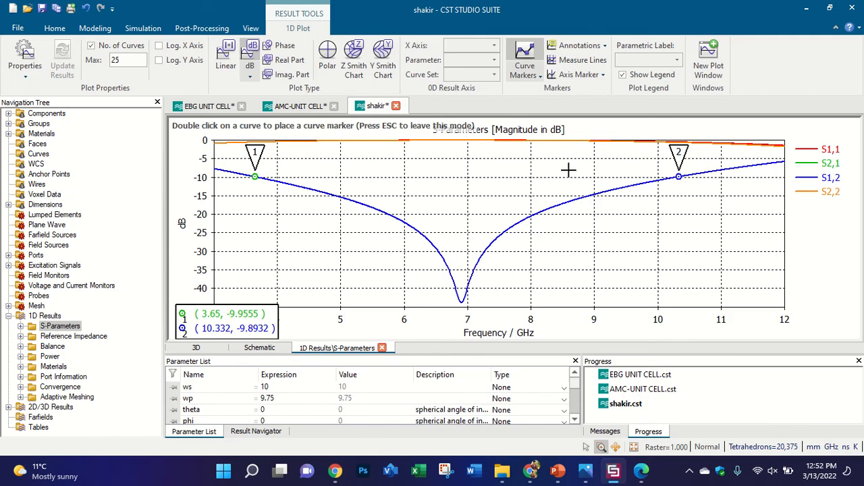
{"action": "left_click", "coordinate": [526, 74]}
{"action": "left_click", "coordinate": [535, 105]}
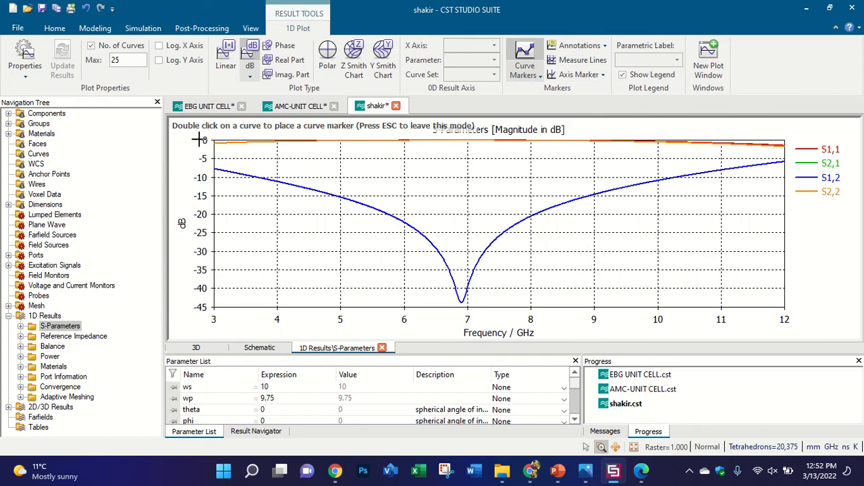
{"action": "key", "text": "Escape"}
Step: Zoom in on the S1,1 and S2,2 reflection curves over the whole 3 to 12 GHz range and reset the zoom
{"action": "left_click_drag", "start_coordinate": [194, 134], "coordinate": [787, 150]}
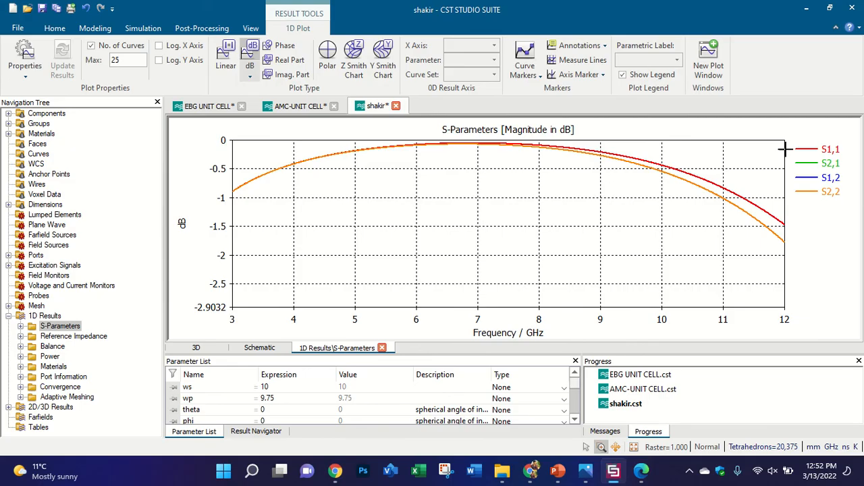
{"action": "right_click", "coordinate": [463, 159]}
{"action": "left_click", "coordinate": [481, 167]}
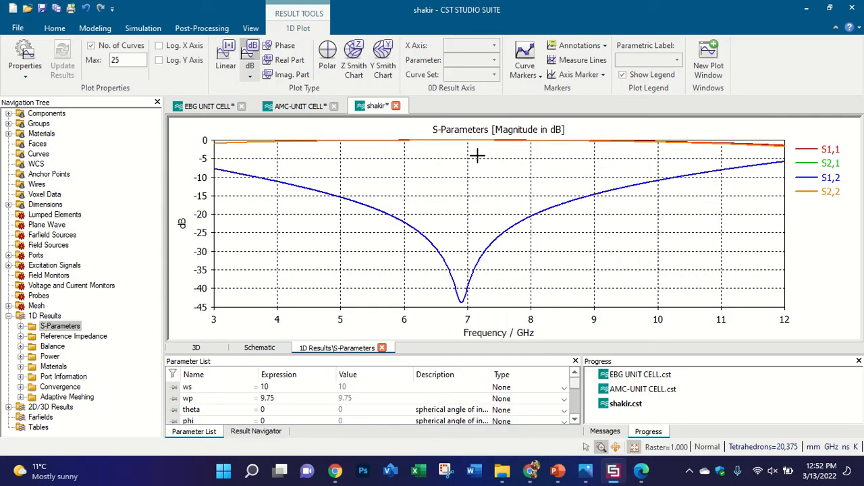
Step: Highlight the S1,1 curve and the S1,2 curve in turn to compare reflection with transmission
{"action": "left_click", "coordinate": [835, 150]}
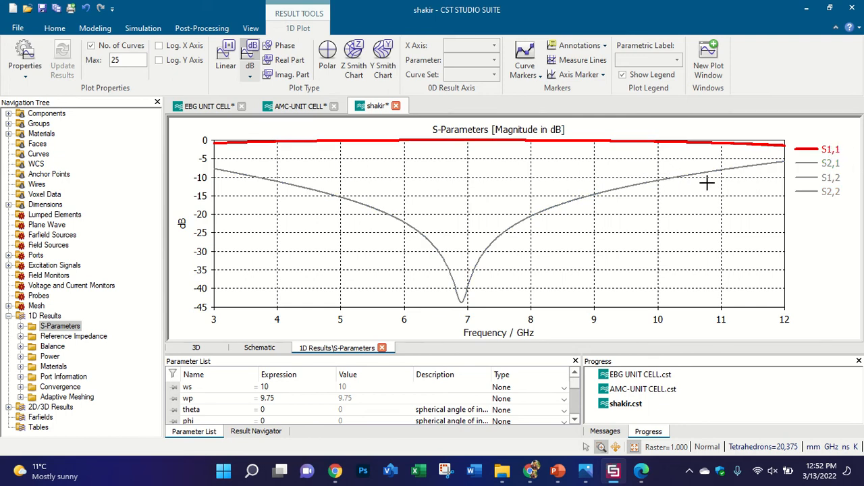
{"action": "left_click", "coordinate": [827, 177]}
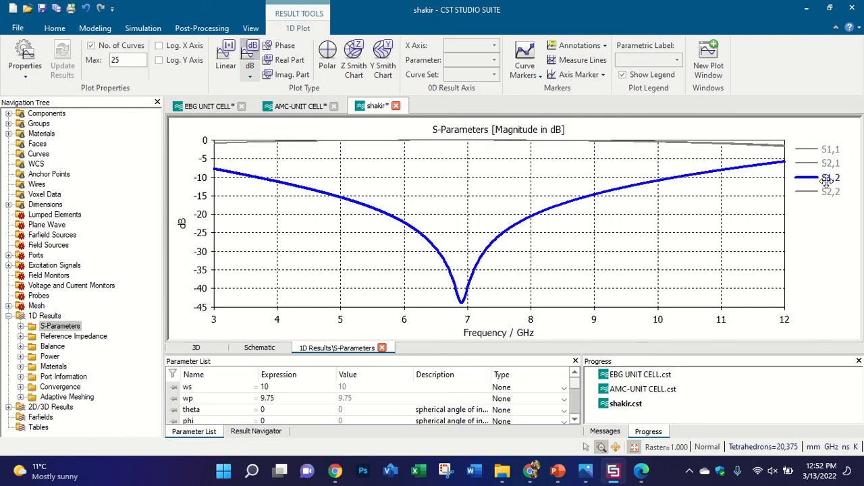
{"action": "left_click_drag", "start_coordinate": [833, 166], "coordinate": [833, 165]}
{"action": "left_click", "coordinate": [833, 164]}
{"action": "left_click", "coordinate": [834, 164]}
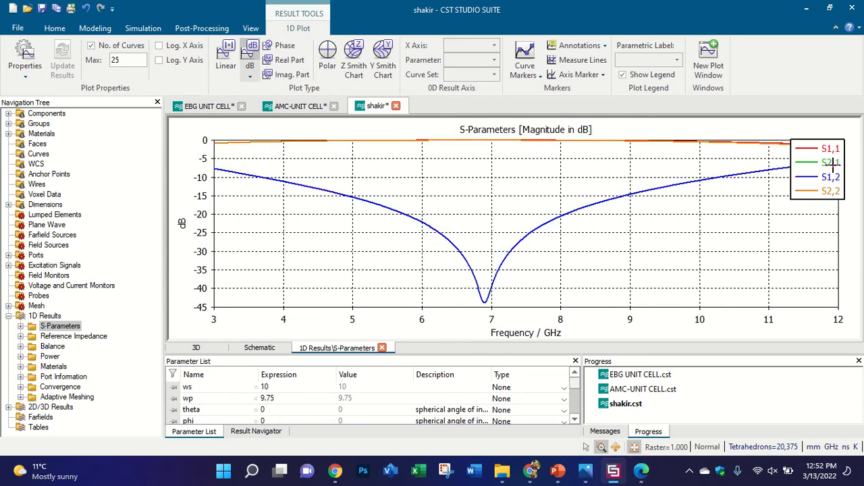
Step: Highlight the S1,1 and S2,2 curves together and move the legend back outside the plot area
{"action": "left_click", "coordinate": [830, 193]}
{"action": "left_click", "coordinate": [827, 148], "text": "ctrl"}
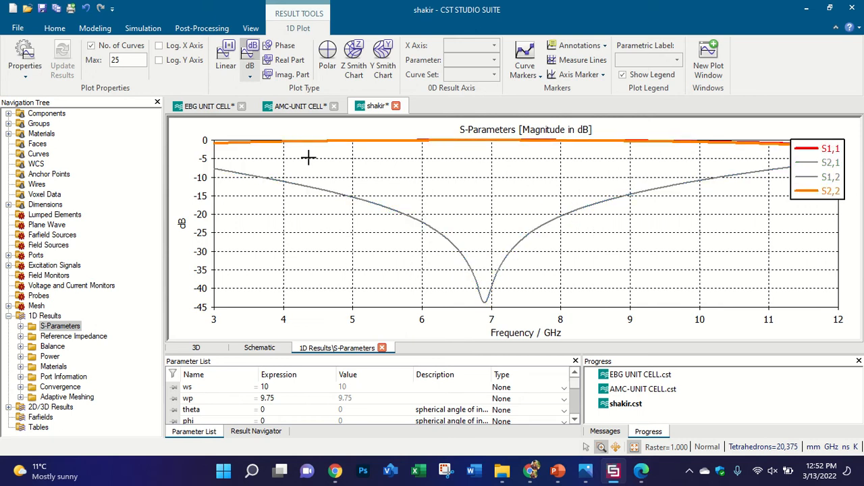
{"action": "right_click", "coordinate": [408, 156]}
{"action": "left_click", "coordinate": [361, 140]}
{"action": "left_click_drag", "start_coordinate": [824, 165], "coordinate": [838, 167]}
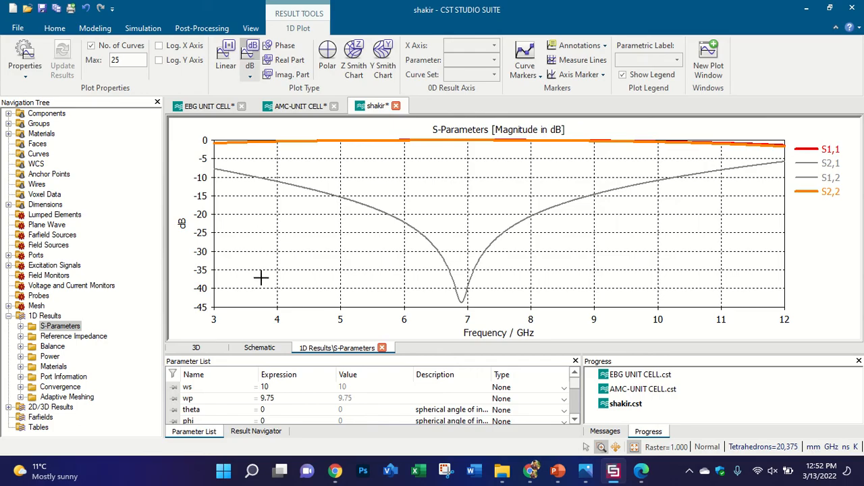
Step: Examine the shakir unit cell's 3D geometry up close from a tilted angle
{"action": "left_click", "coordinate": [46, 114]}
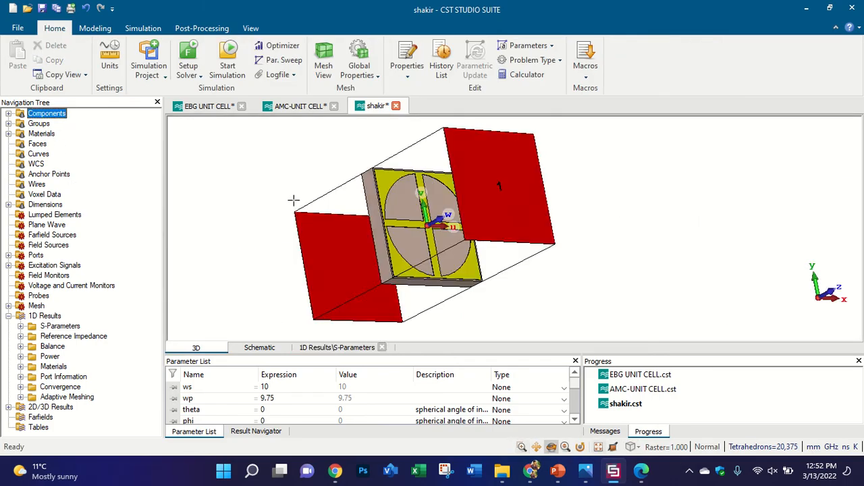
{"action": "left_click_drag", "start_coordinate": [293, 199], "coordinate": [406, 238]}
{"action": "scroll", "coordinate": [412, 235], "scroll_direction": "up", "scroll_amount": 5}
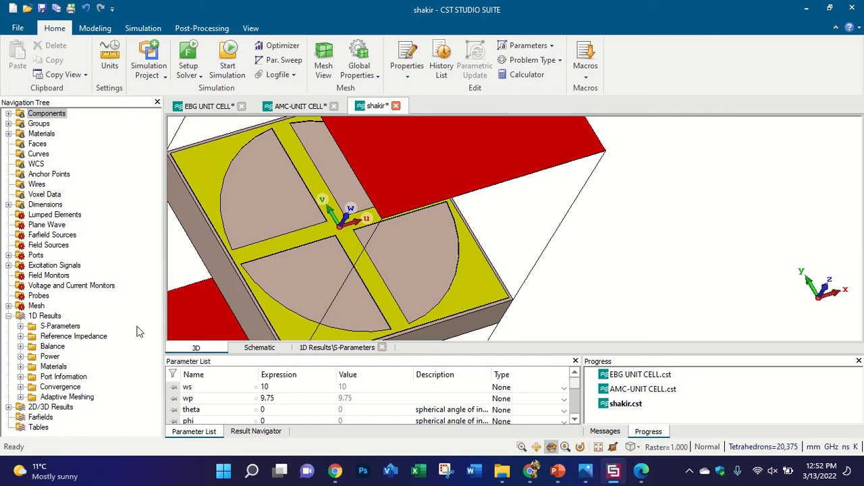
Step: Return to the shakir S-parameter magnitude plot, highlight the S2,1 curve, and clear the curve highlighting
{"action": "left_click", "coordinate": [79, 327]}
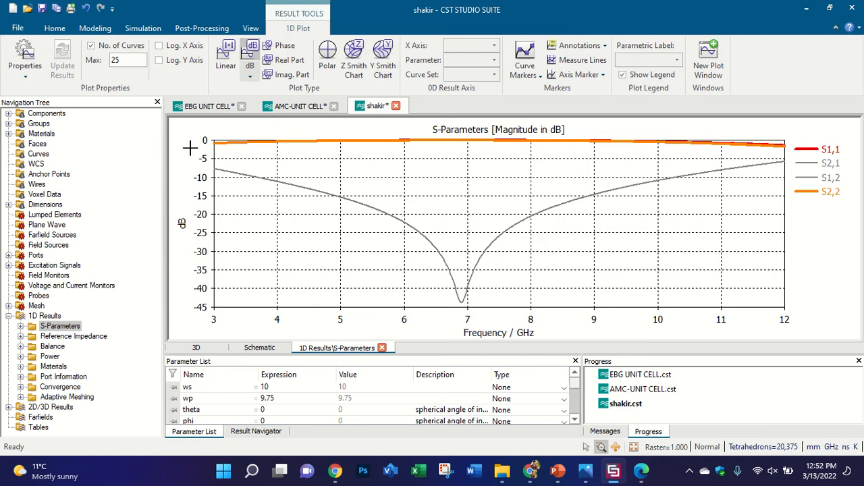
{"action": "left_click", "coordinate": [831, 164]}
{"action": "left_click", "coordinate": [803, 204]}
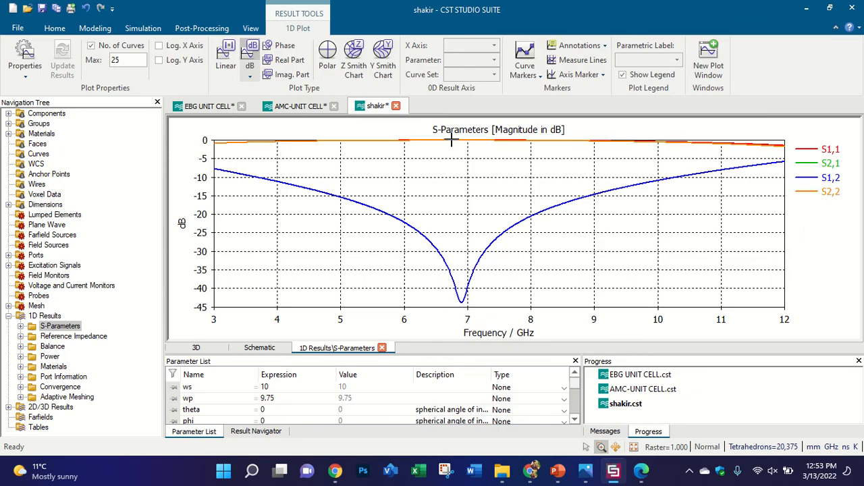
Step: Switch to the EBG UNIT CELL S-parameter plot, reset its view, and move the marker value box beneath the middle curve dip
{"action": "left_click", "coordinate": [299, 106]}
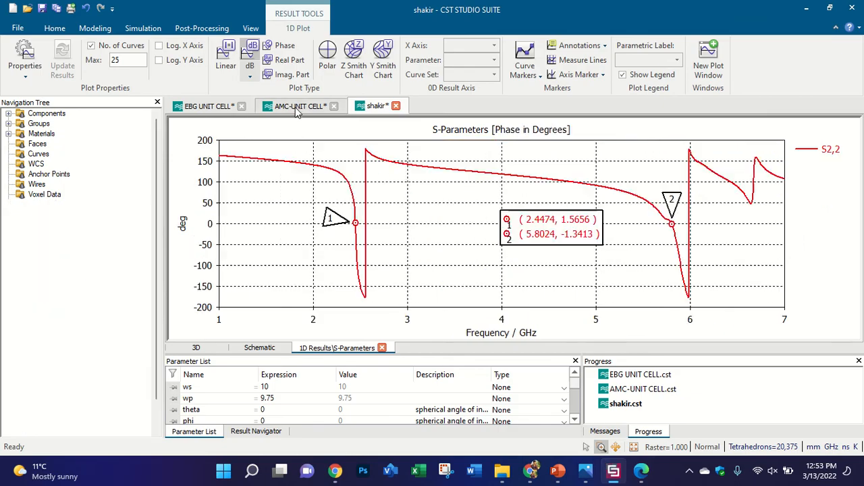
{"action": "left_click", "coordinate": [199, 107]}
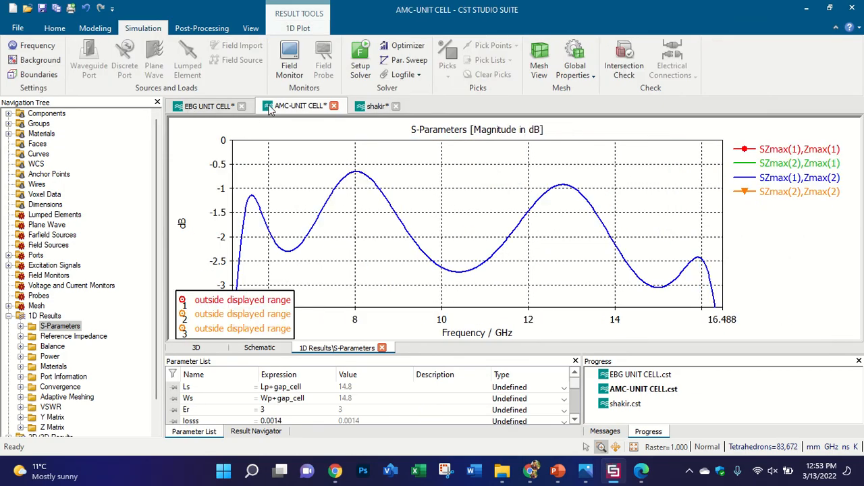
{"action": "right_click", "coordinate": [247, 162]}
{"action": "left_click", "coordinate": [270, 171]}
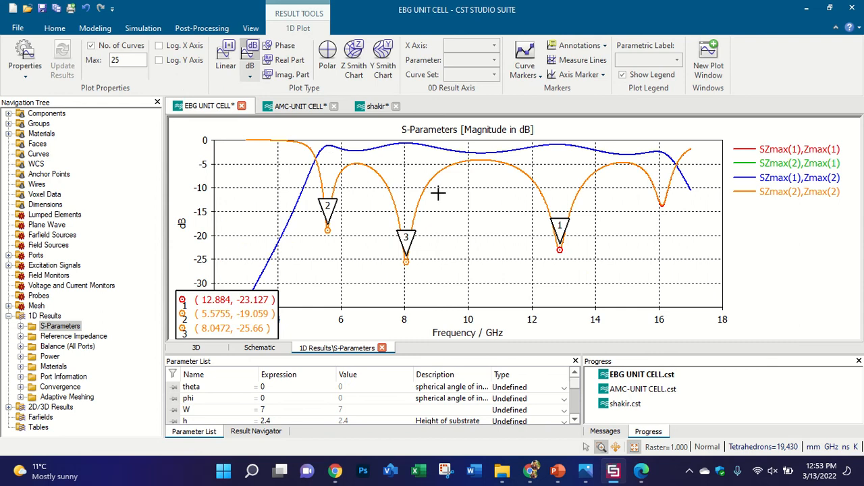
{"action": "left_click_drag", "start_coordinate": [236, 295], "coordinate": [422, 281]}
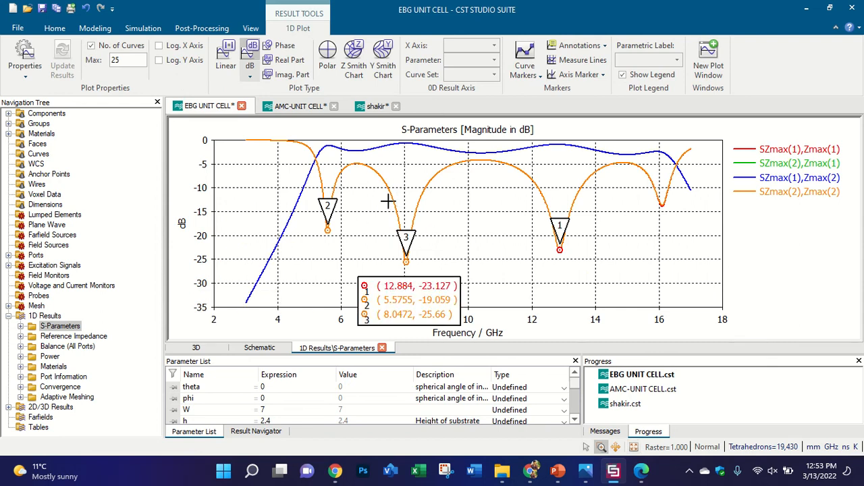
Step: Enlarge the EBG transmission curve near 0 dB between about 5.2 and 16.2 GHz, and restore the full plot
{"action": "left_click_drag", "start_coordinate": [316, 138], "coordinate": [665, 163]}
{"action": "right_click", "coordinate": [467, 143]}
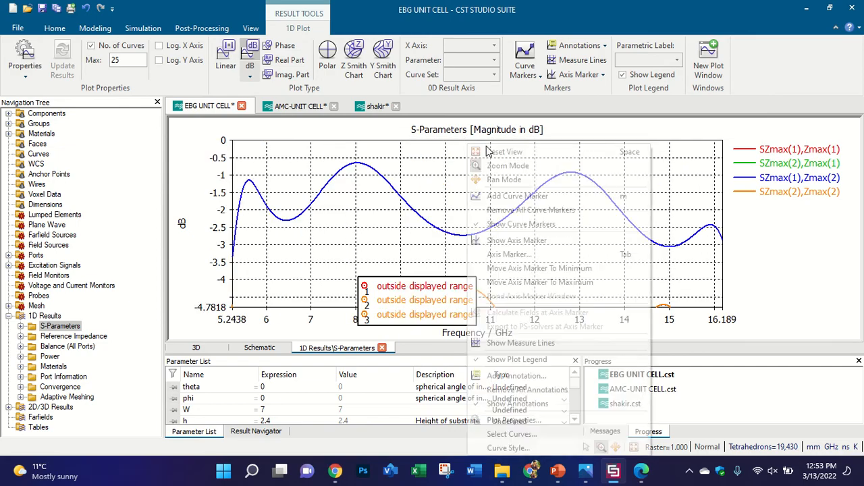
{"action": "left_click", "coordinate": [487, 151]}
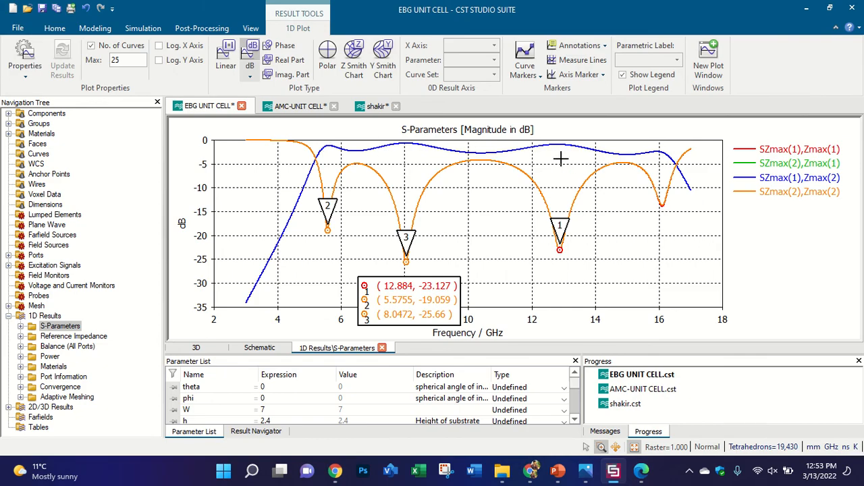
Step: In the shakir project, enlarge the S1,1 and S2,2 curves near 0 dB across the full frequency range, and restore the full plot
{"action": "left_click", "coordinate": [378, 106]}
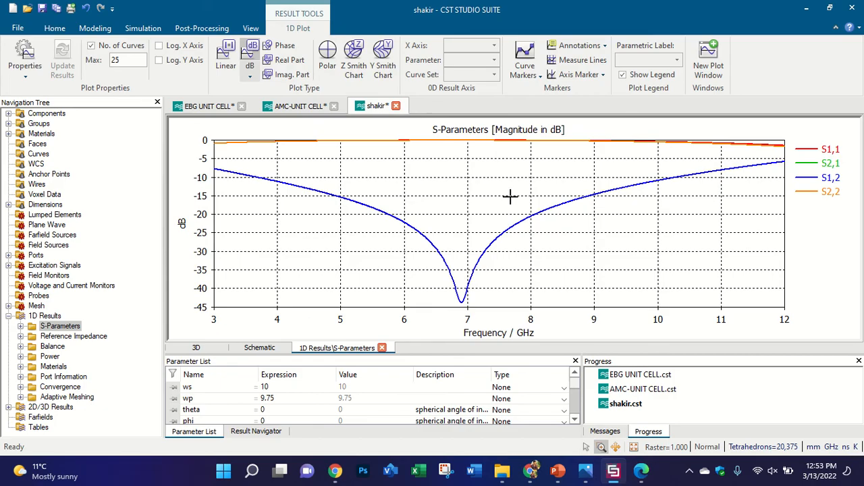
{"action": "left_click", "coordinate": [524, 54]}
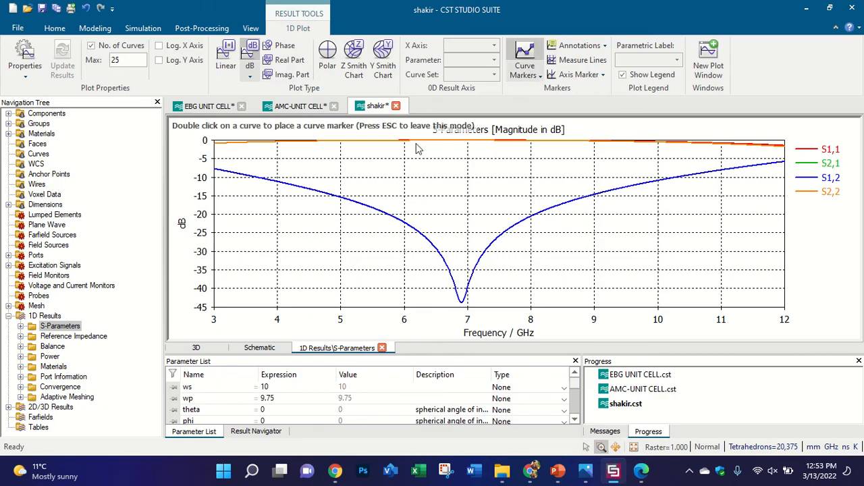
{"action": "key", "text": "Escape"}
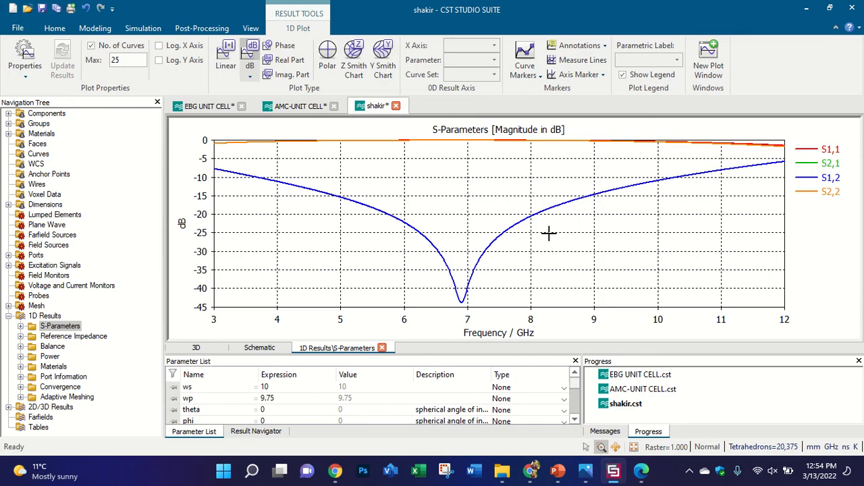
{"action": "left_click_drag", "start_coordinate": [199, 134], "coordinate": [775, 154]}
{"action": "right_click", "coordinate": [508, 166]}
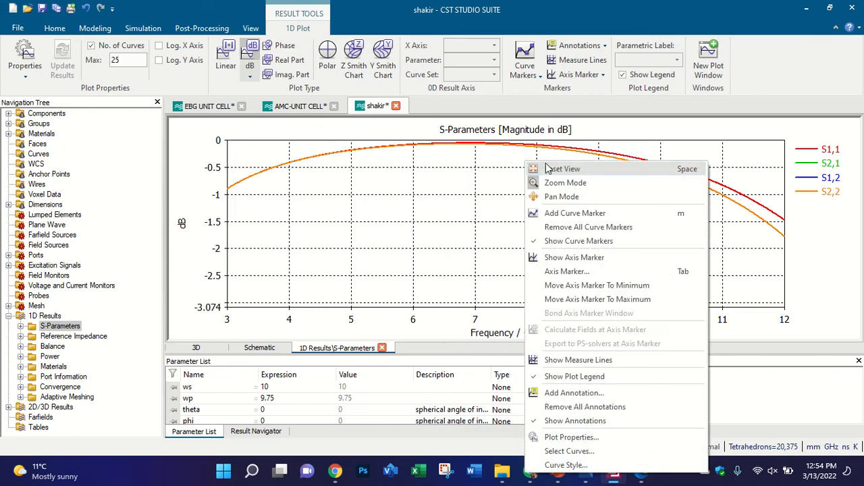
{"action": "left_click", "coordinate": [540, 170]}
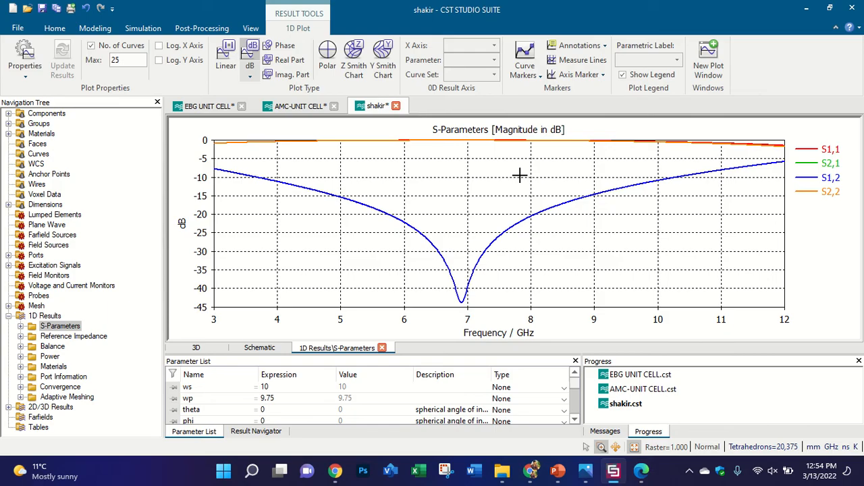
Step: Revisit the AMC-UNIT CELL phase plot and return to the EBG UNIT CELL project
{"action": "left_click", "coordinate": [285, 108]}
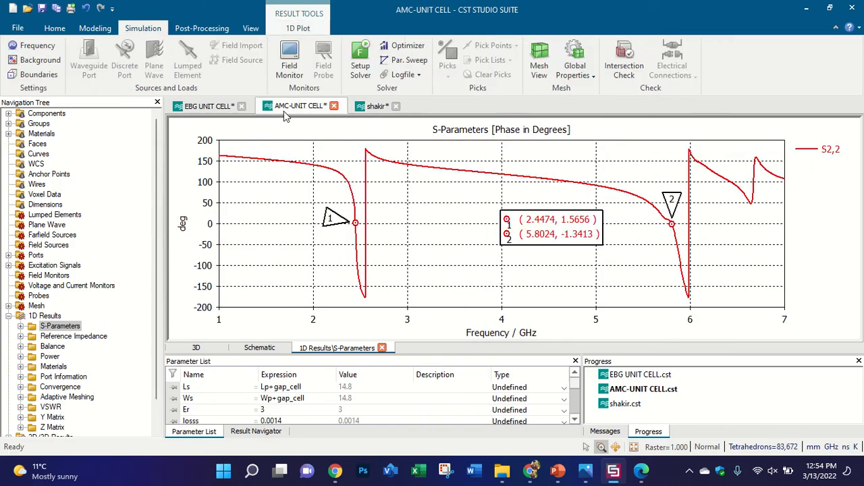
{"action": "left_click", "coordinate": [202, 107]}
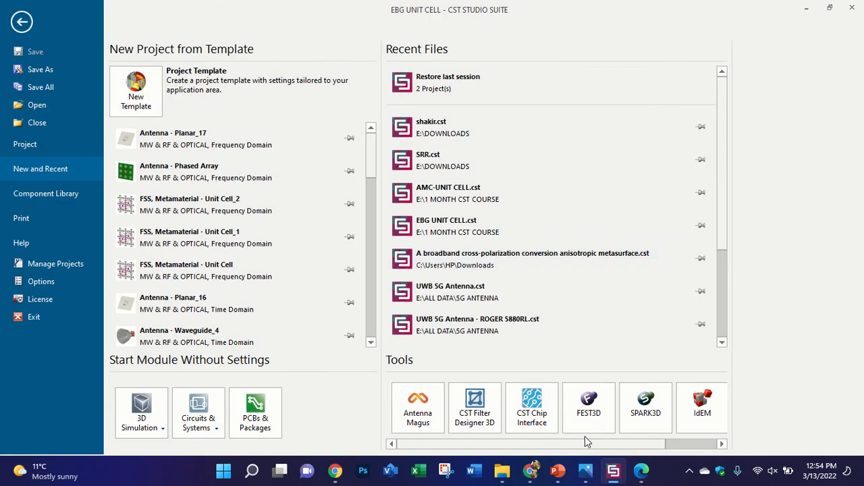
Step: Check the Google Meet window, return to CST Studio Suite, and start creating a new project template
{"action": "left_click", "coordinate": [532, 473]}
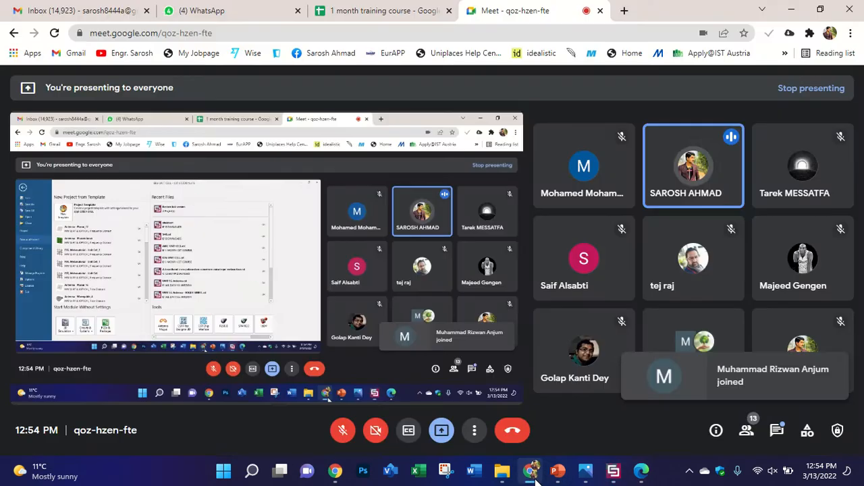
{"action": "left_click", "coordinate": [533, 475]}
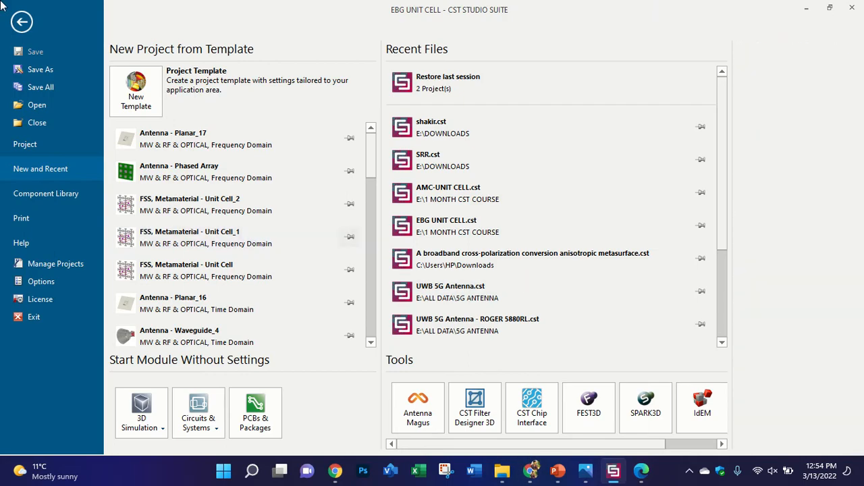
{"action": "left_click", "coordinate": [136, 86]}
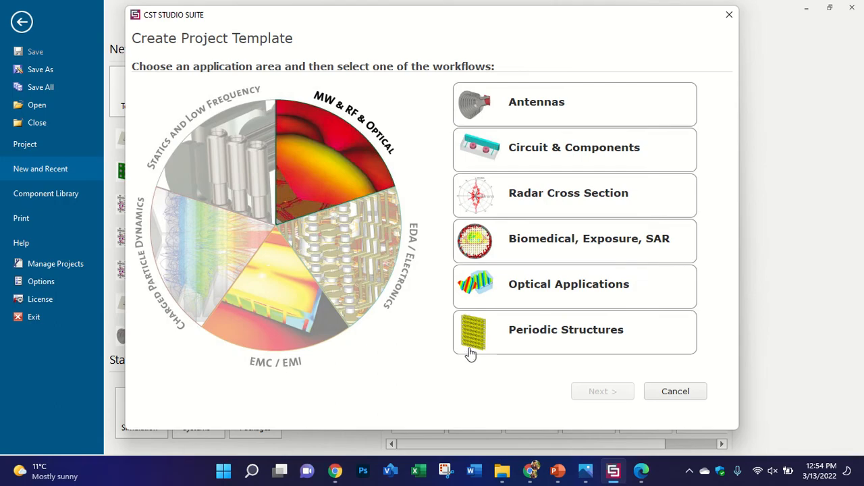
{"action": "left_click", "coordinate": [508, 107]}
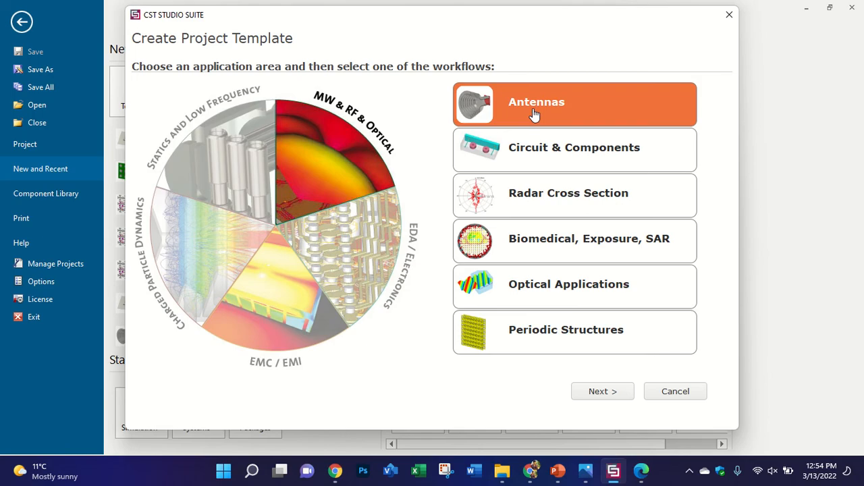
{"action": "left_click", "coordinate": [602, 392]}
{"action": "left_click", "coordinate": [614, 164]}
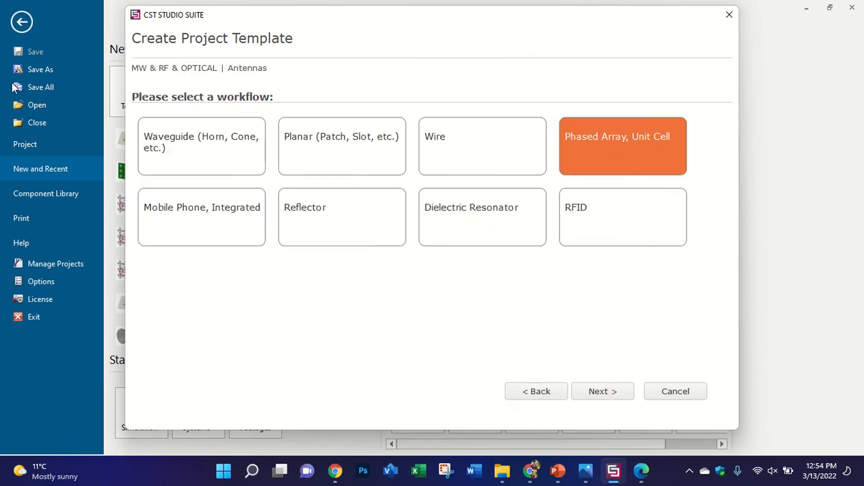
{"action": "left_click", "coordinate": [535, 396]}
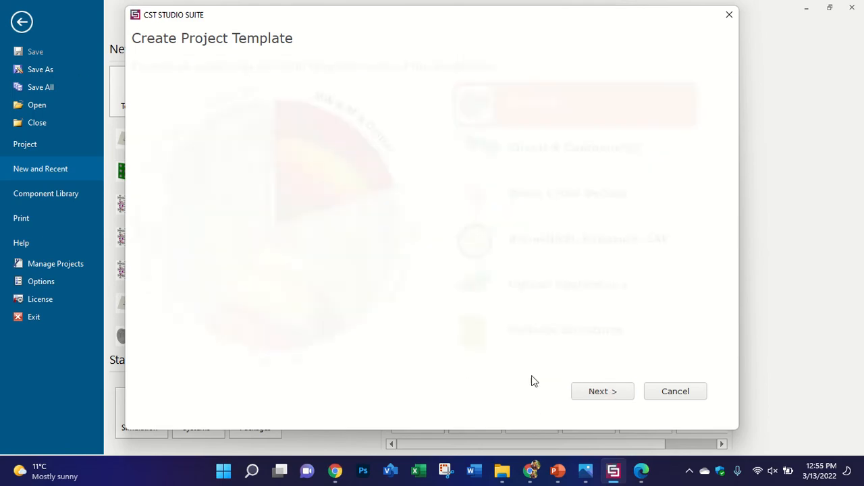
Step: Choose Periodic Structures with the FSS, Metamaterial – Unit Cell workflow and the Phase Reflection Diagram option for the template
{"action": "left_click", "coordinate": [526, 347]}
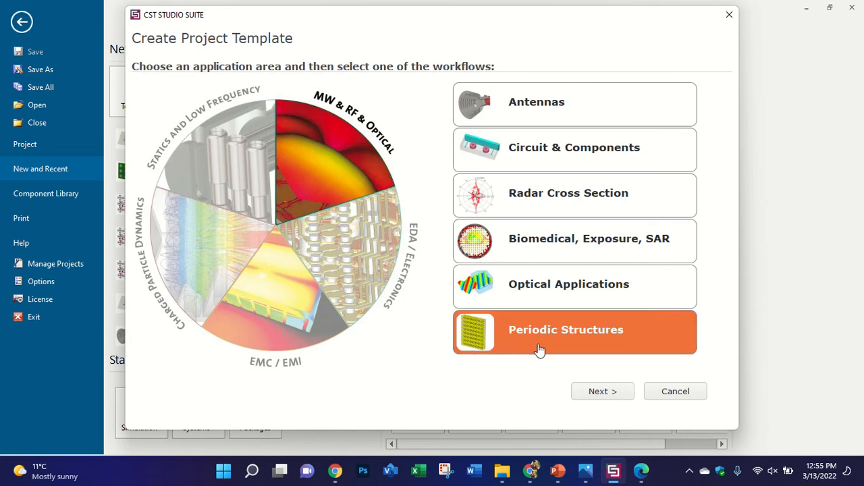
{"action": "left_click", "coordinate": [599, 392]}
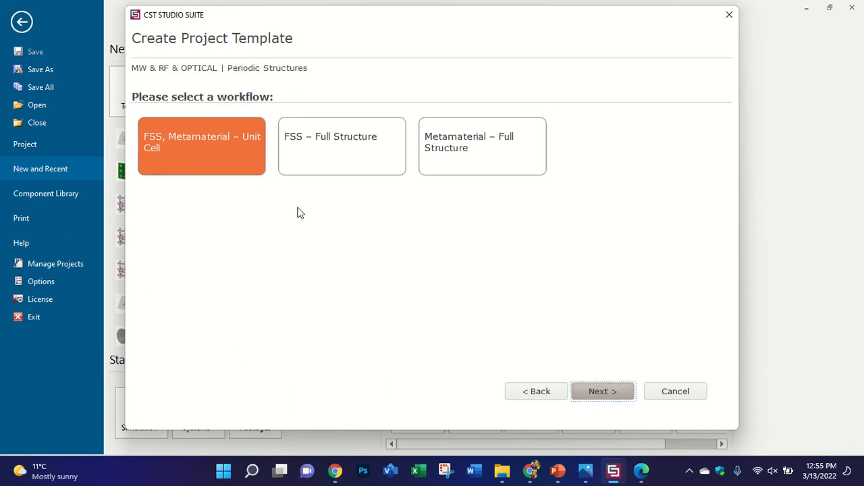
{"action": "left_click", "coordinate": [598, 395]}
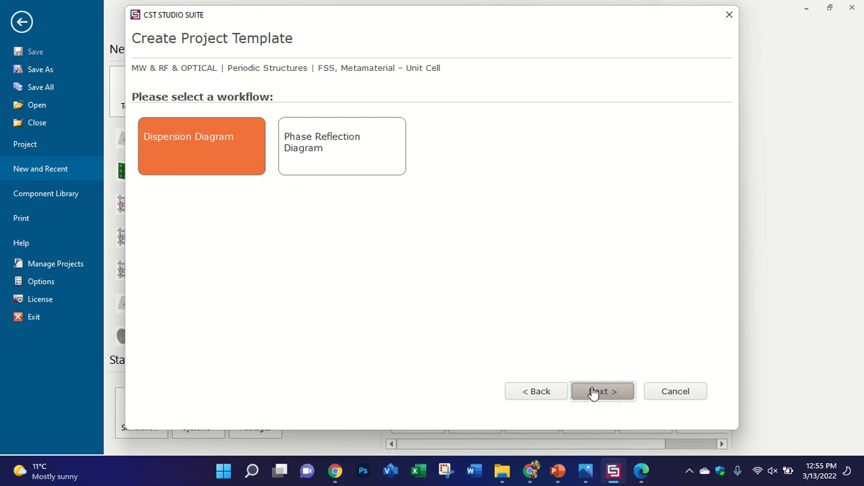
{"action": "left_click", "coordinate": [535, 392]}
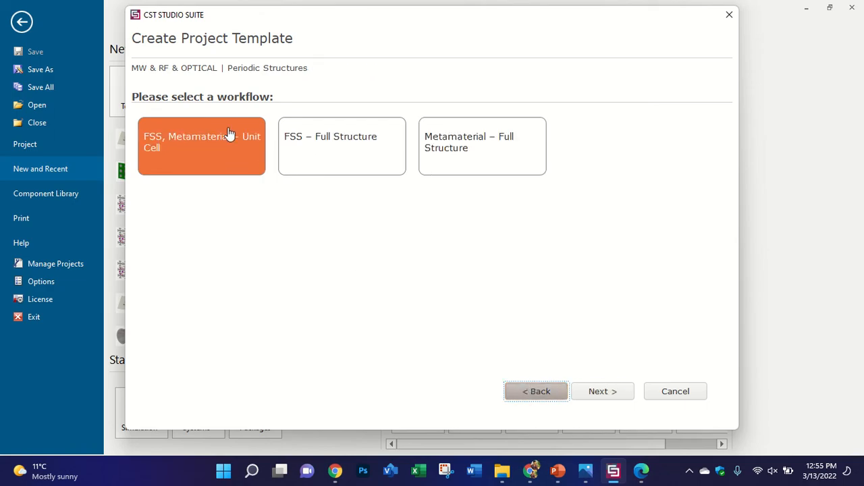
{"action": "left_click", "coordinate": [610, 398]}
{"action": "left_click", "coordinate": [354, 154]}
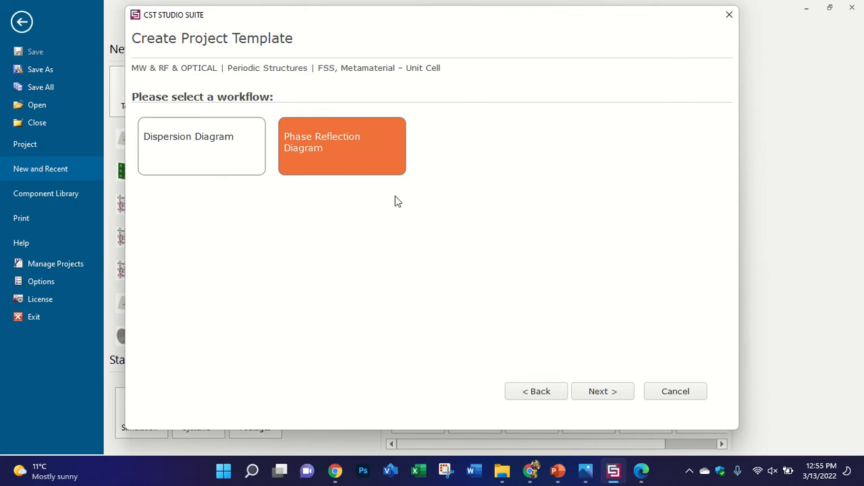
{"action": "left_click", "coordinate": [605, 397]}
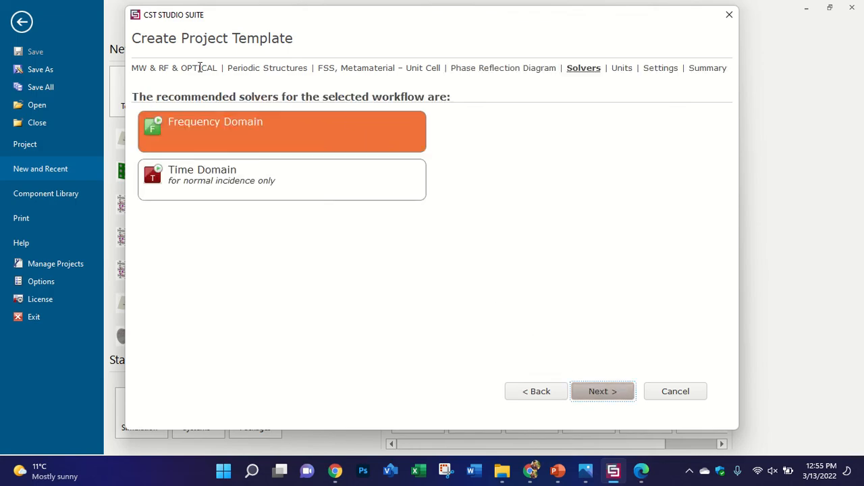
Step: Accept the Frequency Domain solver and the mm, GHz and ns units, and set the frequency range from 0 to 17 GHz
{"action": "left_click", "coordinate": [612, 404]}
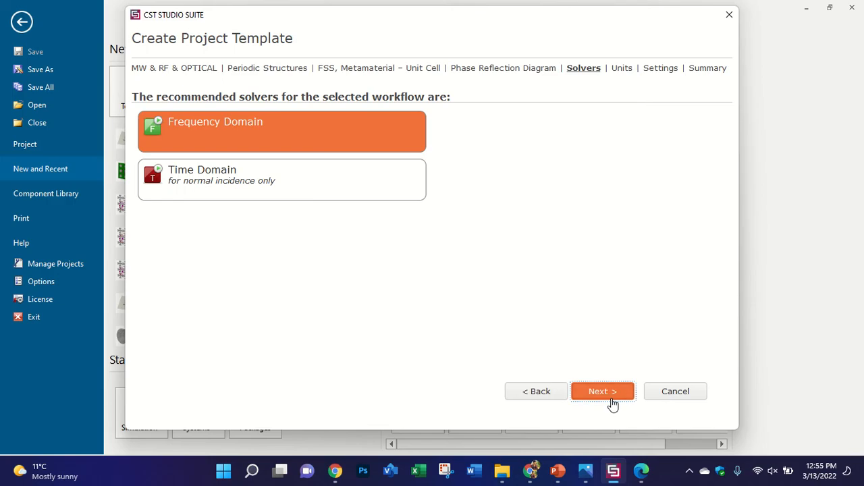
{"action": "left_click", "coordinate": [599, 390]}
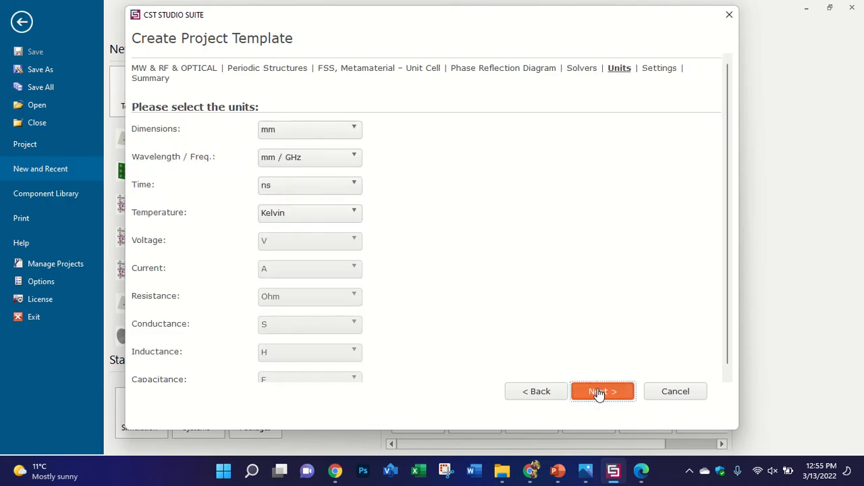
{"action": "left_click", "coordinate": [275, 120]}
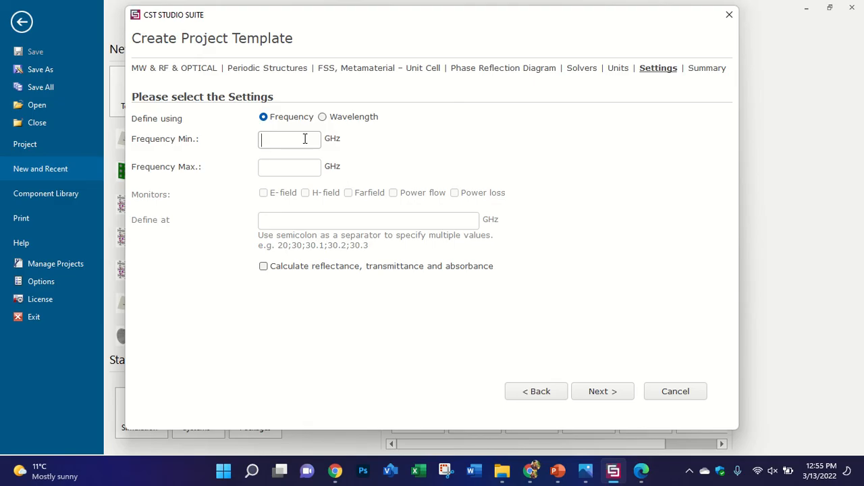
{"action": "left_click", "coordinate": [288, 168]}
{"action": "type", "text": "17"}
Step: Leave the E-field monitor disabled and finish the template to create the new unit cell project
{"action": "left_click", "coordinate": [264, 193]}
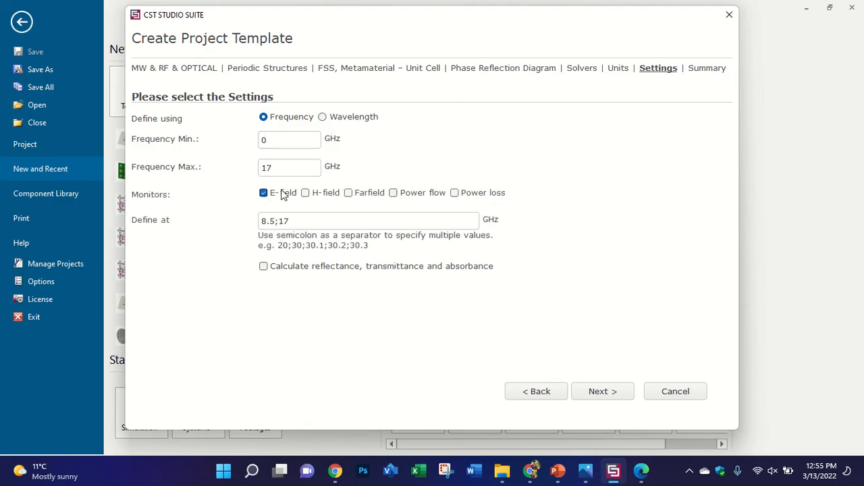
{"action": "left_click", "coordinate": [264, 194]}
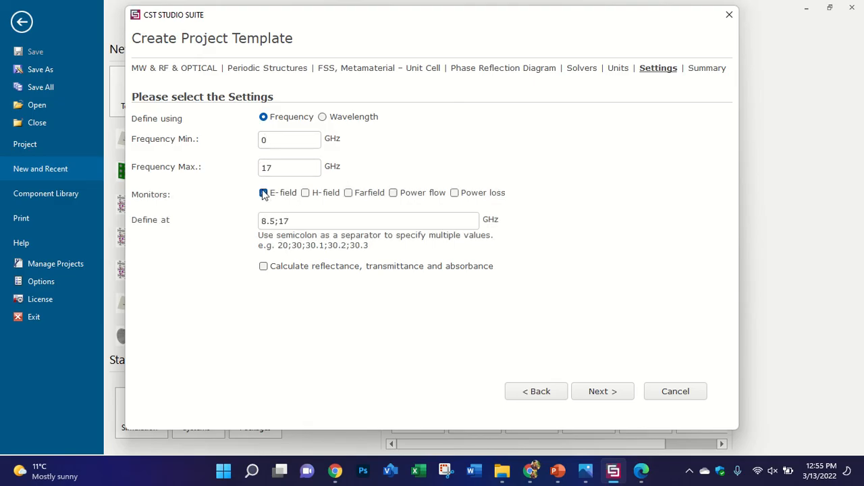
{"action": "left_click", "coordinate": [602, 391]}
{"action": "left_click", "coordinate": [601, 392]}
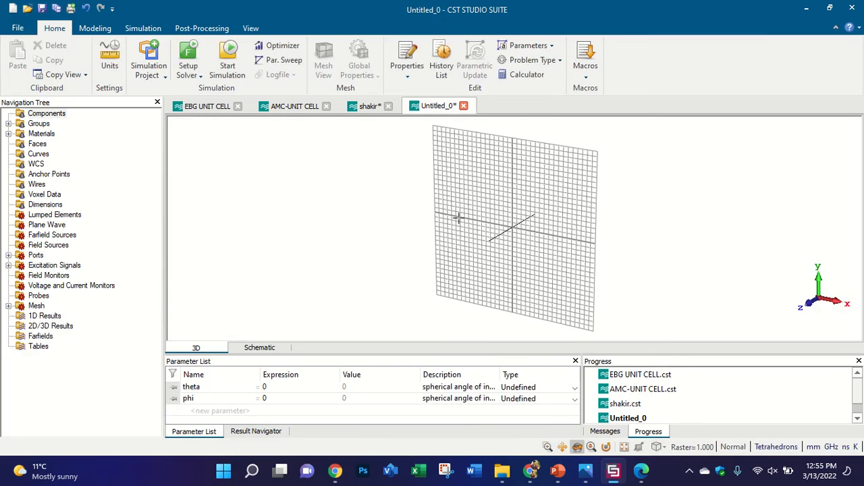
Step: Start defining a brick by numeric entry in the new unit cell project and name it sub
{"action": "left_click_drag", "start_coordinate": [458, 217], "coordinate": [492, 135]}
{"action": "left_click", "coordinate": [98, 29]}
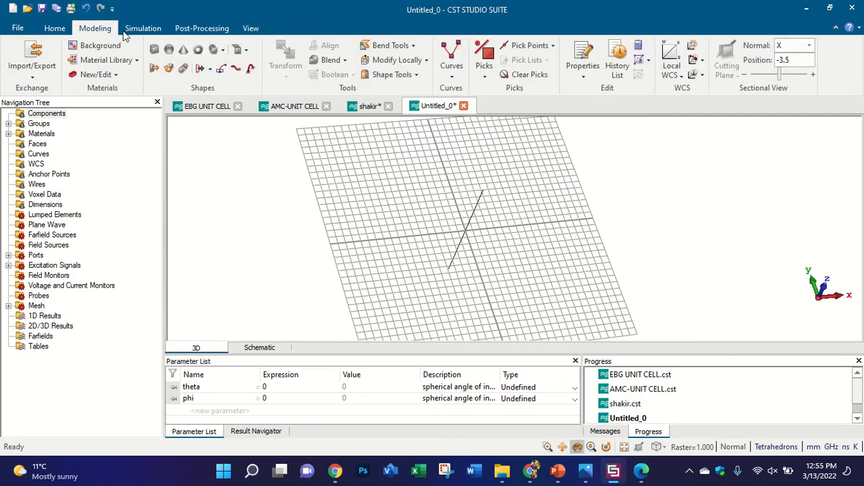
{"action": "left_click", "coordinate": [155, 49]}
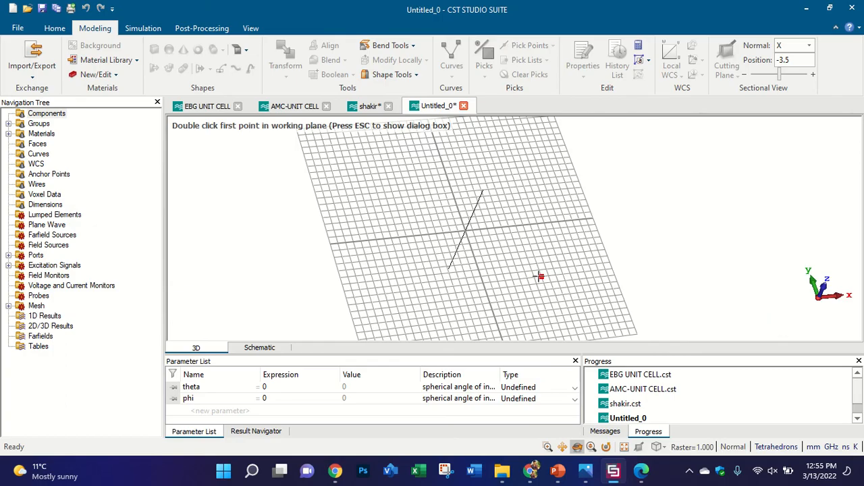
{"action": "key", "text": "Escape"}
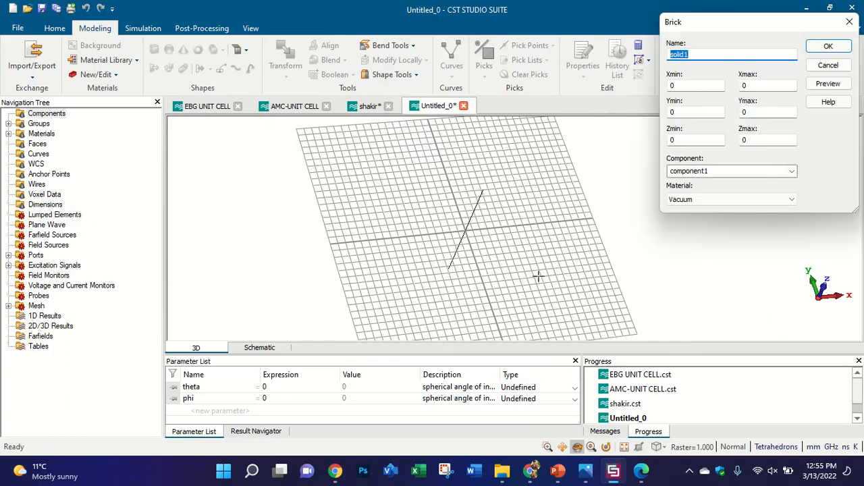
{"action": "type", "text": "sub"}
{"action": "key", "text": "Tab"}
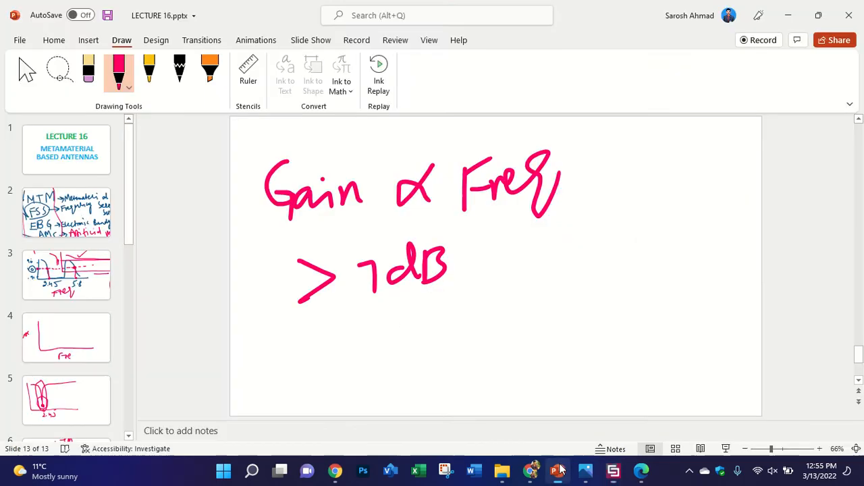
Step: Switch to the LECTURE 16 presentation in PowerPoint and delete all handwritten ink from slide 13
{"action": "left_click", "coordinate": [557, 471]}
{"action": "left_click", "coordinate": [27, 72]}
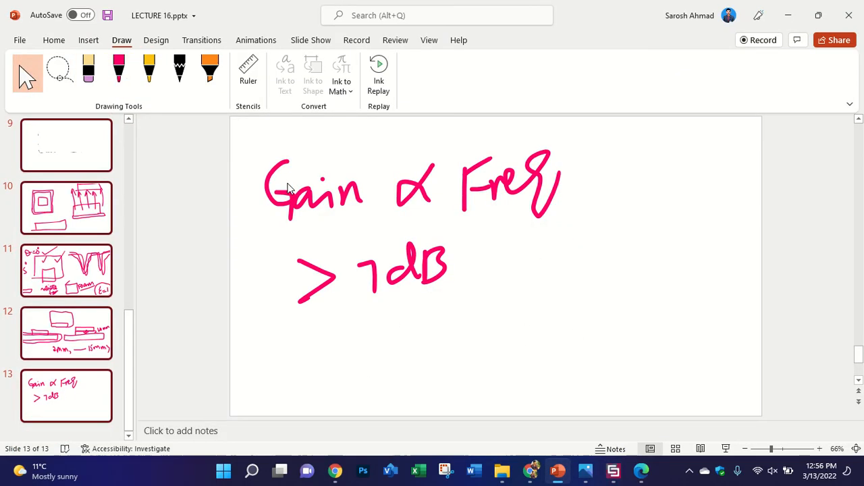
{"action": "key", "text": "ctrl+a"}
{"action": "key", "text": "Delete"}
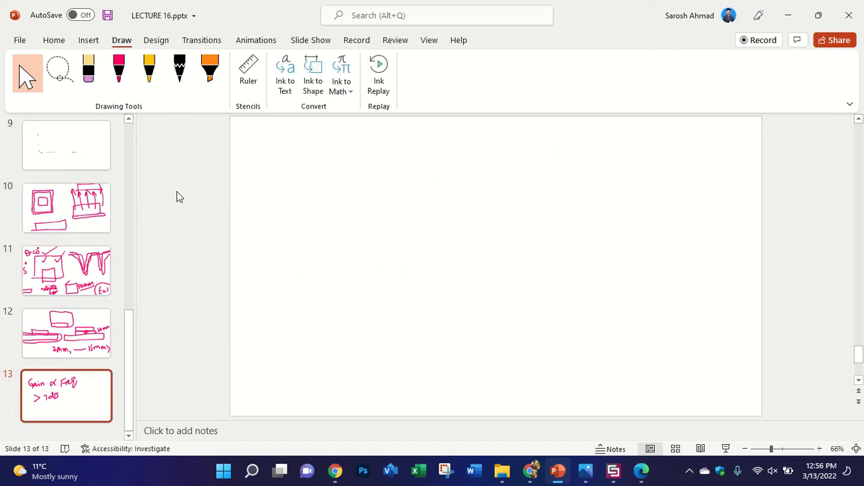
Step: Sketch a small square unit cell in pink ink and label its sides 7, 7, 8 and 8
{"action": "left_click", "coordinate": [118, 71]}
{"action": "left_click_drag", "start_coordinate": [289, 179], "coordinate": [288, 250]}
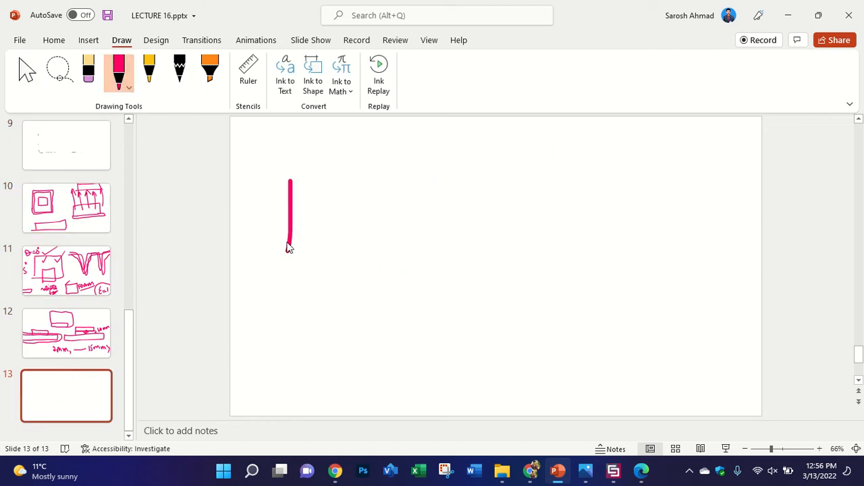
{"action": "mouse_move", "coordinate": [290, 178]}
{"action": "left_mouse_down"}
{"action": "mouse_move", "coordinate": [379, 247]}
{"action": "mouse_move", "coordinate": [279, 256]}
{"action": "left_mouse_up"}
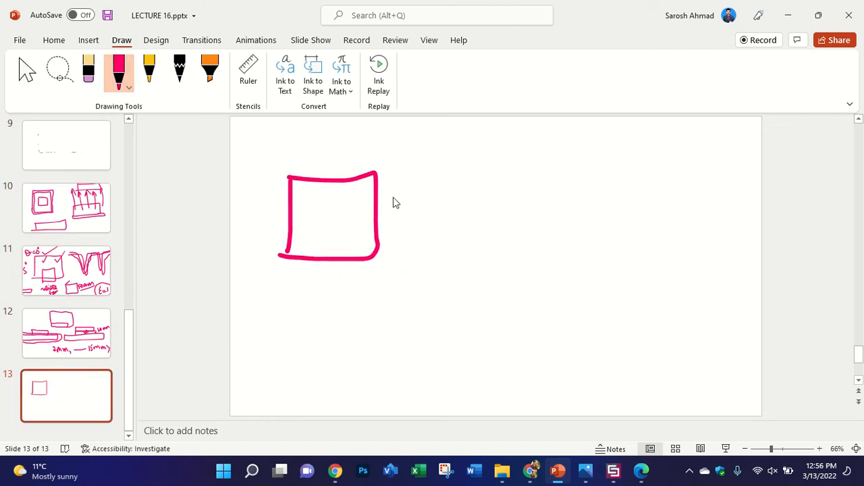
{"action": "mouse_move", "coordinate": [390, 196]}
{"action": "left_mouse_down"}
{"action": "mouse_move", "coordinate": [424, 222]}
{"action": "mouse_move", "coordinate": [437, 208]}
{"action": "left_mouse_up"}
{"action": "mouse_move", "coordinate": [308, 276]}
{"action": "left_mouse_down"}
{"action": "mouse_move", "coordinate": [340, 295]}
{"action": "mouse_move", "coordinate": [337, 303]}
{"action": "mouse_move", "coordinate": [349, 283]}
{"action": "left_mouse_up"}
{"action": "left_click_drag", "start_coordinate": [251, 195], "coordinate": [242, 212]}
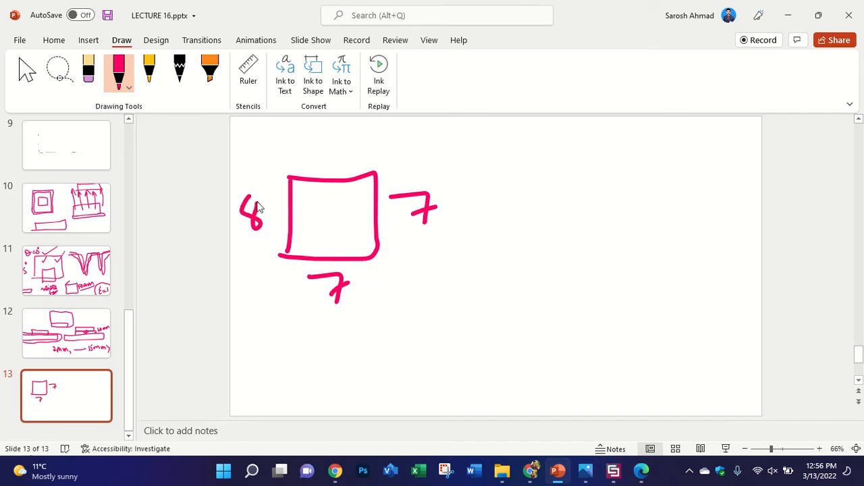
{"action": "mouse_move", "coordinate": [312, 147]}
{"action": "left_mouse_down"}
{"action": "mouse_move", "coordinate": [317, 167]}
{"action": "mouse_move", "coordinate": [309, 150]}
{"action": "left_mouse_up"}
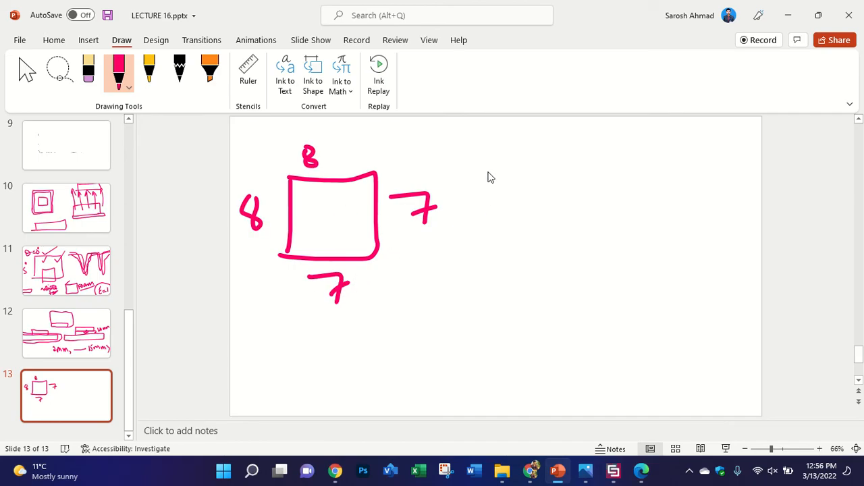
Step: Sketch a large rectangle beside the unit cell and divide its upper part into smaller adjoining cells
{"action": "mouse_move", "coordinate": [488, 170]}
{"action": "left_mouse_down"}
{"action": "mouse_move", "coordinate": [485, 322]}
{"action": "mouse_move", "coordinate": [553, 172]}
{"action": "mouse_move", "coordinate": [681, 223]}
{"action": "mouse_move", "coordinate": [571, 327]}
{"action": "mouse_move", "coordinate": [476, 318]}
{"action": "left_mouse_up"}
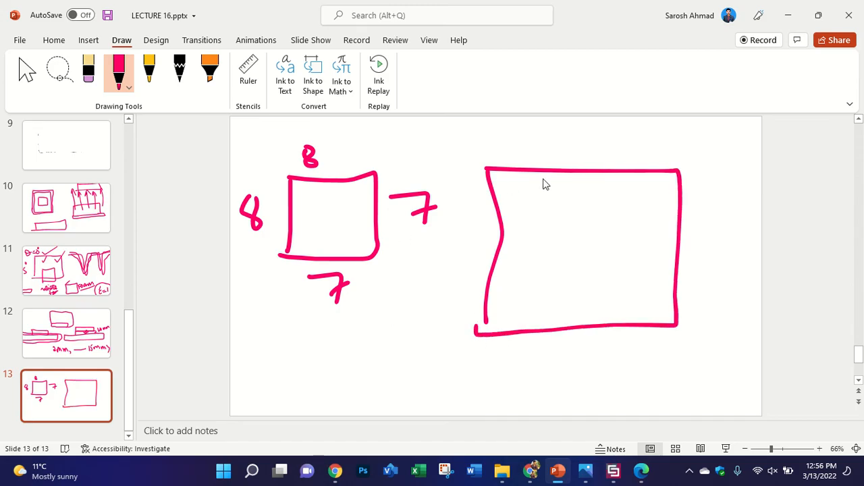
{"action": "mouse_move", "coordinate": [540, 171]}
{"action": "left_mouse_down"}
{"action": "mouse_move", "coordinate": [500, 233]}
{"action": "mouse_move", "coordinate": [578, 230]}
{"action": "left_mouse_up"}
{"action": "mouse_move", "coordinate": [590, 171]}
{"action": "left_mouse_down"}
{"action": "mouse_move", "coordinate": [595, 230]}
{"action": "mouse_move", "coordinate": [663, 224]}
{"action": "mouse_move", "coordinate": [660, 174]}
{"action": "left_mouse_up"}
{"action": "mouse_move", "coordinate": [540, 232]}
{"action": "left_mouse_down"}
{"action": "mouse_move", "coordinate": [538, 278]}
{"action": "mouse_move", "coordinate": [501, 278]}
{"action": "left_mouse_up"}
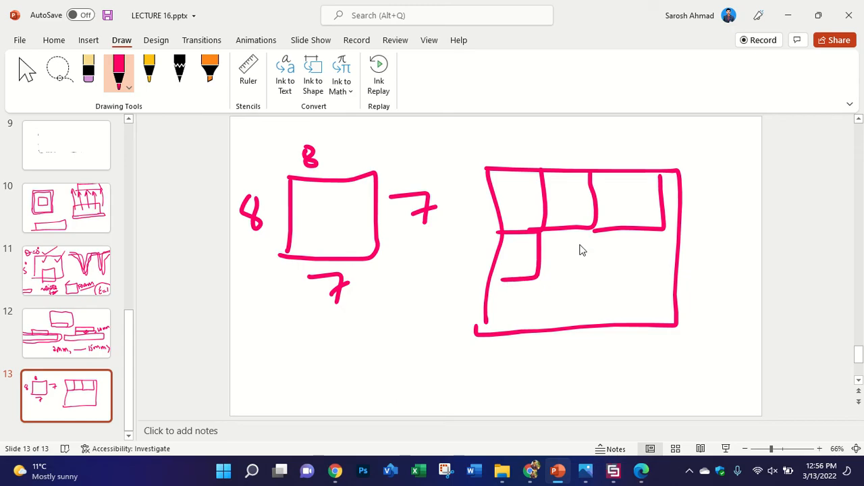
{"action": "left_click_drag", "start_coordinate": [592, 231], "coordinate": [539, 274]}
Step: Handwrite the array sizes 3x3, 4x4 and 2x2 beside the large rectangle
{"action": "mouse_move", "coordinate": [712, 221]}
{"action": "left_mouse_down"}
{"action": "mouse_move", "coordinate": [749, 216]}
{"action": "mouse_move", "coordinate": [729, 251]}
{"action": "left_mouse_up"}
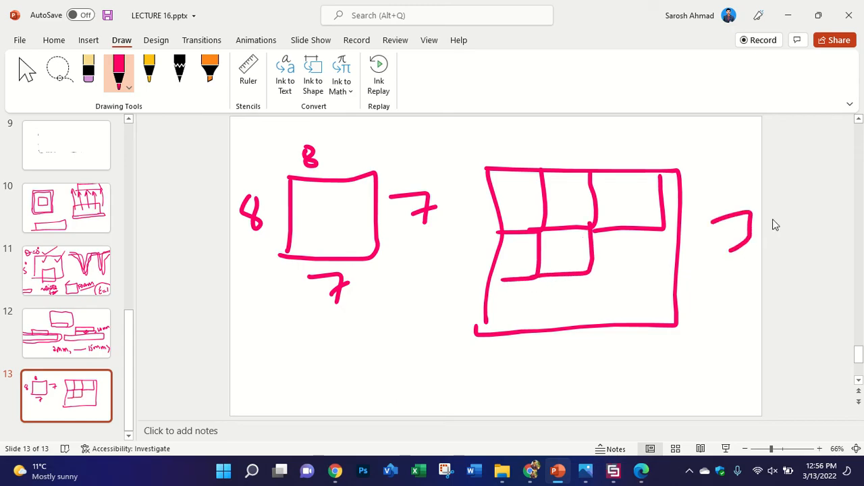
{"action": "left_click_drag", "start_coordinate": [761, 223], "coordinate": [760, 245]}
{"action": "mouse_move", "coordinate": [808, 216]}
{"action": "left_mouse_down"}
{"action": "mouse_move", "coordinate": [820, 233]}
{"action": "mouse_move", "coordinate": [809, 260]}
{"action": "left_mouse_up"}
{"action": "left_click_drag", "start_coordinate": [742, 306], "coordinate": [751, 326]}
{"action": "mouse_move", "coordinate": [755, 316]}
{"action": "left_mouse_down"}
{"action": "mouse_move", "coordinate": [756, 335]}
{"action": "mouse_move", "coordinate": [783, 331]}
{"action": "left_mouse_up"}
{"action": "left_click_drag", "start_coordinate": [782, 317], "coordinate": [763, 340]}
{"action": "left_click_drag", "start_coordinate": [800, 304], "coordinate": [812, 326]}
{"action": "left_click_drag", "start_coordinate": [819, 305], "coordinate": [824, 343]}
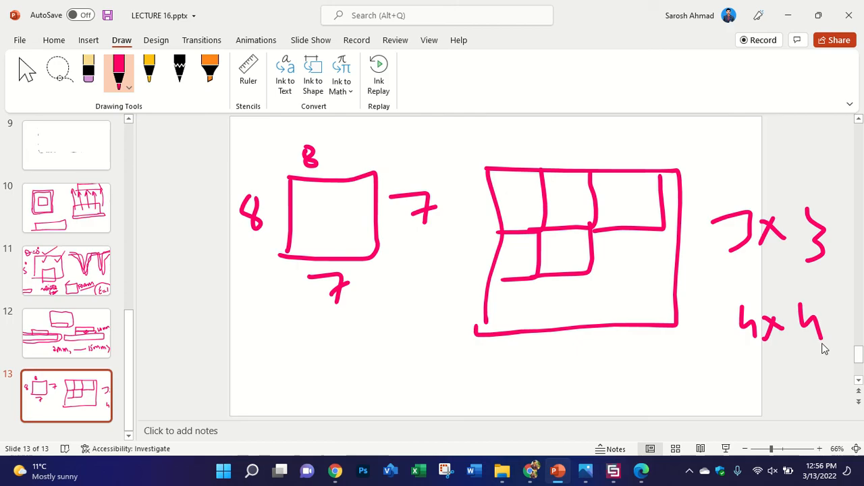
{"action": "left_click_drag", "start_coordinate": [688, 145], "coordinate": [728, 167]}
{"action": "left_click_drag", "start_coordinate": [728, 150], "coordinate": [760, 166]}
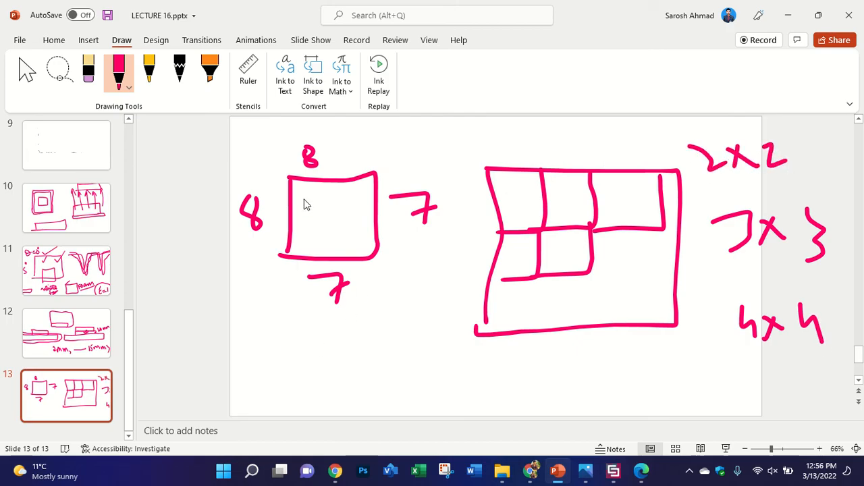
Step: Draw a loop around the unit cell's 8 and 7 side labels and retrace the large rectangle's outline
{"action": "mouse_move", "coordinate": [290, 181]}
{"action": "left_mouse_down"}
{"action": "mouse_move", "coordinate": [218, 212]}
{"action": "mouse_move", "coordinate": [379, 303]}
{"action": "mouse_move", "coordinate": [258, 177]}
{"action": "left_mouse_up"}
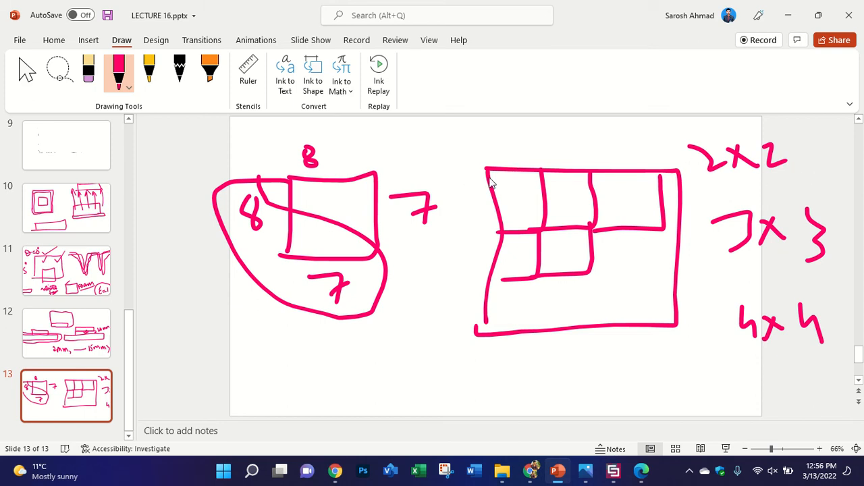
{"action": "mouse_move", "coordinate": [488, 169]}
{"action": "left_mouse_down"}
{"action": "mouse_move", "coordinate": [498, 310]}
{"action": "mouse_move", "coordinate": [492, 299]}
{"action": "mouse_move", "coordinate": [489, 335]}
{"action": "mouse_move", "coordinate": [488, 241]}
{"action": "mouse_move", "coordinate": [548, 176]}
{"action": "mouse_move", "coordinate": [669, 179]}
{"action": "mouse_move", "coordinate": [598, 340]}
{"action": "mouse_move", "coordinate": [473, 272]}
{"action": "mouse_move", "coordinate": [480, 162]}
{"action": "mouse_move", "coordinate": [502, 170]}
{"action": "left_mouse_up"}
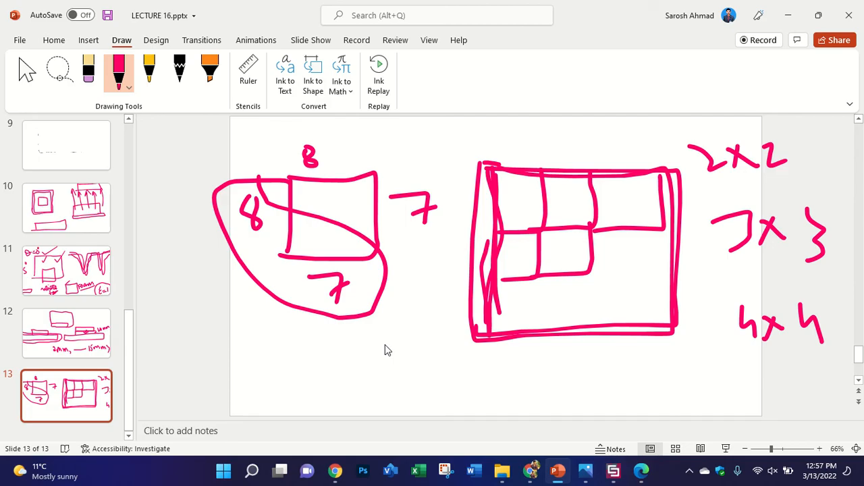
Step: Switch to File Explorer and look through the files in the DOWNLOADS folder on drive E
{"action": "left_click", "coordinate": [502, 471]}
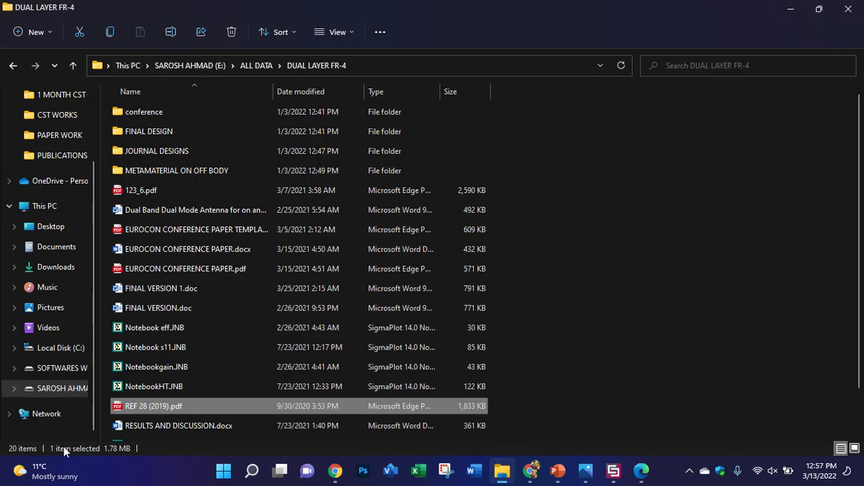
{"action": "left_click", "coordinate": [60, 388]}
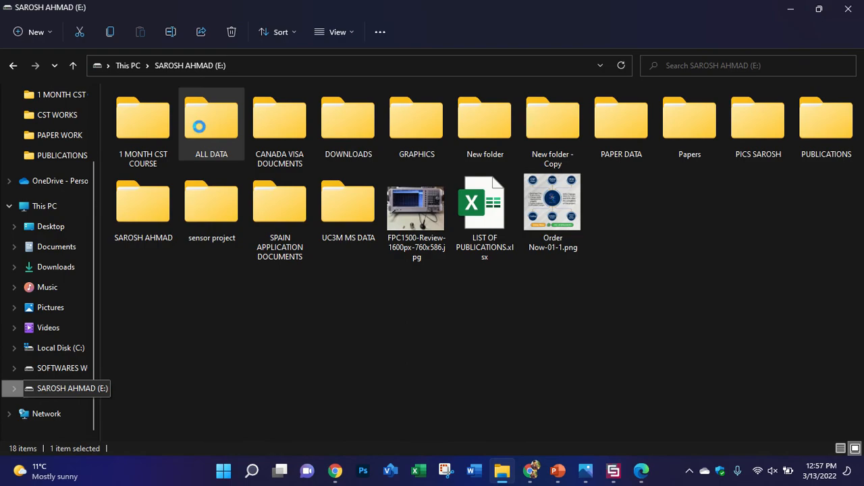
{"action": "double_click", "coordinate": [330, 137]}
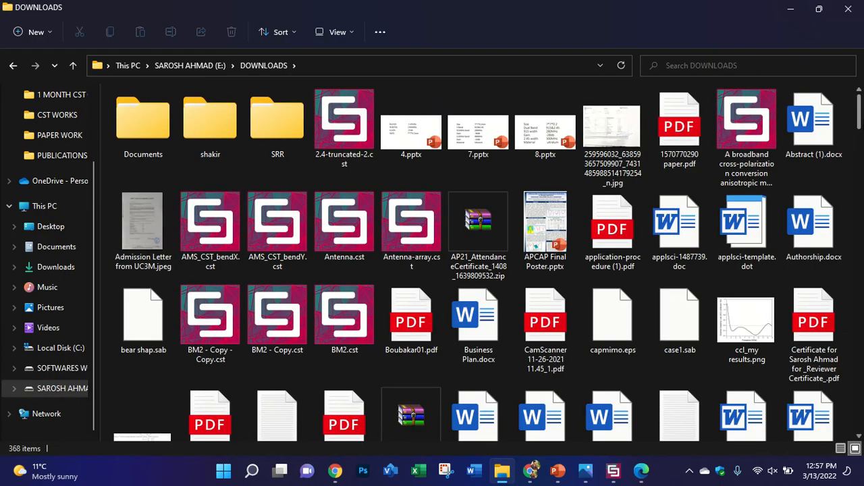
{"action": "scroll", "coordinate": [737, 111], "scroll_direction": "down", "scroll_amount": 20}
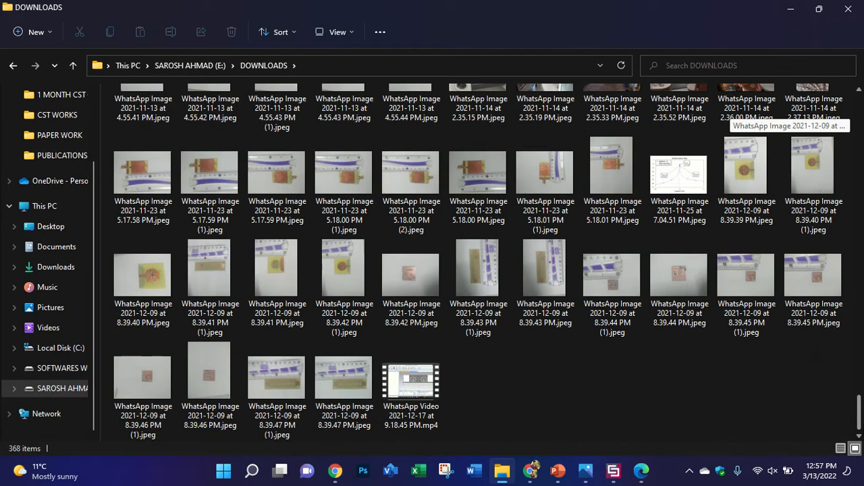
{"action": "scroll", "coordinate": [736, 115], "scroll_direction": "up", "scroll_amount": 5}
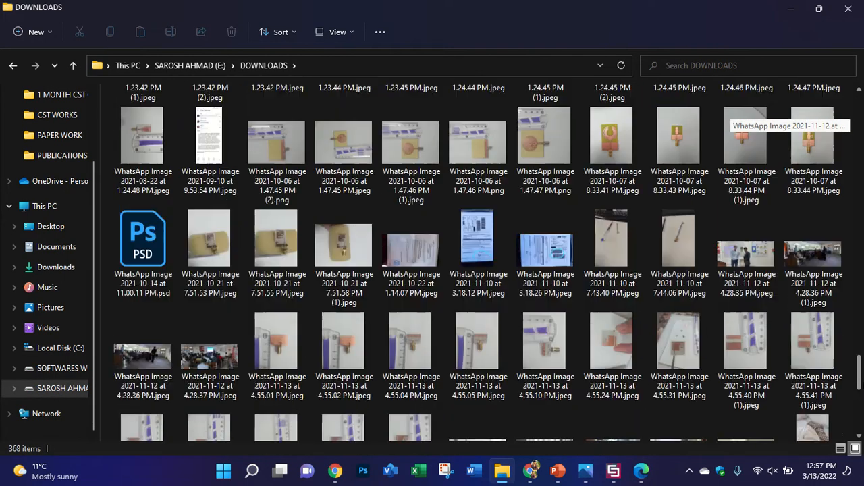
{"action": "scroll", "coordinate": [736, 114], "scroll_direction": "up", "scroll_amount": 8}
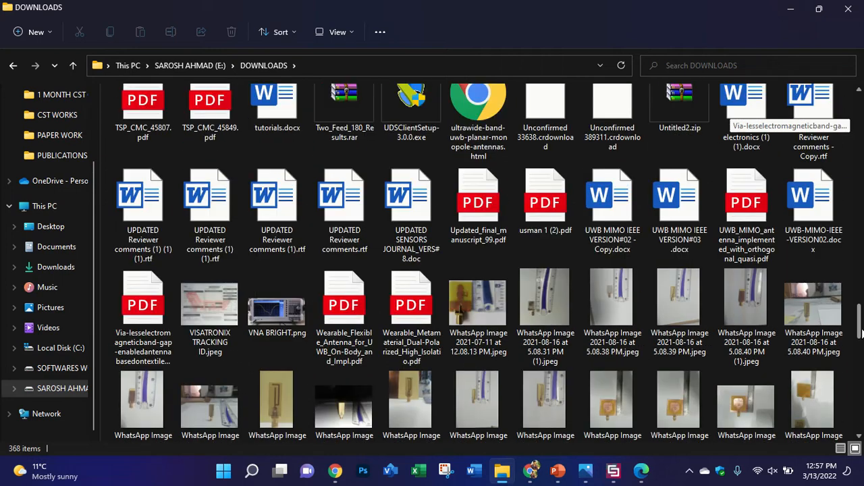
{"action": "scroll", "coordinate": [737, 114], "scroll_direction": "up", "scroll_amount": 10}
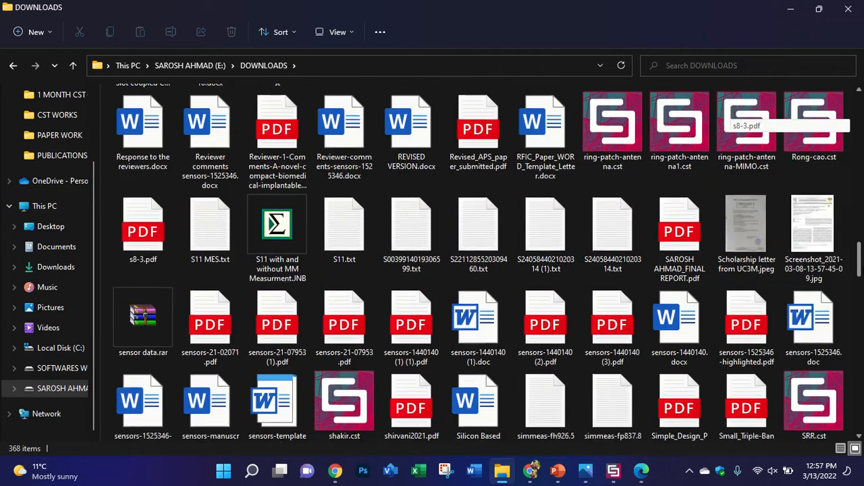
{"action": "scroll", "coordinate": [736, 115], "scroll_direction": "up", "scroll_amount": 12}
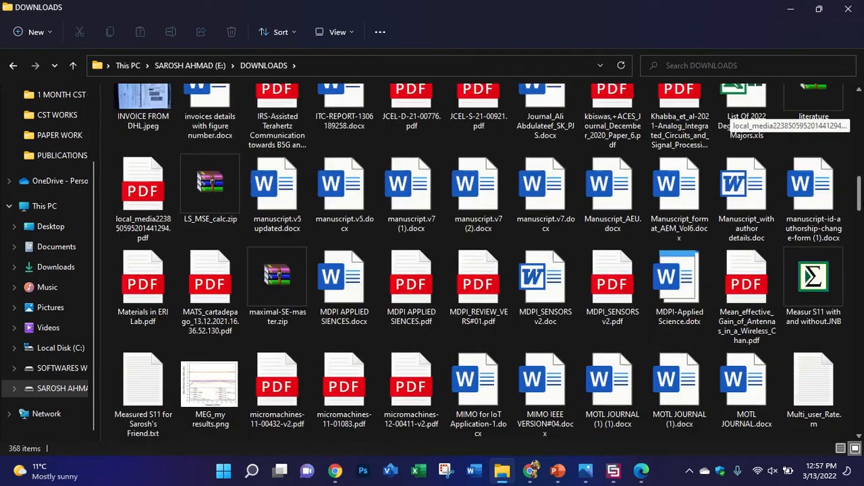
{"action": "scroll", "coordinate": [736, 115], "scroll_direction": "up", "scroll_amount": 9}
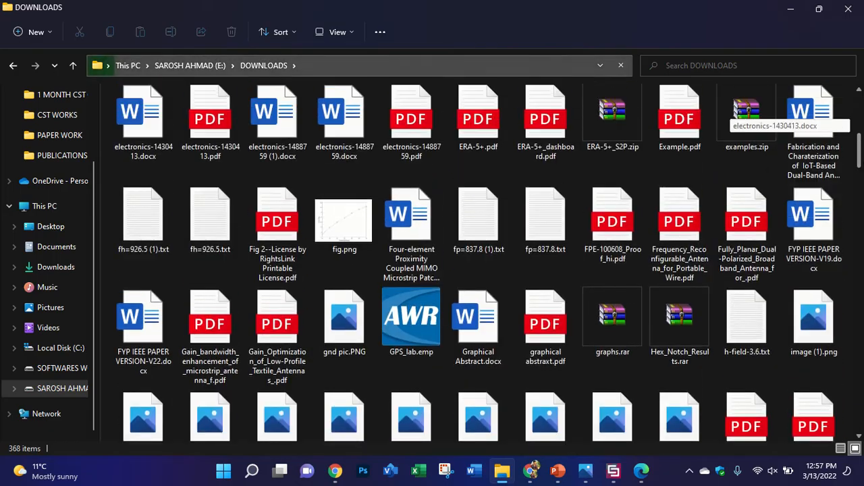
{"action": "scroll", "coordinate": [736, 116], "scroll_direction": "up", "scroll_amount": 4}
{"action": "scroll", "coordinate": [736, 116], "scroll_direction": "down", "scroll_amount": 20}
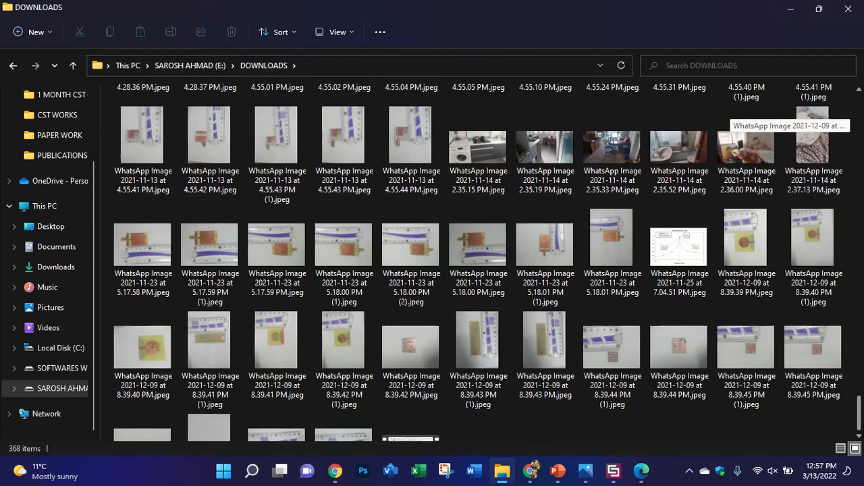
{"action": "left_click_drag", "start_coordinate": [859, 414], "coordinate": [843, 64]}
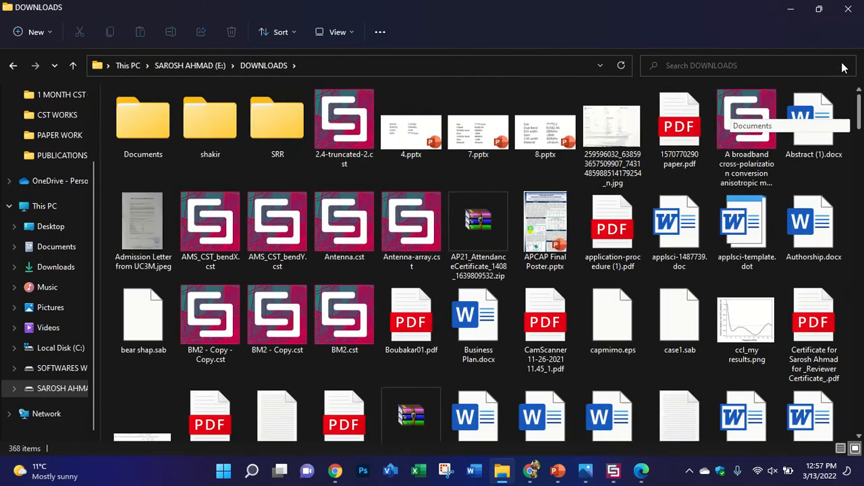
Step: Go back to drive E and examine the contents of the GRAPHICS folder
{"action": "left_click", "coordinate": [219, 65]}
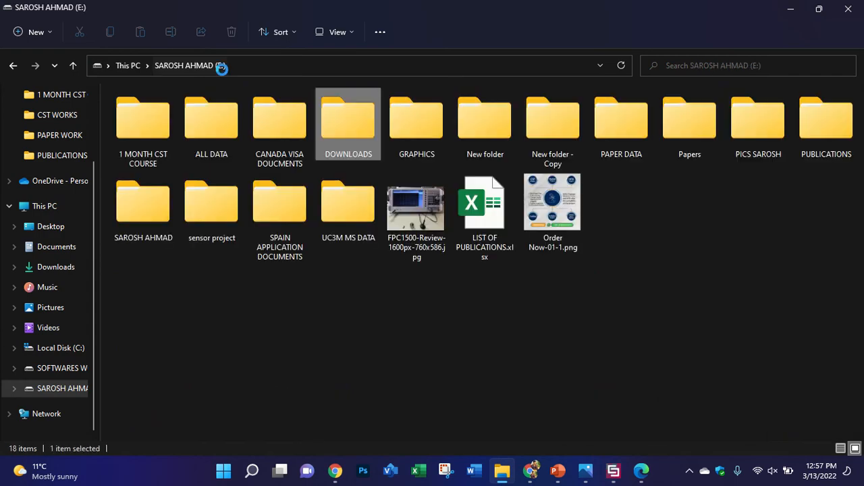
{"action": "left_click", "coordinate": [415, 123]}
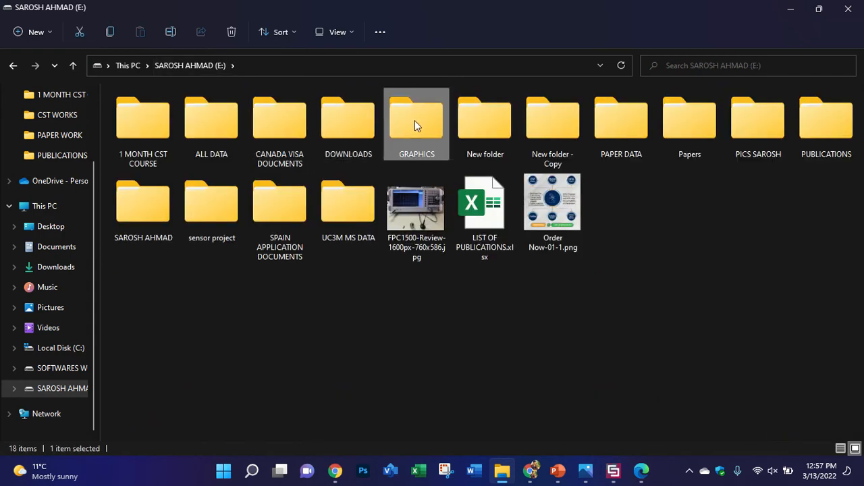
{"action": "double_click", "coordinate": [415, 120]}
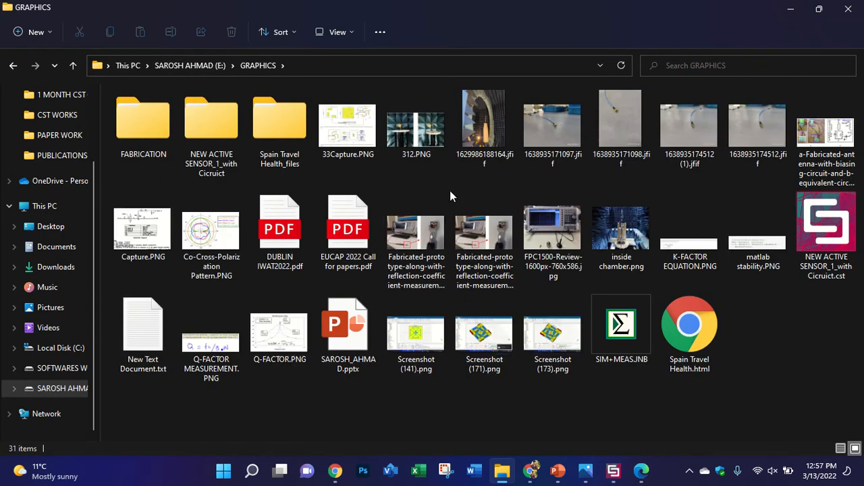
Step: Return to the PowerPoint presentation and sketch a small four-sided shape and a short vertical line below the unit cell
{"action": "left_click", "coordinate": [603, 472]}
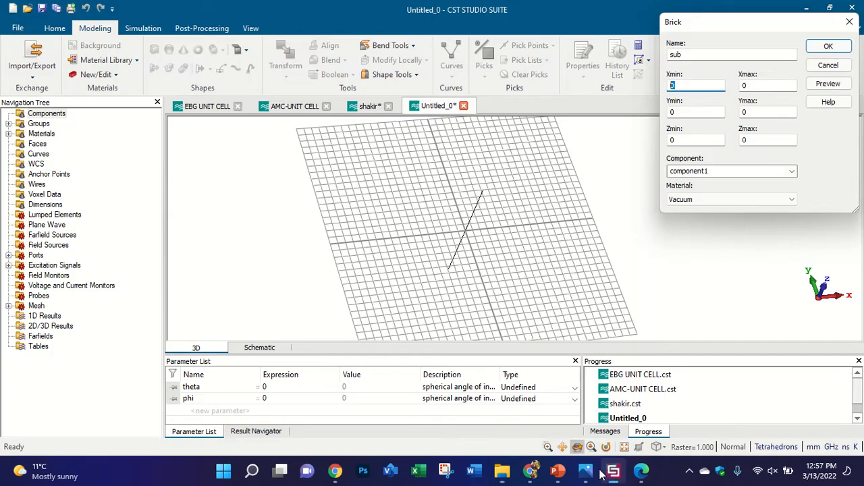
{"action": "left_click", "coordinate": [558, 471]}
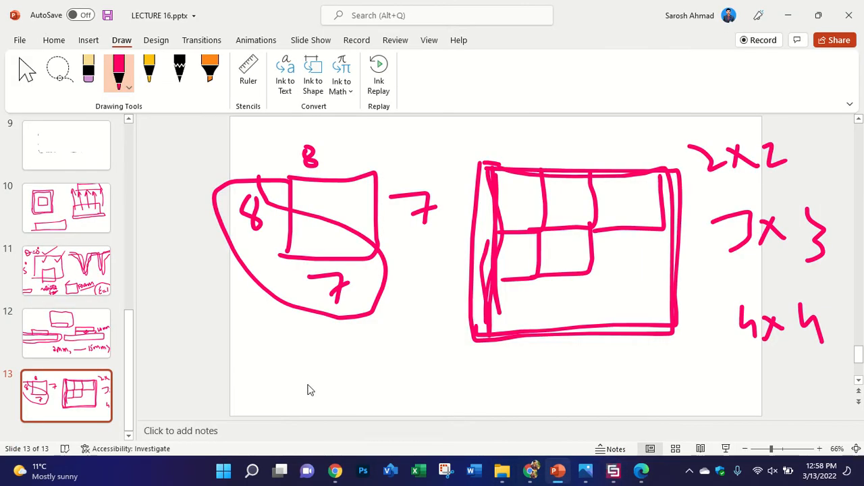
{"action": "mouse_move", "coordinate": [309, 383]}
{"action": "left_mouse_down"}
{"action": "mouse_move", "coordinate": [303, 412]}
{"action": "mouse_move", "coordinate": [309, 383]}
{"action": "left_mouse_up"}
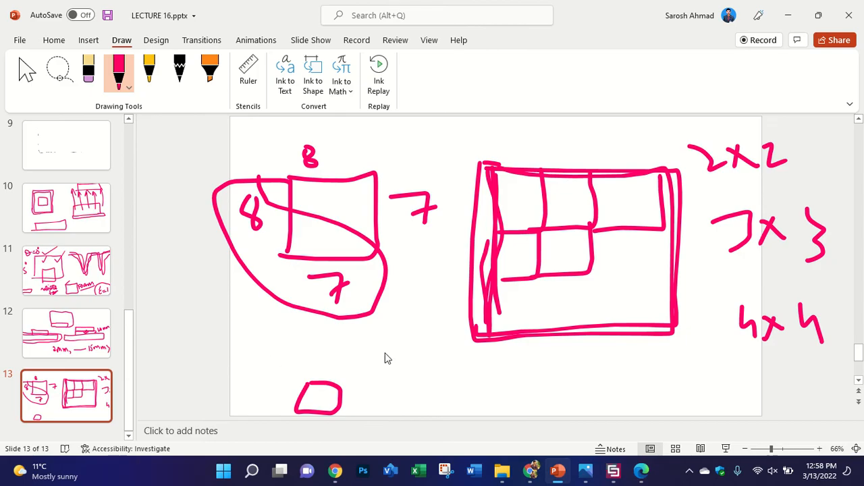
{"action": "left_click_drag", "start_coordinate": [396, 357], "coordinate": [397, 399]}
Step: Add a new slide after slide 13 and delete its title and content placeholders
{"action": "right_click", "coordinate": [84, 406]}
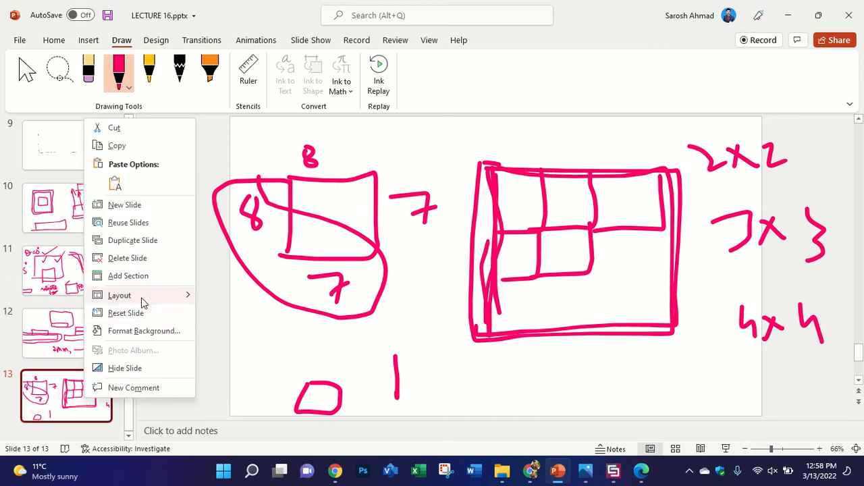
{"action": "left_click", "coordinate": [118, 205]}
{"action": "left_click", "coordinate": [29, 81]}
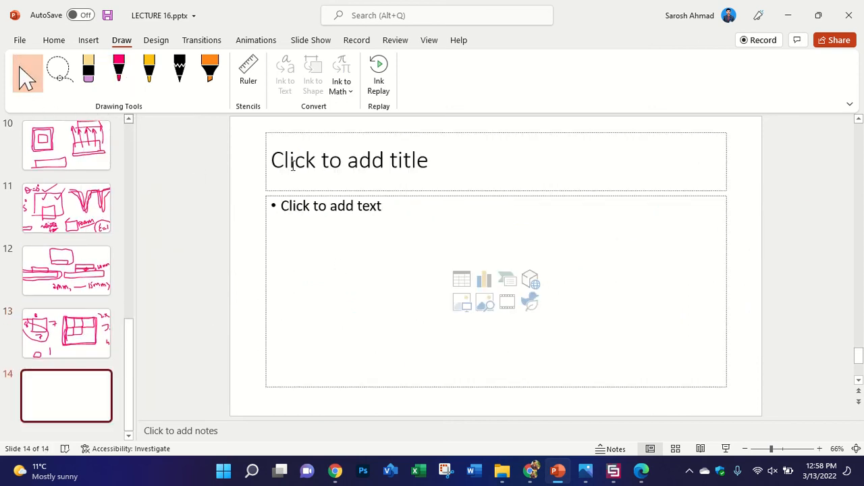
{"action": "left_click", "coordinate": [219, 186]}
{"action": "key", "text": "ctrl+a"}
{"action": "key", "text": "Delete"}
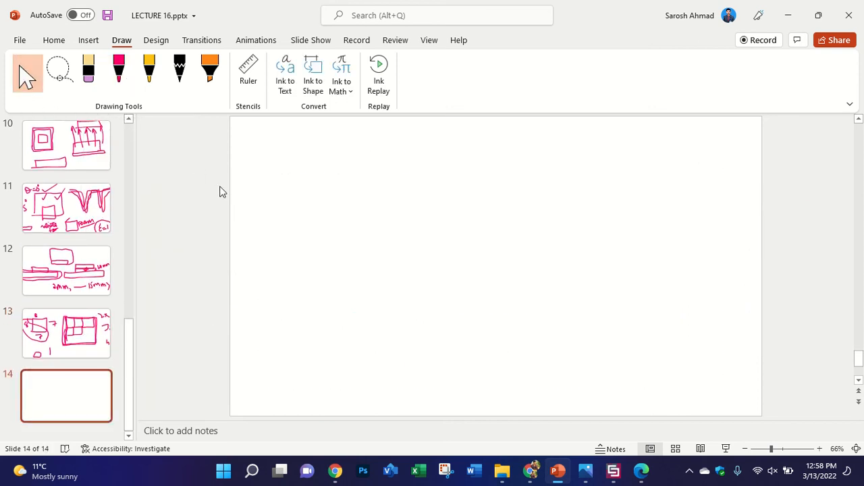
Step: Sketch a small patch, two vertical side bars and a thick baseline in pink ink, and loop around the whole structure
{"action": "left_click", "coordinate": [119, 71]}
{"action": "mouse_move", "coordinate": [366, 209]}
{"action": "left_mouse_down"}
{"action": "mouse_move", "coordinate": [364, 223]}
{"action": "mouse_move", "coordinate": [405, 222]}
{"action": "mouse_move", "coordinate": [395, 212]}
{"action": "mouse_move", "coordinate": [363, 214]}
{"action": "left_mouse_up"}
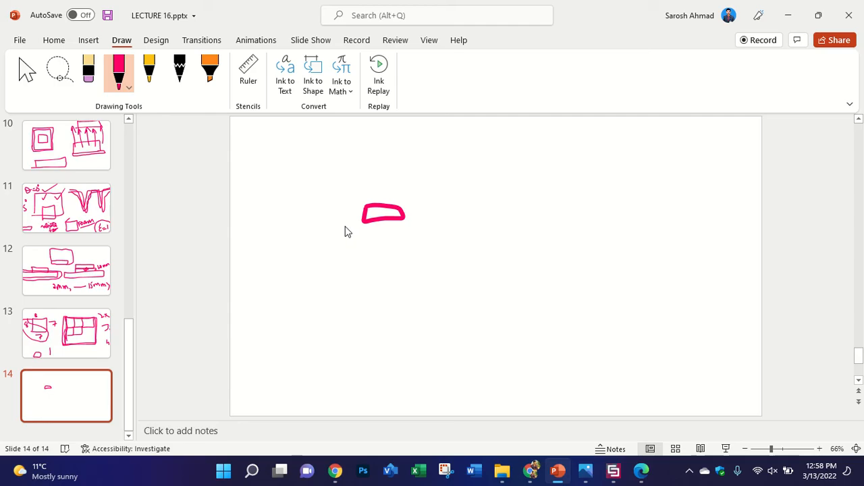
{"action": "mouse_move", "coordinate": [345, 227]}
{"action": "left_mouse_down"}
{"action": "mouse_move", "coordinate": [342, 258]}
{"action": "mouse_move", "coordinate": [338, 233]}
{"action": "left_mouse_up"}
{"action": "left_click_drag", "start_coordinate": [419, 222], "coordinate": [411, 245]}
{"action": "left_click_drag", "start_coordinate": [342, 263], "coordinate": [408, 262]}
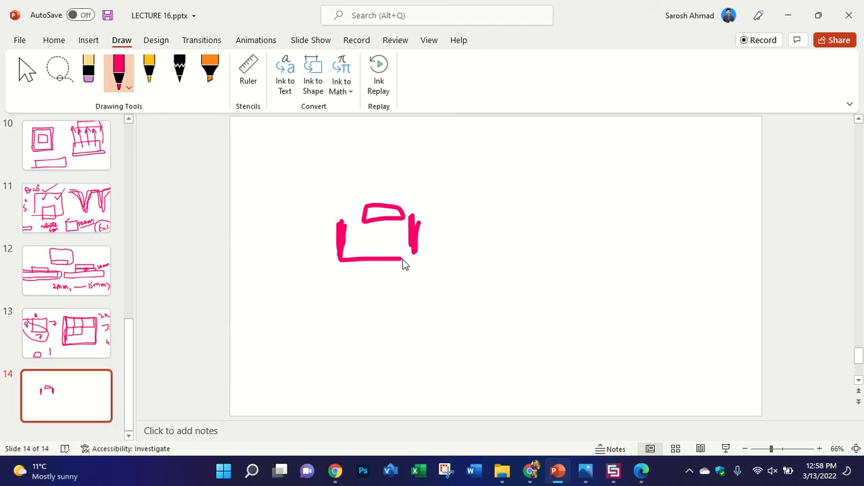
{"action": "mouse_move", "coordinate": [351, 264]}
{"action": "left_mouse_down"}
{"action": "mouse_move", "coordinate": [421, 257]}
{"action": "mouse_move", "coordinate": [349, 257]}
{"action": "left_mouse_up"}
{"action": "mouse_move", "coordinate": [330, 216]}
{"action": "left_mouse_down"}
{"action": "mouse_move", "coordinate": [436, 261]}
{"action": "mouse_move", "coordinate": [397, 260]}
{"action": "mouse_move", "coordinate": [331, 218]}
{"action": "mouse_move", "coordinate": [323, 264]}
{"action": "left_mouse_up"}
Step: Handwrite "> 7dB" beside the circled structure
{"action": "left_click_drag", "start_coordinate": [521, 195], "coordinate": [551, 235]}
{"action": "mouse_move", "coordinate": [478, 215]}
{"action": "left_mouse_down"}
{"action": "mouse_move", "coordinate": [513, 224]}
{"action": "mouse_move", "coordinate": [495, 240]}
{"action": "left_mouse_up"}
{"action": "mouse_move", "coordinate": [603, 214]}
{"action": "left_mouse_down"}
{"action": "mouse_move", "coordinate": [609, 224]}
{"action": "mouse_move", "coordinate": [619, 193]}
{"action": "mouse_move", "coordinate": [615, 222]}
{"action": "left_mouse_up"}
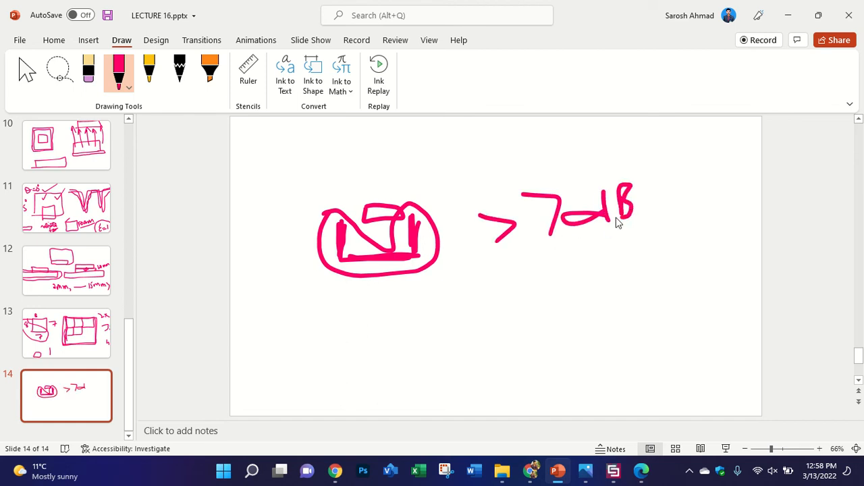
Step: Handwrite "2.45GHz" below the 7dB note and draw a check mark above the circled structure
{"action": "mouse_move", "coordinate": [538, 267]}
{"action": "left_mouse_down"}
{"action": "mouse_move", "coordinate": [537, 289]}
{"action": "mouse_move", "coordinate": [548, 291]}
{"action": "left_mouse_up"}
{"action": "left_click", "coordinate": [554, 284]}
{"action": "left_click_drag", "start_coordinate": [578, 260], "coordinate": [593, 291]}
{"action": "left_click_drag", "start_coordinate": [598, 281], "coordinate": [612, 295]}
{"action": "left_click", "coordinate": [606, 271]}
{"action": "mouse_move", "coordinate": [617, 265]}
{"action": "left_mouse_down"}
{"action": "mouse_move", "coordinate": [598, 300]}
{"action": "mouse_move", "coordinate": [637, 282]}
{"action": "left_mouse_up"}
{"action": "left_click_drag", "start_coordinate": [645, 268], "coordinate": [646, 295]}
{"action": "mouse_move", "coordinate": [657, 263]}
{"action": "left_mouse_down"}
{"action": "mouse_move", "coordinate": [659, 289]}
{"action": "mouse_move", "coordinate": [673, 276]}
{"action": "mouse_move", "coordinate": [678, 289]}
{"action": "left_mouse_up"}
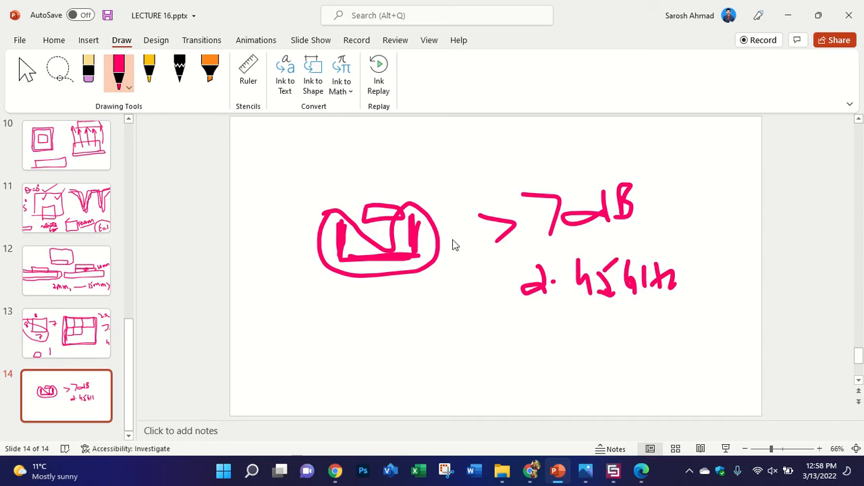
{"action": "left_click_drag", "start_coordinate": [387, 181], "coordinate": [441, 158]}
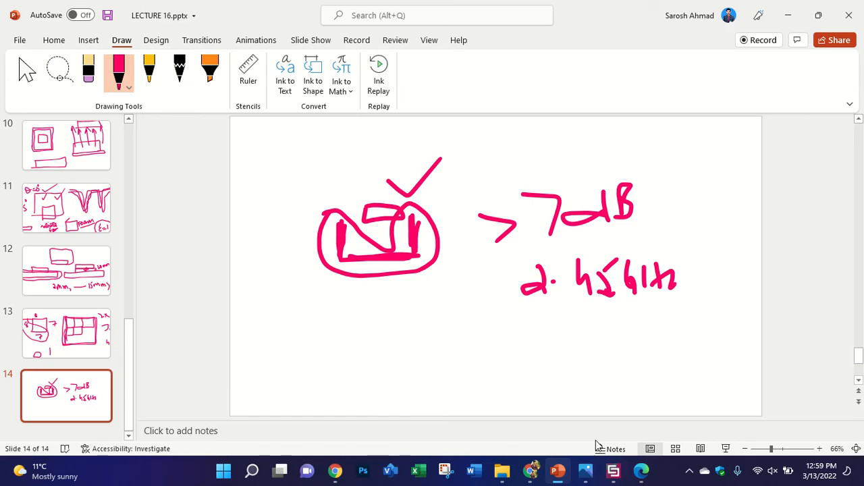
Step: Switch to CST Studio Suite and set the sub brick's X and Y ranges from -Ws/2 to Ws/2 and Zmax to ts
{"action": "left_click", "coordinate": [613, 471]}
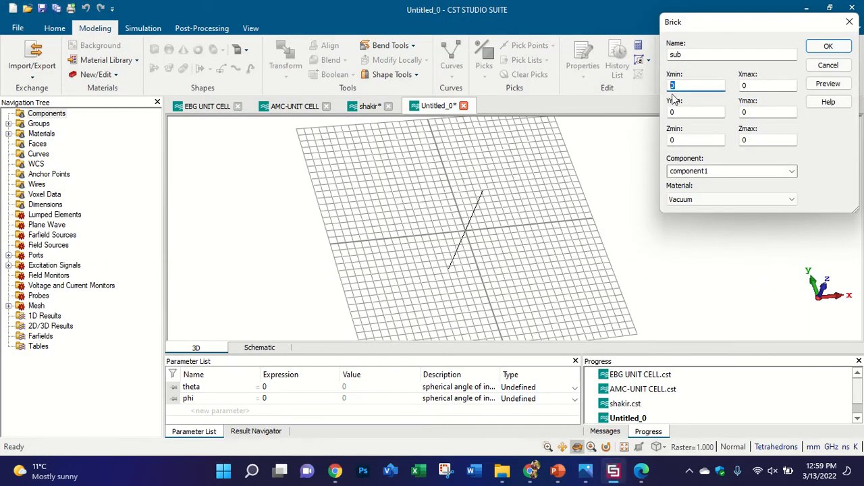
{"action": "type", "text": "-Ws/2"}
{"action": "key", "text": "ctrl+a"}
{"action": "key", "text": "Tab"}
{"action": "type", "text": "Ws/2"}
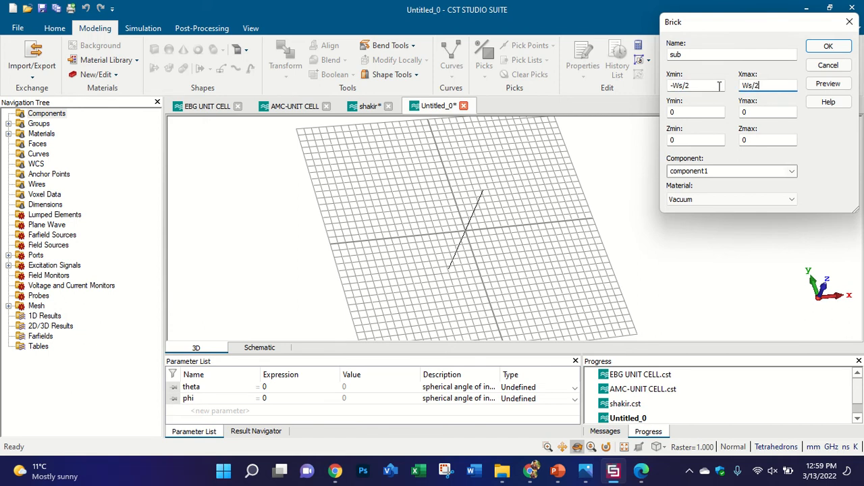
{"action": "double_click", "coordinate": [757, 112]}
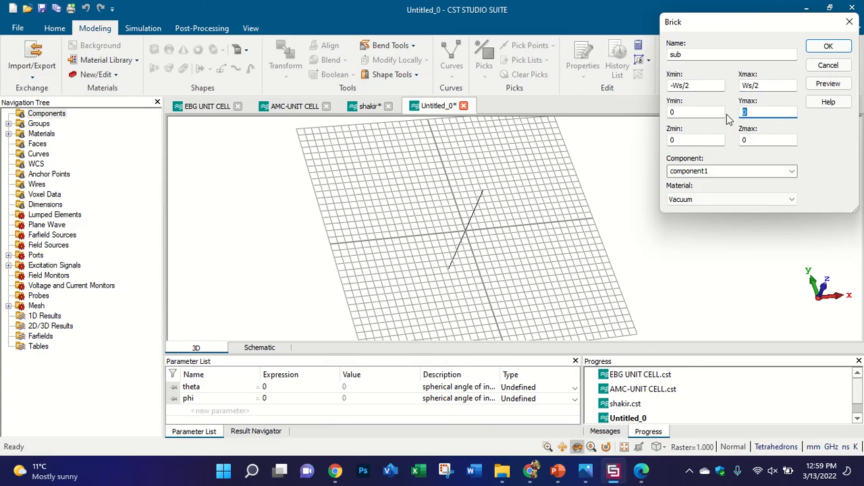
{"action": "type", "text": "Ws/2"}
{"action": "double_click", "coordinate": [695, 112]}
{"action": "type", "text": "-W"}
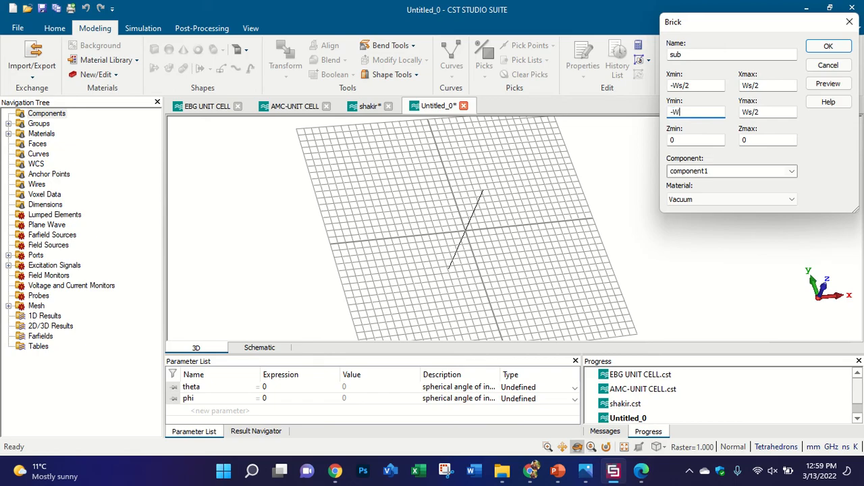
{"action": "type", "text": "s/2"}
{"action": "double_click", "coordinate": [766, 141]}
{"action": "type", "text": "ts"}
Step: Load FR-4 (lossy) from the material library as the sub brick's material
{"action": "left_click", "coordinate": [699, 199]}
{"action": "left_click", "coordinate": [699, 218]}
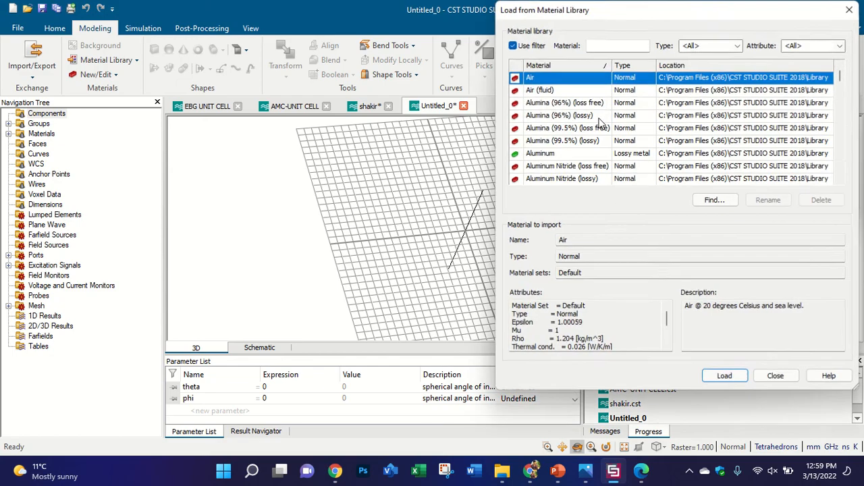
{"action": "left_click", "coordinate": [600, 118]}
{"action": "key", "text": "f"}
{"action": "key", "text": "f"}
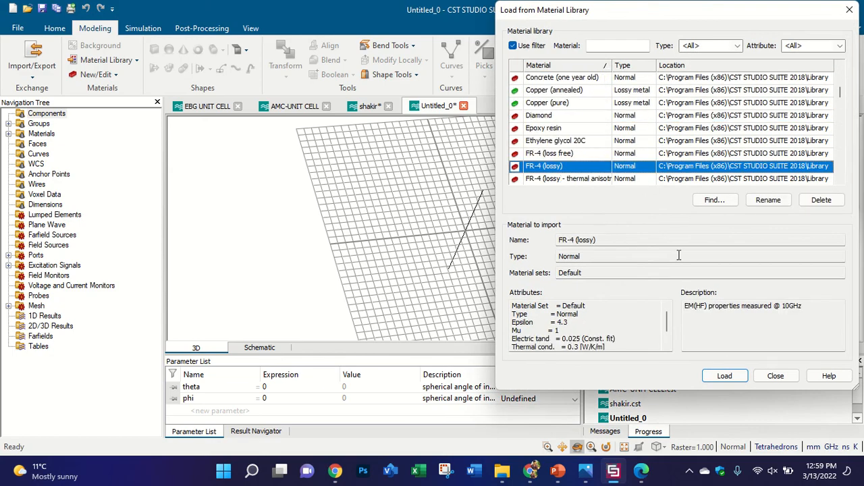
{"action": "left_click", "coordinate": [731, 381]}
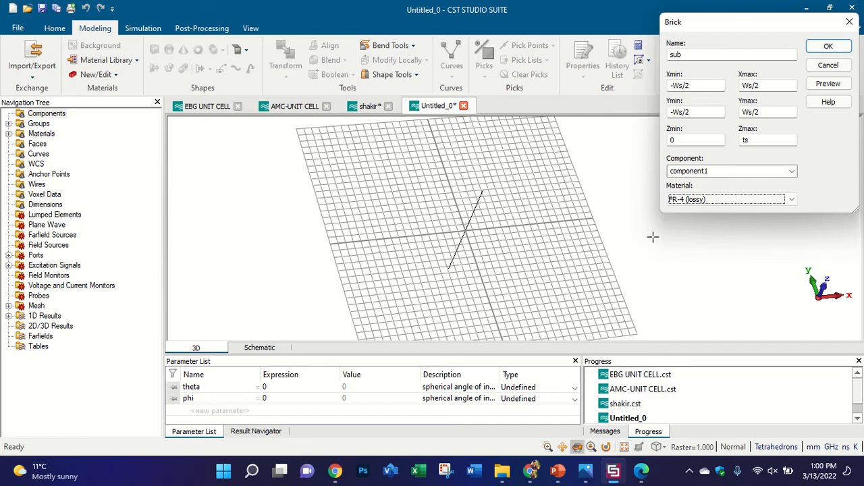
Step: Preview the sub brick, defining the missing parameters Ws as 8 and ts as 8, and create the brick
{"action": "left_click", "coordinate": [142, 27]}
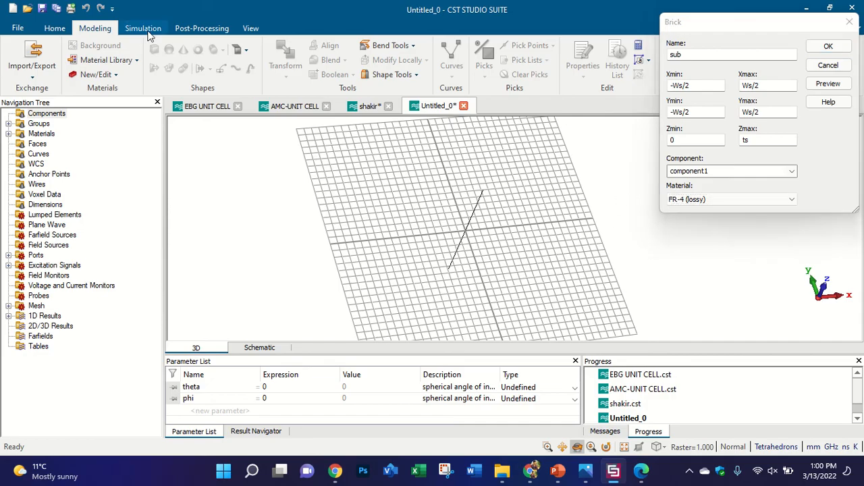
{"action": "left_click", "coordinate": [95, 28]}
{"action": "left_click", "coordinate": [826, 90]}
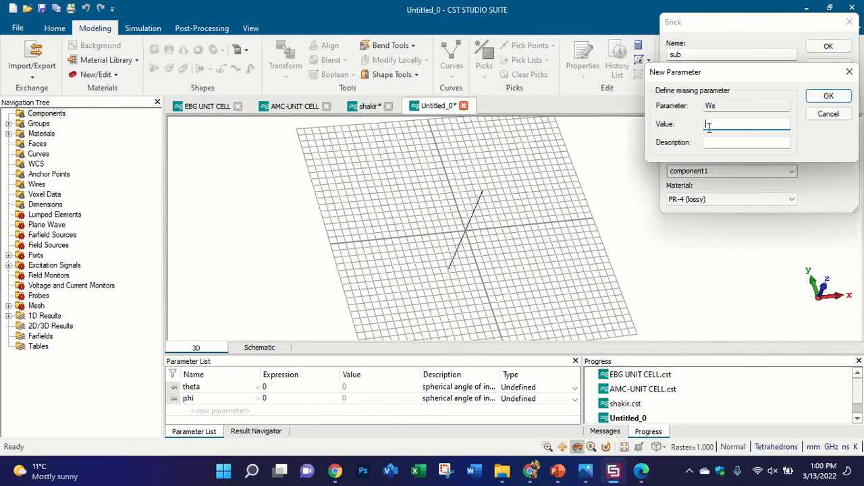
{"action": "type", "text": "8"}
{"action": "left_click", "coordinate": [828, 95]}
{"action": "type", "text": "8"}
{"action": "left_click", "coordinate": [826, 97]}
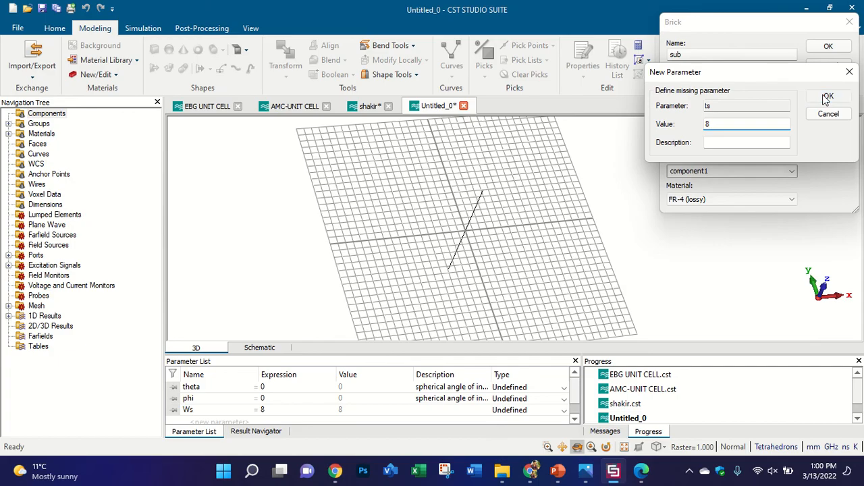
{"action": "mouse_move", "coordinate": [596, 218]}
{"action": "left_mouse_down"}
{"action": "mouse_move", "coordinate": [555, 92]}
{"action": "mouse_move", "coordinate": [510, 138]}
{"action": "left_mouse_up"}
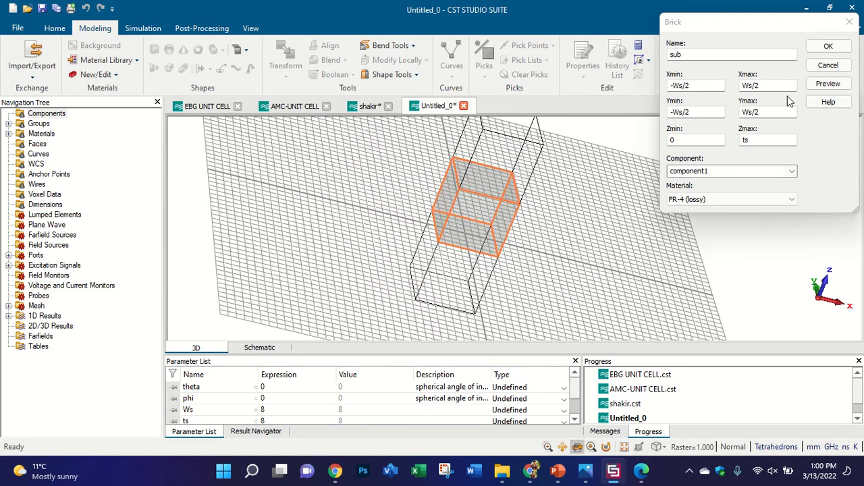
{"action": "left_click", "coordinate": [831, 52]}
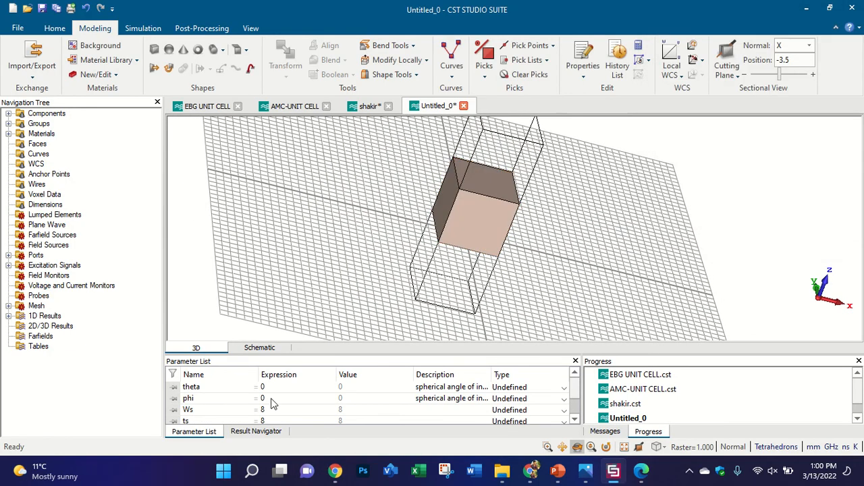
Step: Set the parameter ts to 1.6 and update the model
{"action": "scroll", "coordinate": [271, 406], "scroll_direction": "down", "scroll_amount": 1}
{"action": "double_click", "coordinate": [268, 406]}
{"action": "type", "text": "1"}
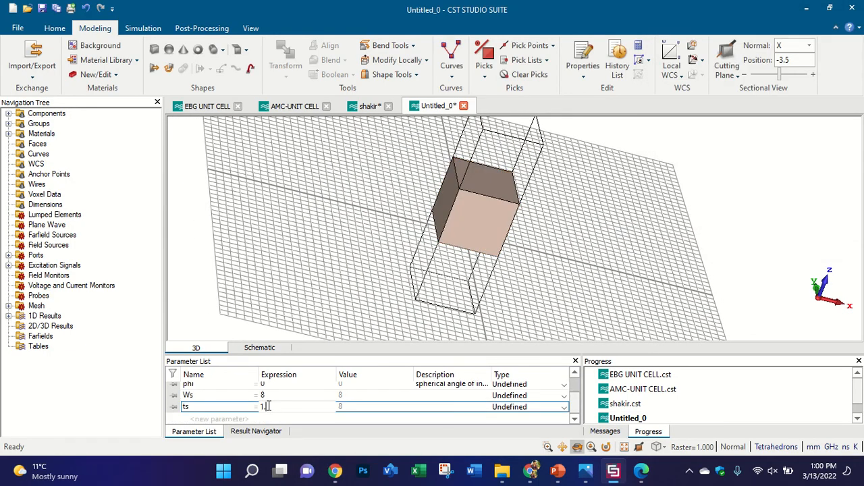
{"action": "type", "text": ".6"}
{"action": "key", "text": "Return"}
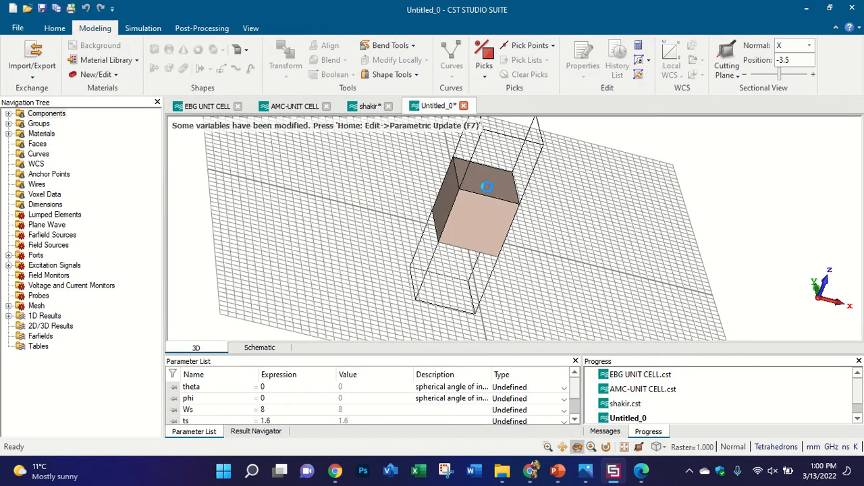
{"action": "left_click_drag", "start_coordinate": [484, 184], "coordinate": [615, 295]}
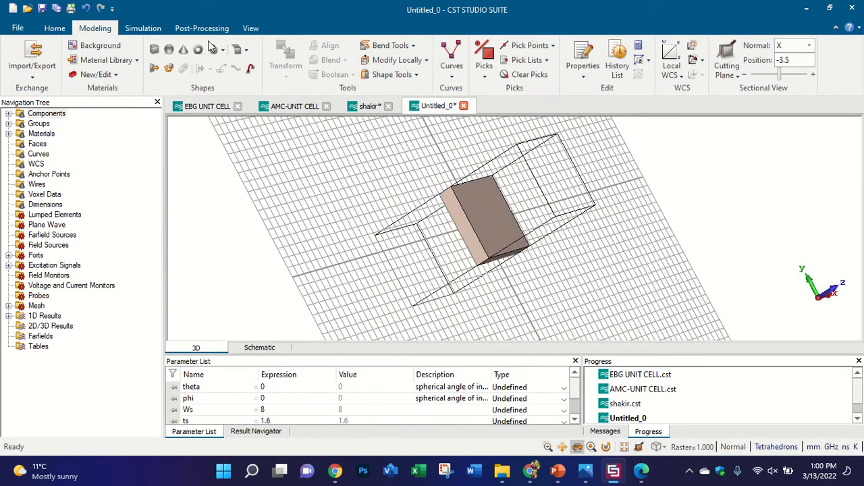
Step: Hide the working plane grid around the substrate
{"action": "left_click", "coordinate": [250, 29]}
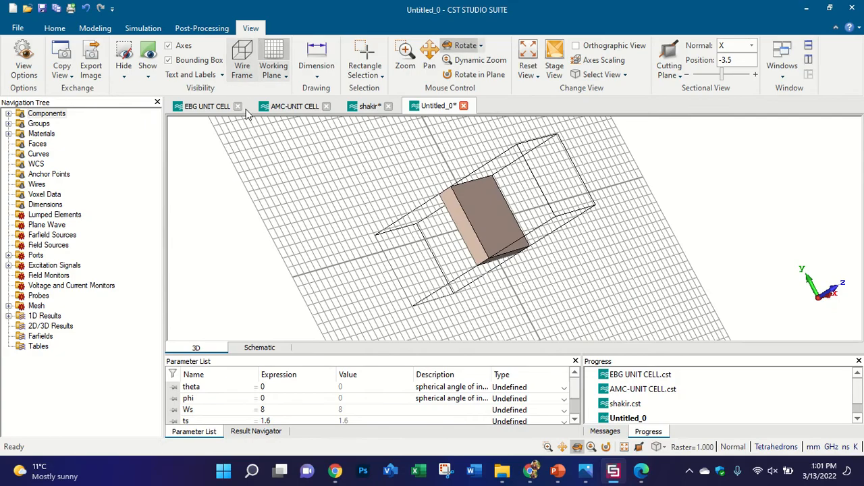
{"action": "left_click", "coordinate": [274, 62]}
{"action": "left_click_drag", "start_coordinate": [653, 228], "coordinate": [559, 268]}
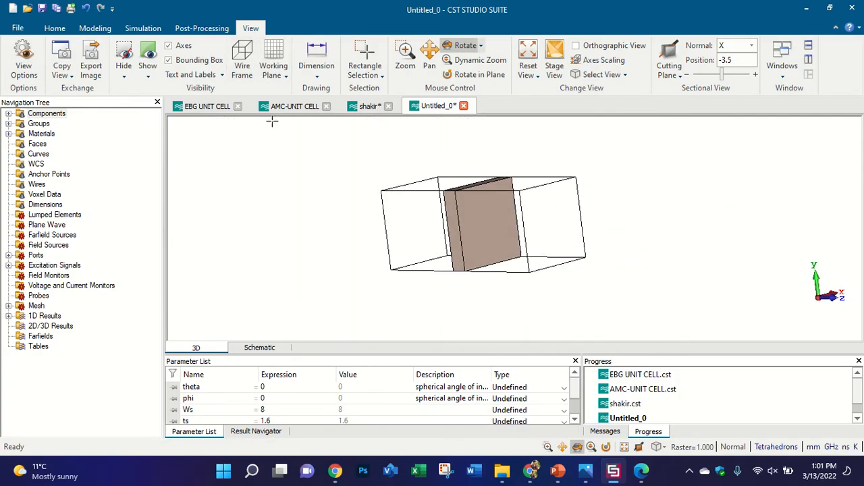
Step: Look over the shakir project for comparison and return to the Untitled_0 unit cell model
{"action": "left_click", "coordinate": [361, 106]}
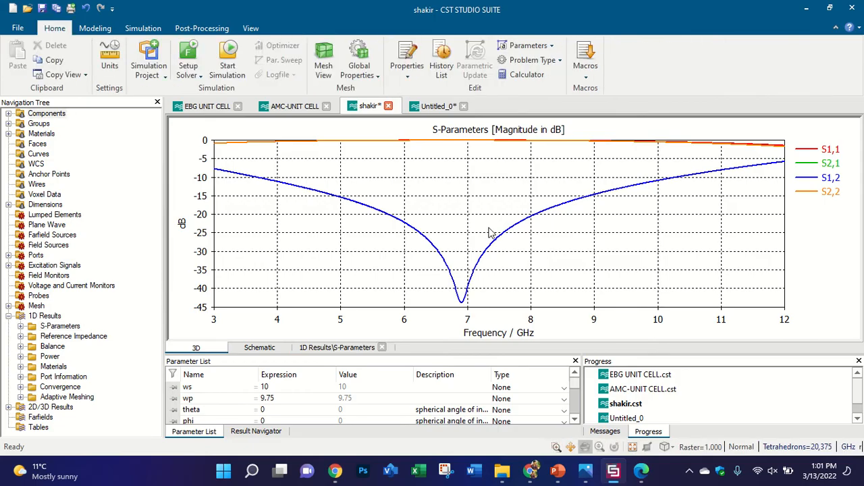
{"action": "left_click_drag", "start_coordinate": [491, 233], "coordinate": [323, 174]}
{"action": "scroll", "coordinate": [587, 230], "scroll_direction": "up", "scroll_amount": 2}
{"action": "scroll", "coordinate": [594, 216], "scroll_direction": "down", "scroll_amount": 4}
{"action": "left_click_drag", "start_coordinate": [513, 211], "coordinate": [418, 158]}
{"action": "left_click", "coordinate": [436, 110]}
{"action": "left_click_drag", "start_coordinate": [501, 201], "coordinate": [541, 207]}
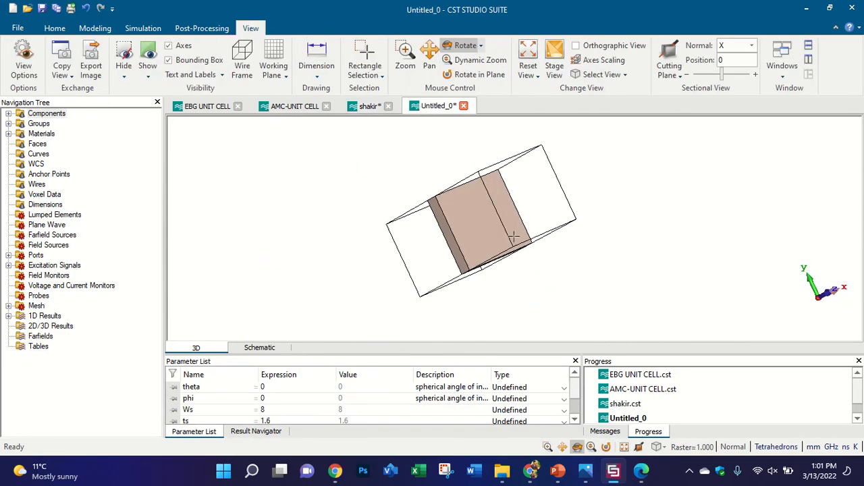
Step: Override the material color of the sub solid in component1 with bright blue
{"action": "scroll", "coordinate": [468, 239], "scroll_direction": "up", "scroll_amount": 2}
{"action": "key", "text": "space"}
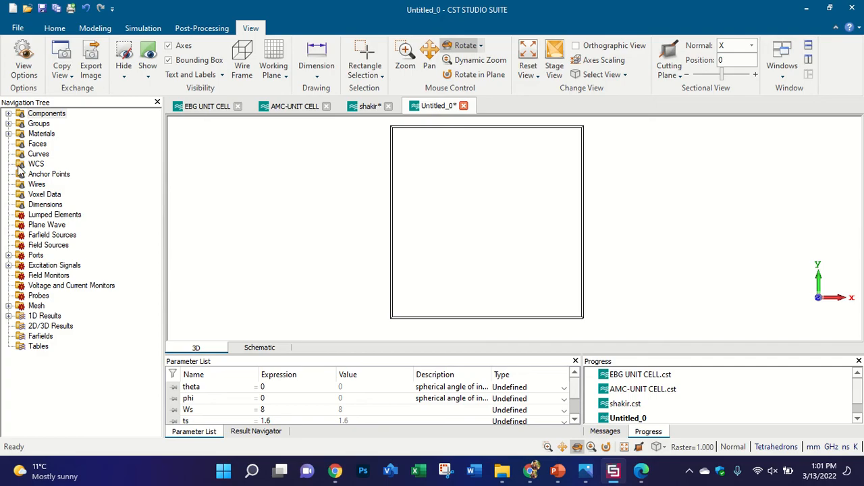
{"action": "left_click", "coordinate": [9, 114]}
{"action": "left_click", "coordinate": [20, 123]}
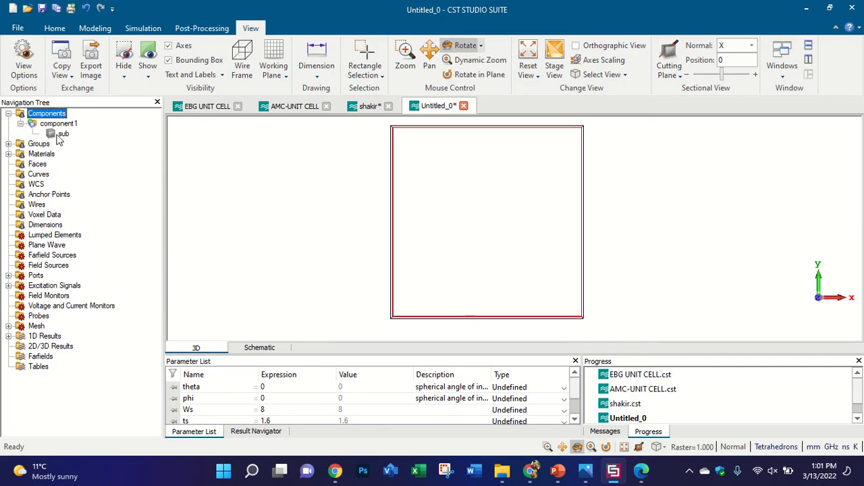
{"action": "right_click", "coordinate": [61, 134]}
{"action": "left_click", "coordinate": [125, 343]}
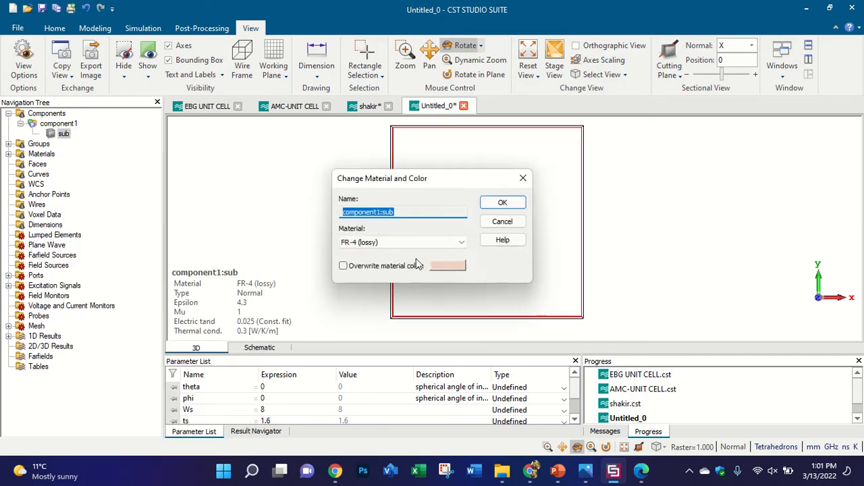
{"action": "left_click", "coordinate": [432, 267]}
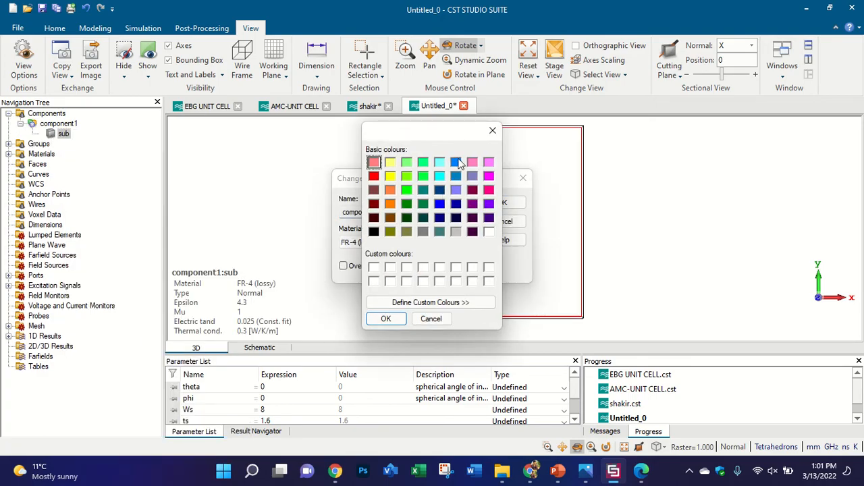
{"action": "left_click", "coordinate": [457, 163]}
{"action": "left_click", "coordinate": [386, 319]}
{"action": "left_click", "coordinate": [496, 203]}
Step: Align the local working coordinate system with the substrate's front face
{"action": "left_click_drag", "start_coordinate": [513, 267], "coordinate": [460, 250]}
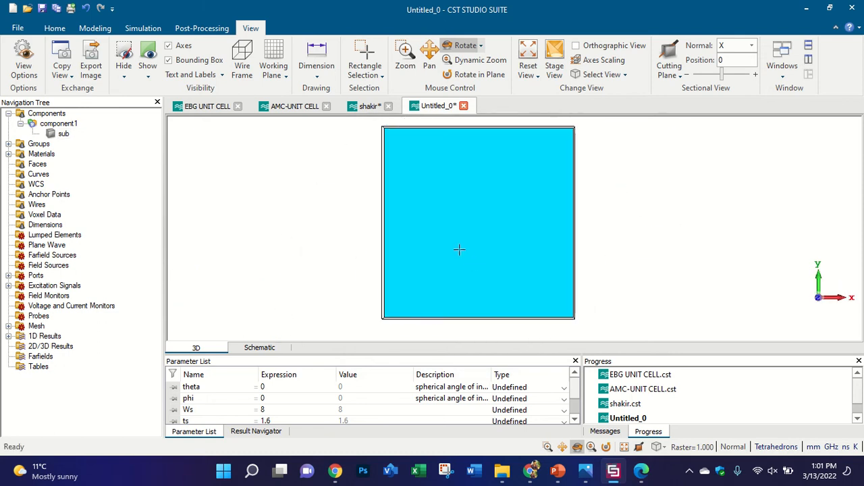
{"action": "left_click", "coordinate": [95, 27]}
{"action": "left_click", "coordinate": [694, 60]}
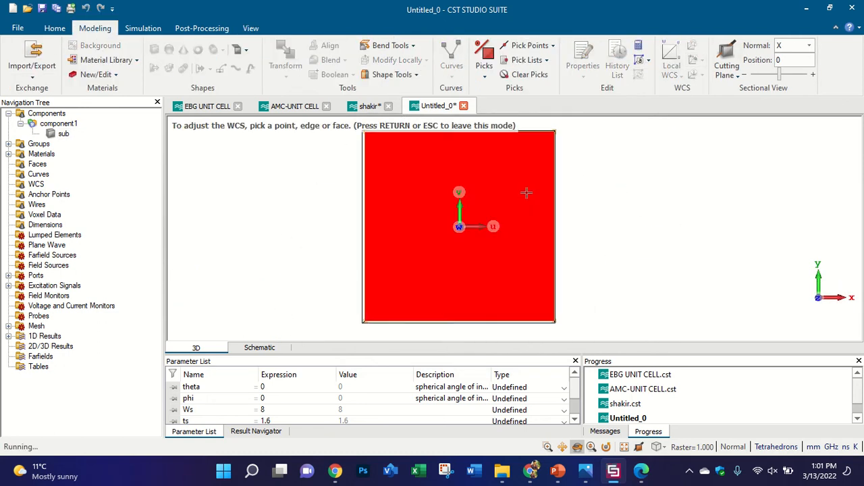
{"action": "double_click", "coordinate": [522, 192]}
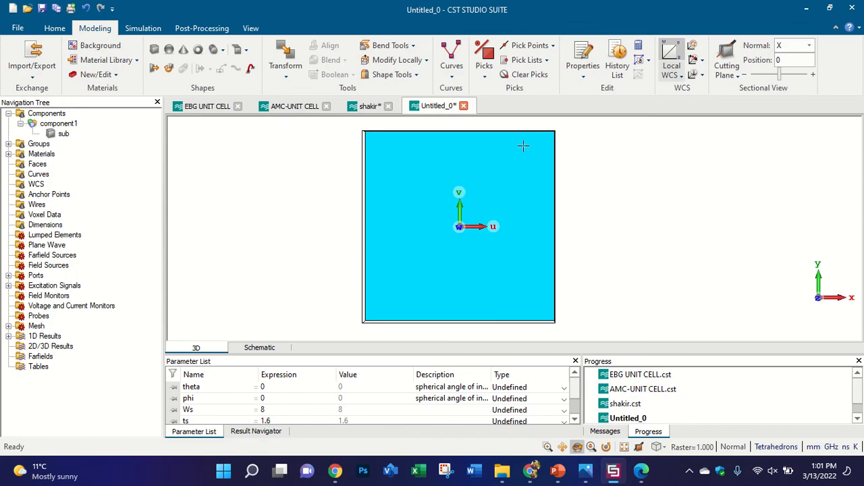
Step: Start a new brick on the substrate and open its numeric definition
{"action": "left_click", "coordinate": [154, 50]}
{"action": "key", "text": "Escape"}
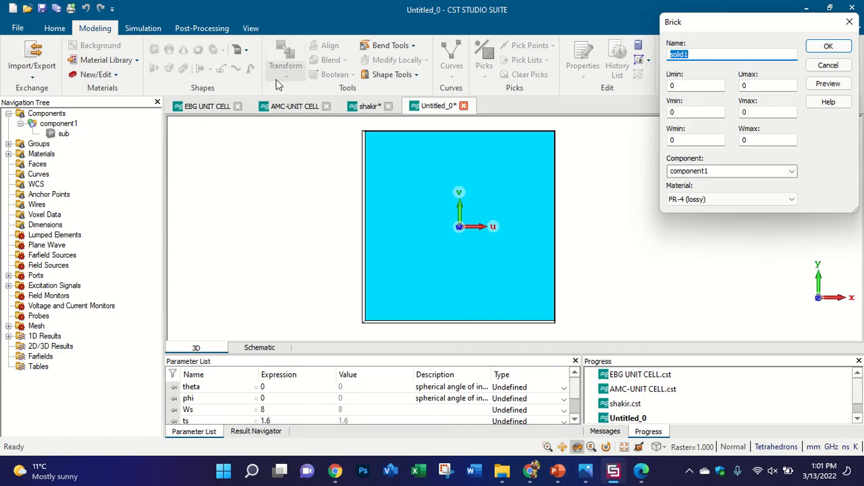
Step: Examine the front view of the EBG UNIT CELL model and how its patch is laid out on the substrate
{"action": "left_click", "coordinate": [199, 106]}
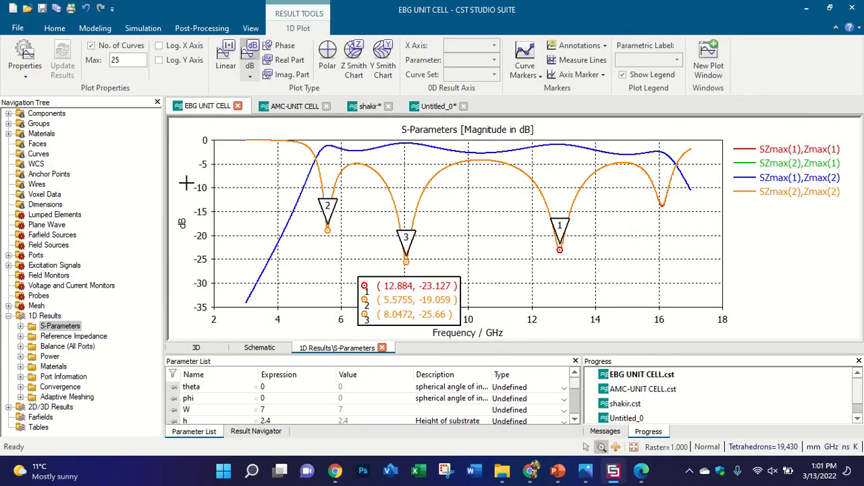
{"action": "left_click", "coordinate": [47, 113]}
{"action": "left_click_drag", "start_coordinate": [312, 174], "coordinate": [464, 251]}
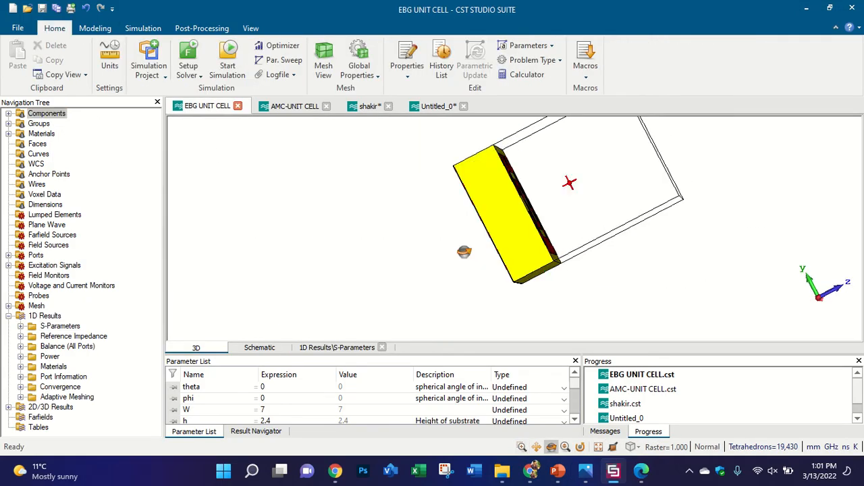
{"action": "key", "text": "space"}
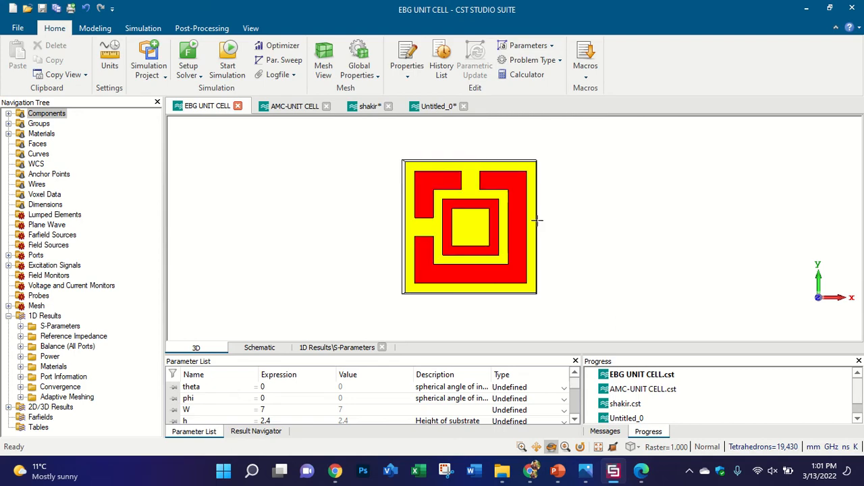
{"action": "scroll", "coordinate": [599, 186], "scroll_direction": "up", "scroll_amount": 2}
{"action": "scroll", "coordinate": [480, 187], "scroll_direction": "down", "scroll_amount": 1}
{"action": "scroll", "coordinate": [400, 216], "scroll_direction": "down", "scroll_amount": 1}
{"action": "scroll", "coordinate": [312, 250], "scroll_direction": "up", "scroll_amount": 1}
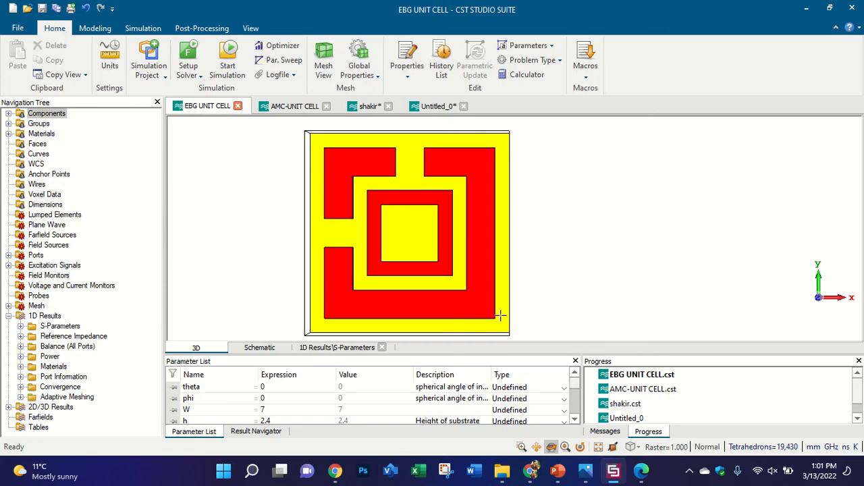
Step: Show the 3D model of the AMC-UNIT CELL project from the front with component1 selected
{"action": "left_click", "coordinate": [295, 106]}
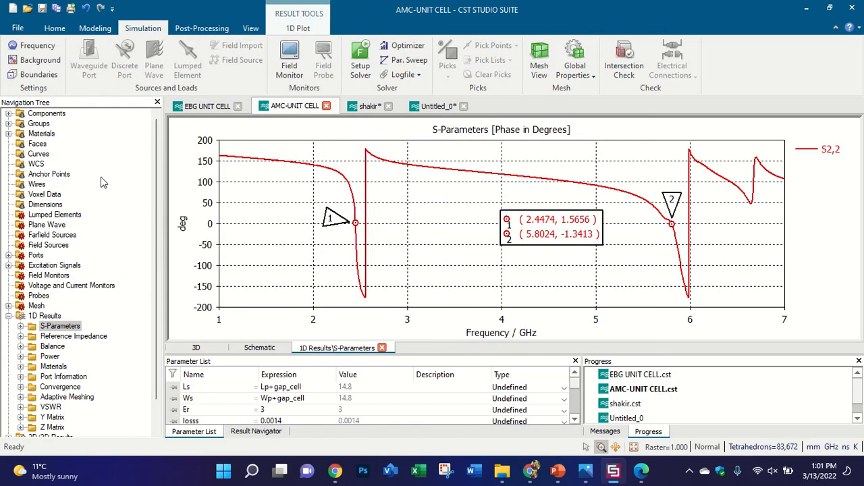
{"action": "left_click", "coordinate": [51, 123]}
{"action": "left_click", "coordinate": [57, 114]}
{"action": "left_click_drag", "start_coordinate": [508, 205], "coordinate": [333, 279]}
{"action": "key", "text": "KP_5"}
{"action": "left_click", "coordinate": [9, 113]}
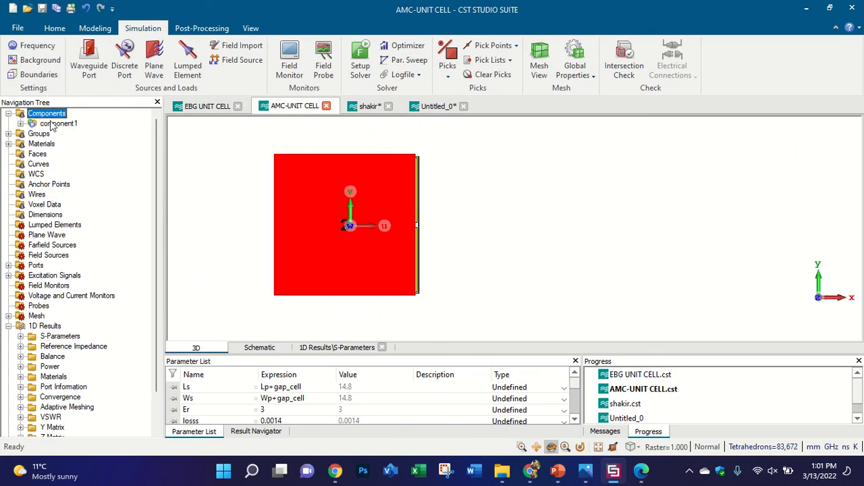
{"action": "left_click", "coordinate": [54, 124]}
{"action": "scroll", "coordinate": [324, 185], "scroll_direction": "up", "scroll_amount": 2}
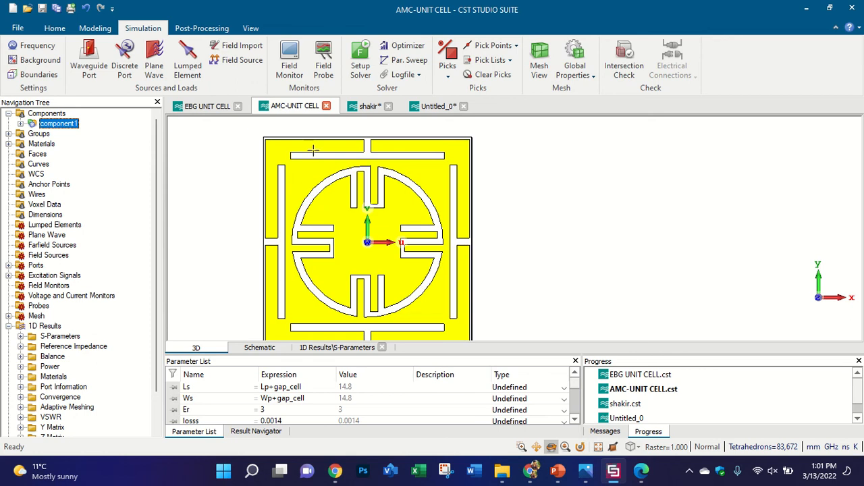
Step: Examine component1 of the shakir project from the front and inspect the margin between its patch corner and the substrate
{"action": "left_click", "coordinate": [368, 106]}
{"action": "left_click_drag", "start_coordinate": [355, 197], "coordinate": [309, 136]}
{"action": "key", "text": "KP_5"}
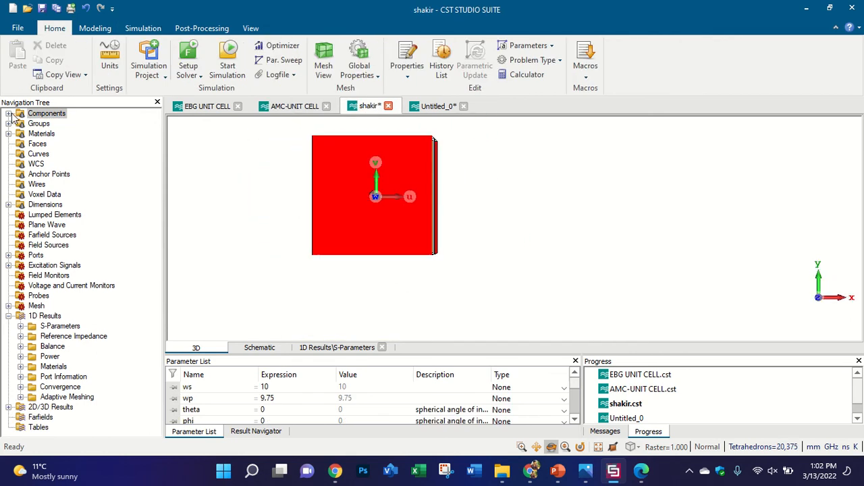
{"action": "double_click", "coordinate": [49, 115]}
{"action": "left_click", "coordinate": [54, 125]}
{"action": "scroll", "coordinate": [424, 154], "scroll_direction": "up", "scroll_amount": 3}
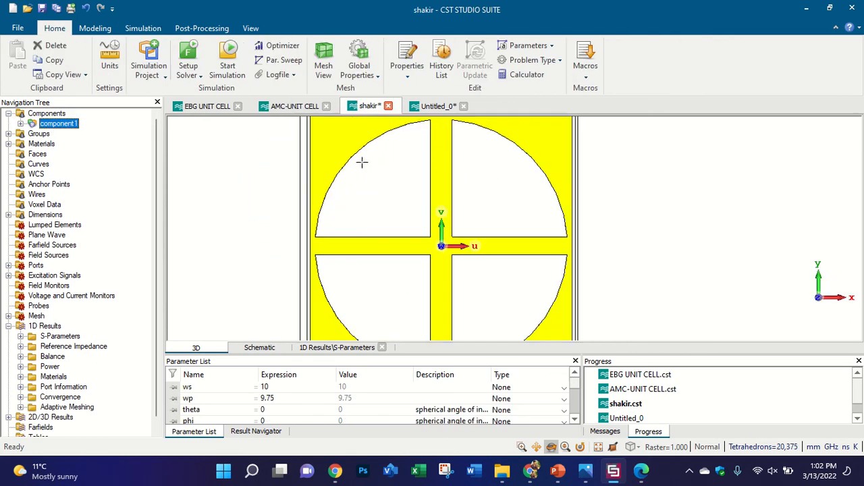
{"action": "scroll", "coordinate": [360, 161], "scroll_direction": "down", "scroll_amount": 2}
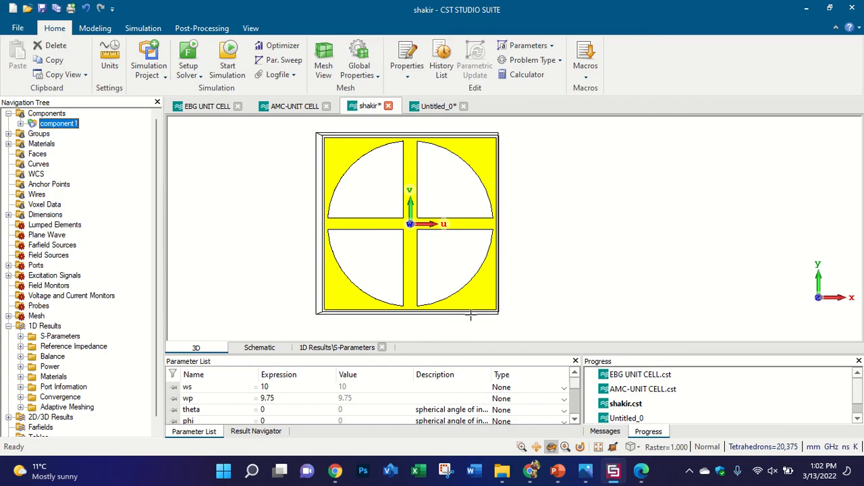
{"action": "scroll", "coordinate": [487, 318], "scroll_direction": "up", "scroll_amount": 4}
{"action": "scroll", "coordinate": [531, 281], "scroll_direction": "up", "scroll_amount": 2}
{"action": "left_click_drag", "start_coordinate": [508, 269], "coordinate": [678, 205]}
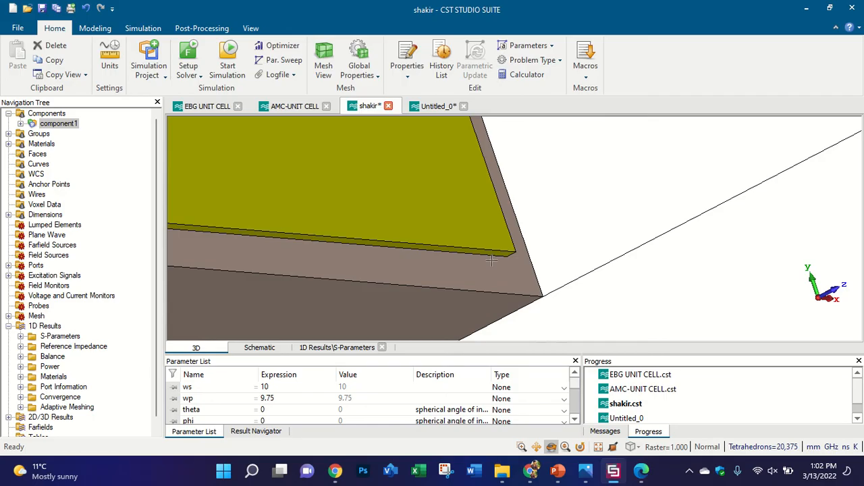
Step: Compare the patch-to-substrate margins in the AMC-UNIT CELL and EBG UNIT CELL projects, and return to the Untitled_0 model
{"action": "left_click", "coordinate": [271, 104]}
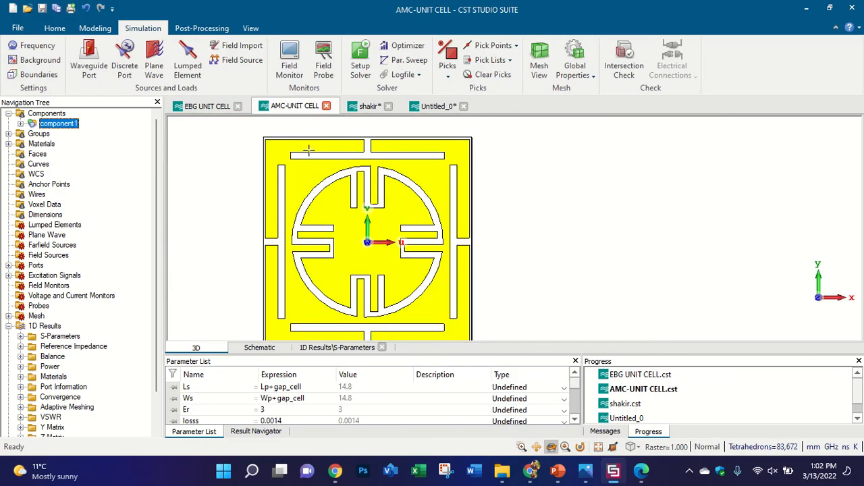
{"action": "scroll", "coordinate": [350, 137], "scroll_direction": "up", "scroll_amount": 3}
{"action": "left_click_drag", "start_coordinate": [342, 141], "coordinate": [221, 120]}
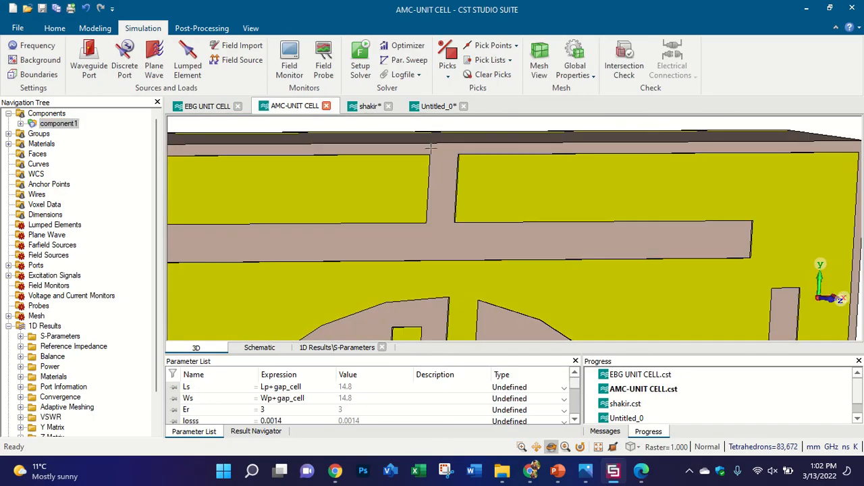
{"action": "left_click", "coordinate": [203, 107]}
{"action": "scroll", "coordinate": [415, 143], "scroll_direction": "up", "scroll_amount": 3}
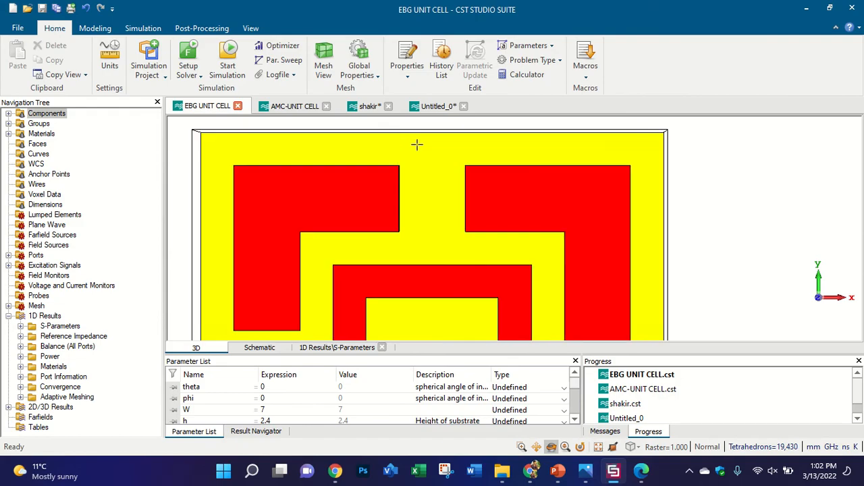
{"action": "left_click_drag", "start_coordinate": [416, 143], "coordinate": [478, 150]}
{"action": "left_click_drag", "start_coordinate": [386, 193], "coordinate": [469, 180]}
{"action": "scroll", "coordinate": [557, 150], "scroll_direction": "up", "scroll_amount": 4}
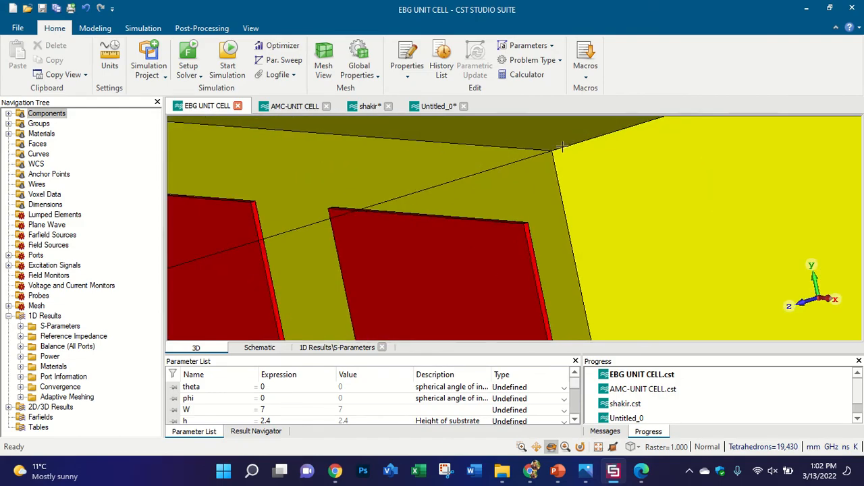
{"action": "left_click", "coordinate": [432, 106]}
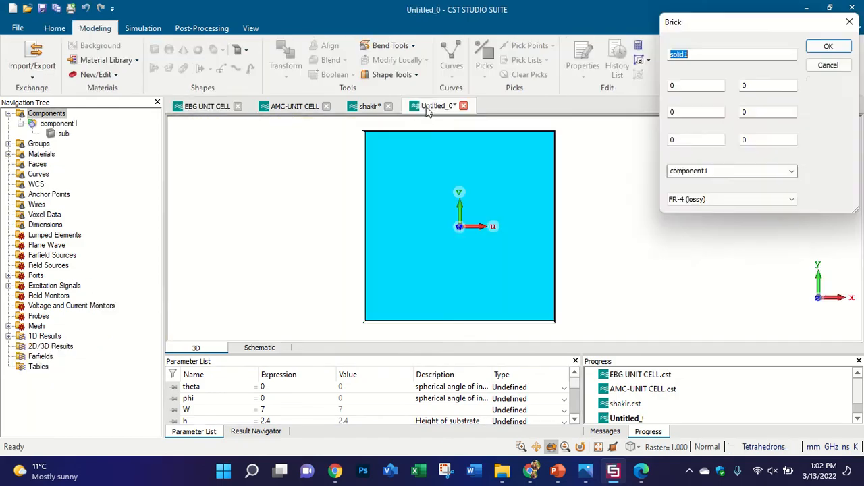
Step: Inspect the gap between the metal patch and the substrate border at the AMC-UNIT CELL model's upper-left corner
{"action": "left_click", "coordinate": [307, 108]}
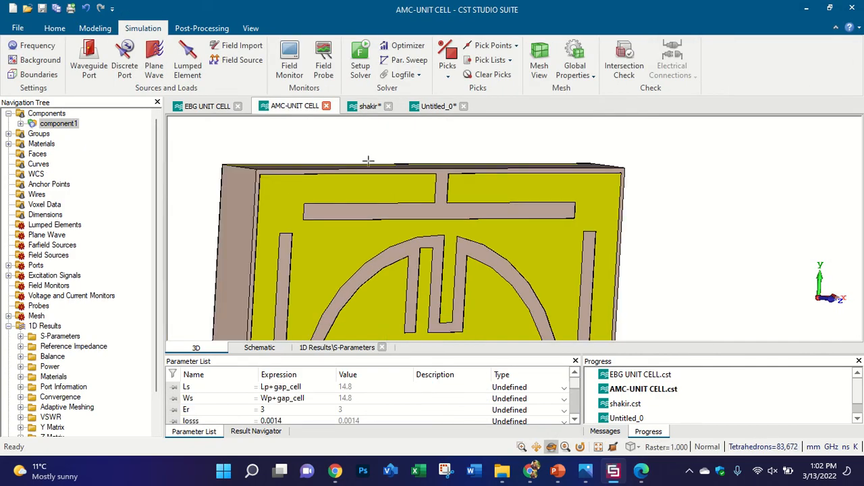
{"action": "scroll", "coordinate": [258, 167], "scroll_direction": "up", "scroll_amount": 3}
{"action": "scroll", "coordinate": [336, 180], "scroll_direction": "down", "scroll_amount": 6}
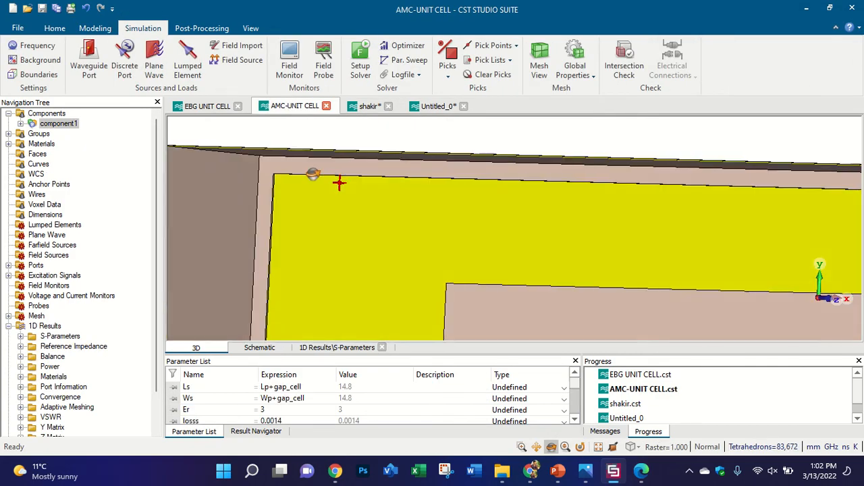
{"action": "scroll", "coordinate": [334, 179], "scroll_direction": "up", "scroll_amount": 3}
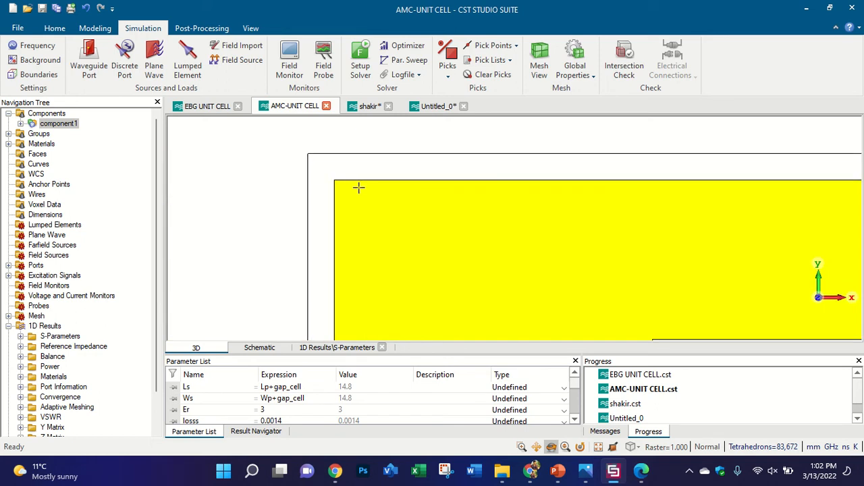
{"action": "scroll", "coordinate": [284, 141], "scroll_direction": "down", "scroll_amount": 5}
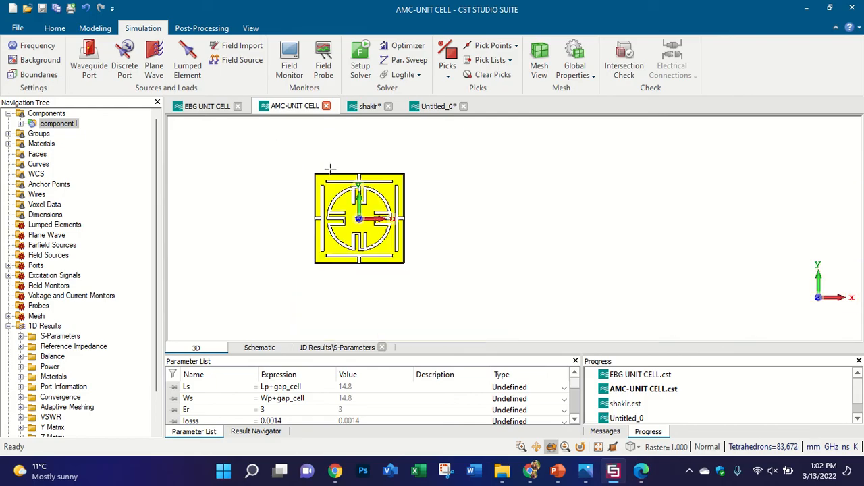
{"action": "scroll", "coordinate": [309, 202], "scroll_direction": "up", "scroll_amount": 4}
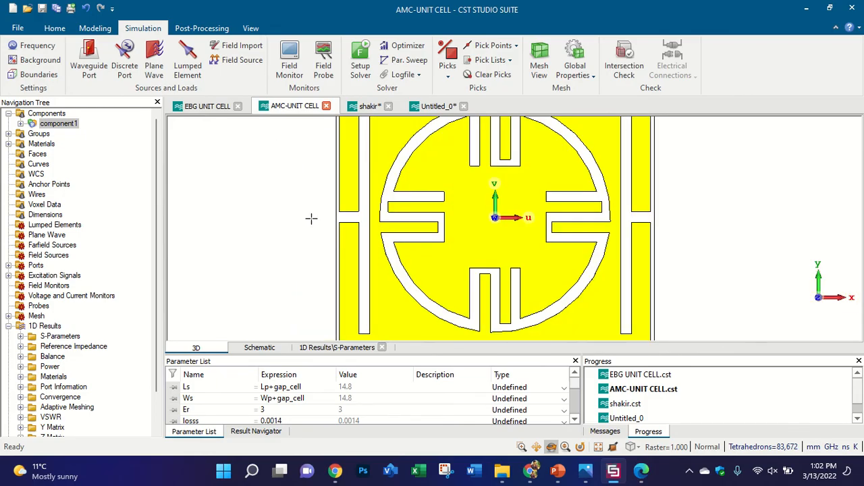
{"action": "scroll", "coordinate": [485, 277], "scroll_direction": "down", "scroll_amount": 2}
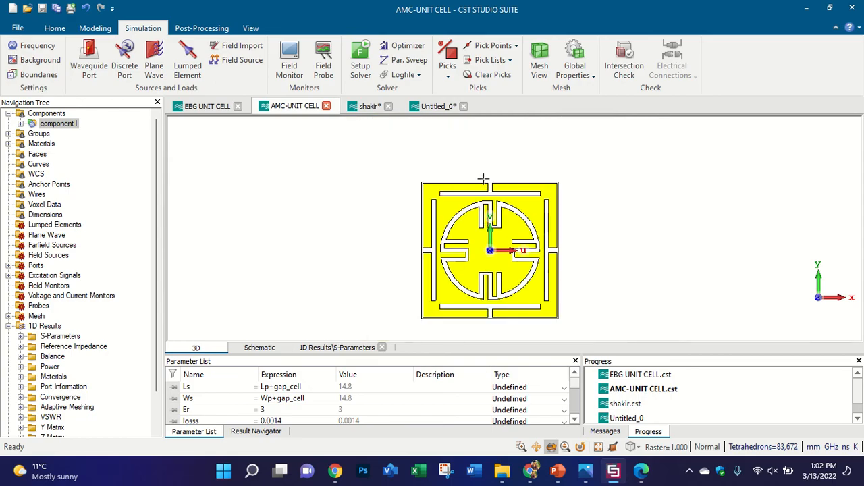
{"action": "scroll", "coordinate": [477, 180], "scroll_direction": "up", "scroll_amount": 5}
{"action": "scroll", "coordinate": [521, 197], "scroll_direction": "down", "scroll_amount": 1}
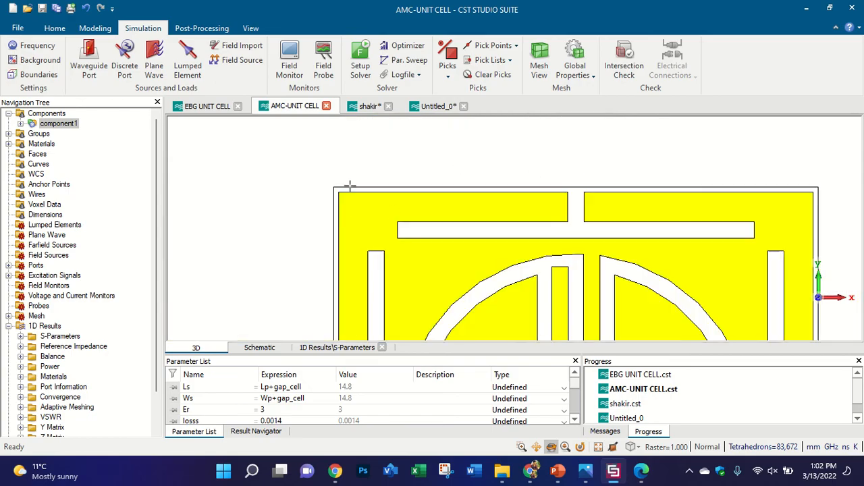
{"action": "scroll", "coordinate": [341, 193], "scroll_direction": "up", "scroll_amount": 2}
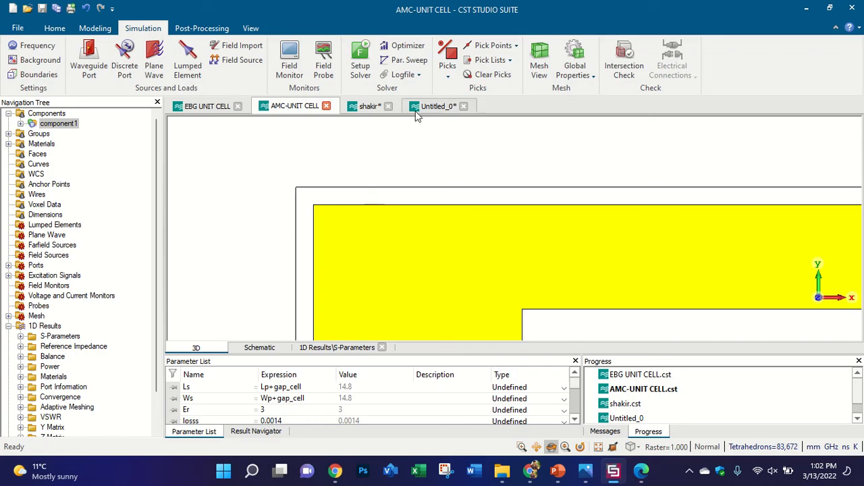
{"action": "scroll", "coordinate": [318, 208], "scroll_direction": "up", "scroll_amount": 2}
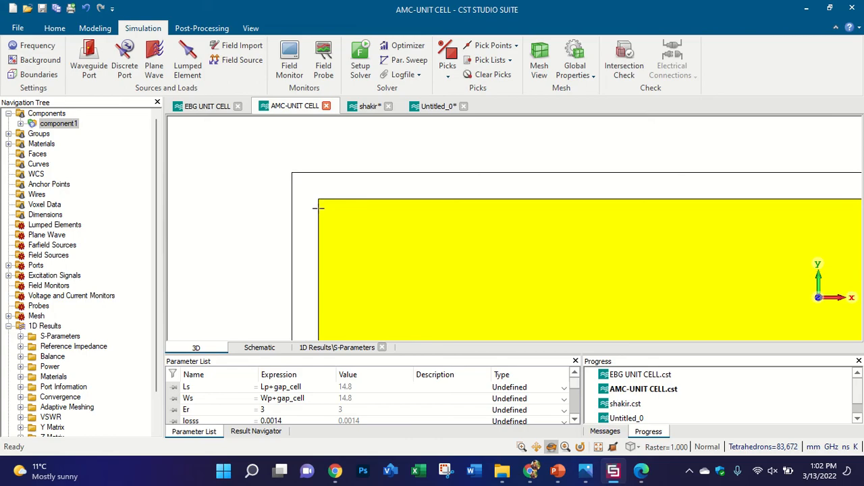
{"action": "left_click_drag", "start_coordinate": [318, 205], "coordinate": [327, 204]}
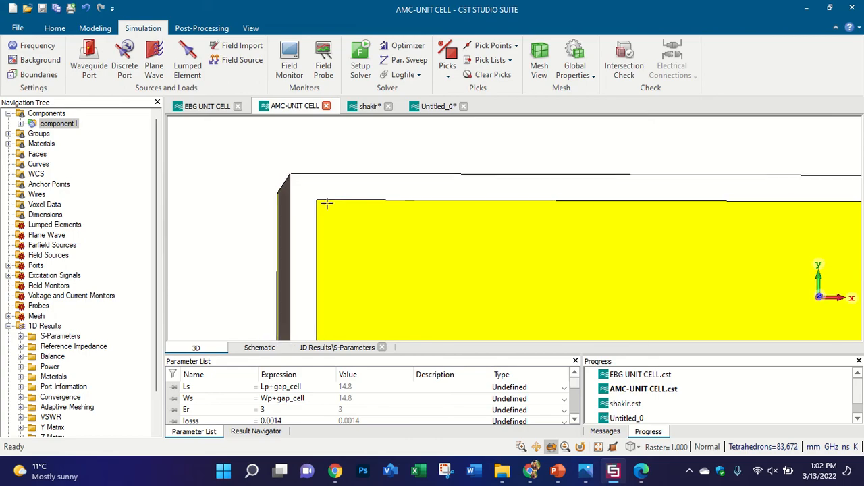
{"action": "key", "text": "5"}
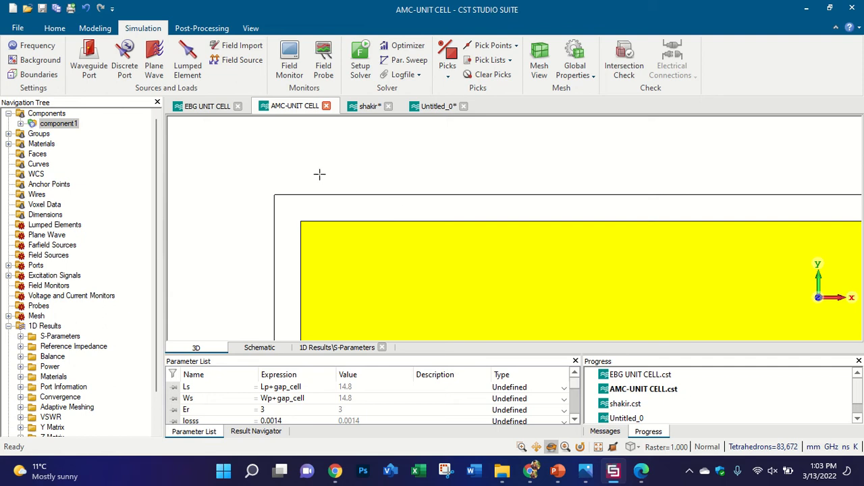
Step: Compare the full AMC patch outline with its surrounding substrate border and select component1
{"action": "scroll", "coordinate": [320, 174], "scroll_direction": "down", "scroll_amount": 3}
{"action": "scroll", "coordinate": [303, 173], "scroll_direction": "down", "scroll_amount": 2}
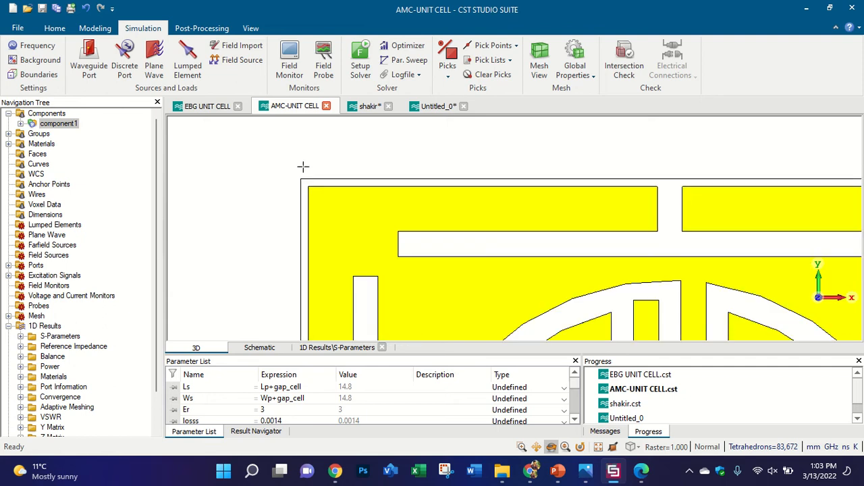
{"action": "scroll", "coordinate": [304, 167], "scroll_direction": "down", "scroll_amount": 3}
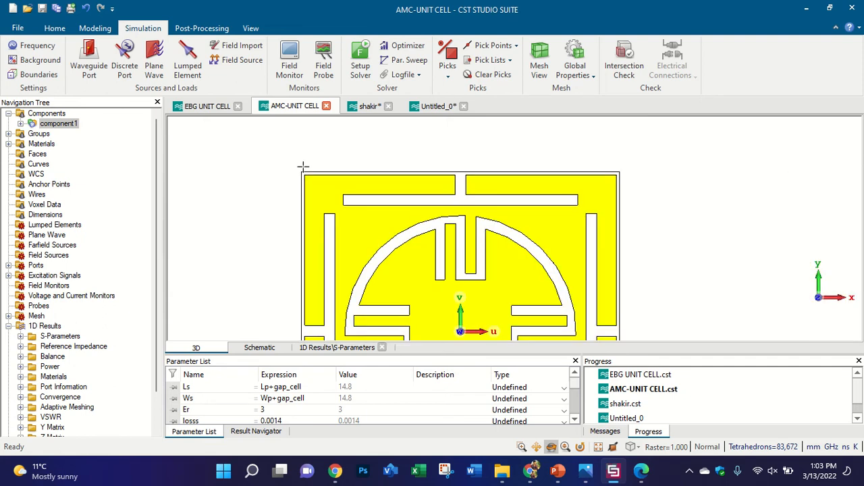
{"action": "scroll", "coordinate": [304, 168], "scroll_direction": "up", "scroll_amount": 5}
{"action": "scroll", "coordinate": [334, 187], "scroll_direction": "down", "scroll_amount": 5}
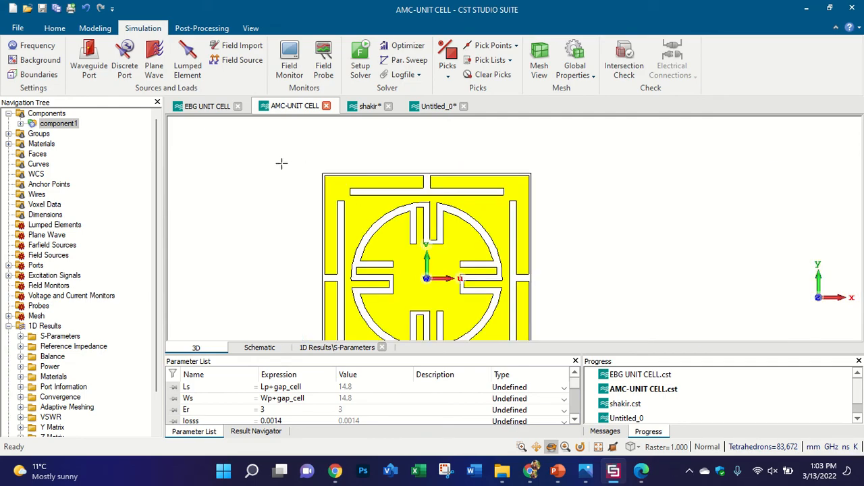
{"action": "scroll", "coordinate": [281, 164], "scroll_direction": "down", "scroll_amount": 3}
{"action": "scroll", "coordinate": [337, 243], "scroll_direction": "up", "scroll_amount": 3}
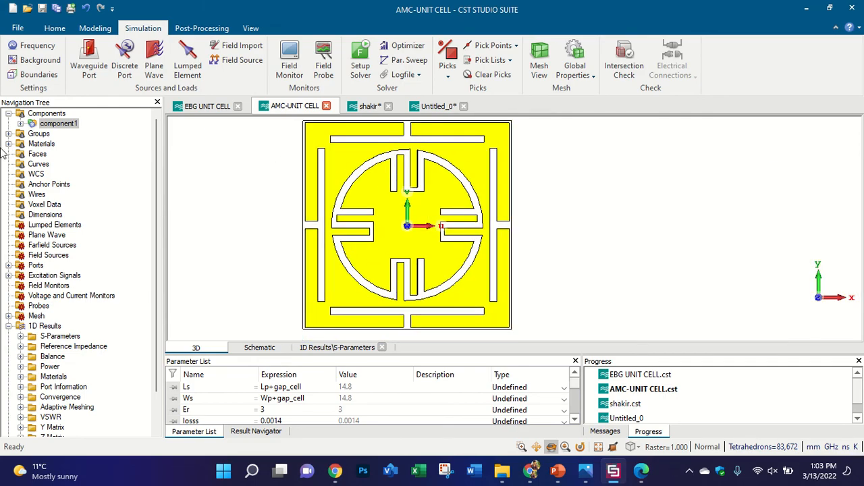
{"action": "left_click", "coordinate": [57, 123]}
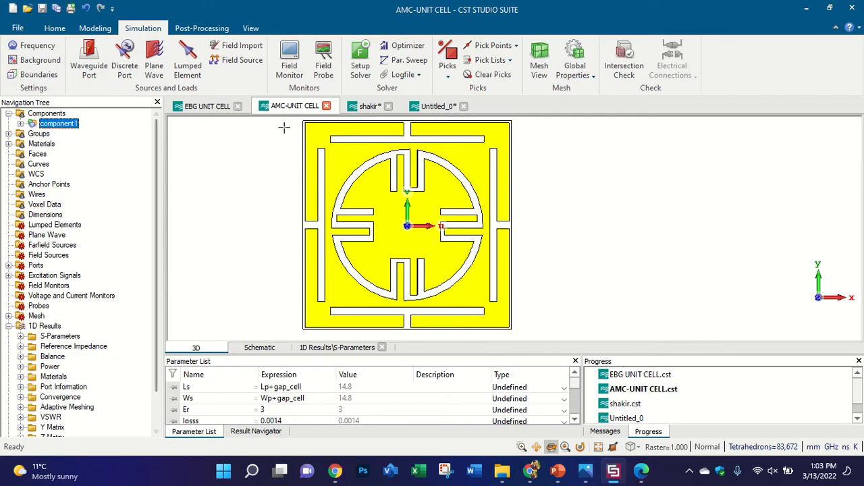
Step: Add a distance dimension along the substrate's upper edge in the AMC-UNIT CELL model, placed just outside that edge
{"action": "scroll", "coordinate": [284, 201], "scroll_direction": "down", "scroll_amount": 2}
{"action": "scroll", "coordinate": [374, 145], "scroll_direction": "up", "scroll_amount": 4}
{"action": "scroll", "coordinate": [373, 145], "scroll_direction": "down", "scroll_amount": 2}
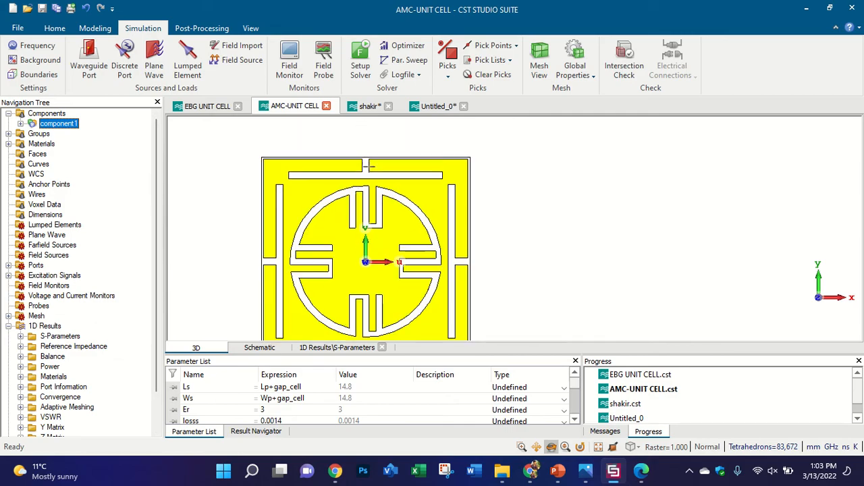
{"action": "scroll", "coordinate": [374, 145], "scroll_direction": "up", "scroll_amount": 4}
{"action": "left_click", "coordinate": [251, 28]}
{"action": "left_click", "coordinate": [317, 57]}
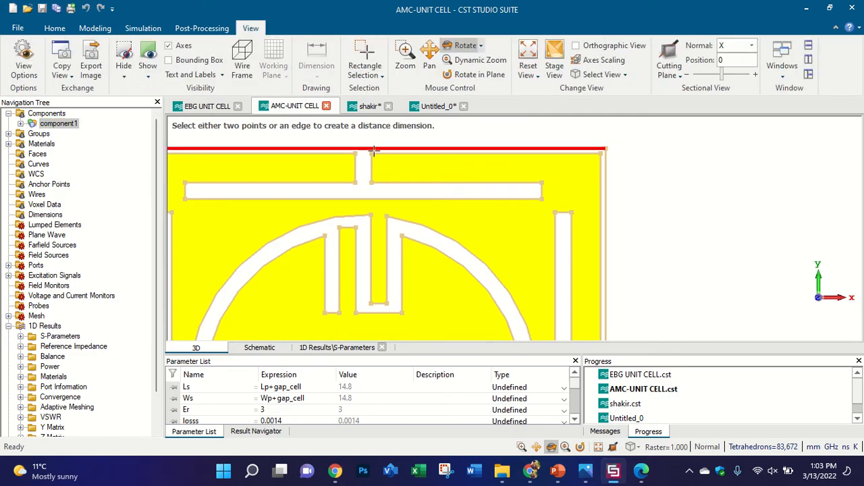
{"action": "left_click", "coordinate": [366, 148]}
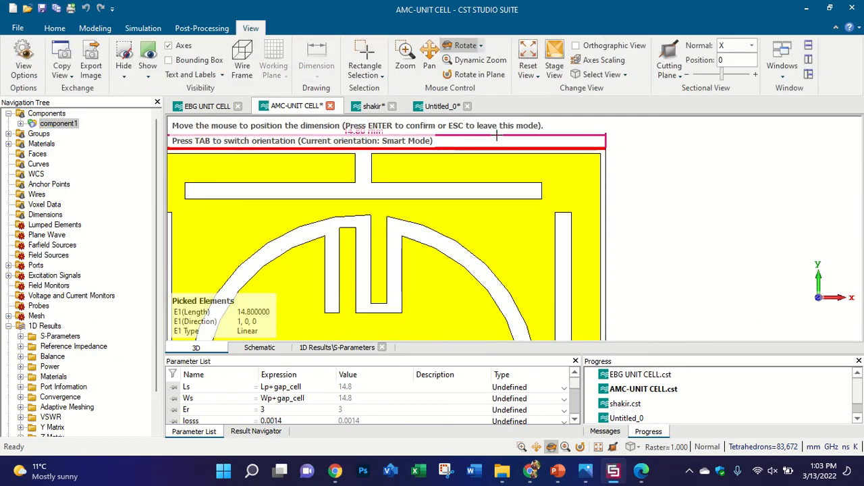
{"action": "left_click", "coordinate": [496, 135]}
Step: Examine the dimensioned upper substrate edge and its border to the patch in the AMC-UNIT CELL model, and redisplay component1
{"action": "scroll", "coordinate": [452, 183], "scroll_direction": "down", "scroll_amount": 4}
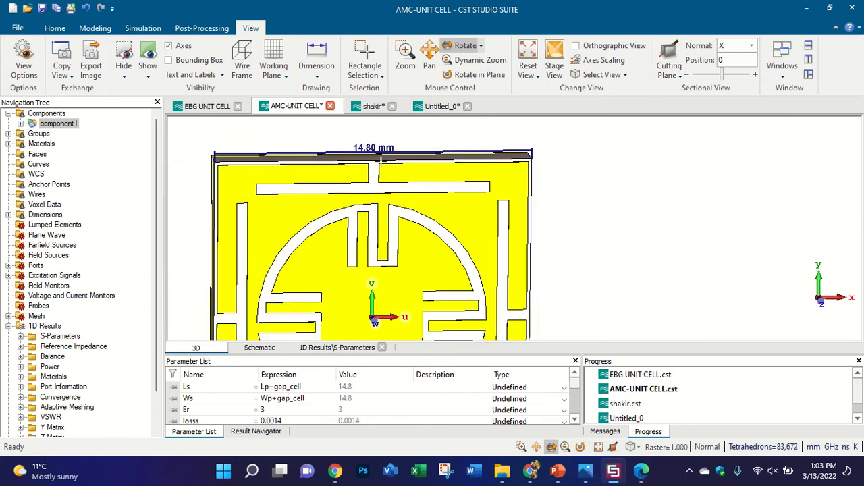
{"action": "scroll", "coordinate": [380, 161], "scroll_direction": "up", "scroll_amount": 4}
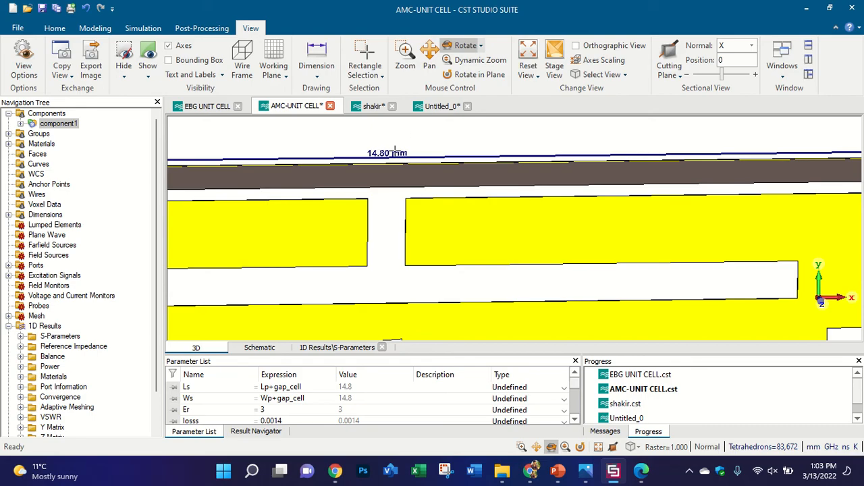
{"action": "scroll", "coordinate": [396, 152], "scroll_direction": "down", "scroll_amount": 5}
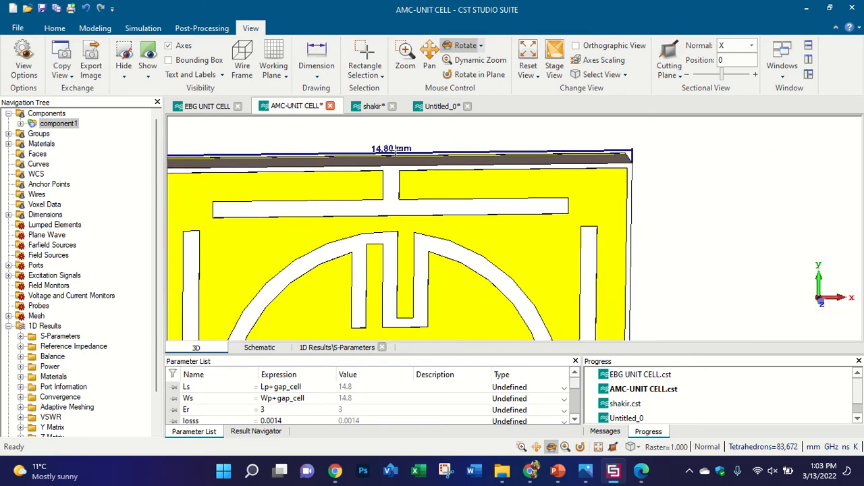
{"action": "scroll", "coordinate": [393, 139], "scroll_direction": "up", "scroll_amount": 4}
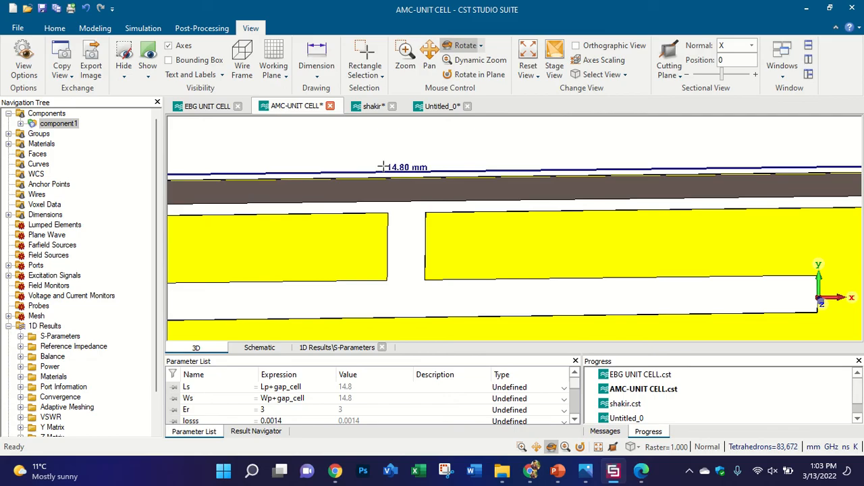
{"action": "left_click_drag", "start_coordinate": [381, 166], "coordinate": [389, 147]}
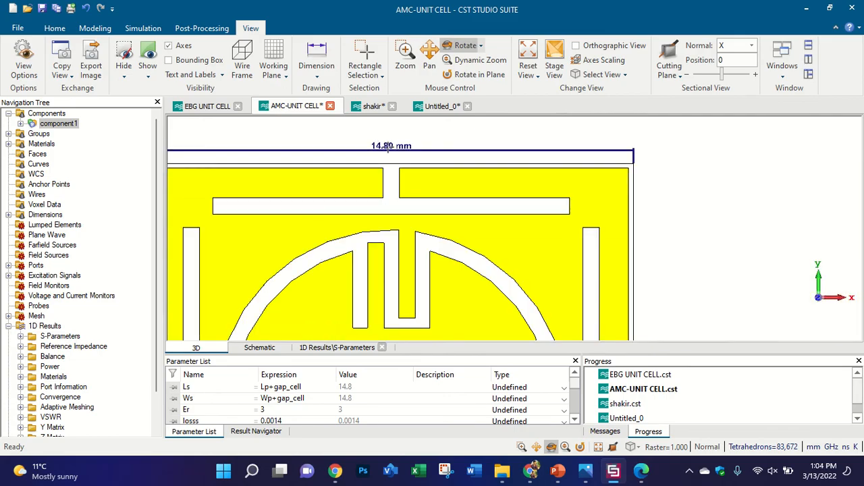
{"action": "scroll", "coordinate": [388, 147], "scroll_direction": "down", "scroll_amount": 2}
{"action": "left_click", "coordinate": [46, 337]}
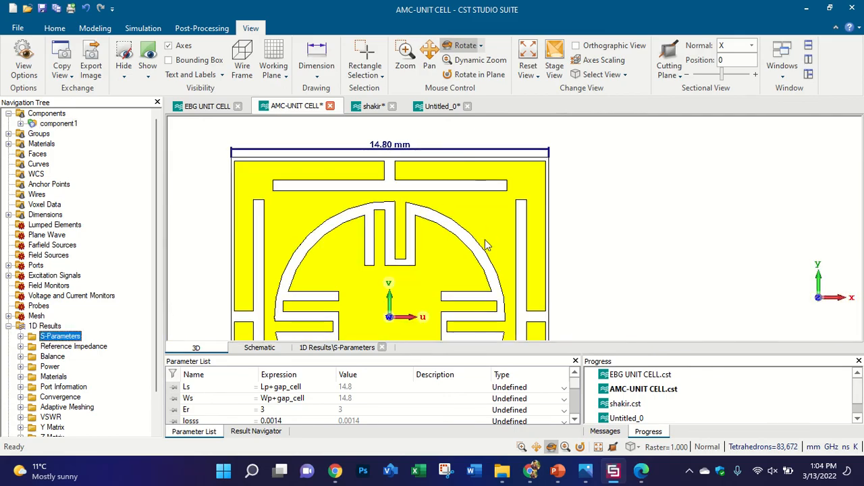
{"action": "left_click", "coordinate": [54, 115]}
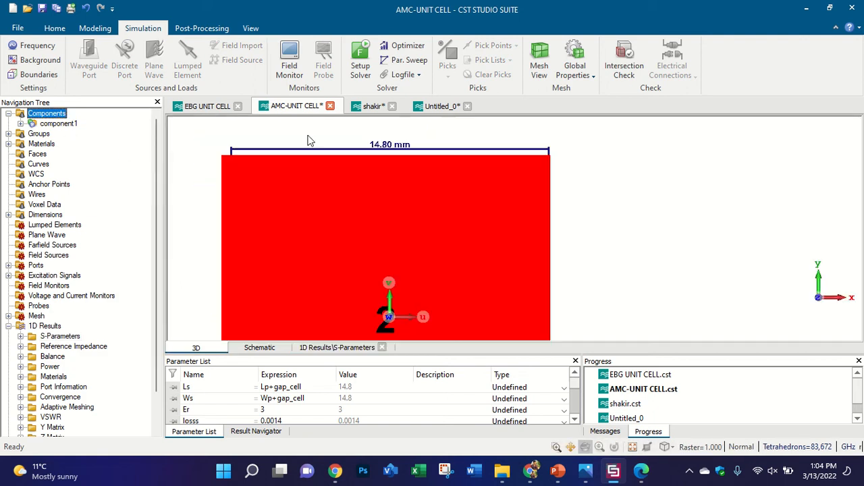
{"action": "left_click", "coordinate": [60, 124]}
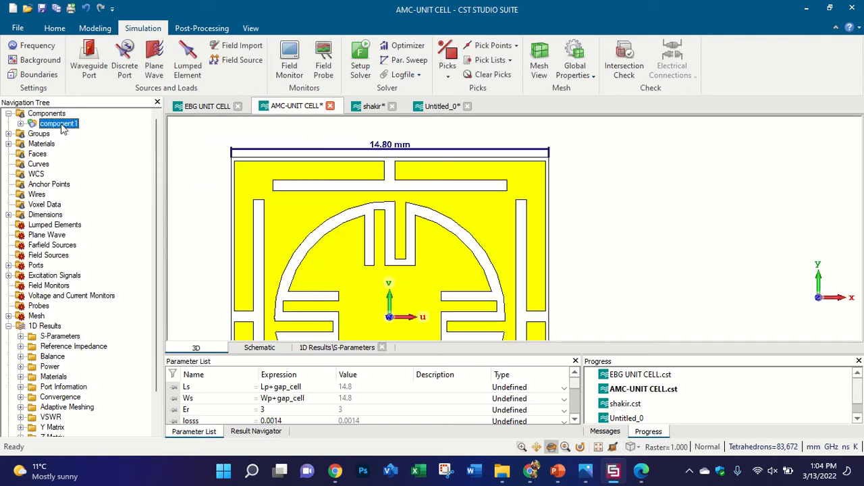
{"action": "left_click", "coordinate": [413, 206]}
Step: Switch to the metasurface AMC paper in Microsoft Edge and examine the unit cell design steps and reflection phase plot on page 8
{"action": "left_click", "coordinate": [642, 471]}
{"action": "scroll", "coordinate": [548, 265], "scroll_direction": "down", "scroll_amount": 3, "text": "ctrl"}
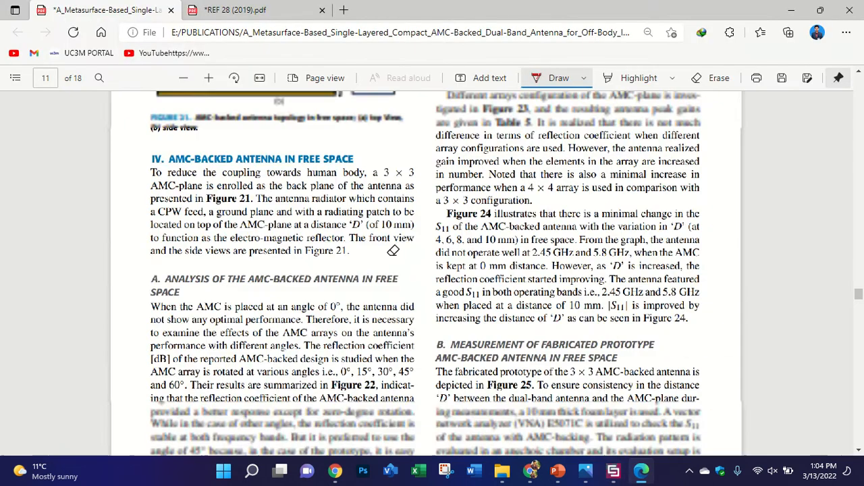
{"action": "scroll", "coordinate": [525, 211], "scroll_direction": "up", "scroll_amount": 5}
{"action": "scroll", "coordinate": [525, 212], "scroll_direction": "up", "scroll_amount": 10}
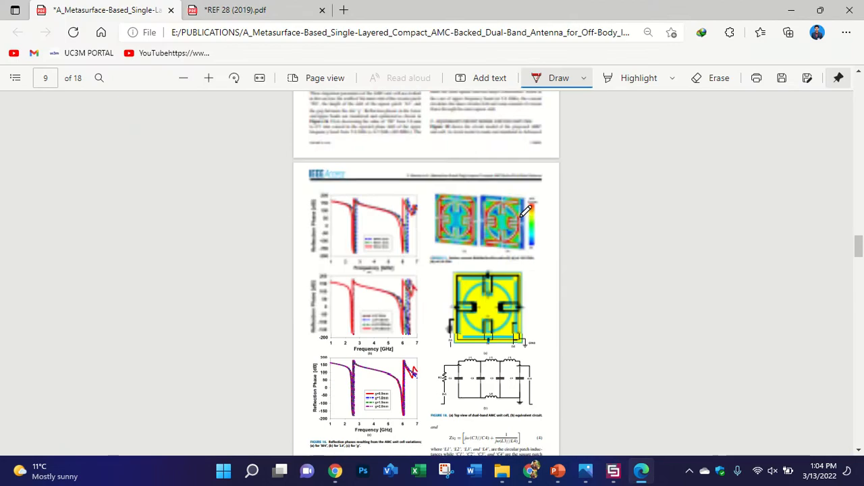
{"action": "scroll", "coordinate": [563, 181], "scroll_direction": "up", "scroll_amount": 1, "text": "ctrl"}
{"action": "scroll", "coordinate": [585, 201], "scroll_direction": "up", "scroll_amount": 3, "text": "ctrl"}
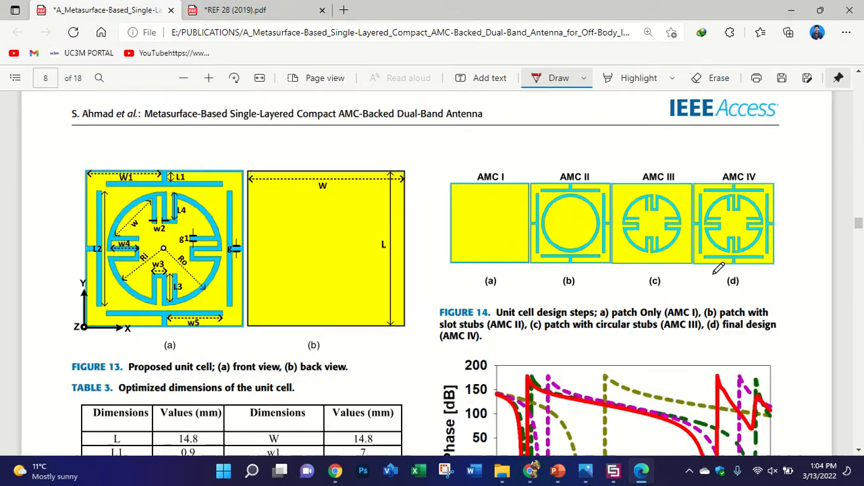
{"action": "scroll", "coordinate": [568, 247], "scroll_direction": "down", "scroll_amount": 2}
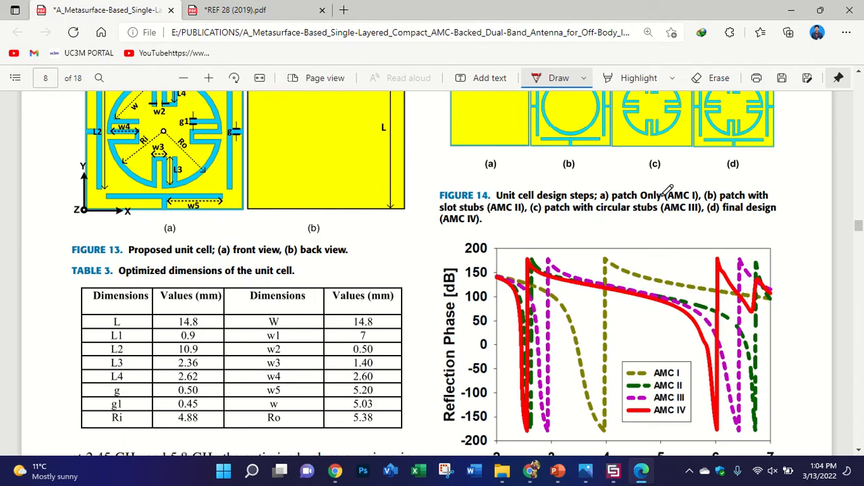
{"action": "scroll", "coordinate": [669, 201], "scroll_direction": "down", "scroll_amount": 2, "text": "ctrl"}
{"action": "scroll", "coordinate": [729, 211], "scroll_direction": "up", "scroll_amount": 1}
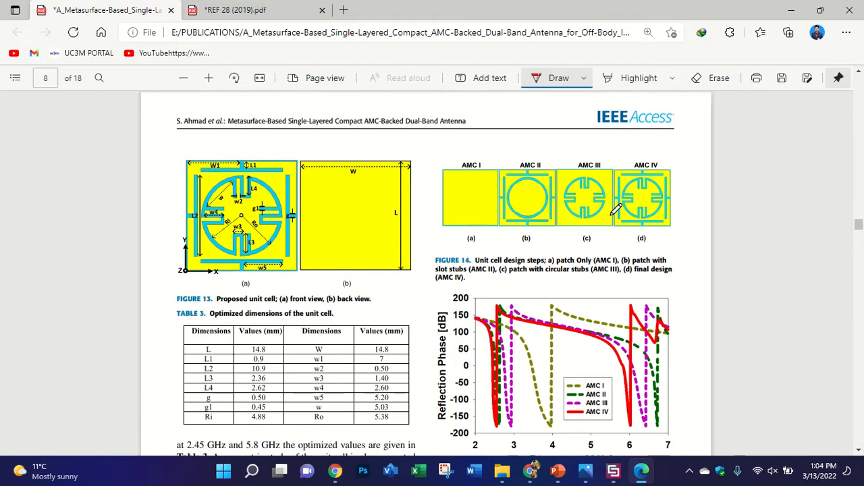
Step: Mark the AMC I patch in Figure 14 with a red tick and circle its phase curve near 4 GHz and at its zero crossing
{"action": "mouse_move", "coordinate": [453, 191]}
{"action": "left_mouse_down"}
{"action": "mouse_move", "coordinate": [471, 193]}
{"action": "mouse_move", "coordinate": [495, 171]}
{"action": "left_mouse_up"}
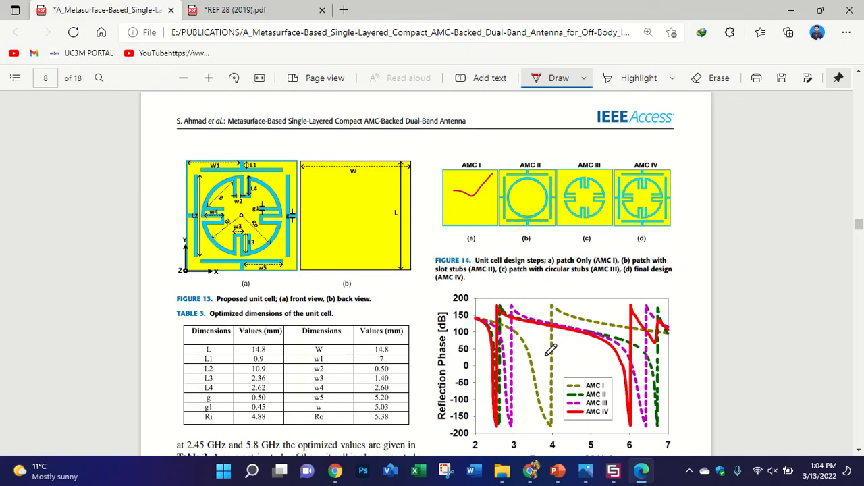
{"action": "mouse_move", "coordinate": [554, 350]}
{"action": "left_mouse_down"}
{"action": "mouse_move", "coordinate": [564, 371]}
{"action": "mouse_move", "coordinate": [552, 346]}
{"action": "left_mouse_up"}
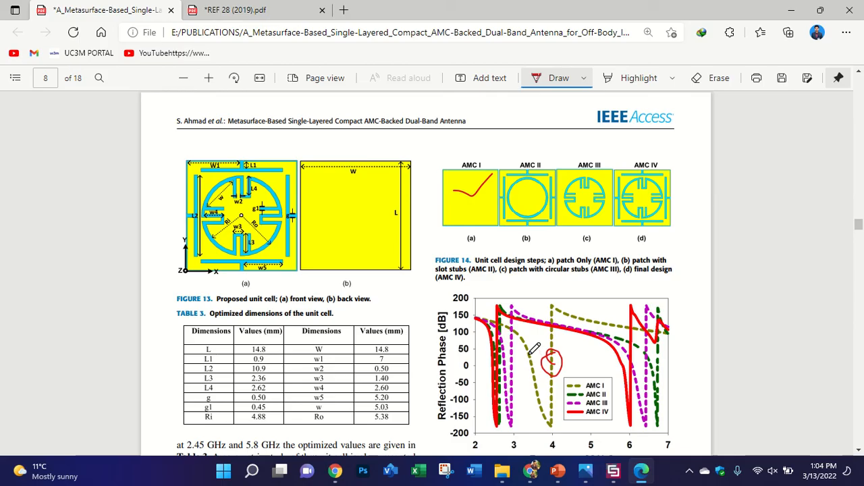
{"action": "left_click_drag", "start_coordinate": [529, 362], "coordinate": [538, 358]}
Step: Erase the red circles from the reflection phase plot and set the drawing pen to a thicker teal line
{"action": "scroll", "coordinate": [748, 289], "scroll_direction": "up", "scroll_amount": 1, "text": "ctrl"}
{"action": "scroll", "coordinate": [749, 277], "scroll_direction": "down", "scroll_amount": 1}
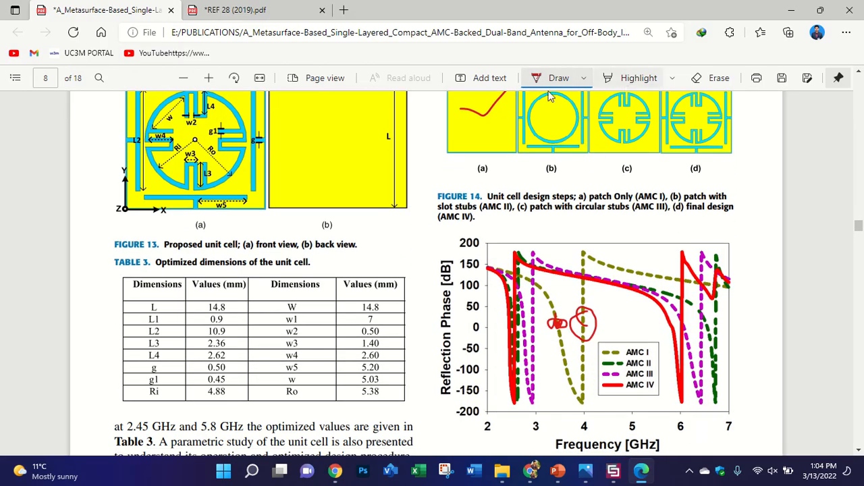
{"action": "left_click", "coordinate": [711, 78]}
{"action": "left_click_drag", "start_coordinate": [575, 316], "coordinate": [549, 322]}
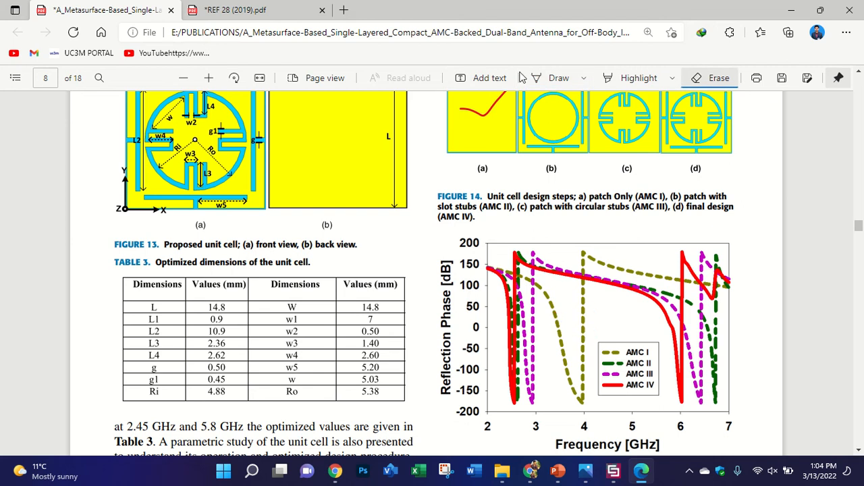
{"action": "left_click", "coordinate": [585, 78]}
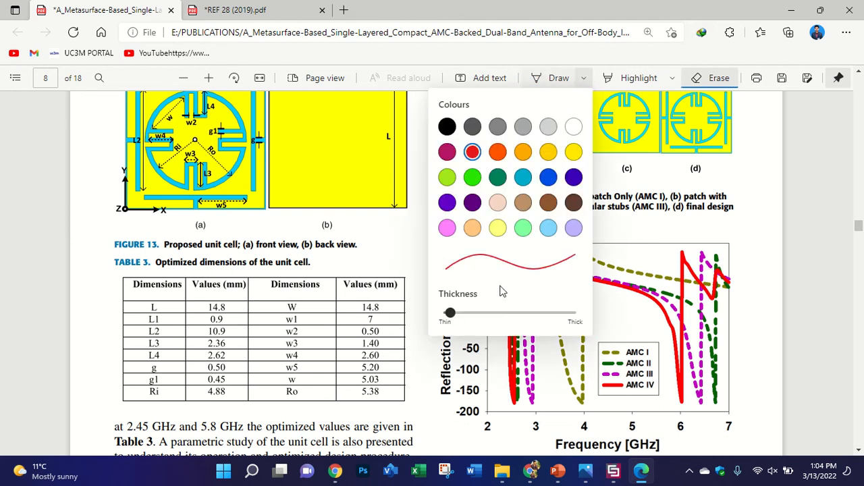
{"action": "left_click_drag", "start_coordinate": [451, 315], "coordinate": [469, 314]}
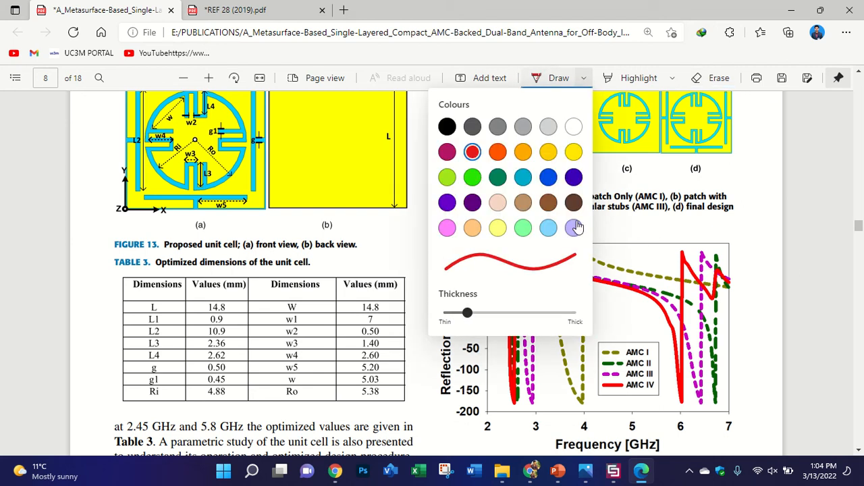
{"action": "left_click", "coordinate": [523, 177]}
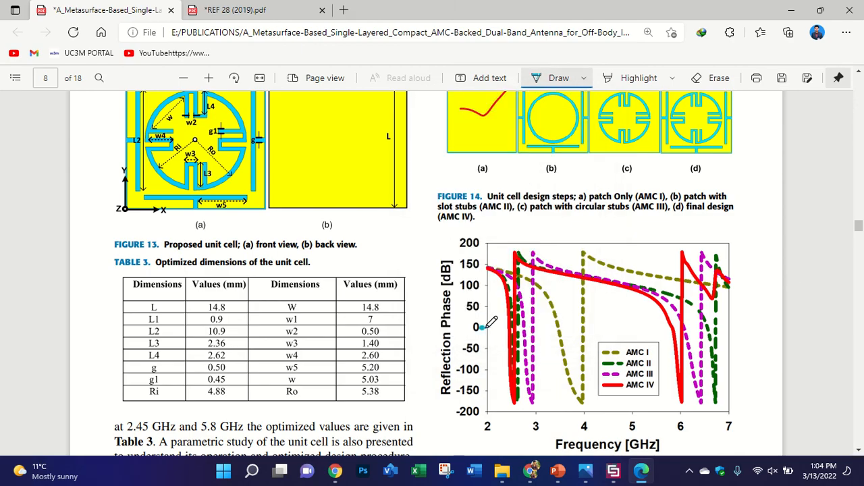
Step: Draw a guide line from zero phase to the AMC I curve and down to the frequency axis, write 3.4 there, and review Figure 14
{"action": "mouse_move", "coordinate": [485, 326]}
{"action": "left_mouse_down"}
{"action": "mouse_move", "coordinate": [556, 326]}
{"action": "mouse_move", "coordinate": [555, 435]}
{"action": "mouse_move", "coordinate": [568, 438]}
{"action": "mouse_move", "coordinate": [578, 424]}
{"action": "mouse_move", "coordinate": [583, 430]}
{"action": "left_mouse_up"}
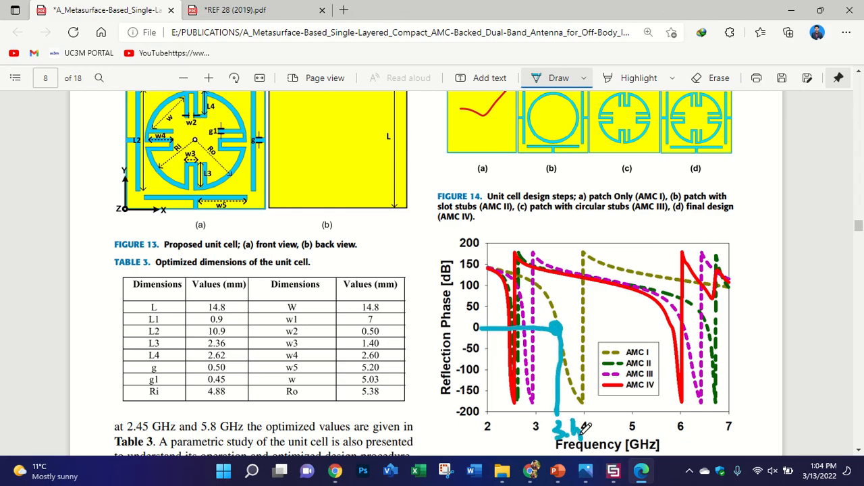
{"action": "scroll", "coordinate": [487, 169], "scroll_direction": "up", "scroll_amount": 1}
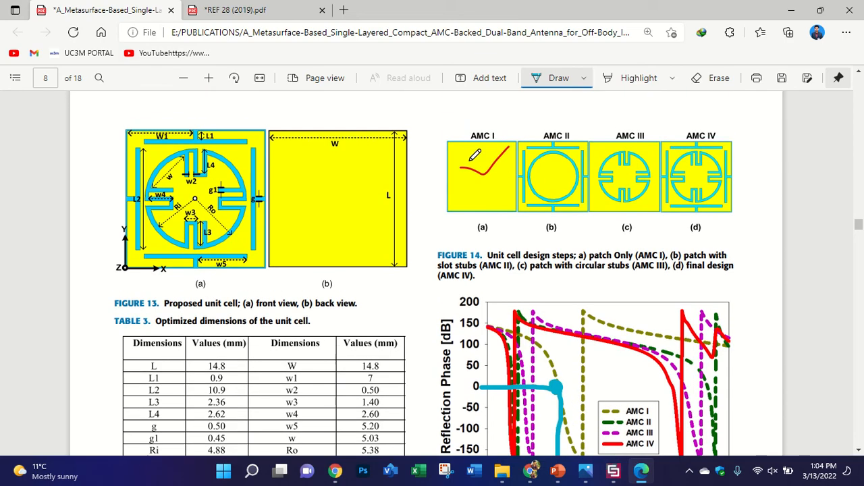
{"action": "scroll", "coordinate": [486, 162], "scroll_direction": "down", "scroll_amount": 1}
{"action": "scroll", "coordinate": [534, 166], "scroll_direction": "up", "scroll_amount": 1}
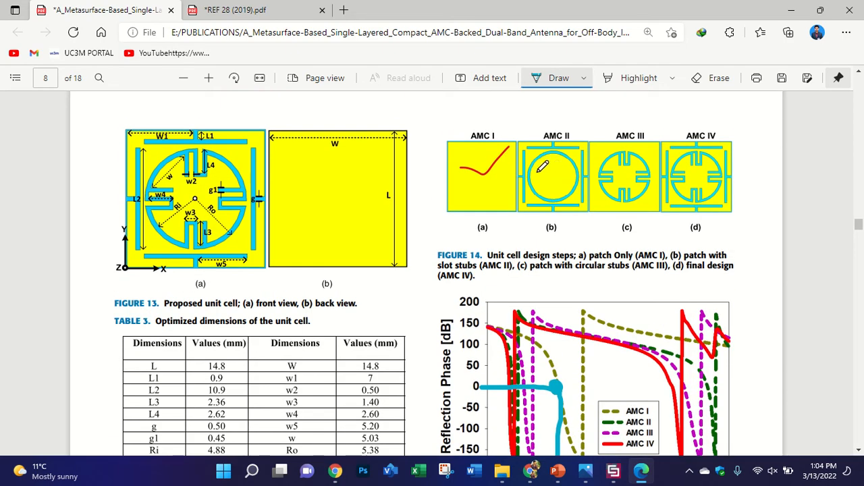
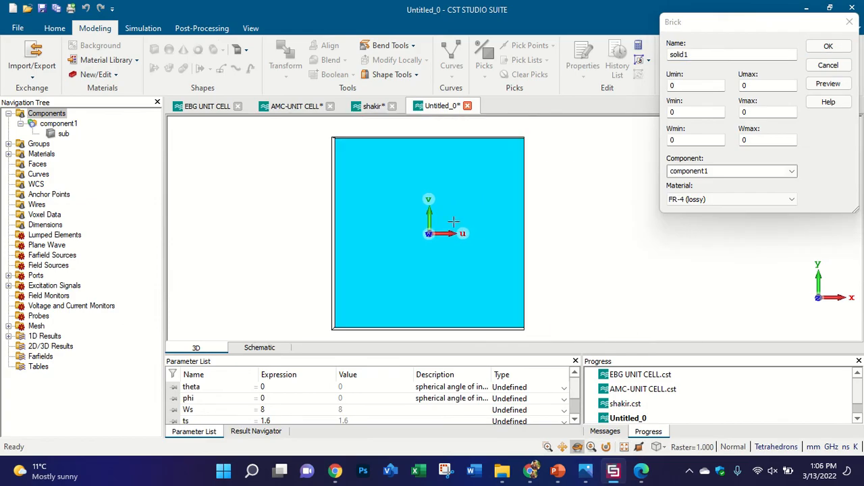
{"action": "double_click", "coordinate": [680, 54]}
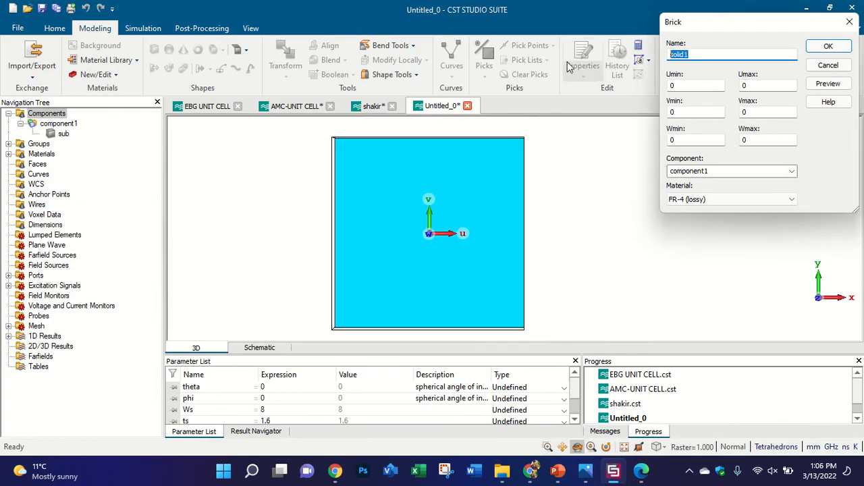
{"action": "type", "text": "Patch"}
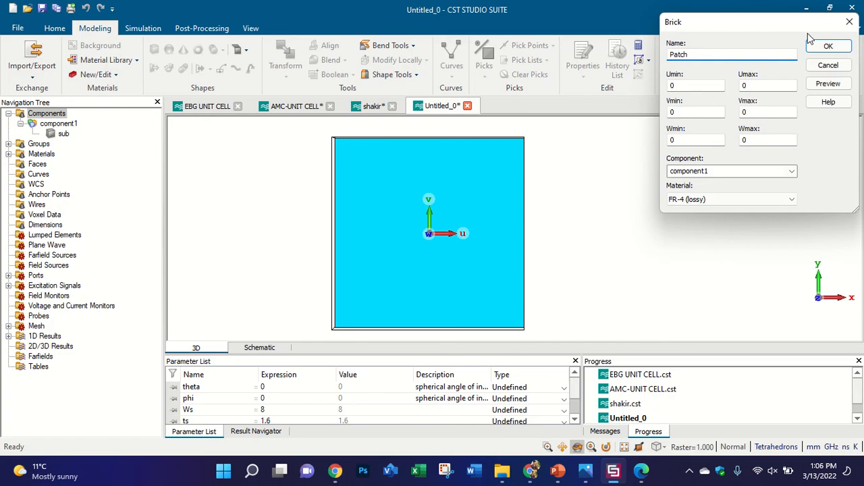
{"action": "left_click", "coordinate": [849, 22]}
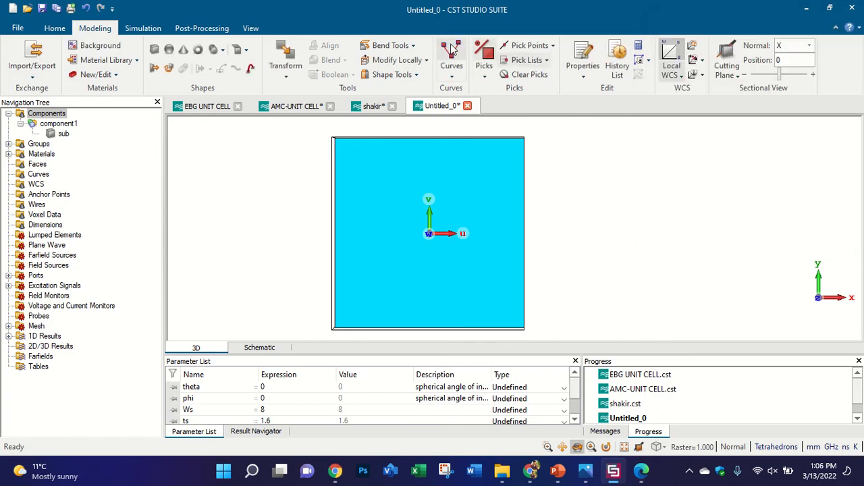
Step: Display the working plane grid over the substrate
{"action": "left_click", "coordinate": [251, 28]}
{"action": "left_click", "coordinate": [282, 51]}
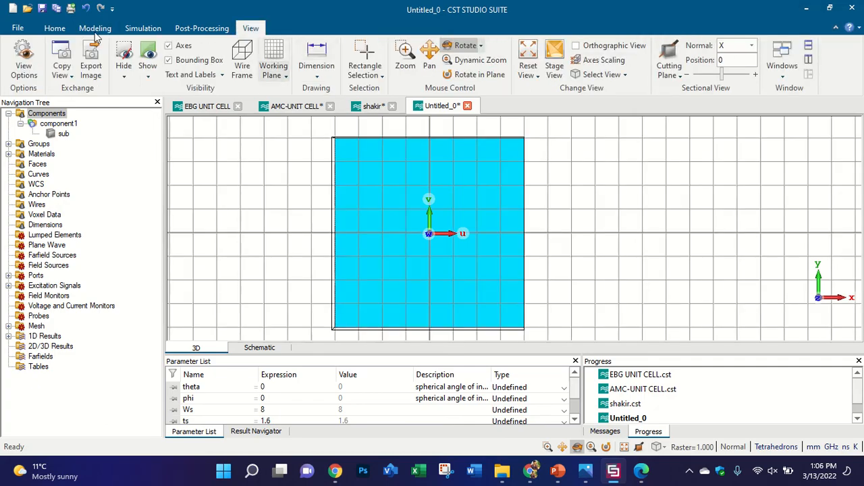
{"action": "left_click", "coordinate": [95, 27]}
{"action": "left_click", "coordinate": [451, 54]}
{"action": "scroll", "coordinate": [398, 233], "scroll_direction": "down", "scroll_amount": 2}
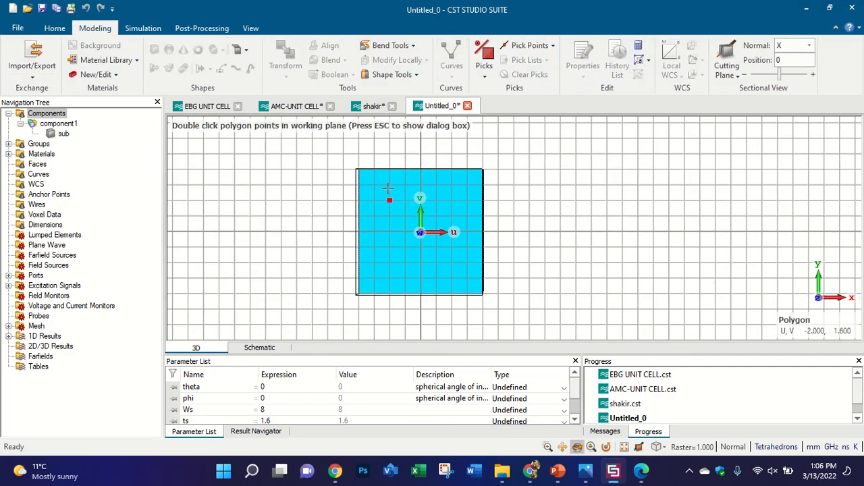
{"action": "scroll", "coordinate": [374, 194], "scroll_direction": "up", "scroll_amount": 2}
{"action": "left_click_drag", "start_coordinate": [453, 214], "coordinate": [470, 219]}
{"action": "key", "text": "KP_5"}
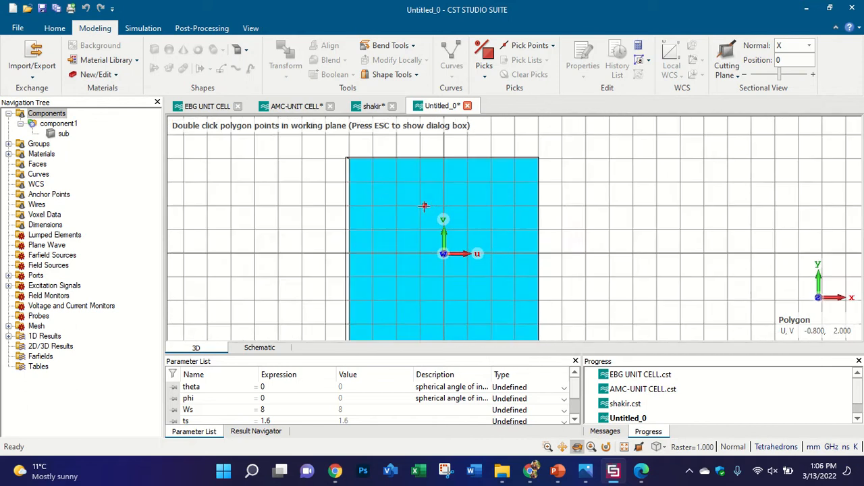
{"action": "scroll", "coordinate": [426, 194], "scroll_direction": "down", "scroll_amount": 2}
{"action": "scroll", "coordinate": [410, 210], "scroll_direction": "up", "scroll_amount": 2}
{"action": "scroll", "coordinate": [429, 134], "scroll_direction": "up", "scroll_amount": 2}
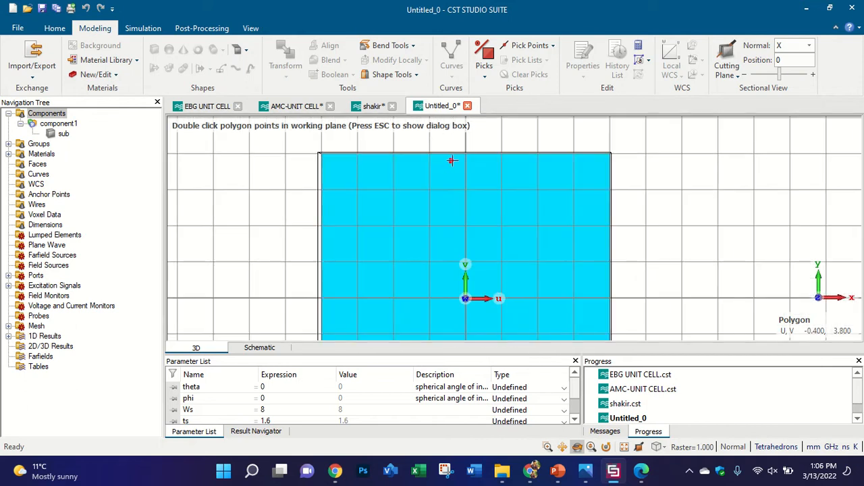
{"action": "double_click", "coordinate": [430, 165]}
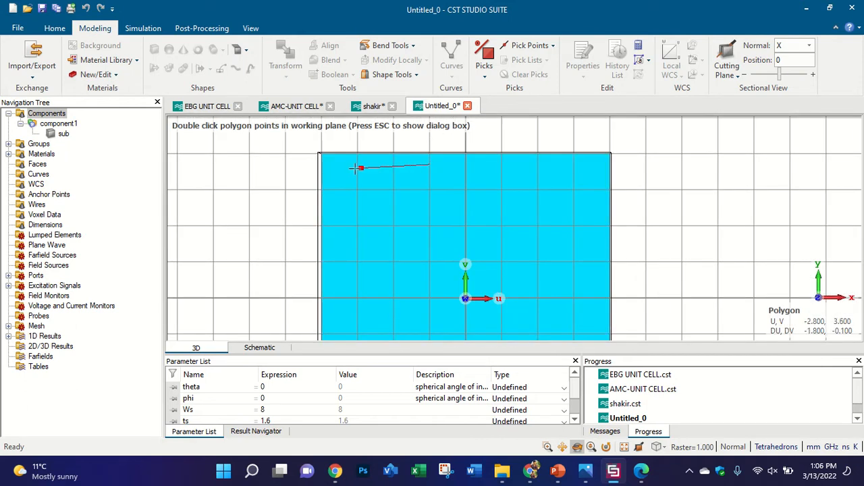
{"action": "double_click", "coordinate": [357, 165]}
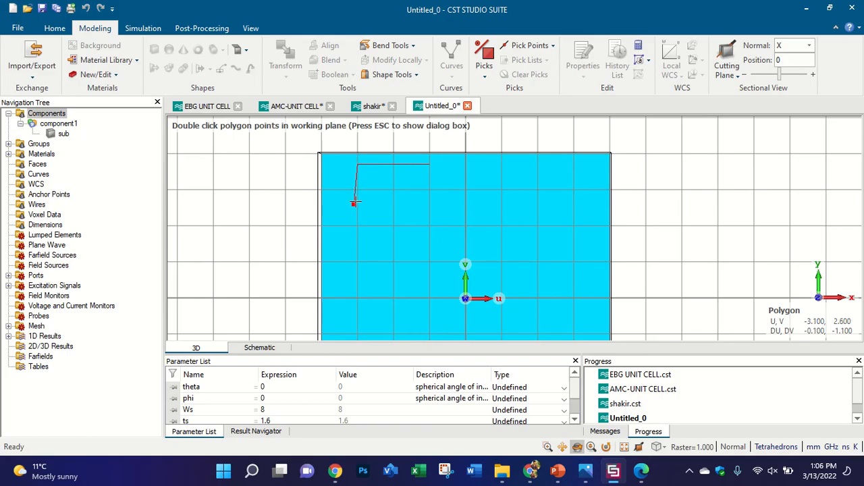
{"action": "scroll", "coordinate": [352, 204], "scroll_direction": "down", "scroll_amount": 2}
{"action": "scroll", "coordinate": [378, 216], "scroll_direction": "up", "scroll_amount": 1}
{"action": "key", "text": "Escape"}
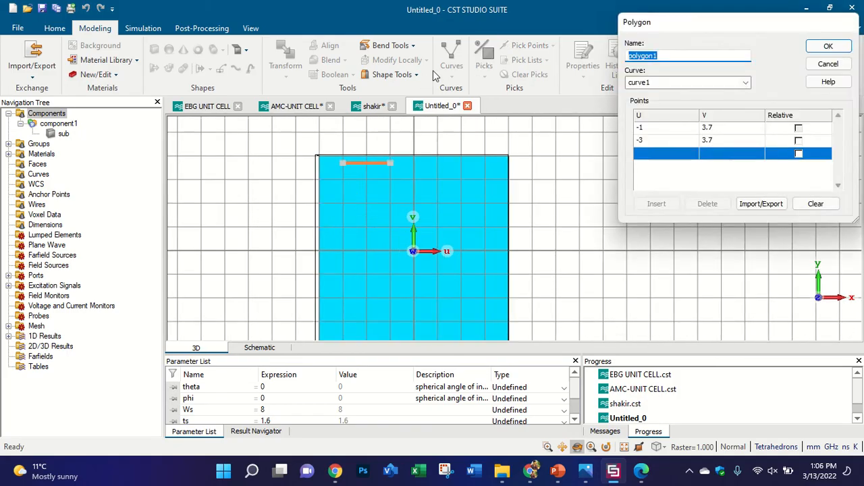
{"action": "key", "text": "Escape"}
Step: Draw a closed square polygon curve on the substrate with corners at U and V of plus and minus 3
{"action": "left_click", "coordinate": [452, 59]}
{"action": "scroll", "coordinate": [349, 174], "scroll_direction": "up", "scroll_amount": 3}
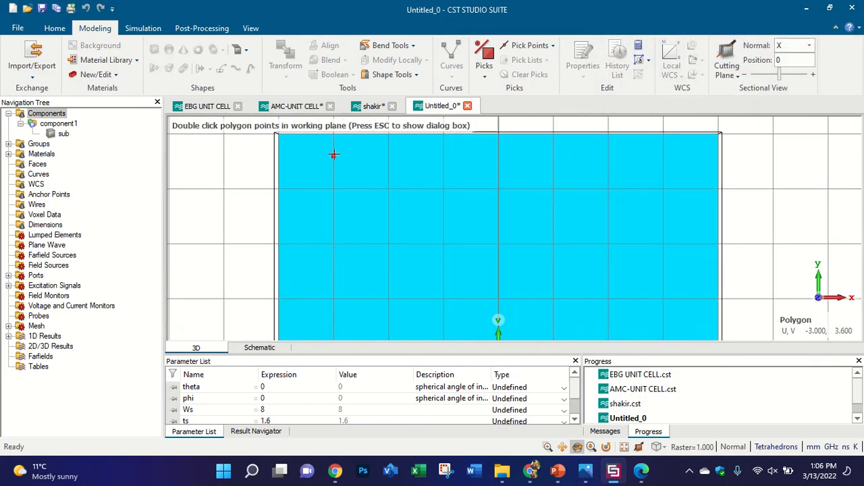
{"action": "double_click", "coordinate": [331, 187]}
{"action": "scroll", "coordinate": [329, 163], "scroll_direction": "down", "scroll_amount": 1}
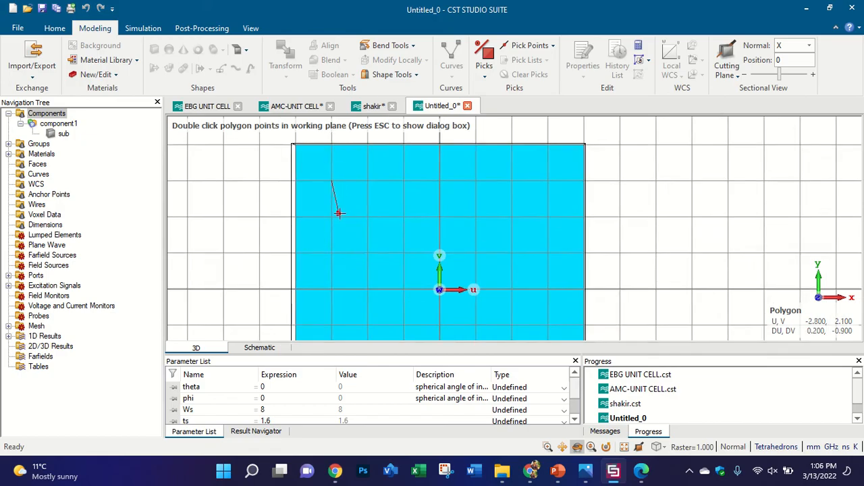
{"action": "scroll", "coordinate": [332, 193], "scroll_direction": "down", "scroll_amount": 2}
{"action": "scroll", "coordinate": [345, 263], "scroll_direction": "up", "scroll_amount": 2}
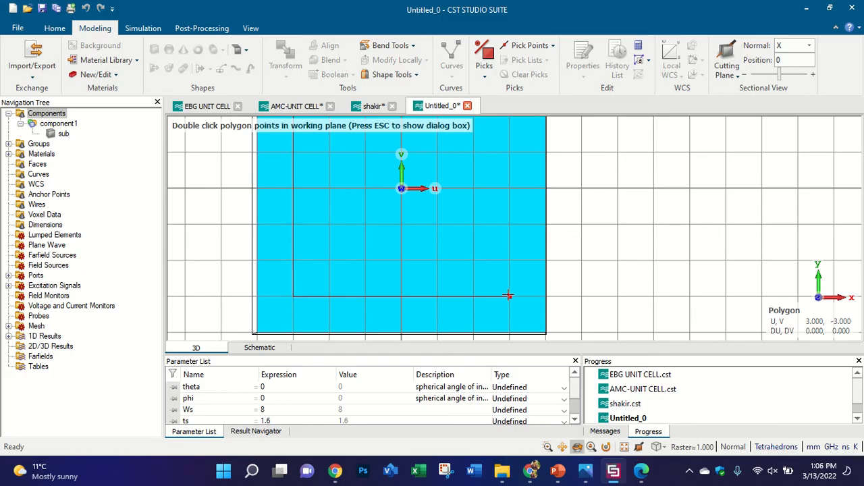
{"action": "scroll", "coordinate": [509, 296], "scroll_direction": "down", "scroll_amount": 3}
{"action": "scroll", "coordinate": [486, 243], "scroll_direction": "up", "scroll_amount": 2}
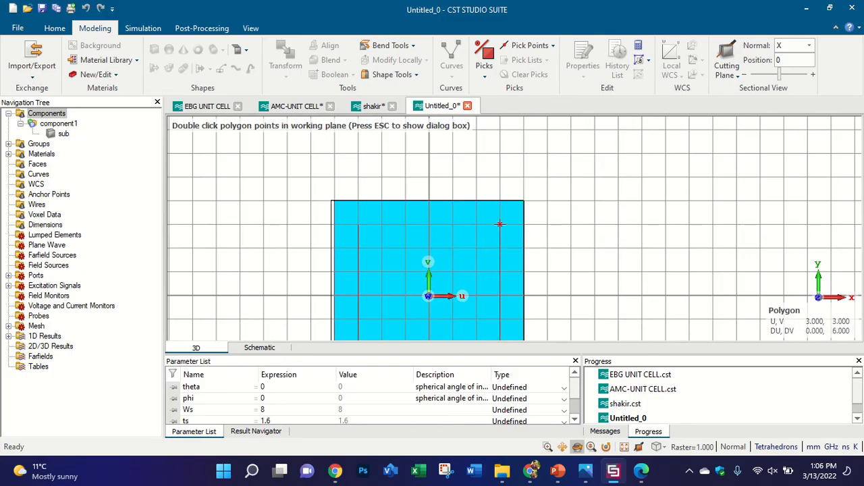
{"action": "double_click", "coordinate": [500, 225]}
{"action": "double_click", "coordinate": [358, 225]}
{"action": "key", "text": "Escape"}
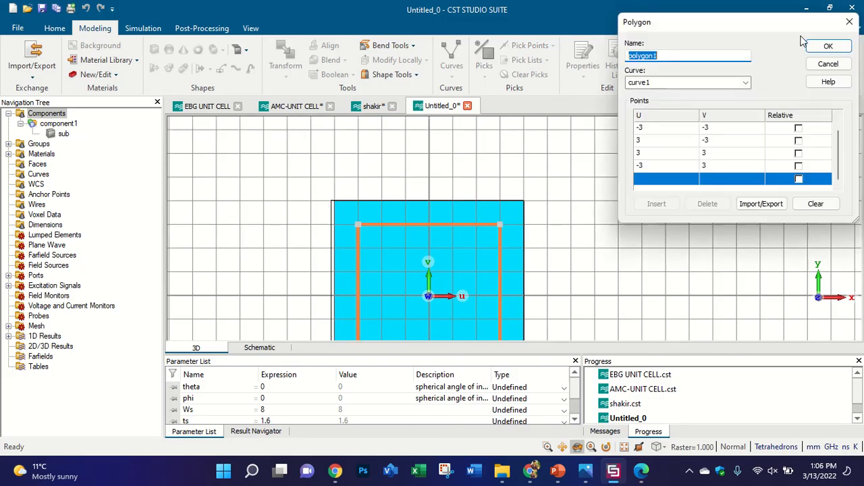
{"action": "left_click", "coordinate": [828, 46]}
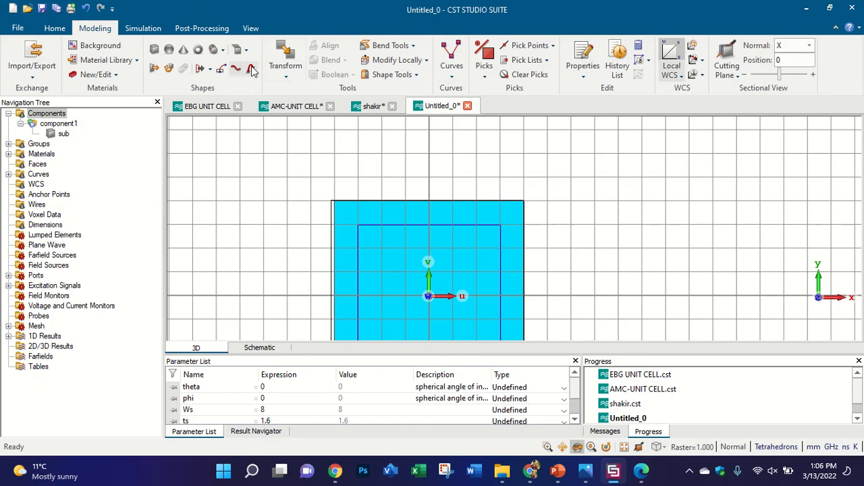
Step: Extrude the square polygon curve with its thickness set to the parameter tp
{"action": "left_click", "coordinate": [154, 68]}
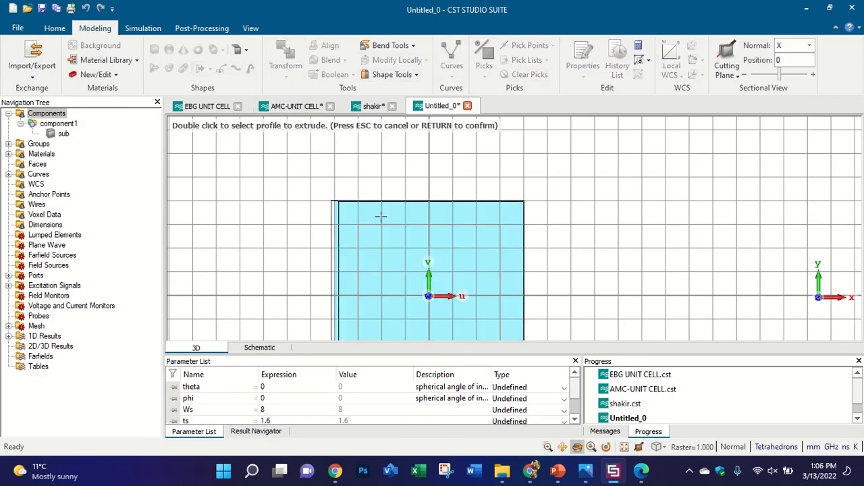
{"action": "double_click", "coordinate": [376, 224]}
{"action": "key", "text": "Tab"}
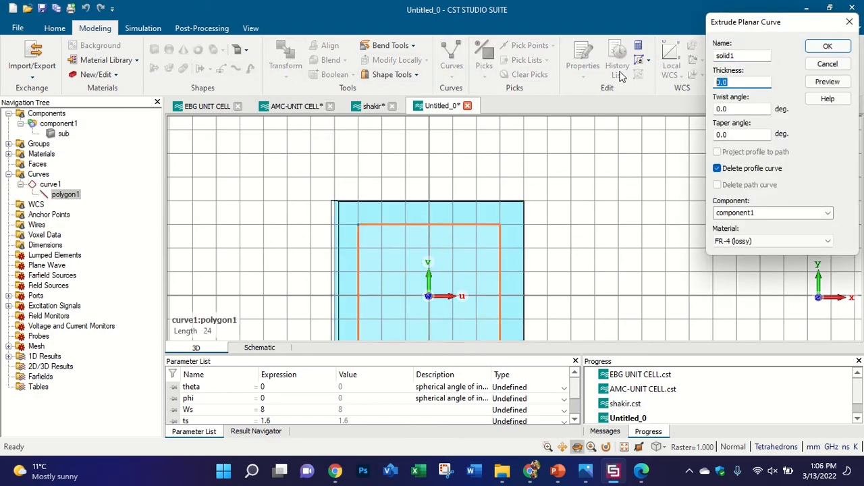
{"action": "type", "text": "tp"}
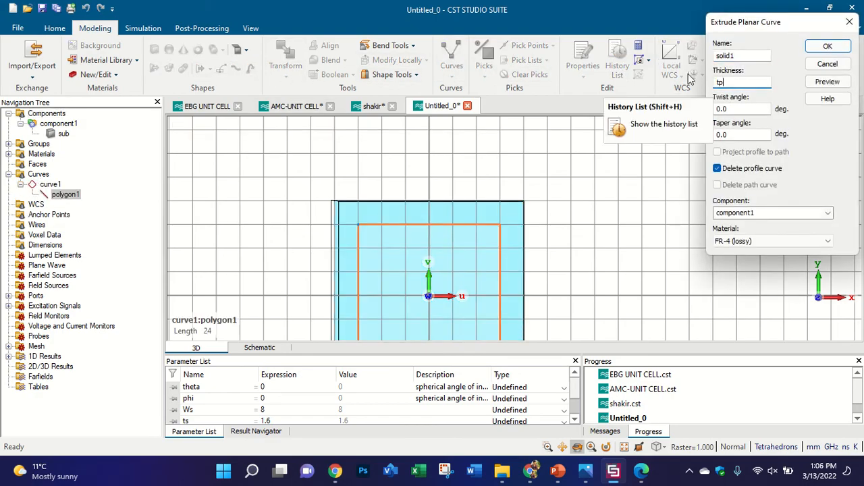
Step: Assign Copper (annealed) from the material library to the extruded patch and create it with the new thickness parameter tp
{"action": "left_click", "coordinate": [776, 241]}
{"action": "left_click", "coordinate": [756, 262]}
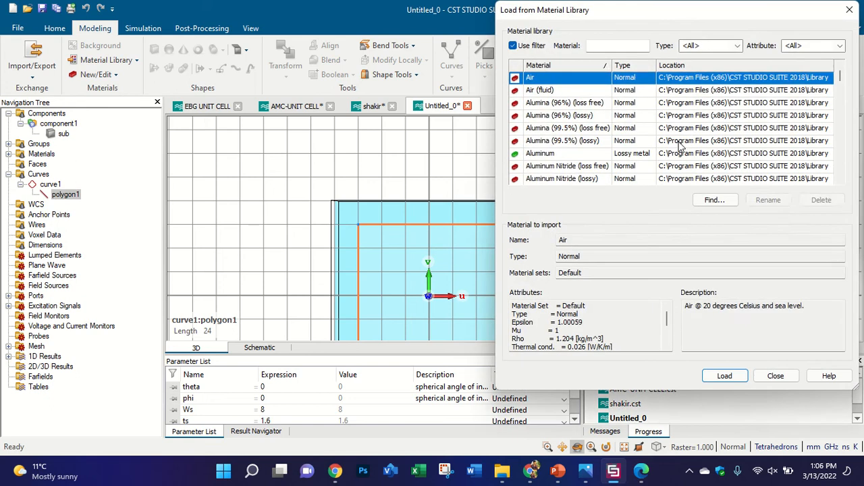
{"action": "left_click", "coordinate": [680, 142]}
{"action": "key", "text": "c"}
{"action": "key", "text": "c"}
{"action": "key", "text": "c"}
{"action": "key", "text": "c"}
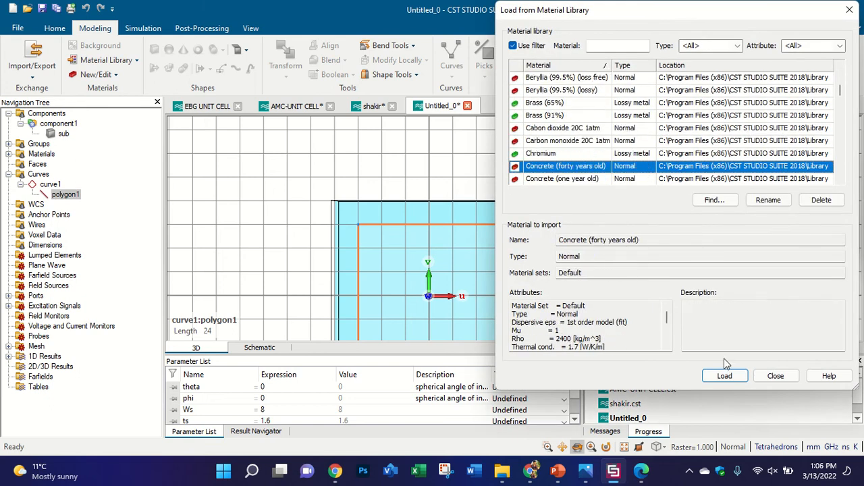
{"action": "key", "text": "c"}
{"action": "key", "text": "c"}
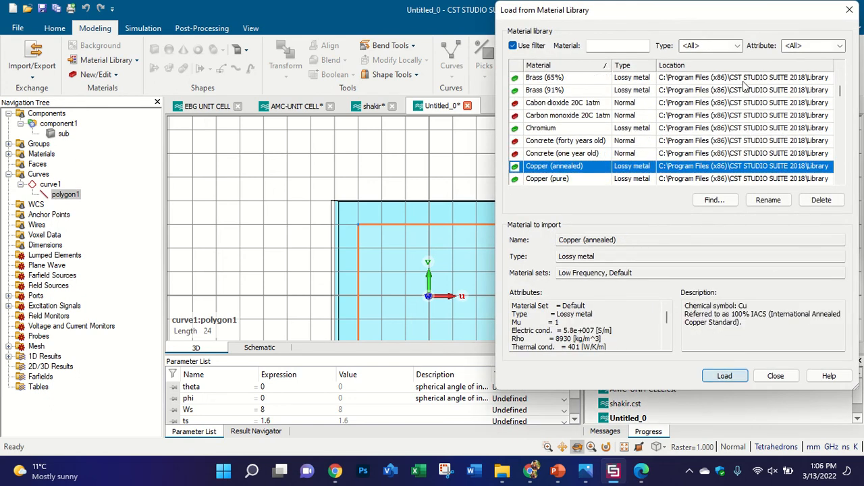
{"action": "key", "text": "Return"}
{"action": "left_click", "coordinate": [828, 46]}
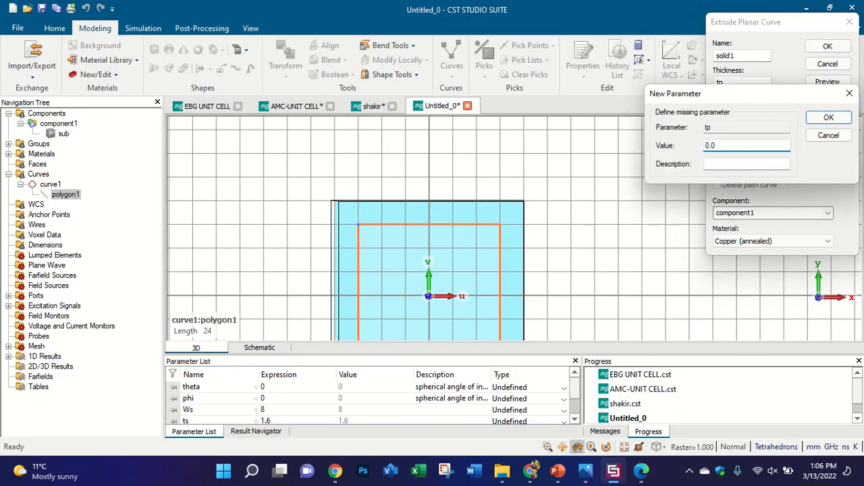
{"action": "key", "text": "Return"}
Step: Inspect the copper patch's thickness from an oblique view and return to the front view of the unit cell
{"action": "left_click_drag", "start_coordinate": [466, 249], "coordinate": [493, 76]}
{"action": "scroll", "coordinate": [382, 299], "scroll_direction": "up", "scroll_amount": 6}
{"action": "scroll", "coordinate": [397, 257], "scroll_direction": "down", "scroll_amount": 4}
{"action": "scroll", "coordinate": [392, 278], "scroll_direction": "up", "scroll_amount": 7}
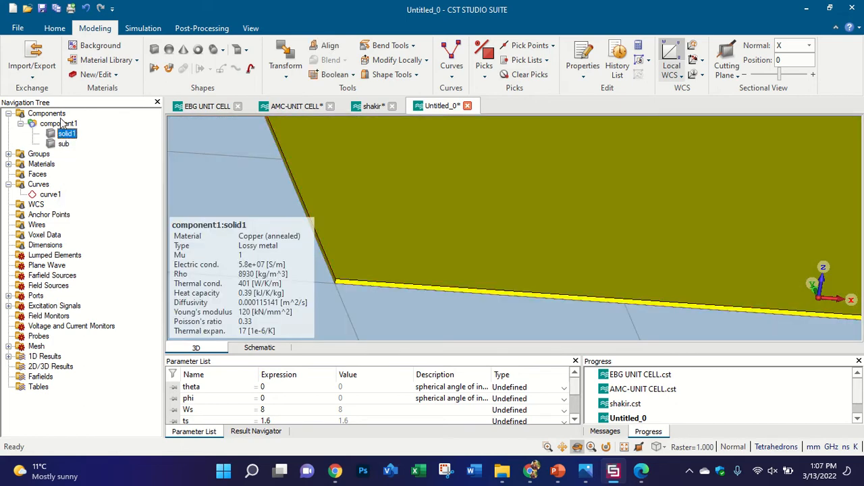
{"action": "key", "text": "space"}
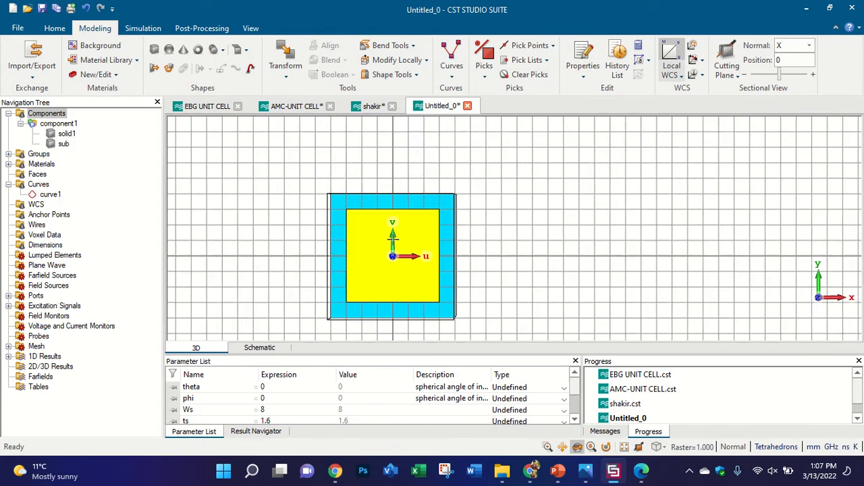
{"action": "scroll", "coordinate": [382, 256], "scroll_direction": "down", "scroll_amount": 4}
{"action": "scroll", "coordinate": [459, 202], "scroll_direction": "up", "scroll_amount": 4}
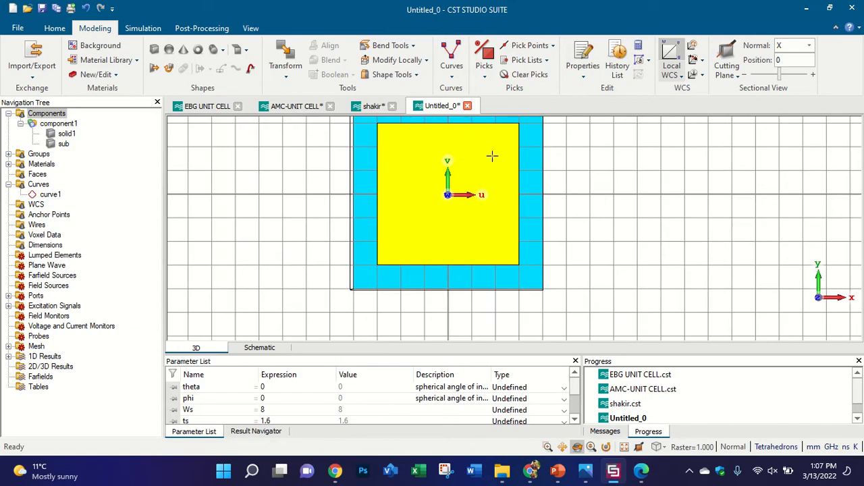
{"action": "left_click", "coordinate": [674, 55]}
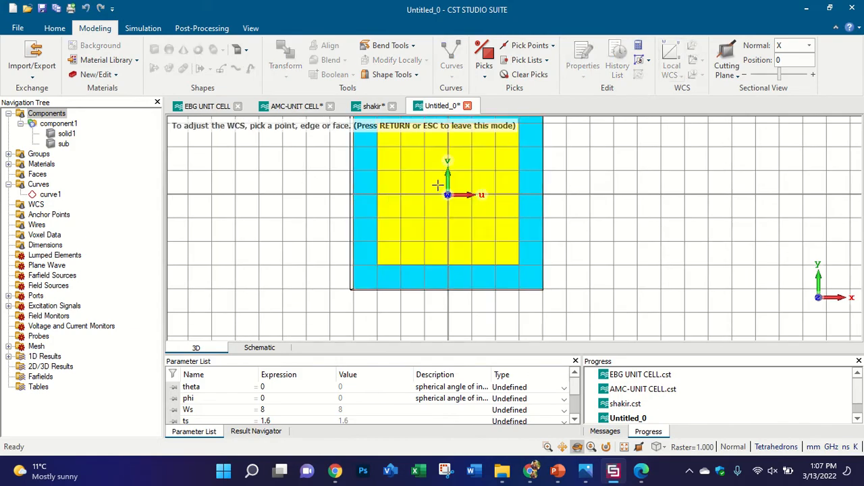
{"action": "scroll", "coordinate": [470, 194], "scroll_direction": "down", "scroll_amount": 3}
{"action": "scroll", "coordinate": [469, 194], "scroll_direction": "up", "scroll_amount": 3}
{"action": "scroll", "coordinate": [386, 245], "scroll_direction": "down", "scroll_amount": 1}
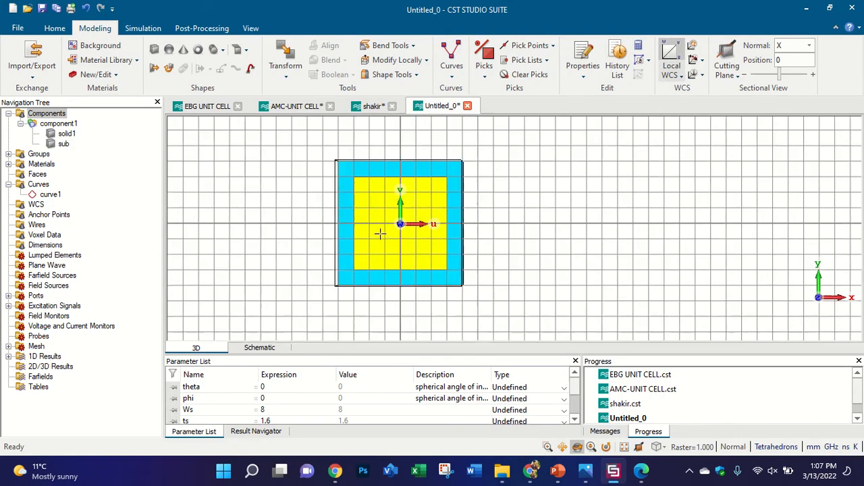
Step: Start an eight-sided polygon curve on the copper patch through (-0.5, 2), (-2, 0.3) and (-2, -0.4)
{"action": "scroll", "coordinate": [394, 214], "scroll_direction": "up", "scroll_amount": 1}
{"action": "left_click", "coordinate": [451, 54]}
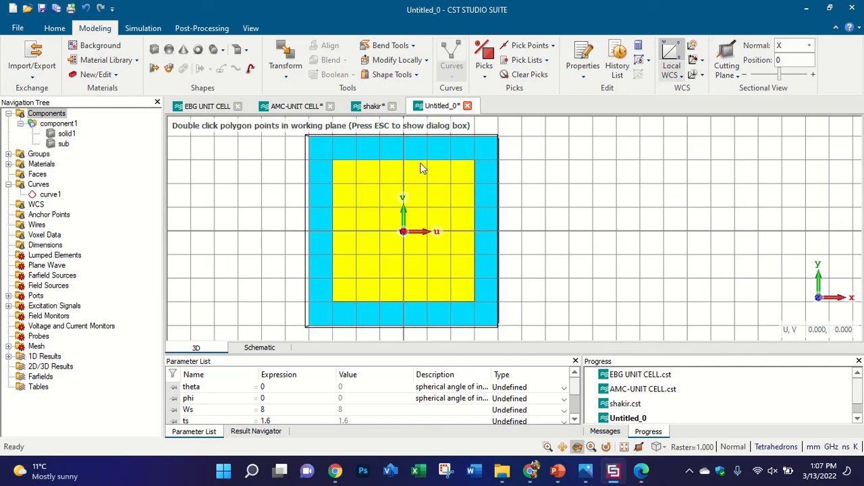
{"action": "scroll", "coordinate": [403, 201], "scroll_direction": "up", "scroll_amount": 1}
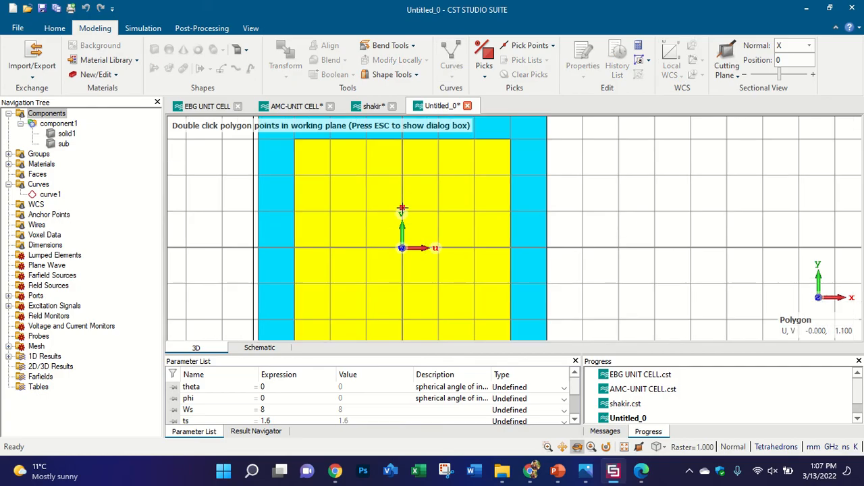
{"action": "double_click", "coordinate": [386, 175]}
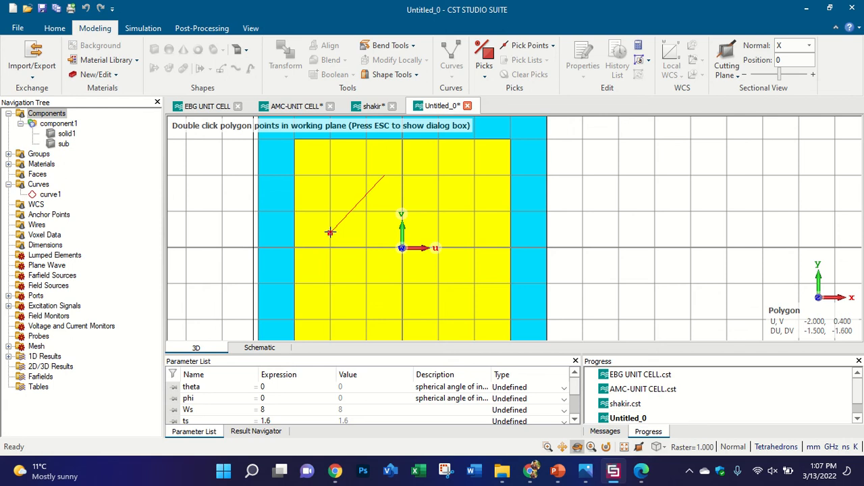
{"action": "double_click", "coordinate": [330, 235]}
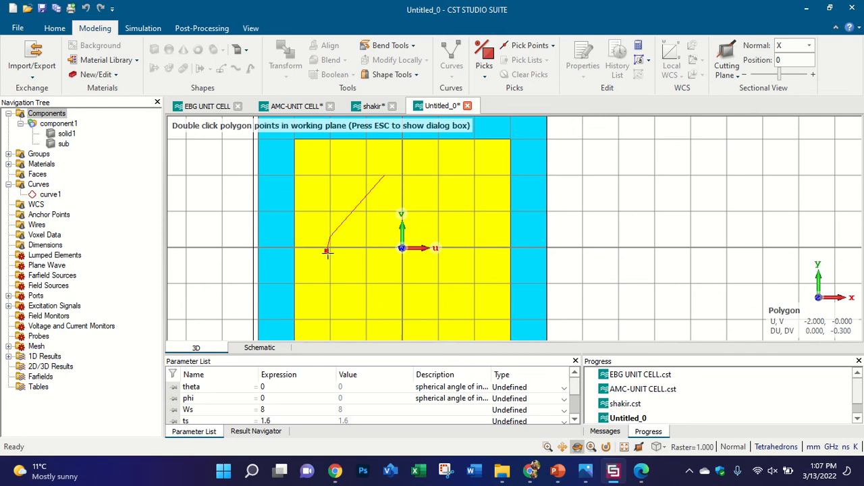
{"action": "scroll", "coordinate": [362, 240], "scroll_direction": "down", "scroll_amount": 2}
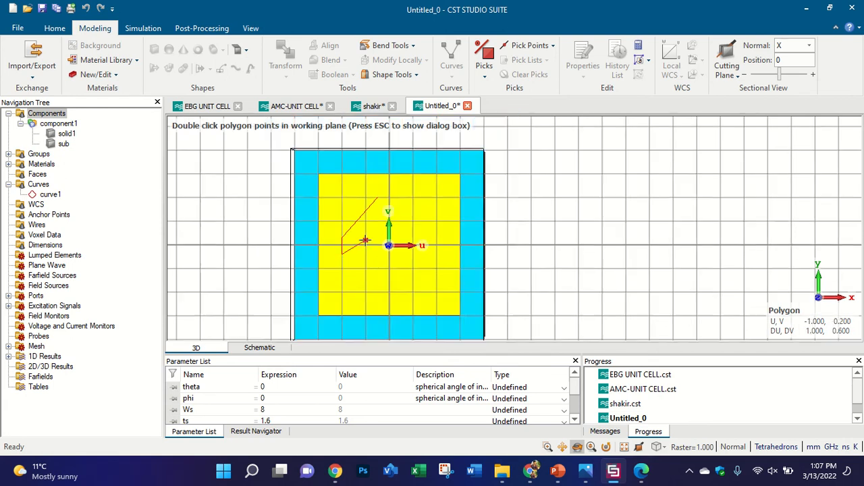
{"action": "scroll", "coordinate": [405, 280], "scroll_direction": "up", "scroll_amount": 2}
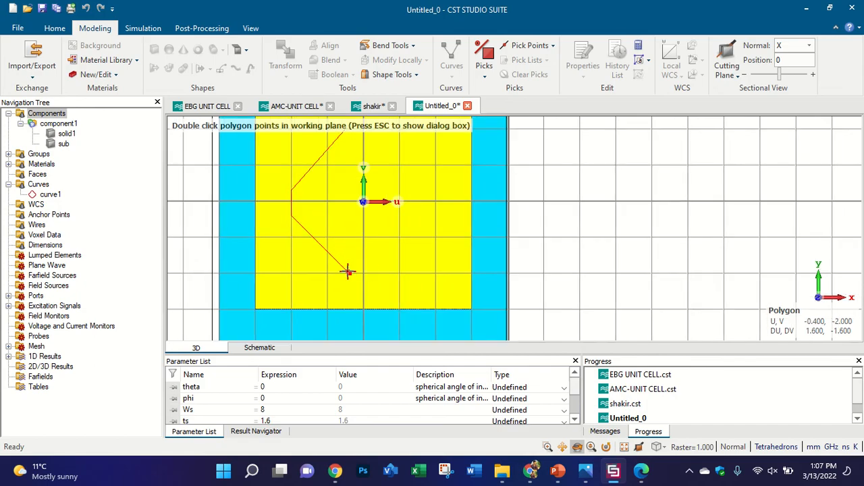
Step: Complete the octagonal curve through (-0.4, -2), (0.4, -2), (2, -0.4), (2, 0.5) and (0.4, 2), closing it at (-0.5, 2)
{"action": "double_click", "coordinate": [348, 272]}
{"action": "double_click", "coordinate": [378, 273]}
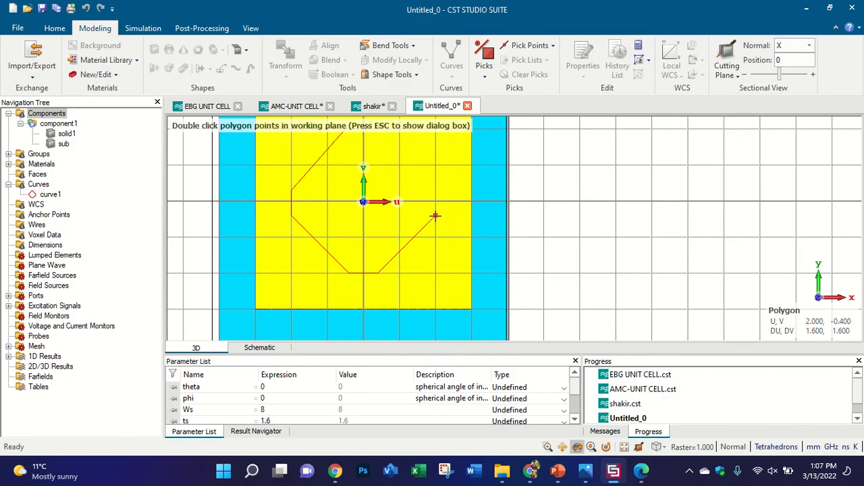
{"action": "left_click", "coordinate": [435, 216]}
{"action": "left_click", "coordinate": [435, 183]}
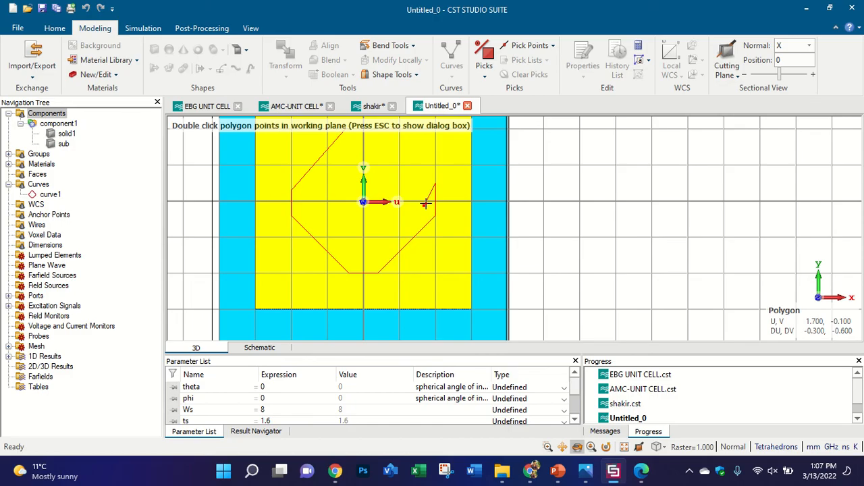
{"action": "scroll", "coordinate": [396, 189], "scroll_direction": "up", "scroll_amount": 2}
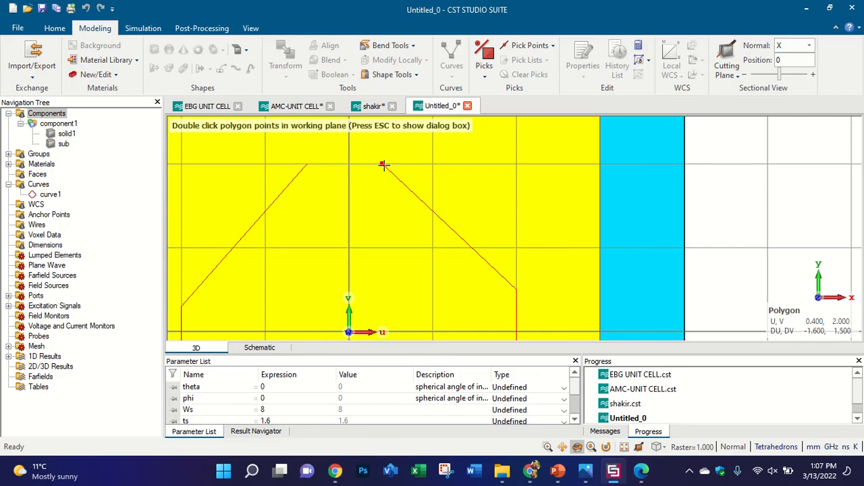
{"action": "double_click", "coordinate": [383, 165]}
{"action": "double_click", "coordinate": [306, 164]}
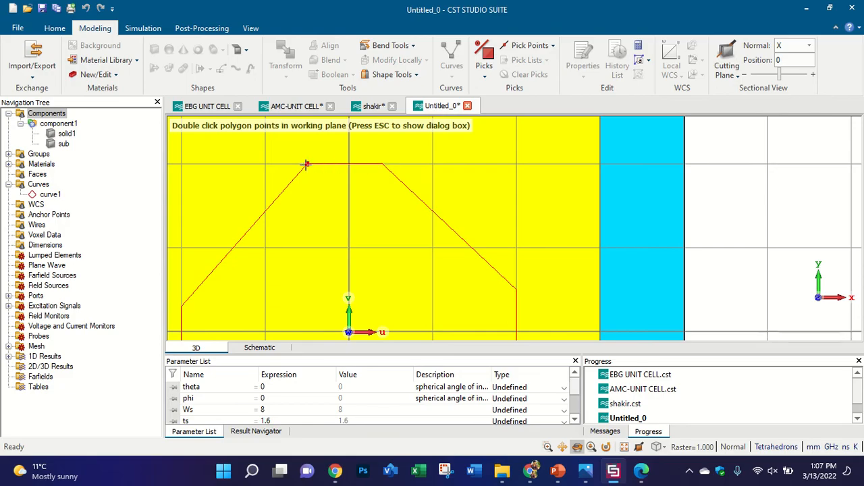
{"action": "key", "text": "Escape"}
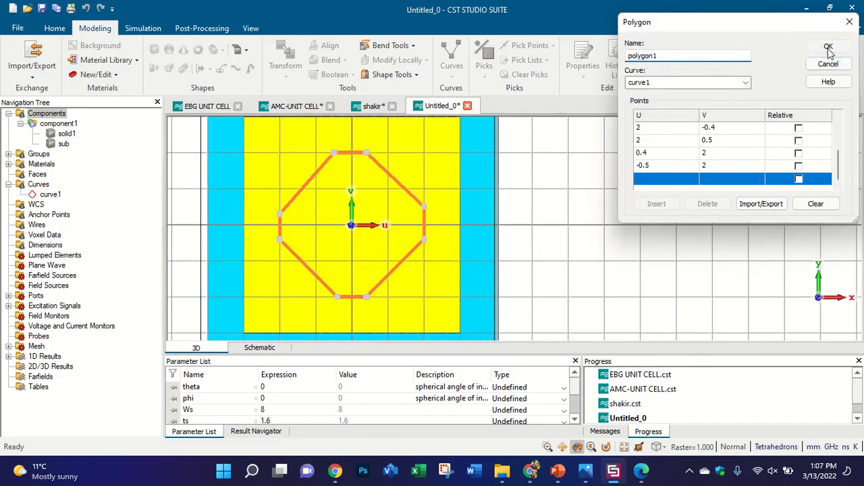
{"action": "left_click", "coordinate": [828, 47]}
Step: Set up a Copper (annealed) extrusion of the octagonal curve with thickness tp and preview it from the side
{"action": "left_click", "coordinate": [200, 70]}
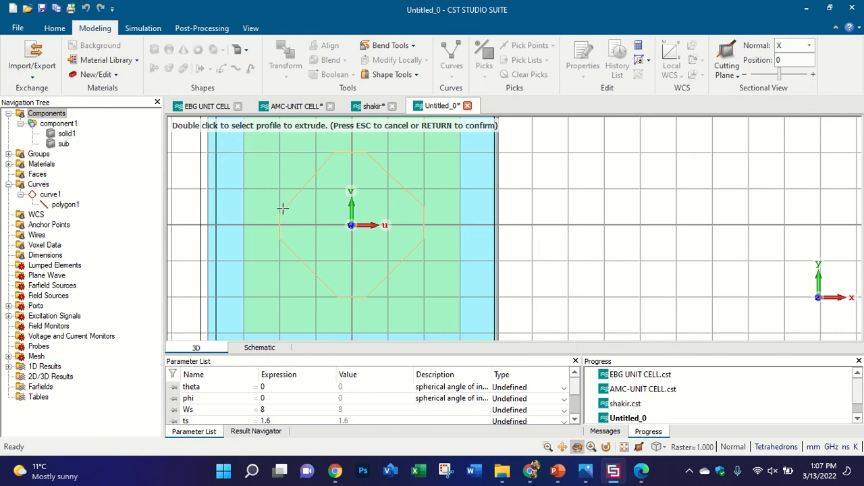
{"action": "double_click", "coordinate": [283, 206]}
{"action": "key", "text": "Tab"}
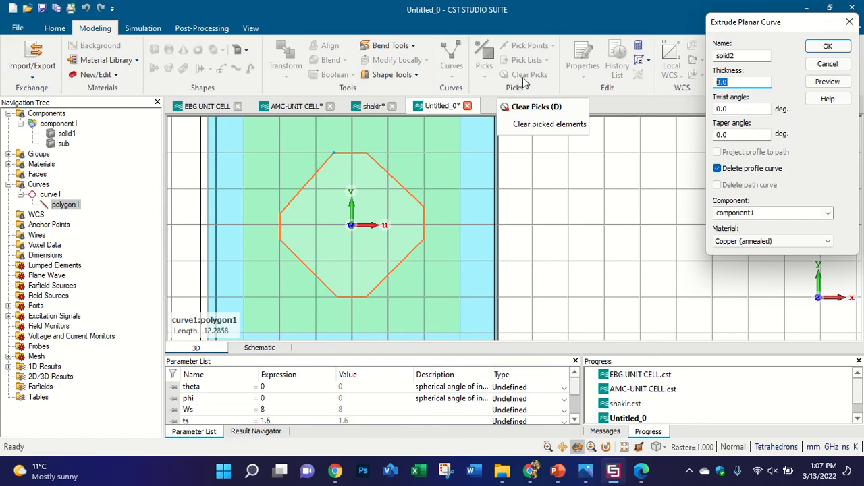
{"action": "type", "text": "tp"}
{"action": "left_click", "coordinate": [837, 83]}
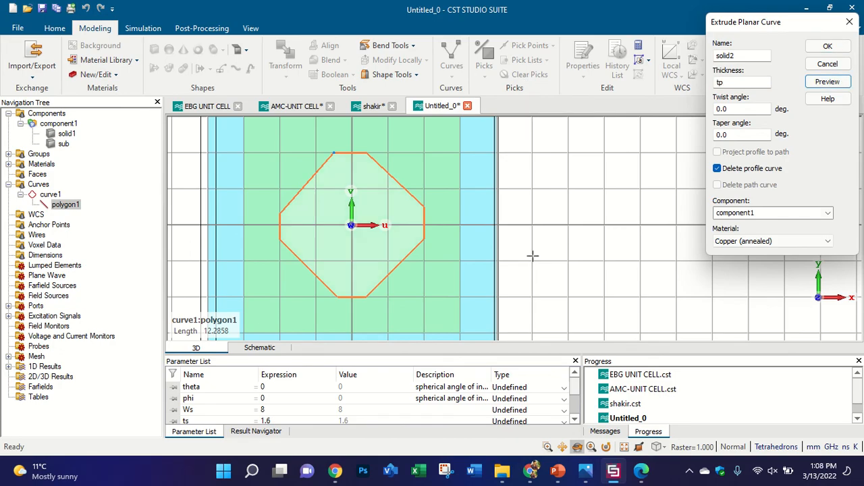
{"action": "left_click_drag", "start_coordinate": [535, 255], "coordinate": [536, 41]}
{"action": "scroll", "coordinate": [340, 193], "scroll_direction": "up", "scroll_amount": 5}
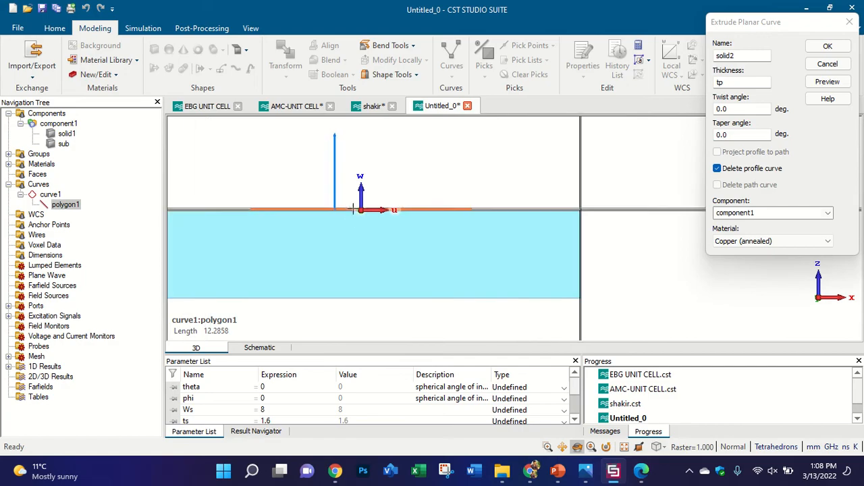
{"action": "left_click_drag", "start_coordinate": [626, 210], "coordinate": [464, 224]}
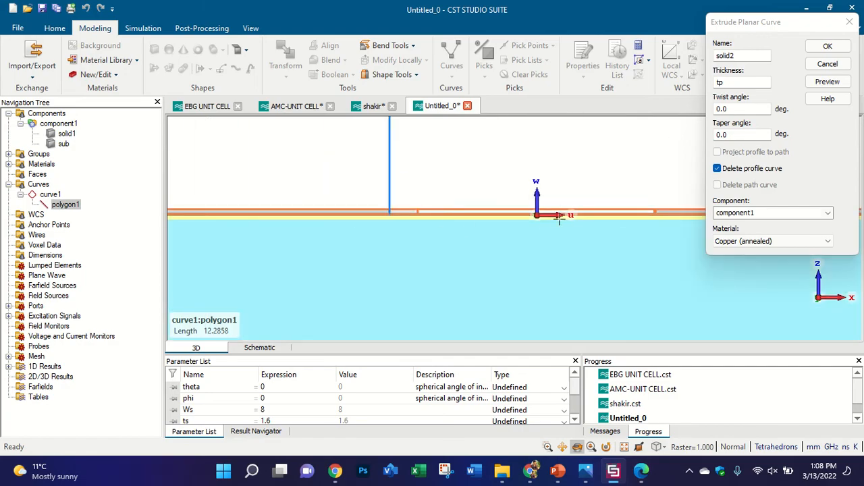
{"action": "scroll", "coordinate": [560, 217], "scroll_direction": "up", "scroll_amount": 3}
{"action": "scroll", "coordinate": [559, 217], "scroll_direction": "down", "scroll_amount": 5}
{"action": "scroll", "coordinate": [455, 216], "scroll_direction": "up", "scroll_amount": 6}
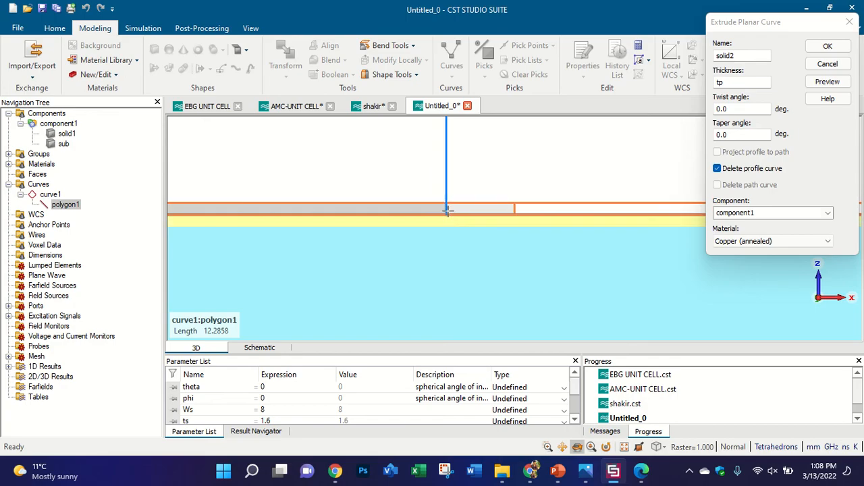
Step: Reverse the octagon's extrusion into the copper patch with thickness -tp, preview it and create the solid
{"action": "left_click", "coordinate": [714, 86]}
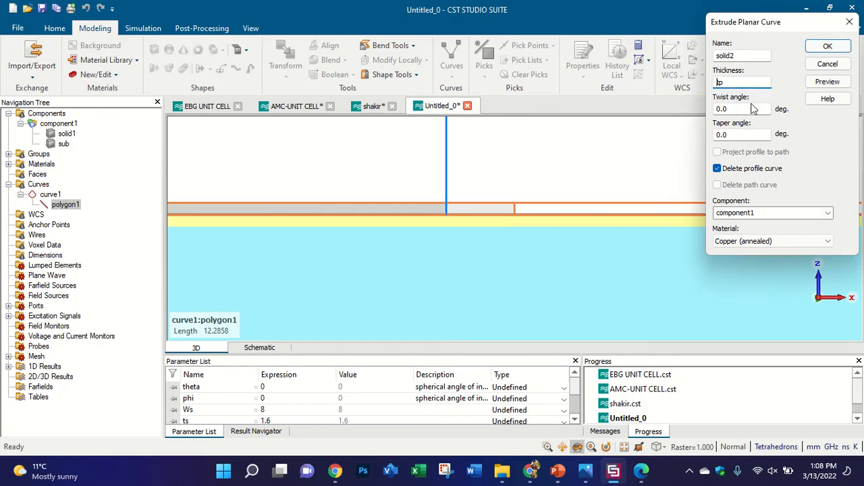
{"action": "type", "text": "-"}
{"action": "left_click", "coordinate": [828, 82]}
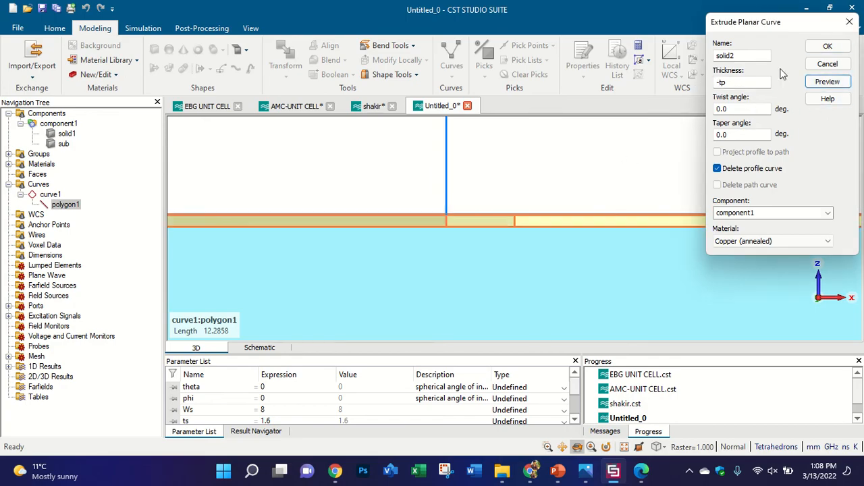
{"action": "left_click", "coordinate": [831, 49]}
Step: Examine the extruded octagon within the copper patch from an oblique view and from the front
{"action": "scroll", "coordinate": [390, 240], "scroll_direction": "down", "scroll_amount": 5}
{"action": "left_click_drag", "start_coordinate": [432, 187], "coordinate": [431, 275]}
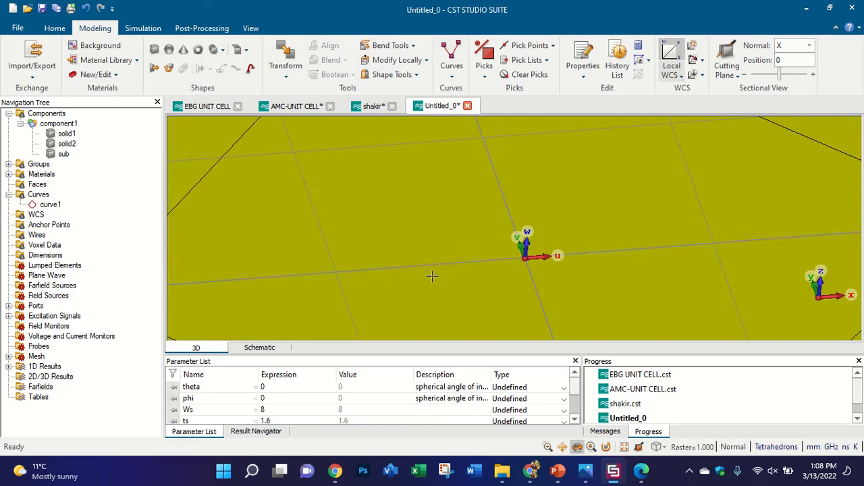
{"action": "scroll", "coordinate": [416, 215], "scroll_direction": "down", "scroll_amount": 4}
{"action": "left_click_drag", "start_coordinate": [417, 215], "coordinate": [413, 304]}
{"action": "key", "text": "5"}
{"action": "scroll", "coordinate": [421, 209], "scroll_direction": "down", "scroll_amount": 4}
{"action": "scroll", "coordinate": [420, 244], "scroll_direction": "up", "scroll_amount": 4}
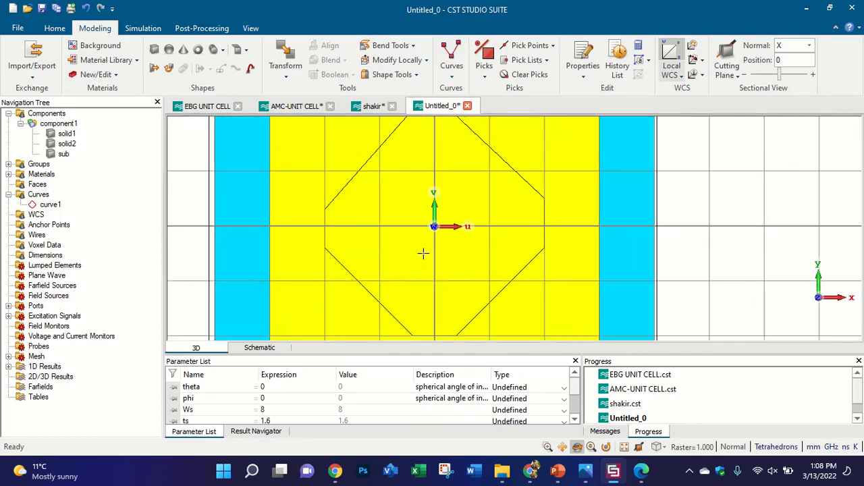
{"action": "scroll", "coordinate": [417, 232], "scroll_direction": "down", "scroll_amount": 2}
{"action": "scroll", "coordinate": [415, 235], "scroll_direction": "up", "scroll_amount": 2}
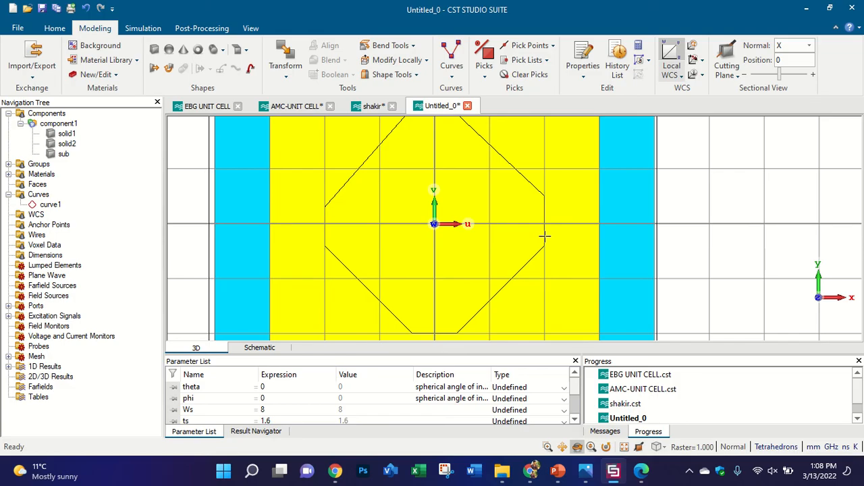
Step: Switch to the PowerPoint lecture slide and sketch a rectangular board with an H-like antenna shape inside it
{"action": "left_click", "coordinate": [558, 471]}
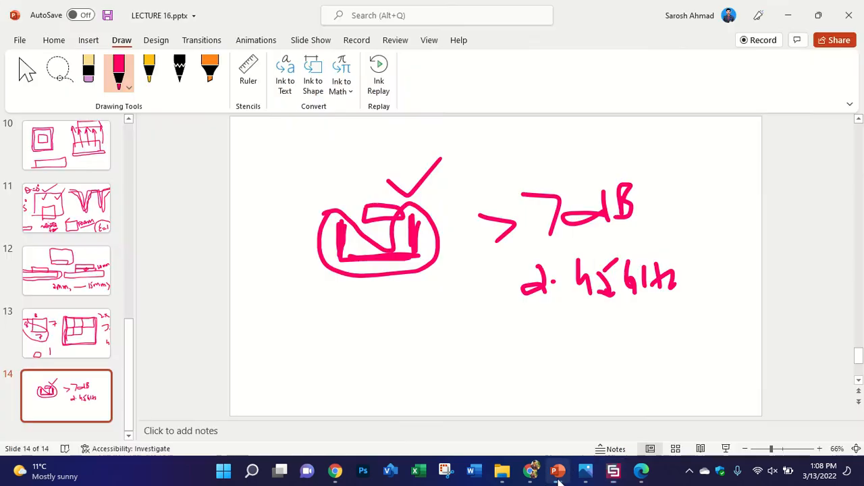
{"action": "mouse_move", "coordinate": [288, 331]}
{"action": "left_mouse_down"}
{"action": "mouse_move", "coordinate": [280, 398]}
{"action": "mouse_move", "coordinate": [384, 338]}
{"action": "mouse_move", "coordinate": [396, 397]}
{"action": "mouse_move", "coordinate": [262, 403]}
{"action": "left_mouse_up"}
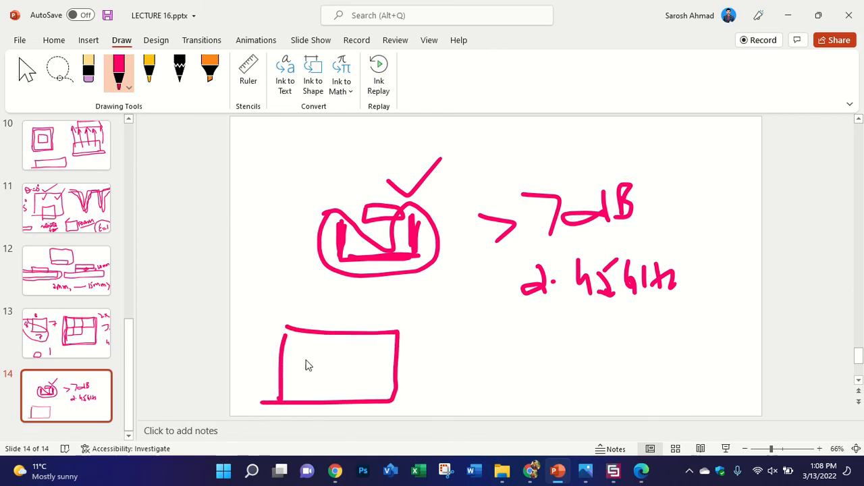
{"action": "mouse_move", "coordinate": [303, 368]}
{"action": "left_mouse_down"}
{"action": "mouse_move", "coordinate": [299, 389]}
{"action": "mouse_move", "coordinate": [319, 384]}
{"action": "mouse_move", "coordinate": [329, 364]}
{"action": "mouse_move", "coordinate": [297, 344]}
{"action": "mouse_move", "coordinate": [298, 388]}
{"action": "left_mouse_up"}
{"action": "mouse_move", "coordinate": [365, 343]}
{"action": "left_mouse_down"}
{"action": "mouse_move", "coordinate": [352, 347]}
{"action": "mouse_move", "coordinate": [355, 365]}
{"action": "mouse_move", "coordinate": [341, 366]}
{"action": "mouse_move", "coordinate": [349, 393]}
{"action": "mouse_move", "coordinate": [363, 394]}
{"action": "mouse_move", "coordinate": [364, 342]}
{"action": "mouse_move", "coordinate": [336, 352]}
{"action": "mouse_move", "coordinate": [324, 372]}
{"action": "mouse_move", "coordinate": [343, 377]}
{"action": "mouse_move", "coordinate": [331, 356]}
{"action": "left_mouse_up"}
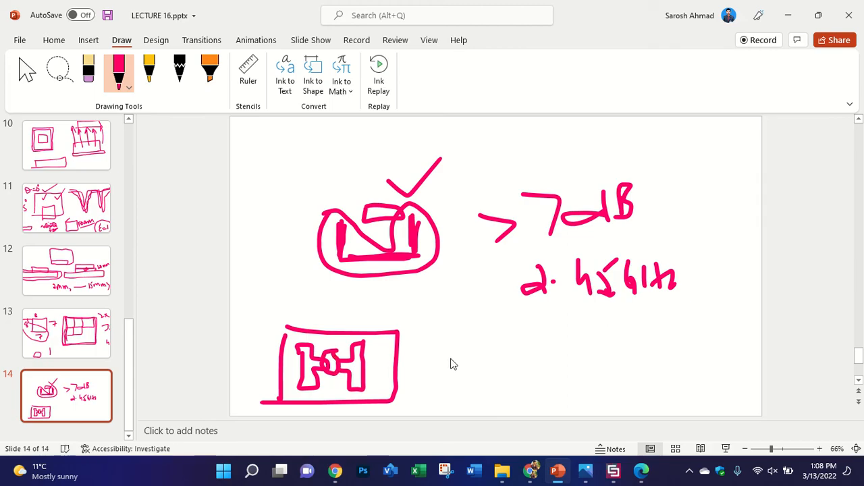
Step: Handwrite the frequencies 2.45, 3.5 and 5.8 beside the sketched antenna
{"action": "mouse_move", "coordinate": [457, 354]}
{"action": "left_mouse_down"}
{"action": "mouse_move", "coordinate": [442, 381]}
{"action": "mouse_move", "coordinate": [463, 383]}
{"action": "left_mouse_up"}
{"action": "mouse_move", "coordinate": [507, 365]}
{"action": "left_mouse_down"}
{"action": "mouse_move", "coordinate": [508, 384]}
{"action": "mouse_move", "coordinate": [522, 387]}
{"action": "left_mouse_up"}
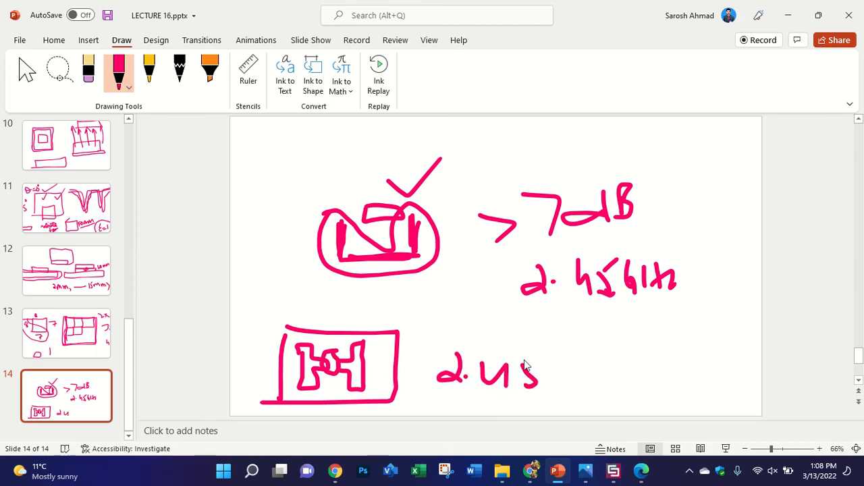
{"action": "left_click_drag", "start_coordinate": [528, 356], "coordinate": [538, 354]}
{"action": "mouse_move", "coordinate": [649, 358]}
{"action": "left_mouse_down"}
{"action": "mouse_move", "coordinate": [649, 389]}
{"action": "mouse_move", "coordinate": [667, 349]}
{"action": "mouse_move", "coordinate": [703, 363]}
{"action": "left_mouse_up"}
{"action": "left_click", "coordinate": [679, 373]}
{"action": "mouse_move", "coordinate": [569, 347]}
{"action": "left_mouse_down"}
{"action": "mouse_move", "coordinate": [577, 367]}
{"action": "mouse_move", "coordinate": [570, 381]}
{"action": "mouse_move", "coordinate": [610, 372]}
{"action": "mouse_move", "coordinate": [595, 378]}
{"action": "left_mouse_up"}
{"action": "left_click", "coordinate": [585, 370]}
{"action": "left_click_drag", "start_coordinate": [597, 358], "coordinate": [609, 353]}
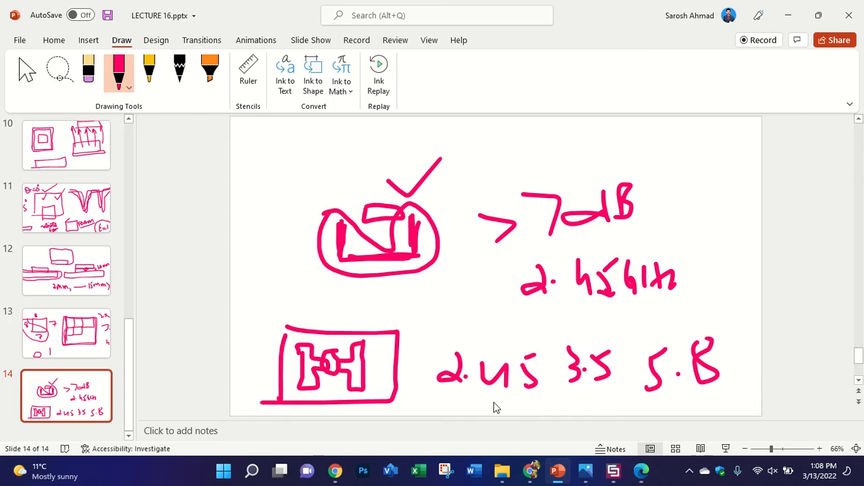
Step: Enclose the three handwritten frequencies in a frame, then circle and tick 2.45 and 3.5
{"action": "mouse_move", "coordinate": [424, 328]}
{"action": "left_mouse_down"}
{"action": "mouse_move", "coordinate": [425, 395]}
{"action": "mouse_move", "coordinate": [737, 315]}
{"action": "mouse_move", "coordinate": [750, 417]}
{"action": "mouse_move", "coordinate": [718, 418]}
{"action": "left_mouse_up"}
{"action": "left_click_drag", "start_coordinate": [425, 396], "coordinate": [435, 417]}
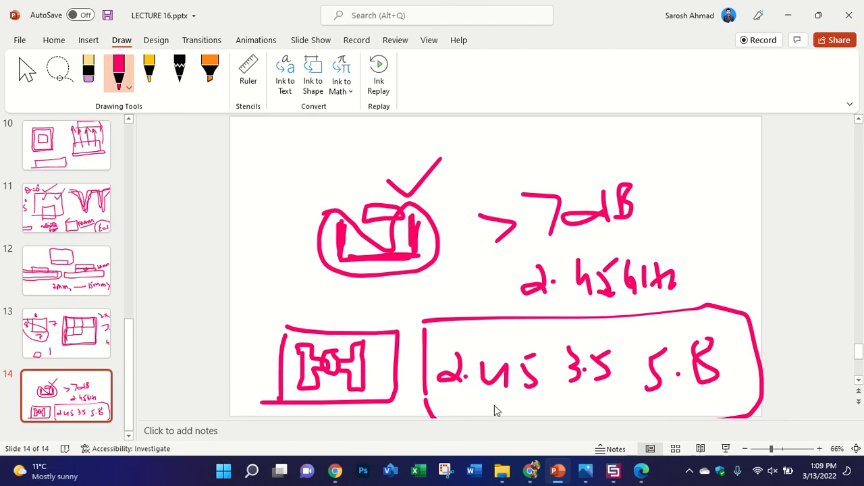
{"action": "mouse_move", "coordinate": [442, 401]}
{"action": "left_mouse_down"}
{"action": "mouse_move", "coordinate": [543, 405]}
{"action": "mouse_move", "coordinate": [426, 346]}
{"action": "mouse_move", "coordinate": [440, 404]}
{"action": "left_mouse_up"}
{"action": "mouse_move", "coordinate": [565, 396]}
{"action": "left_mouse_down"}
{"action": "mouse_move", "coordinate": [613, 392]}
{"action": "mouse_move", "coordinate": [582, 335]}
{"action": "mouse_move", "coordinate": [578, 400]}
{"action": "left_mouse_up"}
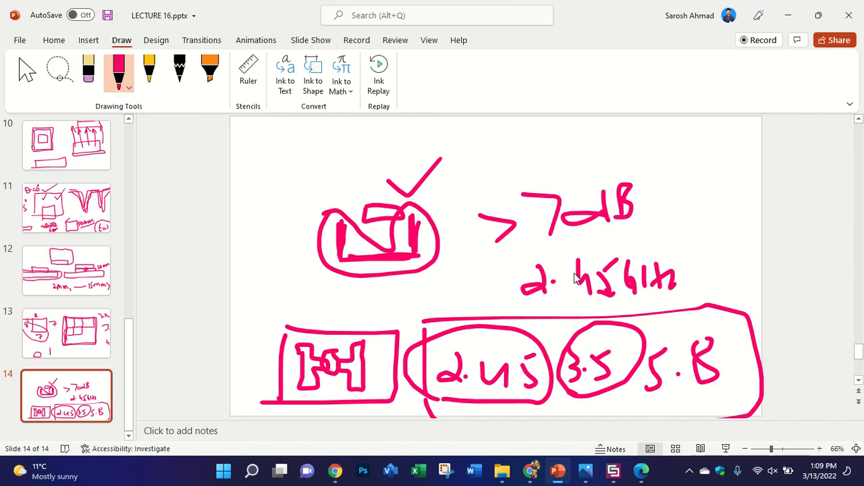
{"action": "left_click_drag", "start_coordinate": [505, 331], "coordinate": [538, 314]}
{"action": "left_click_drag", "start_coordinate": [622, 326], "coordinate": [652, 308]}
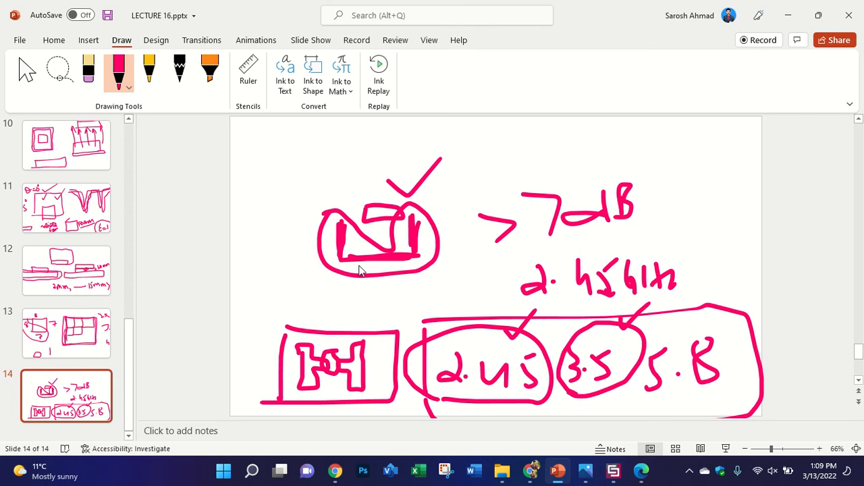
Step: Sketch a response curve with one deep and one shallow dip beside the slide, labelling the deep dip 2.45
{"action": "left_click", "coordinate": [612, 471]}
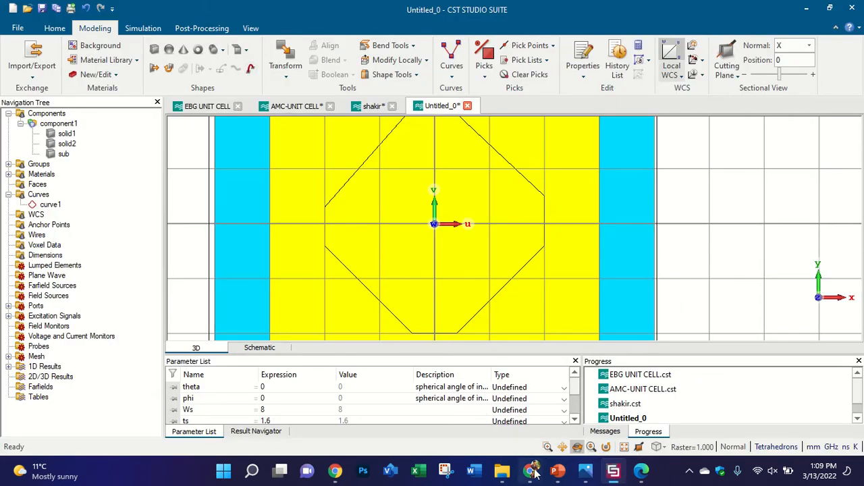
{"action": "left_click", "coordinate": [555, 472]}
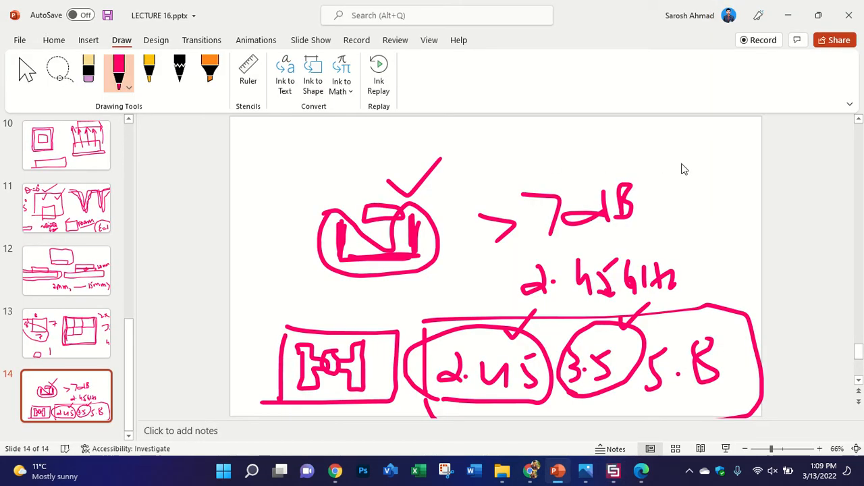
{"action": "mouse_move", "coordinate": [685, 155]}
{"action": "left_mouse_down"}
{"action": "mouse_move", "coordinate": [703, 157]}
{"action": "mouse_move", "coordinate": [772, 206]}
{"action": "mouse_move", "coordinate": [785, 177]}
{"action": "mouse_move", "coordinate": [824, 155]}
{"action": "mouse_move", "coordinate": [833, 183]}
{"action": "mouse_move", "coordinate": [862, 154]}
{"action": "left_mouse_up"}
{"action": "mouse_move", "coordinate": [749, 251]}
{"action": "left_mouse_down"}
{"action": "mouse_move", "coordinate": [771, 262]}
{"action": "mouse_move", "coordinate": [795, 253]}
{"action": "mouse_move", "coordinate": [804, 235]}
{"action": "left_mouse_up"}
{"action": "left_click", "coordinate": [775, 257]}
{"action": "left_click_drag", "start_coordinate": [780, 239], "coordinate": [784, 266]}
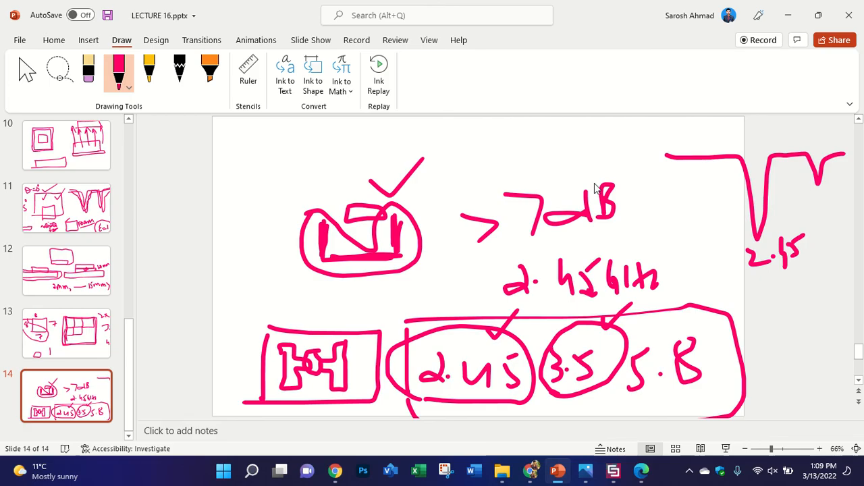
Step: Write 3.5 above the gain note and cross it out, then mark and circle the curve's 2.45 dip
{"action": "mouse_move", "coordinate": [529, 143]}
{"action": "left_mouse_down"}
{"action": "mouse_move", "coordinate": [546, 137]}
{"action": "mouse_move", "coordinate": [540, 162]}
{"action": "left_mouse_up"}
{"action": "left_click", "coordinate": [566, 155]}
{"action": "mouse_move", "coordinate": [576, 129]}
{"action": "left_mouse_down"}
{"action": "mouse_move", "coordinate": [578, 154]}
{"action": "mouse_move", "coordinate": [594, 115]}
{"action": "left_mouse_up"}
{"action": "left_click_drag", "start_coordinate": [785, 191], "coordinate": [724, 255]}
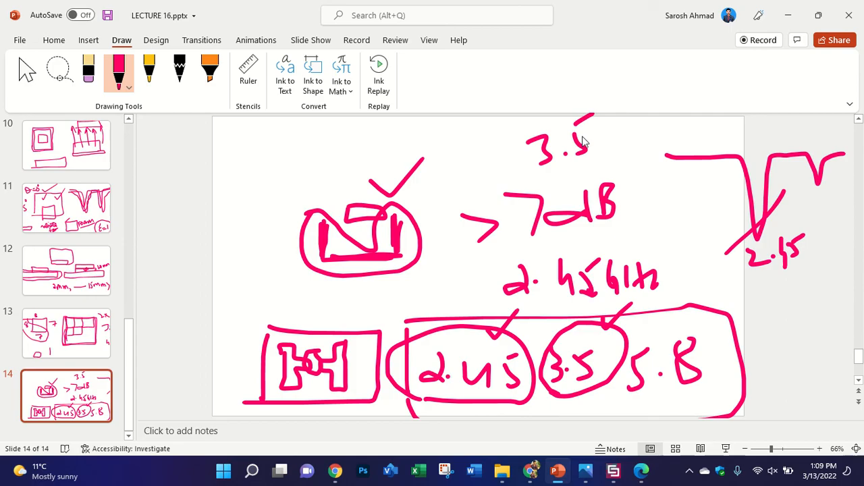
{"action": "left_click_drag", "start_coordinate": [601, 131], "coordinate": [528, 195]}
{"action": "left_click_drag", "start_coordinate": [518, 119], "coordinate": [603, 173]}
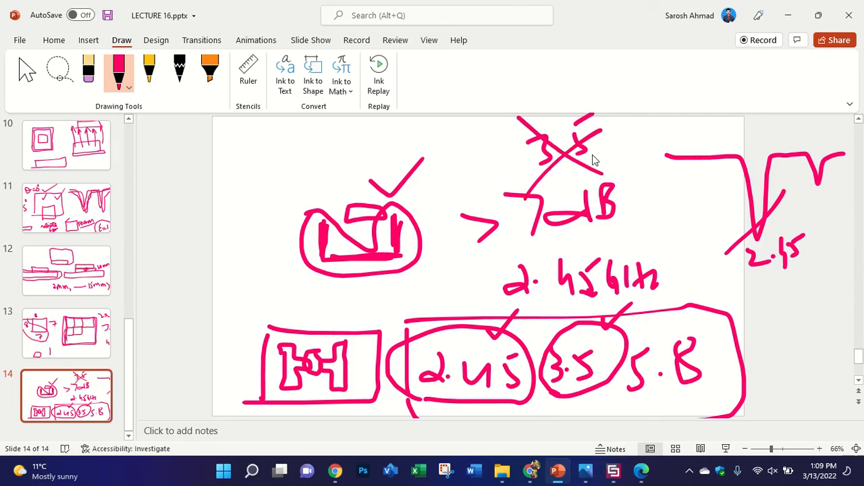
{"action": "mouse_move", "coordinate": [765, 185]}
{"action": "left_mouse_down"}
{"action": "mouse_move", "coordinate": [747, 303]}
{"action": "mouse_move", "coordinate": [786, 193]}
{"action": "mouse_move", "coordinate": [766, 188]}
{"action": "left_mouse_up"}
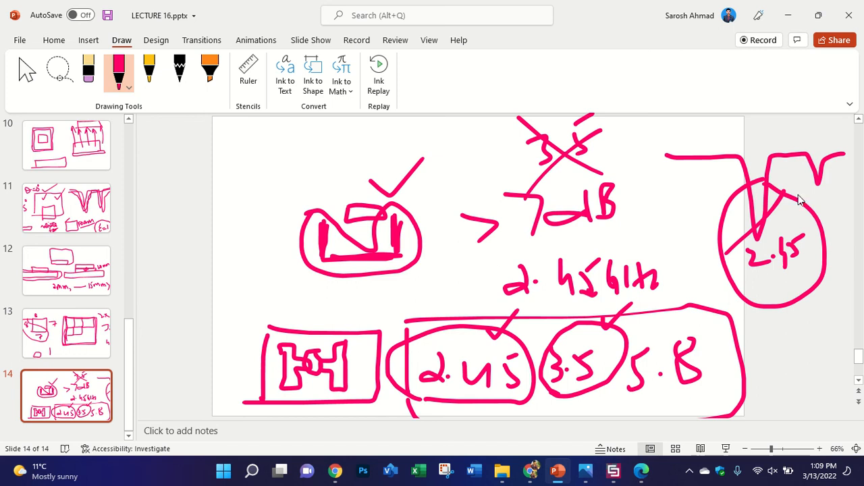
Step: Switch back to CST Studio Suite, subtract solid2 from solid1 and inspect the octagonal opening in the copper patch
{"action": "left_click", "coordinate": [614, 471]}
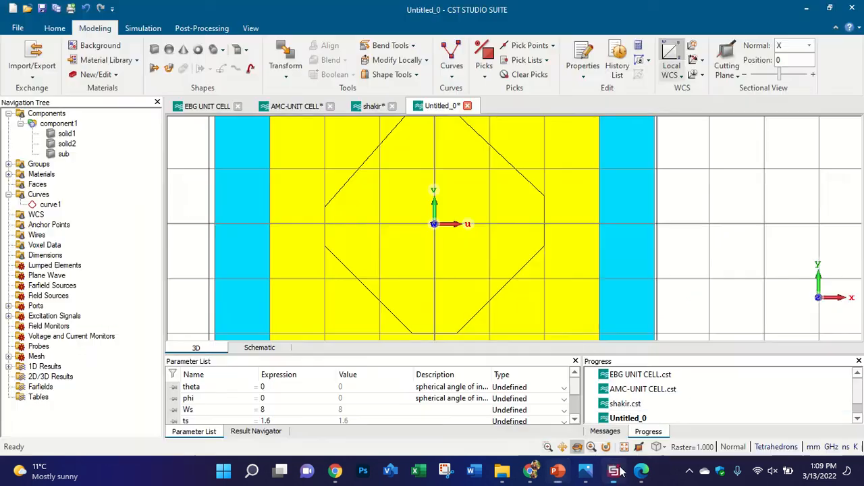
{"action": "left_click", "coordinate": [67, 134]}
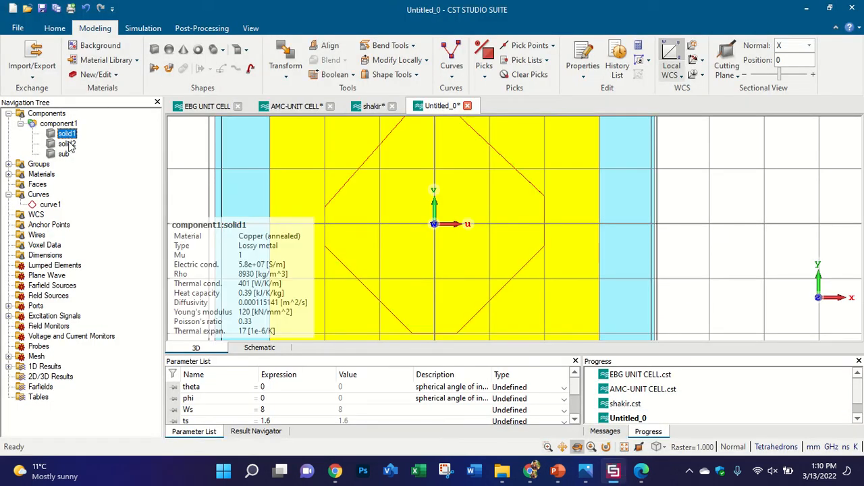
{"action": "key", "text": "minus"}
{"action": "left_click", "coordinate": [67, 144]}
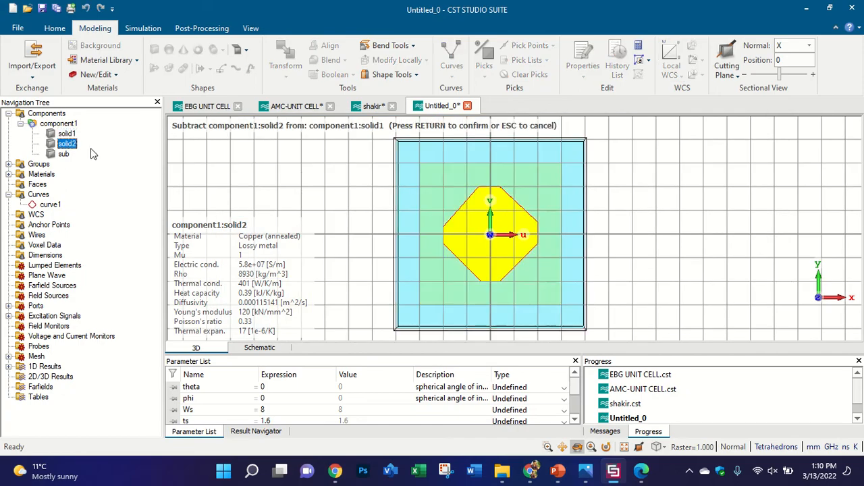
{"action": "key", "text": "Return"}
{"action": "left_click", "coordinate": [59, 124]}
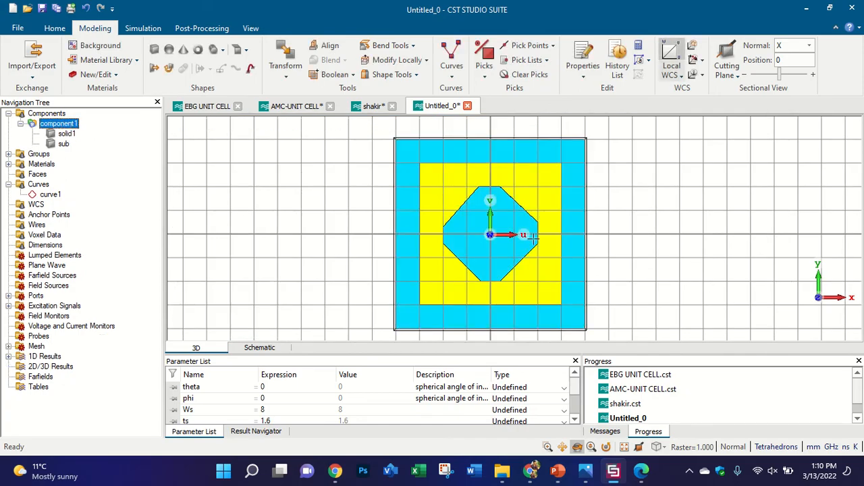
{"action": "scroll", "coordinate": [531, 241], "scroll_direction": "up", "scroll_amount": 3}
{"action": "left_click_drag", "start_coordinate": [430, 257], "coordinate": [489, 237]}
{"action": "scroll", "coordinate": [423, 232], "scroll_direction": "down", "scroll_amount": 3}
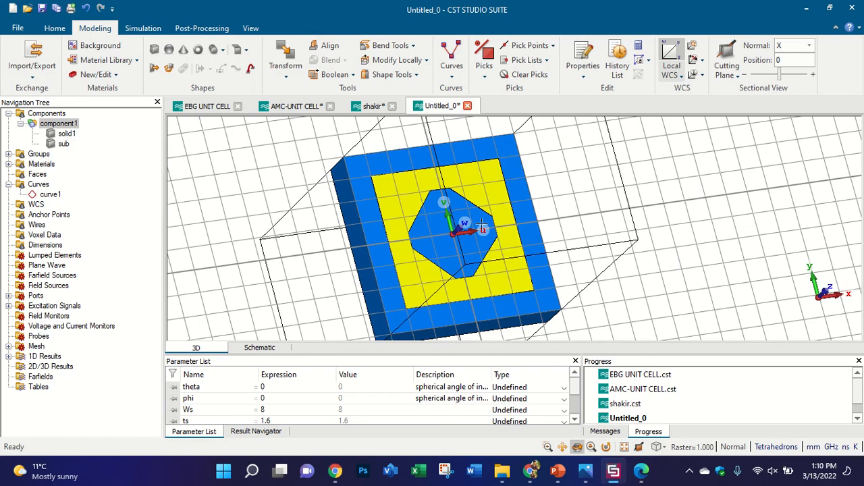
Step: Hide the working plane and pick the substrate's back face opposite the copper patch
{"action": "left_click_drag", "start_coordinate": [479, 232], "coordinate": [467, 217]}
{"action": "left_click", "coordinate": [251, 29]}
{"action": "left_click", "coordinate": [281, 52]}
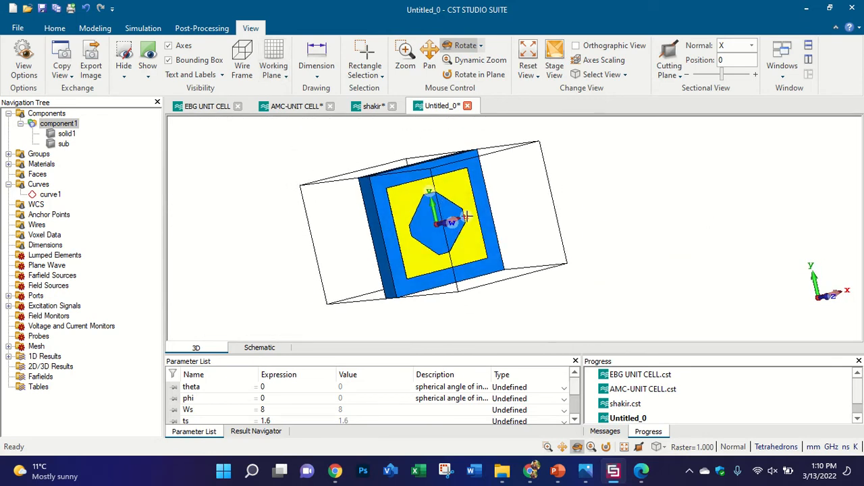
{"action": "left_click_drag", "start_coordinate": [411, 225], "coordinate": [718, 205]}
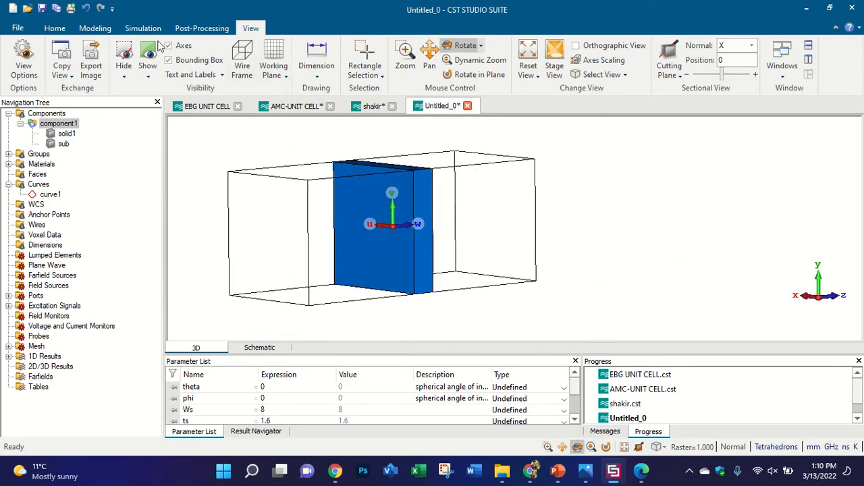
{"action": "left_click", "coordinate": [81, 29]}
{"action": "left_click", "coordinate": [484, 55]}
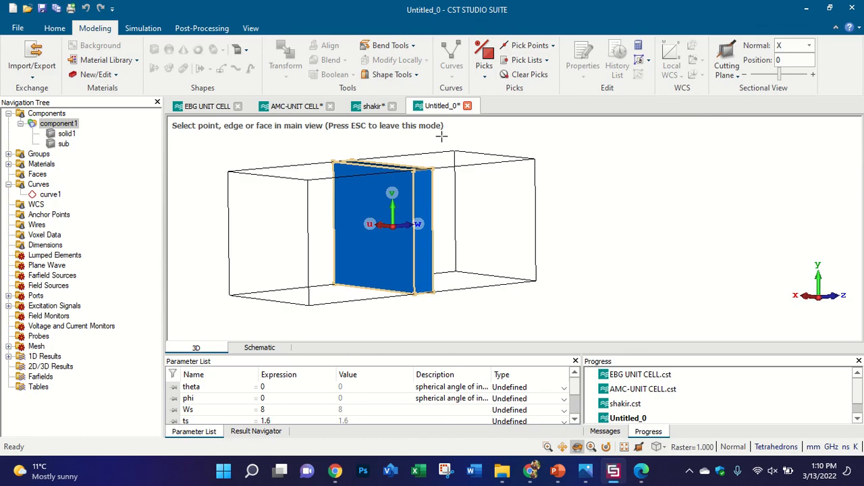
{"action": "double_click", "coordinate": [388, 211]}
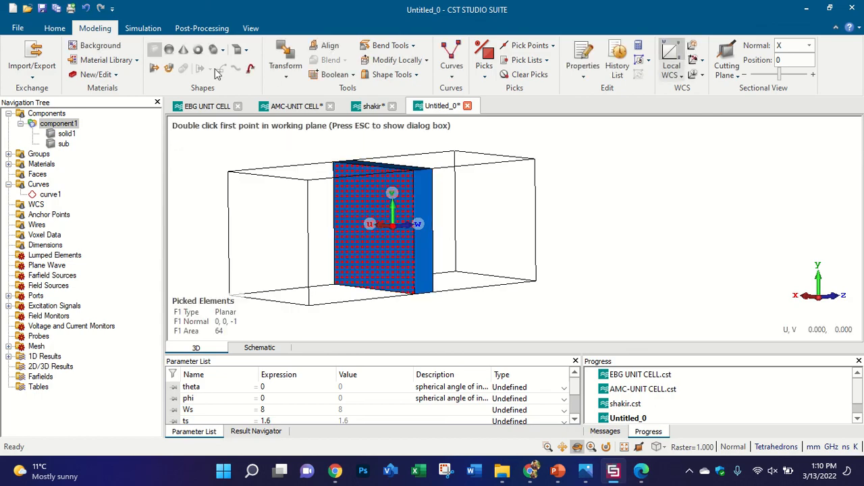
Step: Create a copper (annealed) brick named ground over the picked face with Wmax -1.6175-tp, and clear the picks
{"action": "left_click", "coordinate": [769, 139]}
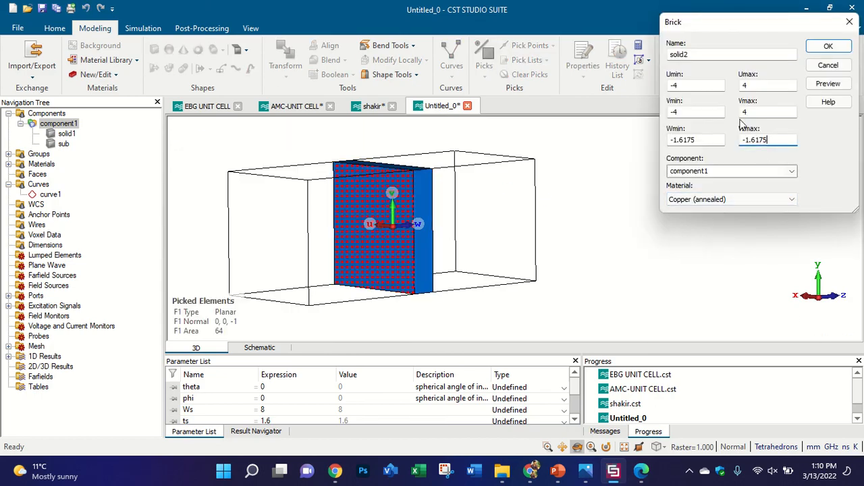
{"action": "type", "text": "-tp"}
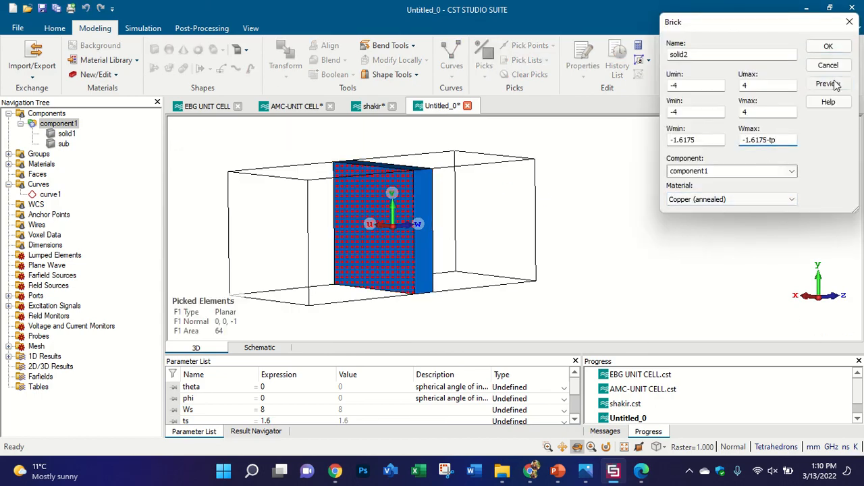
{"action": "left_click", "coordinate": [828, 83]}
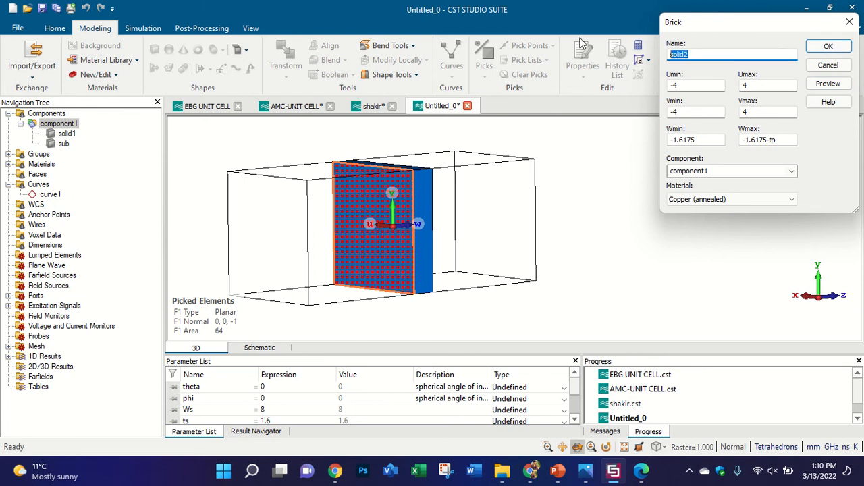
{"action": "type", "text": "ground"}
{"action": "key", "text": "Return"}
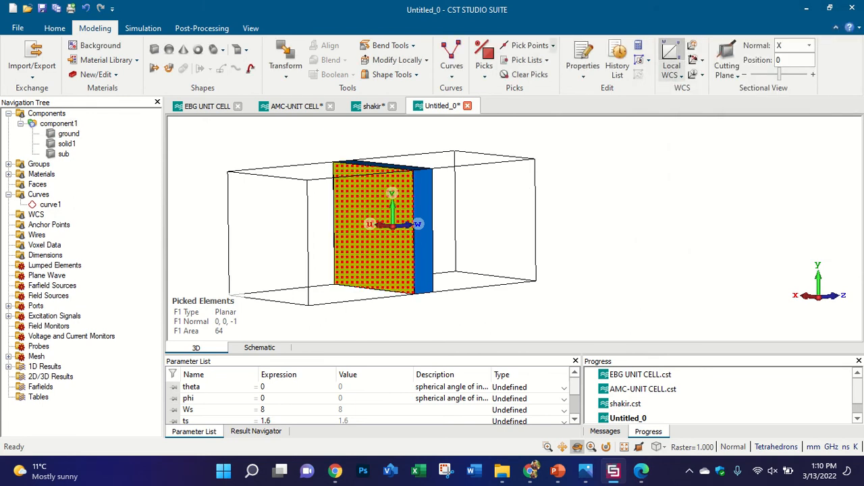
{"action": "left_click", "coordinate": [534, 75]}
{"action": "left_click_drag", "start_coordinate": [486, 148], "coordinate": [567, 145]}
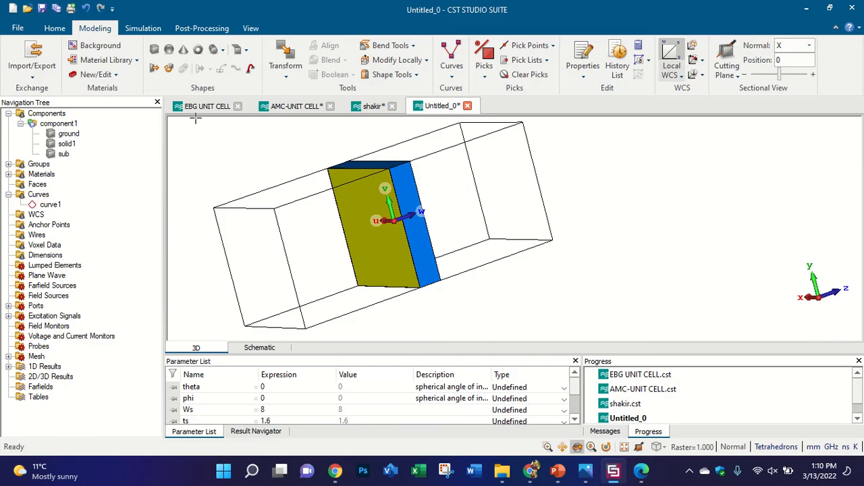
Step: Check the model's background properties and close them without changes
{"action": "left_click_drag", "start_coordinate": [452, 219], "coordinate": [361, 260]}
{"action": "left_click", "coordinate": [163, 31]}
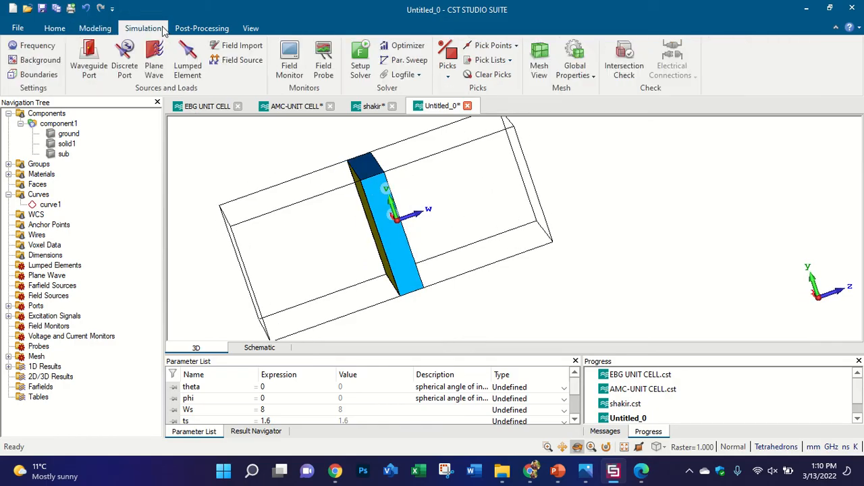
{"action": "left_click", "coordinate": [49, 64]}
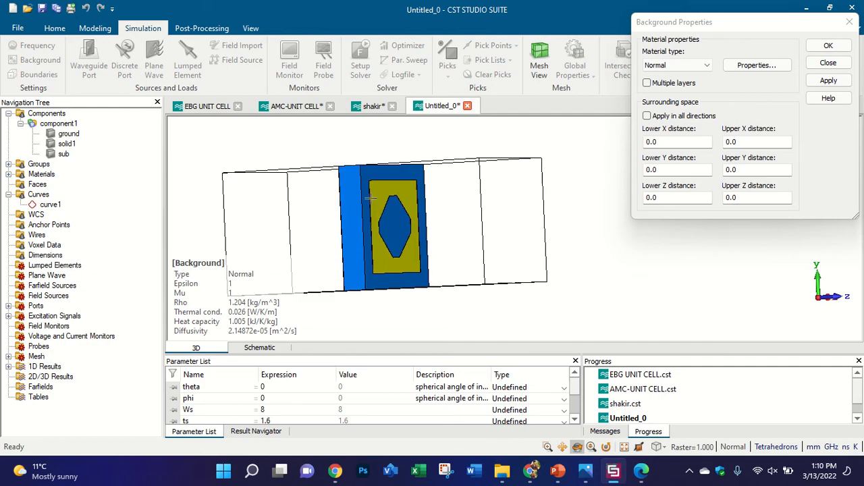
{"action": "left_click_drag", "start_coordinate": [514, 179], "coordinate": [574, 200]}
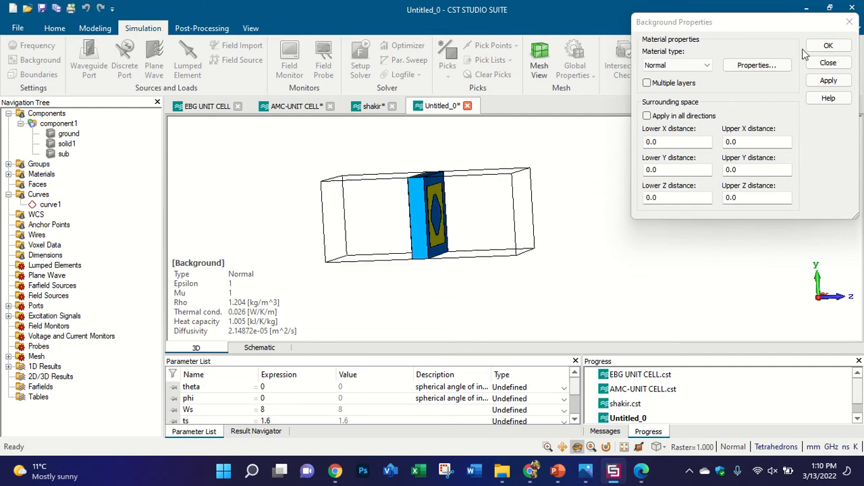
{"action": "left_click", "coordinate": [850, 23]}
Step: Open the boundary conditions and examine the Zmin and Zmax boundaries around the repeated unit cells from several sides
{"action": "left_click", "coordinate": [39, 74]}
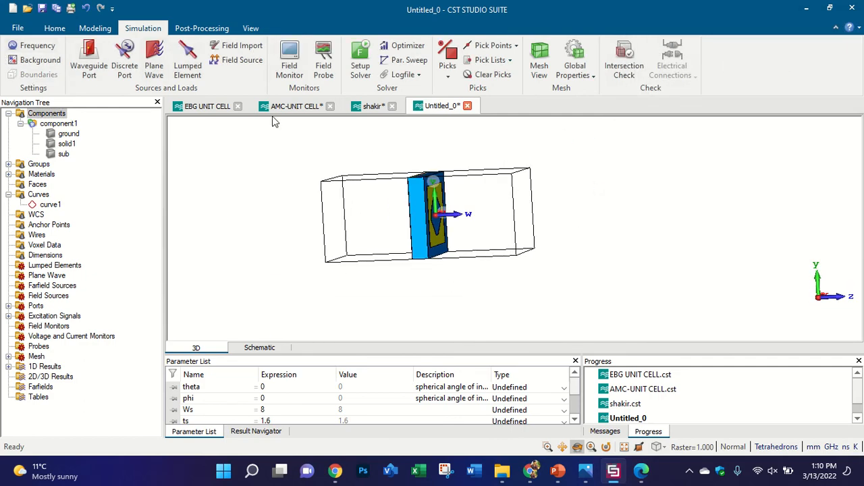
{"action": "left_click_drag", "start_coordinate": [511, 262], "coordinate": [650, 272]}
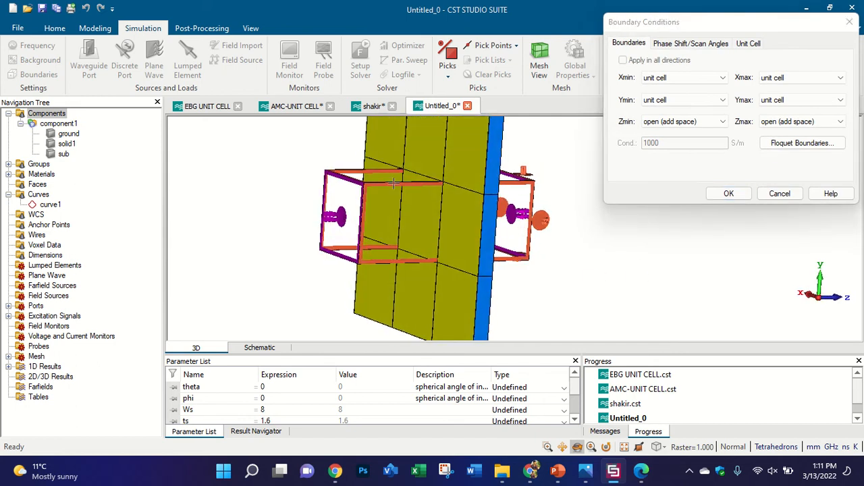
{"action": "left_click_drag", "start_coordinate": [408, 214], "coordinate": [364, 237]}
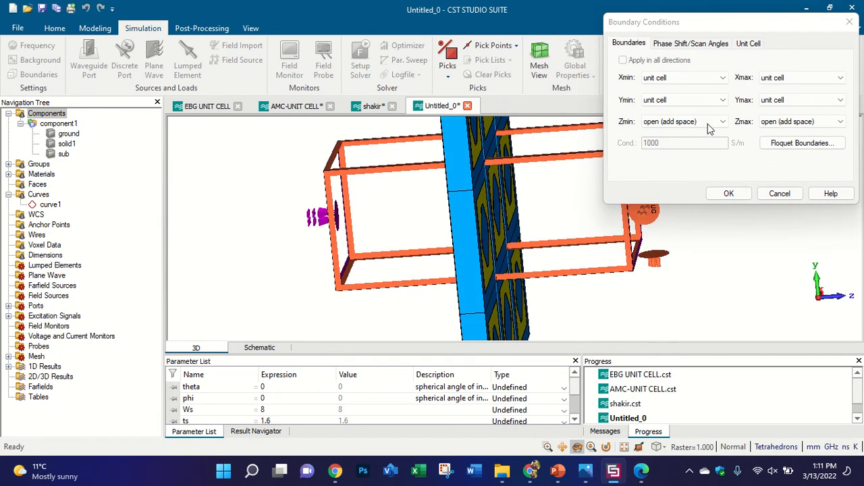
{"action": "scroll", "coordinate": [442, 270], "scroll_direction": "down", "scroll_amount": 3}
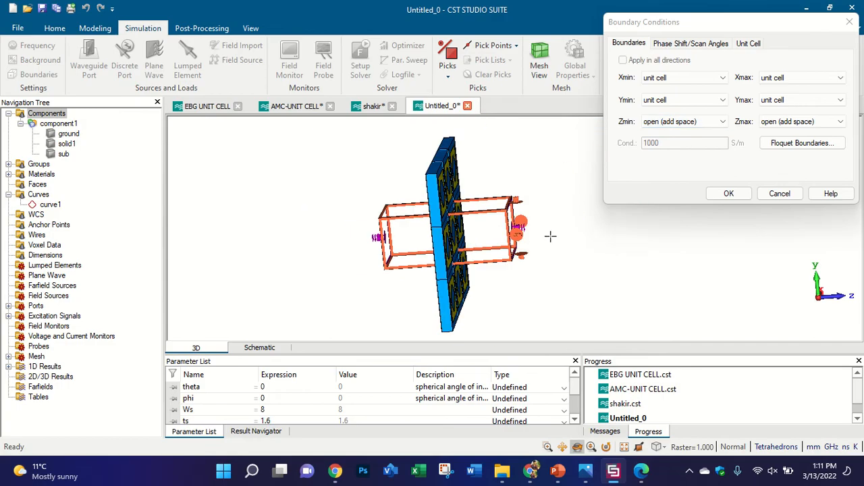
{"action": "left_click_drag", "start_coordinate": [550, 237], "coordinate": [343, 227]}
{"action": "scroll", "coordinate": [459, 233], "scroll_direction": "up", "scroll_amount": 7}
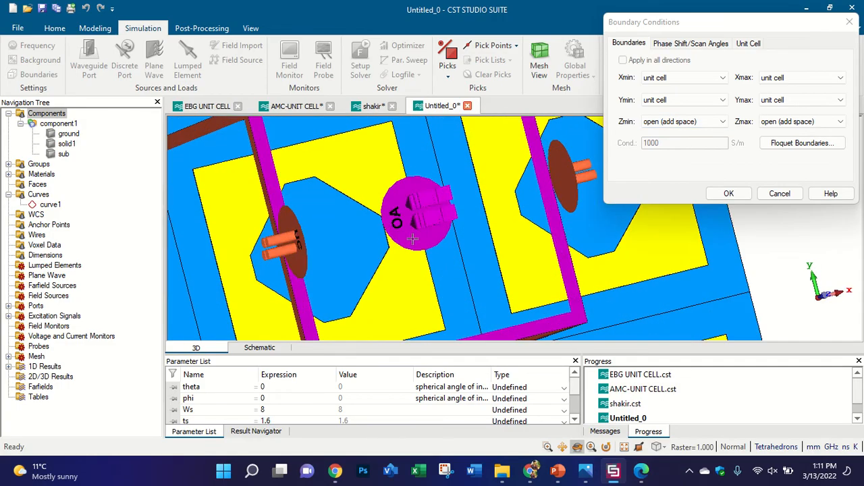
{"action": "left_click_drag", "start_coordinate": [413, 239], "coordinate": [644, 160]}
{"action": "scroll", "coordinate": [525, 182], "scroll_direction": "down", "scroll_amount": 5}
{"action": "left_click_drag", "start_coordinate": [526, 182], "coordinate": [371, 218]}
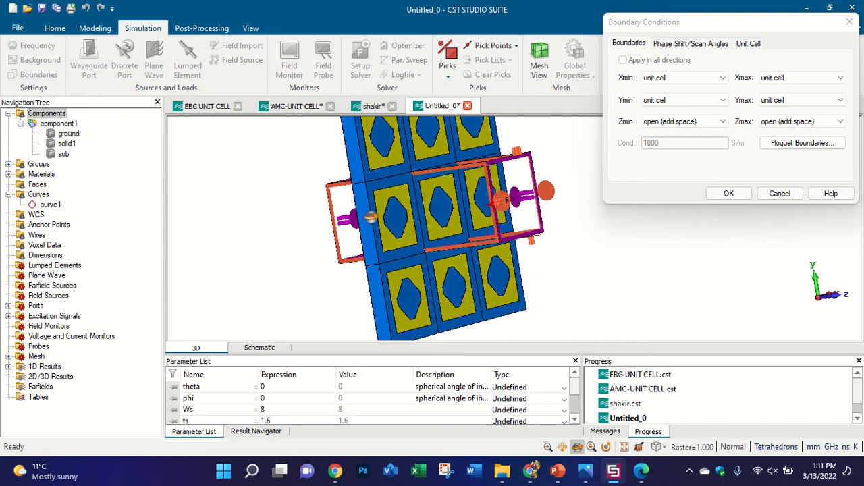
{"action": "left_click_drag", "start_coordinate": [497, 268], "coordinate": [611, 261]}
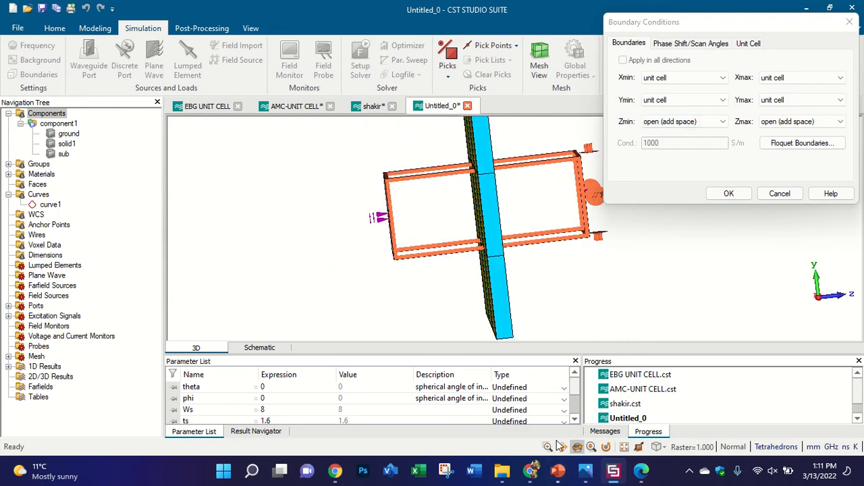
Step: Switch to PowerPoint, add a new slide after slide 14 and delete its title and text placeholders
{"action": "left_click", "coordinate": [558, 471]}
{"action": "right_click", "coordinate": [100, 395]}
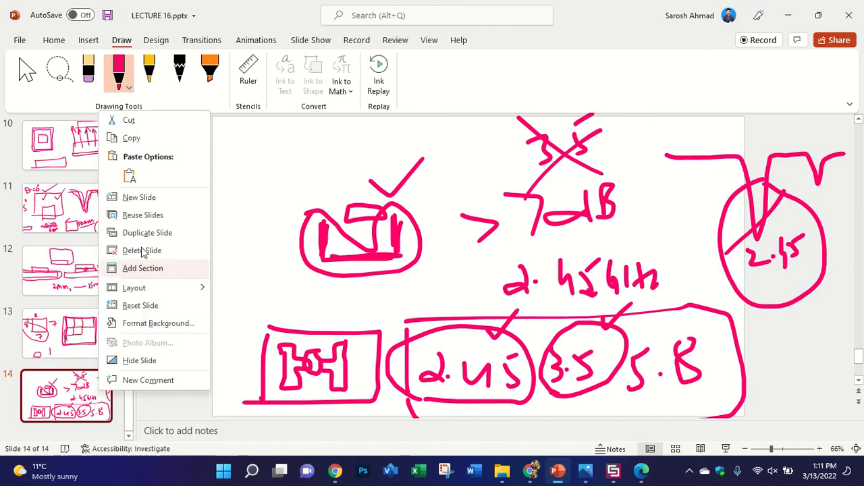
{"action": "left_click", "coordinate": [142, 195]}
{"action": "left_click", "coordinate": [27, 73]}
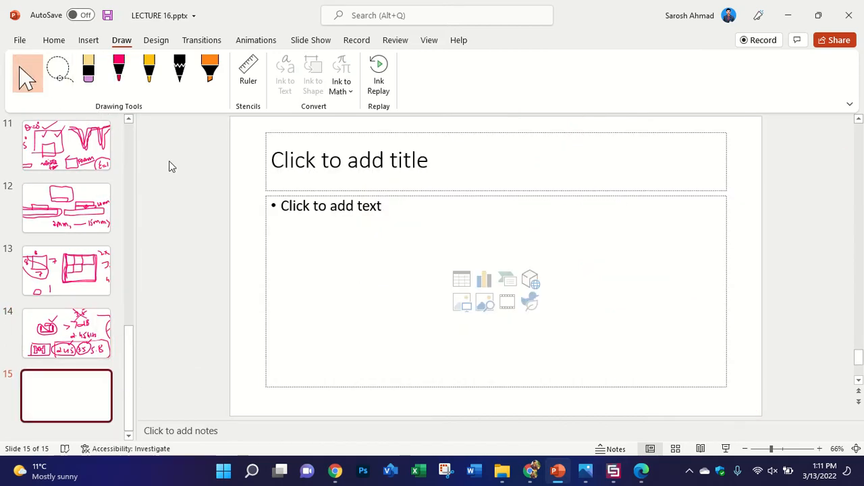
{"action": "key", "text": "ctrl+a"}
{"action": "key", "text": "Delete"}
Step: Sketch a long pink rectangle on the blank slide with a narrow upright slab across its middle
{"action": "left_click", "coordinate": [119, 71]}
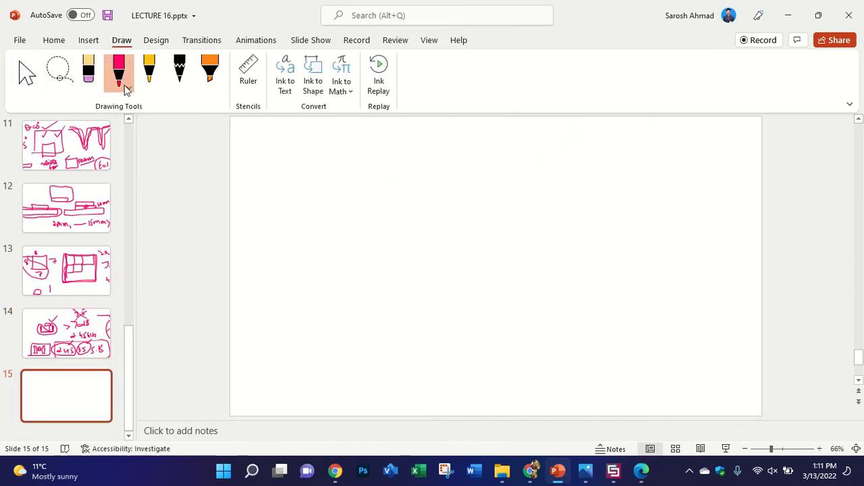
{"action": "mouse_move", "coordinate": [369, 190]}
{"action": "left_mouse_down"}
{"action": "mouse_move", "coordinate": [368, 249]}
{"action": "mouse_move", "coordinate": [401, 187]}
{"action": "mouse_move", "coordinate": [658, 185]}
{"action": "mouse_move", "coordinate": [659, 264]}
{"action": "mouse_move", "coordinate": [428, 276]}
{"action": "mouse_move", "coordinate": [365, 251]}
{"action": "left_mouse_up"}
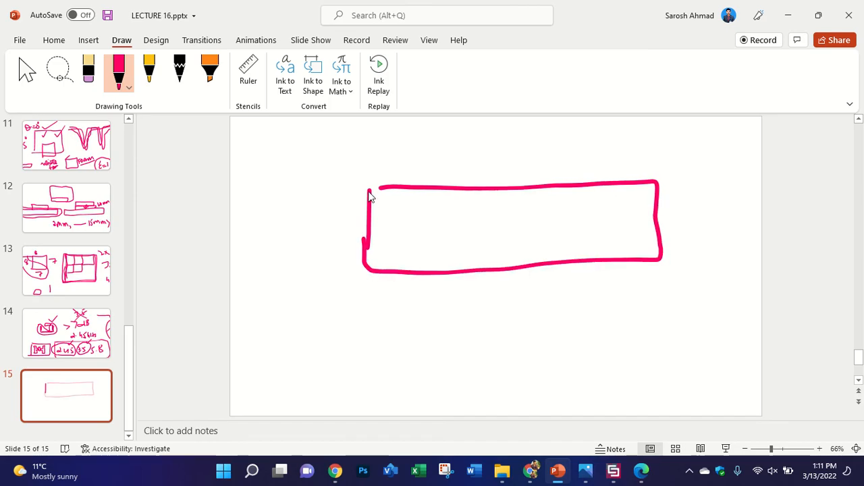
{"action": "left_click_drag", "start_coordinate": [367, 193], "coordinate": [380, 188]}
{"action": "mouse_move", "coordinate": [499, 191]}
{"action": "left_mouse_down"}
{"action": "mouse_move", "coordinate": [491, 272]}
{"action": "mouse_move", "coordinate": [520, 193]}
{"action": "mouse_move", "coordinate": [497, 195]}
{"action": "left_mouse_up"}
Step: Circle the rectangle's left end and handwrite Zmin beside it and Zmax beside the right end
{"action": "mouse_move", "coordinate": [364, 168]}
{"action": "left_mouse_down"}
{"action": "mouse_move", "coordinate": [331, 243]}
{"action": "mouse_move", "coordinate": [409, 189]}
{"action": "mouse_move", "coordinate": [370, 164]}
{"action": "left_mouse_up"}
{"action": "mouse_move", "coordinate": [153, 241]}
{"action": "left_mouse_down"}
{"action": "mouse_move", "coordinate": [268, 245]}
{"action": "mouse_move", "coordinate": [273, 226]}
{"action": "mouse_move", "coordinate": [287, 225]}
{"action": "left_mouse_up"}
{"action": "left_click", "coordinate": [253, 217]}
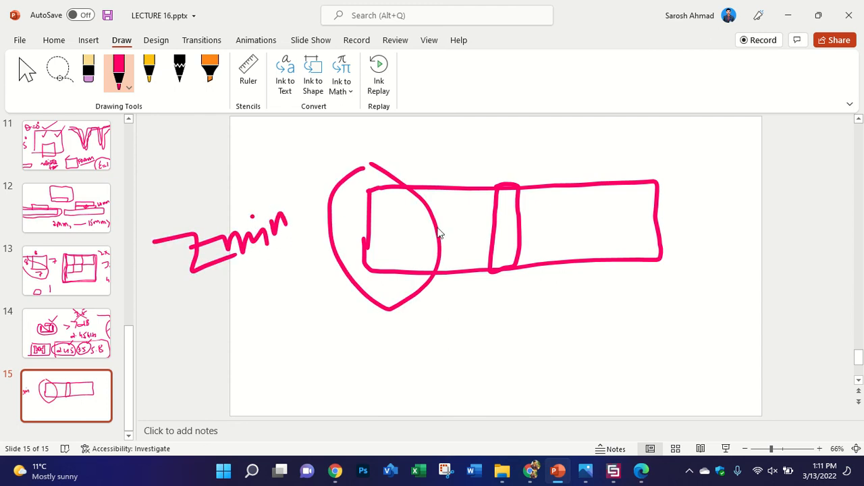
{"action": "mouse_move", "coordinate": [676, 201]}
{"action": "left_mouse_down"}
{"action": "mouse_move", "coordinate": [696, 245]}
{"action": "mouse_move", "coordinate": [720, 231]}
{"action": "left_mouse_up"}
{"action": "left_click_drag", "start_coordinate": [672, 219], "coordinate": [767, 213]}
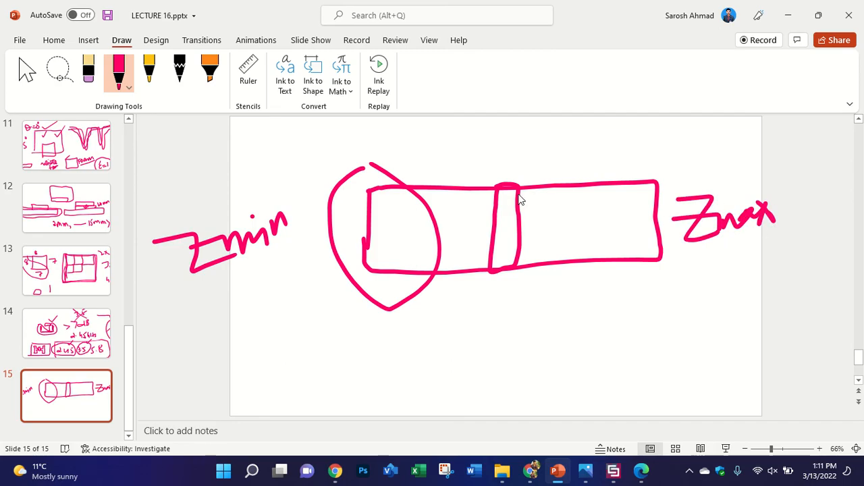
Step: Draw a patch on the slab's Zmax side with an arrow labelled Patch, and a thin ground layer on the Zmin side
{"action": "left_click_drag", "start_coordinate": [534, 192], "coordinate": [513, 241]}
{"action": "left_click_drag", "start_coordinate": [540, 217], "coordinate": [585, 144]}
{"action": "mouse_move", "coordinate": [553, 156]}
{"action": "left_mouse_down"}
{"action": "mouse_move", "coordinate": [584, 143]}
{"action": "mouse_move", "coordinate": [585, 168]}
{"action": "left_mouse_up"}
{"action": "mouse_move", "coordinate": [593, 128]}
{"action": "left_mouse_down"}
{"action": "mouse_move", "coordinate": [622, 158]}
{"action": "mouse_move", "coordinate": [646, 128]}
{"action": "mouse_move", "coordinate": [660, 152]}
{"action": "left_mouse_up"}
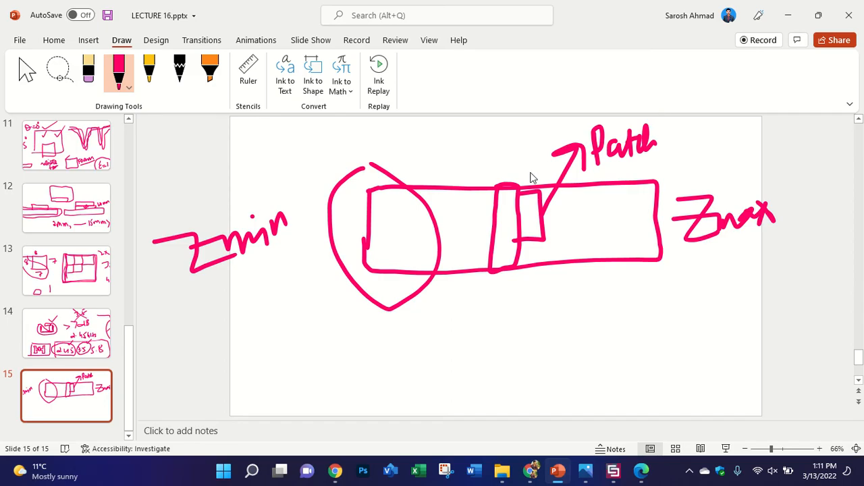
{"action": "mouse_move", "coordinate": [496, 194]}
{"action": "left_mouse_down"}
{"action": "mouse_move", "coordinate": [480, 254]}
{"action": "mouse_move", "coordinate": [486, 282]}
{"action": "mouse_move", "coordinate": [495, 187]}
{"action": "left_mouse_up"}
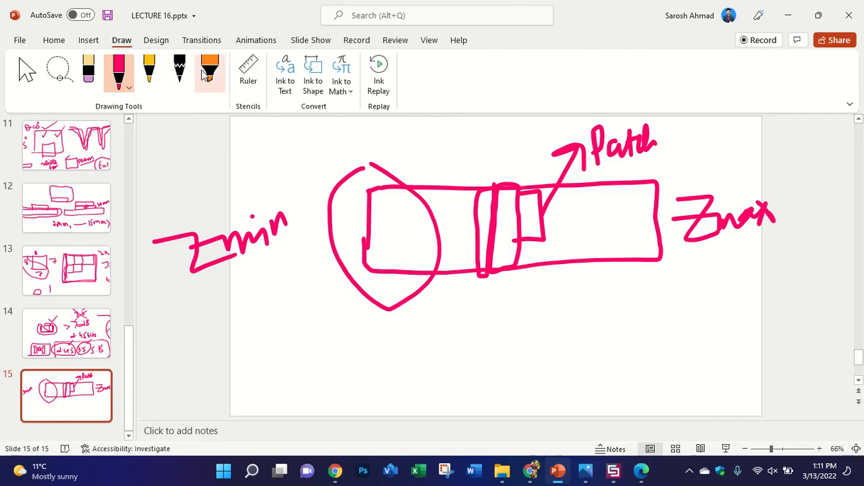
Step: Cross out the Zmin side of the sketched box in yellow ink
{"action": "left_click", "coordinate": [149, 71]}
{"action": "left_click_drag", "start_coordinate": [444, 167], "coordinate": [415, 226]}
{"action": "left_click_drag", "start_coordinate": [400, 270], "coordinate": [381, 289]}
{"action": "left_click_drag", "start_coordinate": [376, 150], "coordinate": [444, 274]}
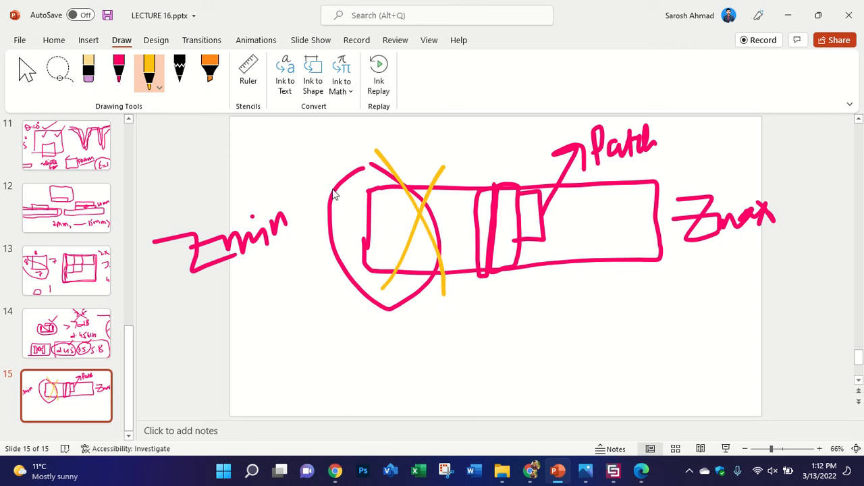
Step: Switch back to CST Studio Suite, set the Zmin boundary to electric (Et = 0), inspect it around the cells and accept the boundary conditions
{"action": "mouse_move", "coordinate": [338, 201]}
{"action": "left_mouse_down"}
{"action": "mouse_move", "coordinate": [359, 217]}
{"action": "mouse_move", "coordinate": [391, 182]}
{"action": "mouse_move", "coordinate": [478, 205]}
{"action": "mouse_move", "coordinate": [401, 214]}
{"action": "left_mouse_up"}
{"action": "left_click", "coordinate": [613, 470]}
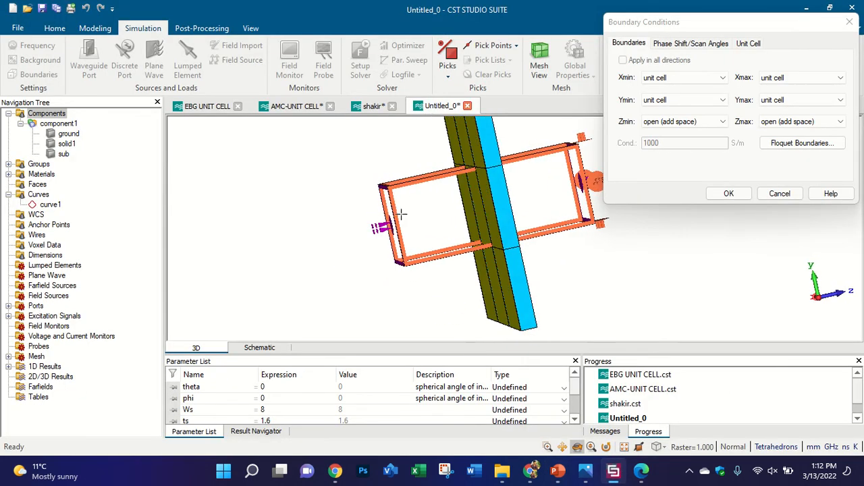
{"action": "left_click", "coordinate": [707, 122]}
{"action": "left_click", "coordinate": [705, 134]}
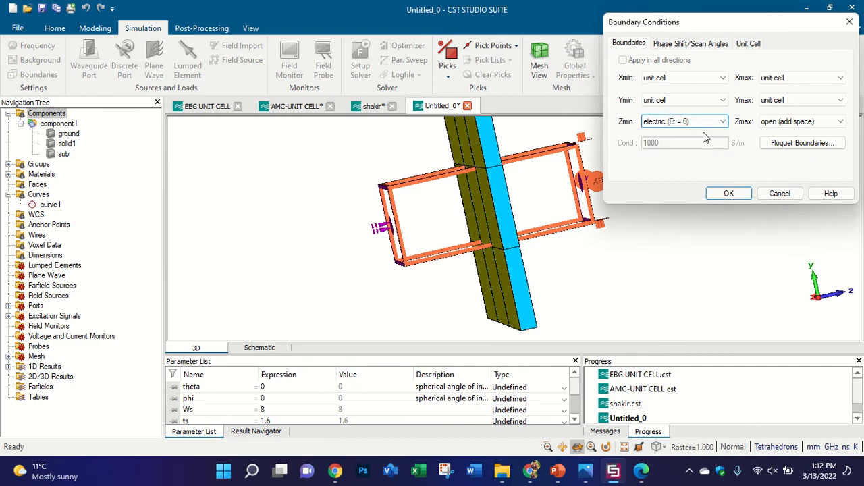
{"action": "left_click_drag", "start_coordinate": [516, 232], "coordinate": [441, 260]}
{"action": "scroll", "coordinate": [515, 223], "scroll_direction": "up", "scroll_amount": 5}
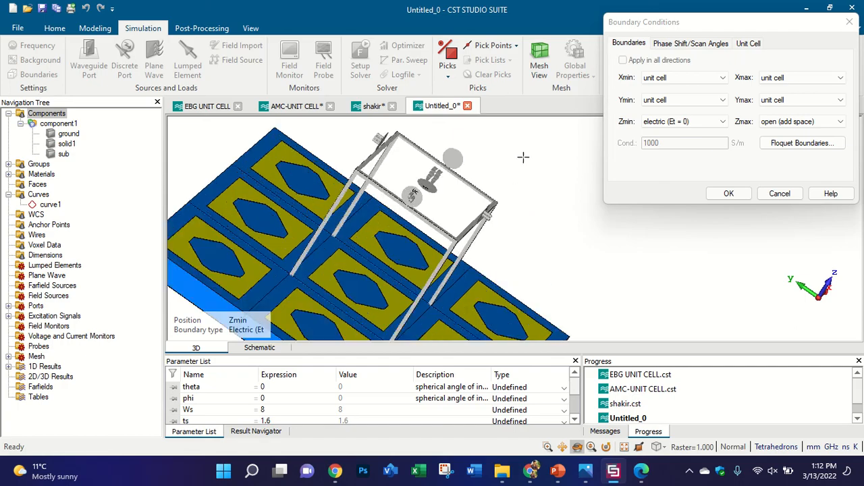
{"action": "left_click_drag", "start_coordinate": [569, 178], "coordinate": [702, 268]}
{"action": "scroll", "coordinate": [479, 191], "scroll_direction": "down", "scroll_amount": 2}
{"action": "left_click_drag", "start_coordinate": [429, 232], "coordinate": [287, 174]}
{"action": "left_click_drag", "start_coordinate": [574, 193], "coordinate": [410, 188]}
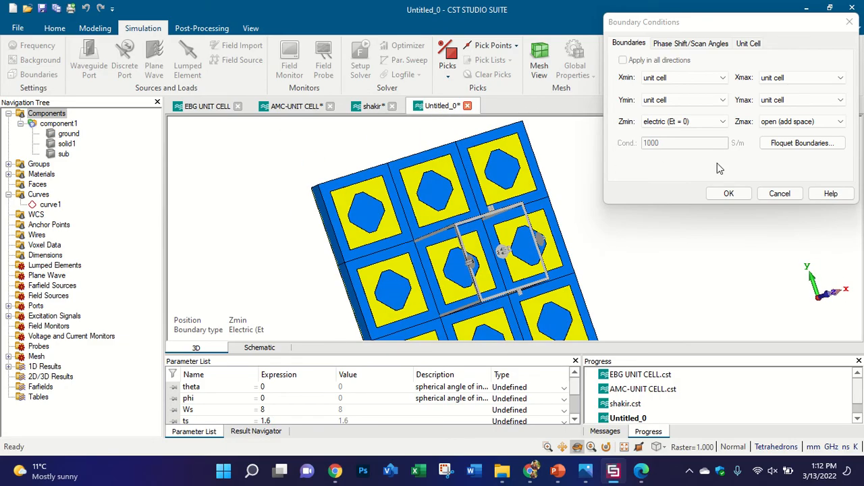
{"action": "left_click", "coordinate": [729, 193]}
Step: Translate a copy of component1 by 8 along U to place a second unit cell beside the first
{"action": "left_click_drag", "start_coordinate": [435, 149], "coordinate": [387, 284]}
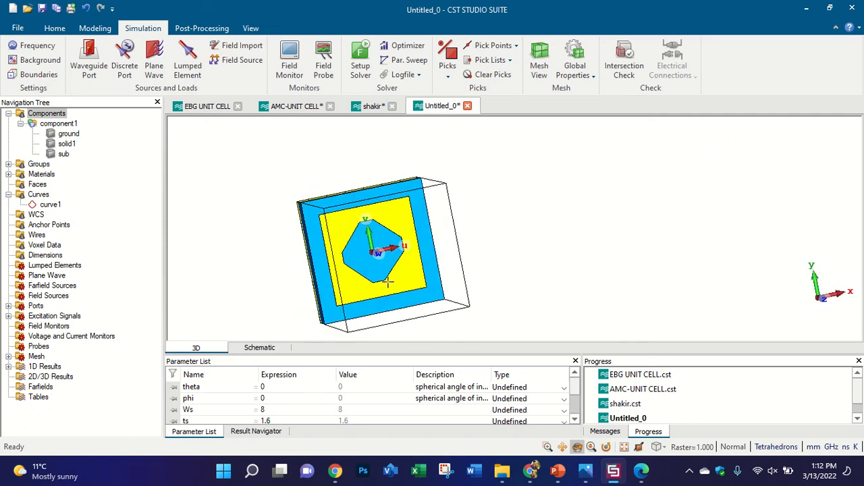
{"action": "scroll", "coordinate": [430, 215], "scroll_direction": "down", "scroll_amount": 5}
{"action": "scroll", "coordinate": [401, 252], "scroll_direction": "up", "scroll_amount": 2}
{"action": "left_click_drag", "start_coordinate": [401, 253], "coordinate": [502, 209]}
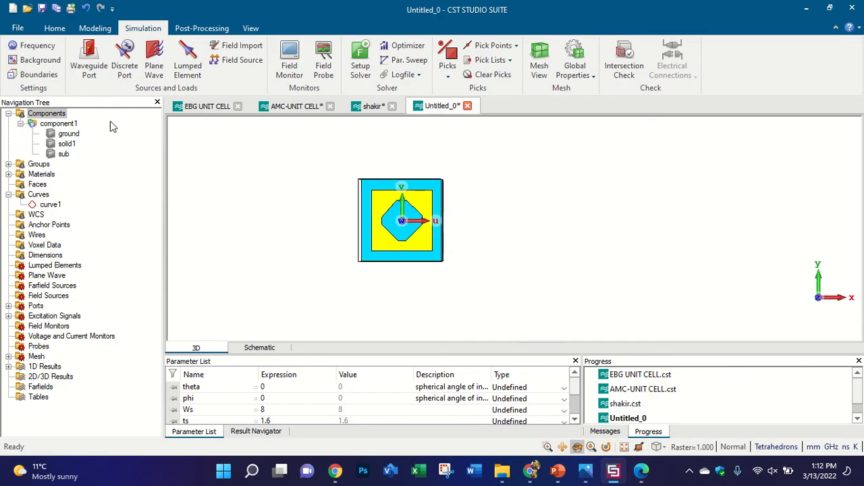
{"action": "left_click", "coordinate": [95, 28]}
{"action": "left_click", "coordinate": [71, 126]}
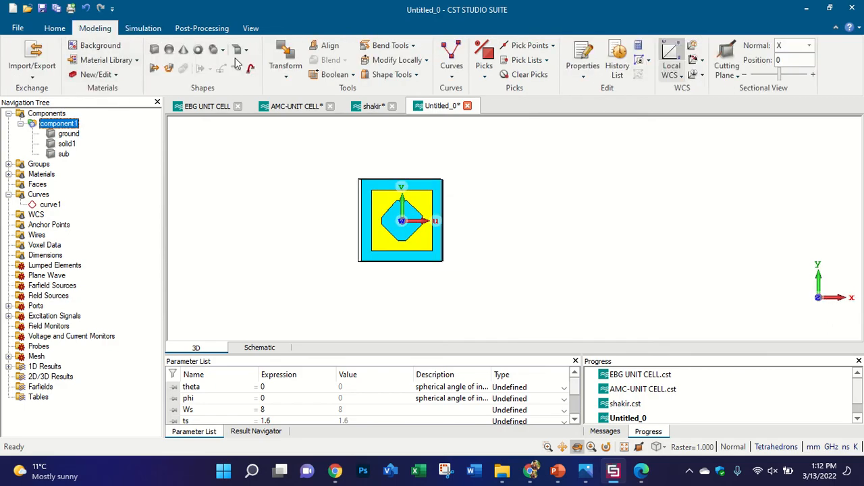
{"action": "left_click", "coordinate": [286, 64]}
{"action": "left_click_drag", "start_coordinate": [461, 223], "coordinate": [541, 230]}
{"action": "scroll", "coordinate": [438, 216], "scroll_direction": "up", "scroll_amount": 10}
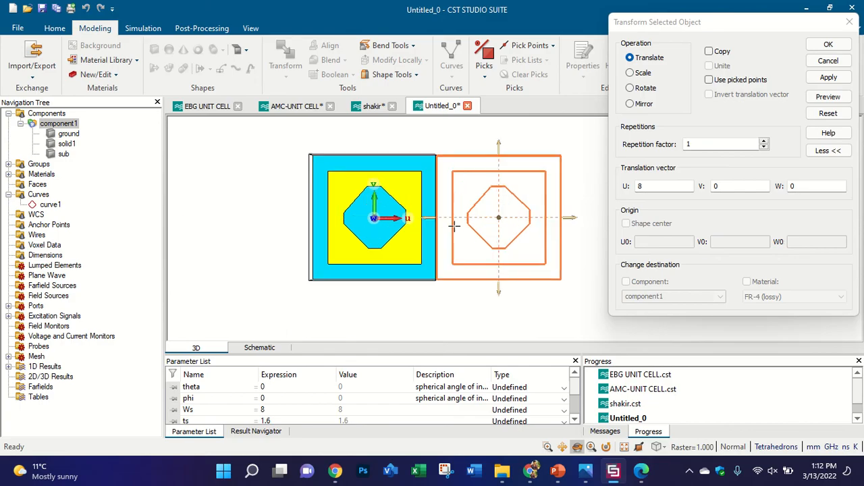
{"action": "scroll", "coordinate": [419, 211], "scroll_direction": "down", "scroll_amount": 10}
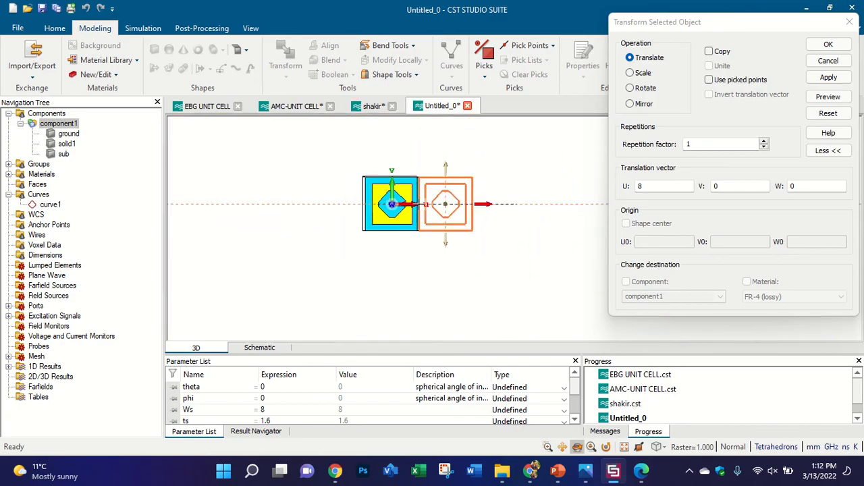
{"action": "left_click", "coordinate": [718, 54]}
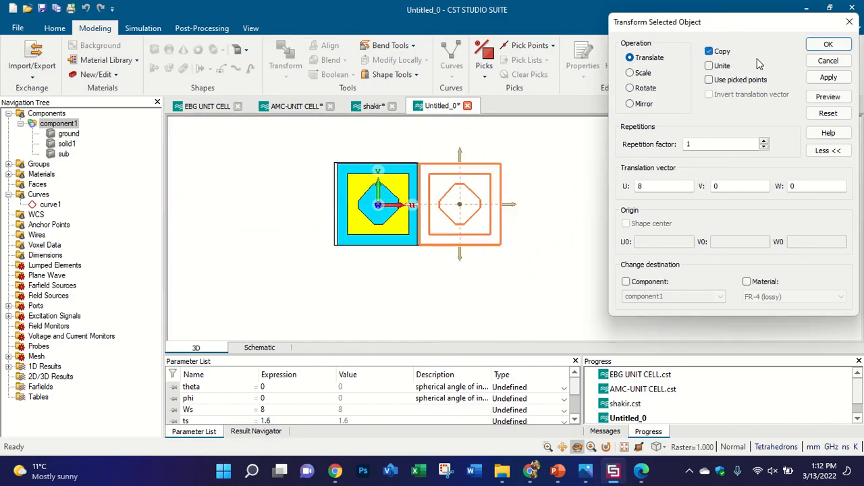
{"action": "left_click", "coordinate": [828, 77]}
Step: Translate a copy of the two-cell row by -8 along V to form a 2 × 2 arrangement
{"action": "left_click_drag", "start_coordinate": [420, 156], "coordinate": [427, 236]}
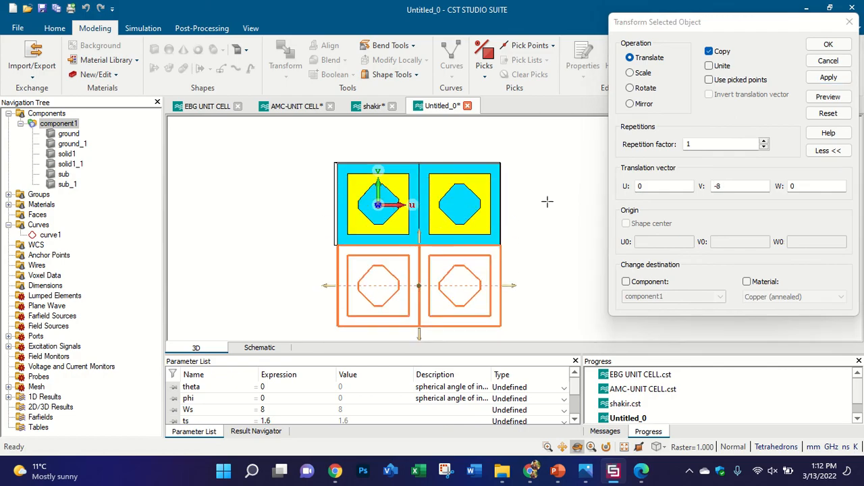
{"action": "left_click_drag", "start_coordinate": [547, 202], "coordinate": [588, 54]}
{"action": "left_click", "coordinate": [828, 44]}
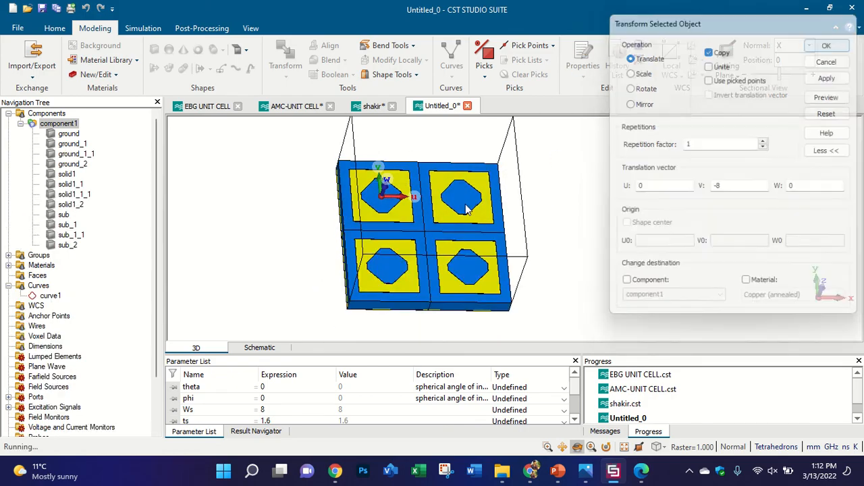
Step: Undo both translated copies, leaving only the original unit cell
{"action": "left_click_drag", "start_coordinate": [466, 209], "coordinate": [425, 232]}
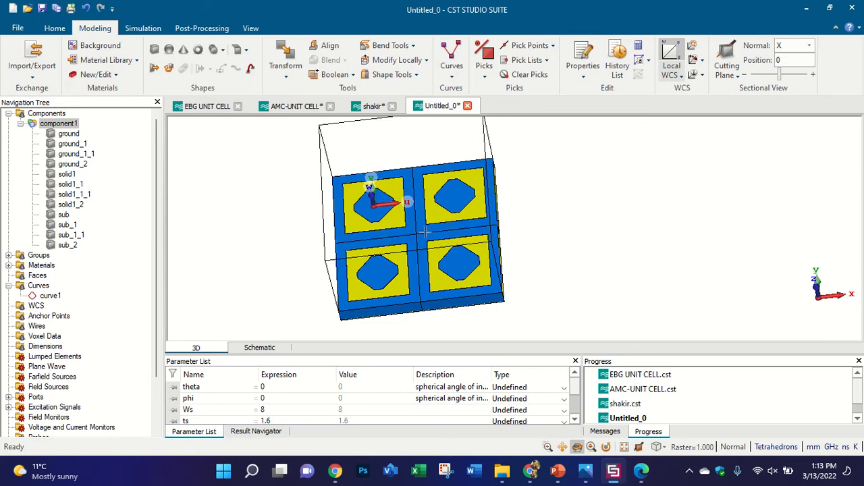
{"action": "key", "text": "ctrl+z"}
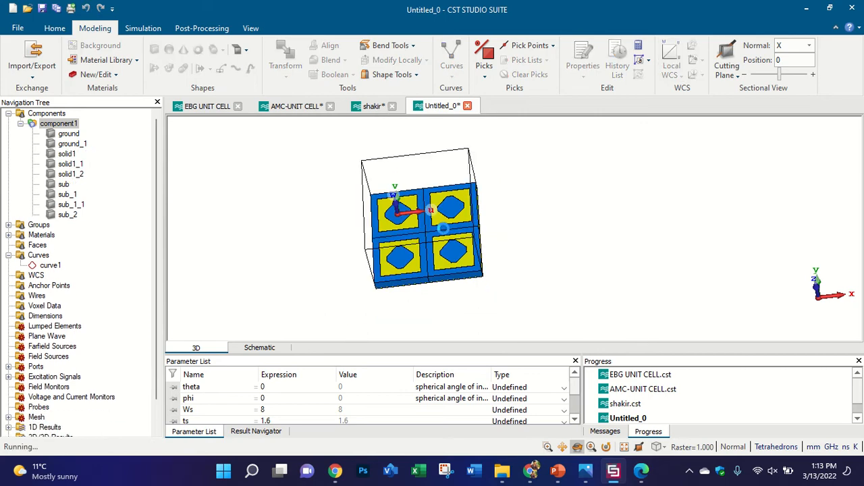
{"action": "key", "text": "ctrl+z"}
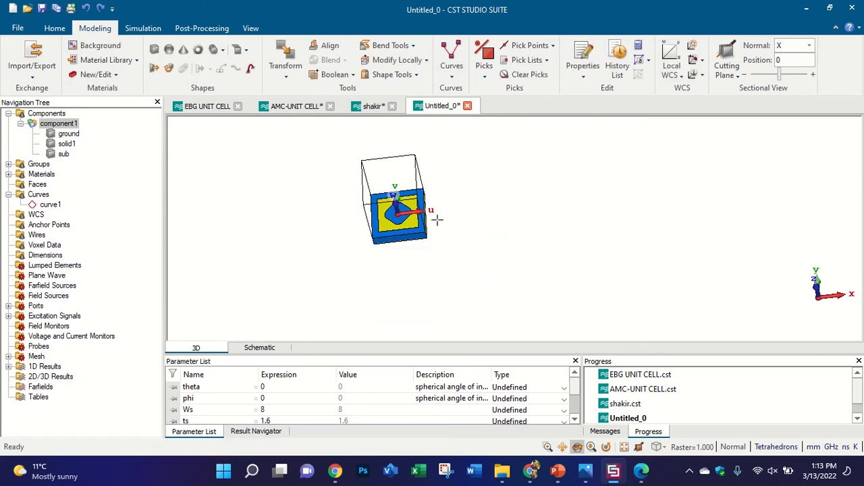
Step: Open the boundary conditions and examine the boundary types available for Xmin
{"action": "left_click", "coordinate": [138, 31]}
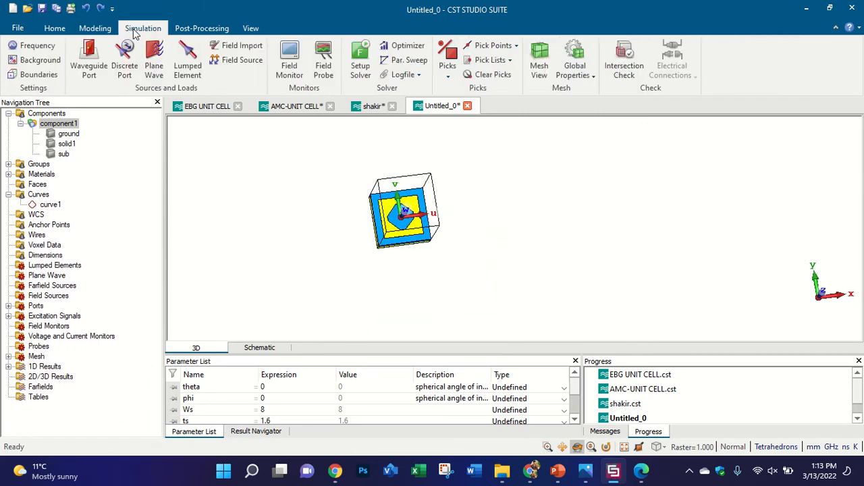
{"action": "left_click", "coordinate": [34, 75]}
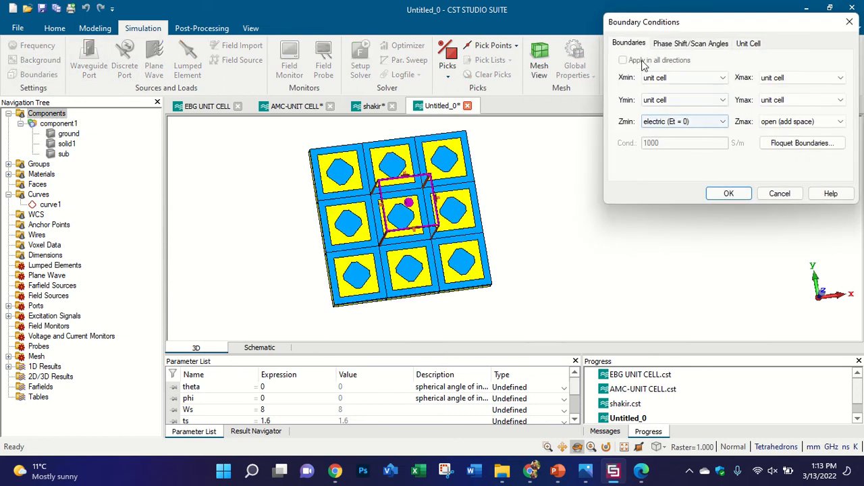
{"action": "left_click", "coordinate": [672, 79]}
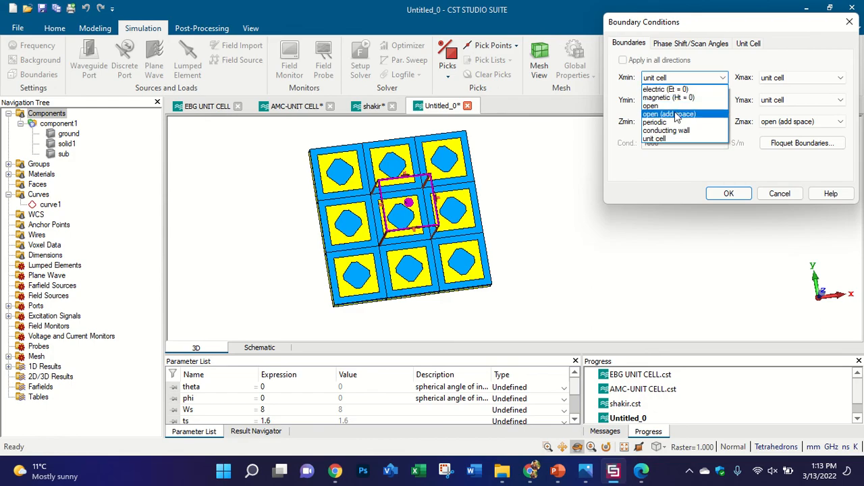
{"action": "left_click", "coordinate": [685, 80]}
{"action": "left_click", "coordinate": [685, 80]}
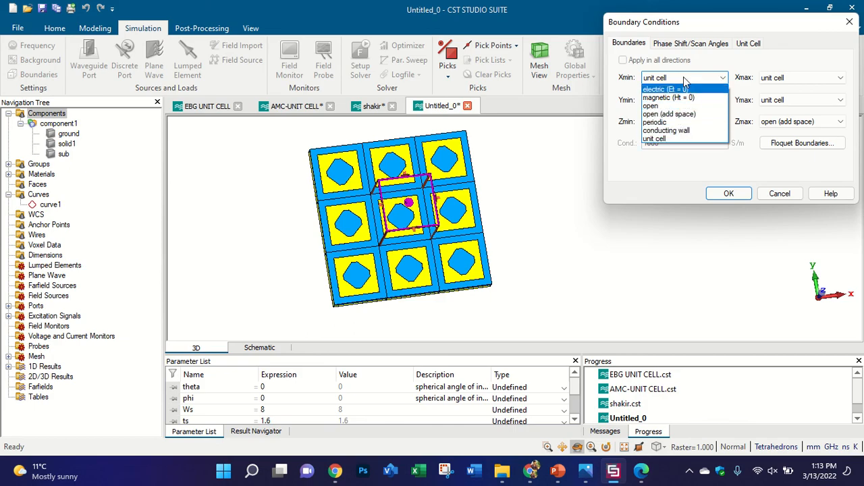
{"action": "left_click", "coordinate": [692, 52]}
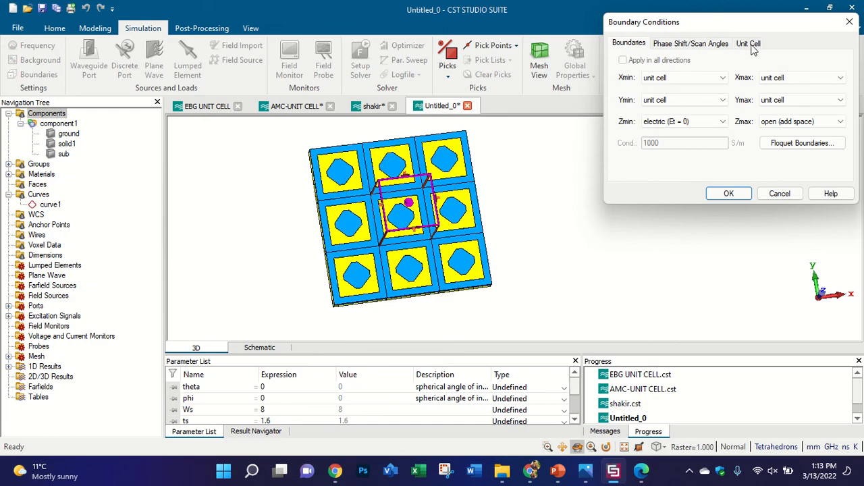
Step: Review the unit cell periodicity settings and the phase shift/scan angle settings of the boundary conditions
{"action": "left_click", "coordinate": [749, 44]}
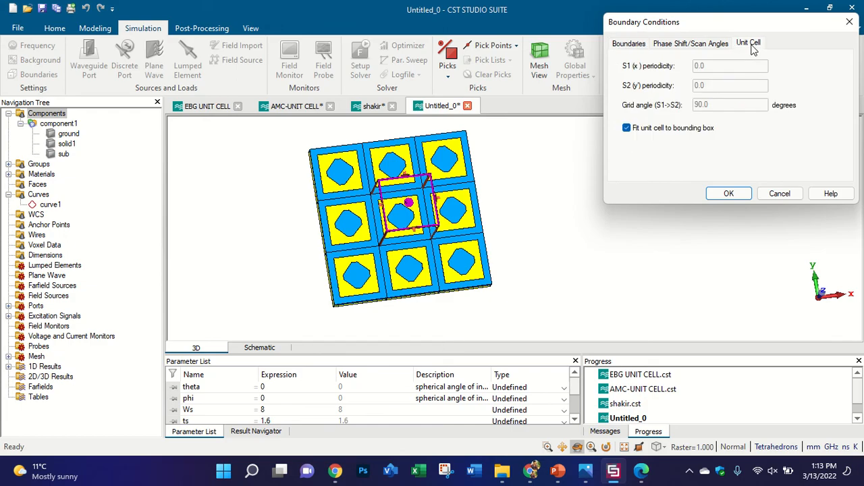
{"action": "left_click", "coordinate": [723, 45]}
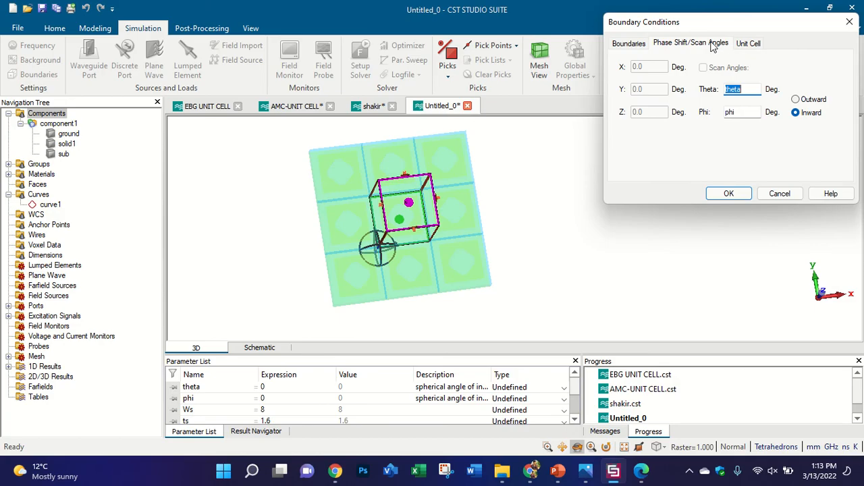
{"action": "left_click", "coordinate": [639, 43]}
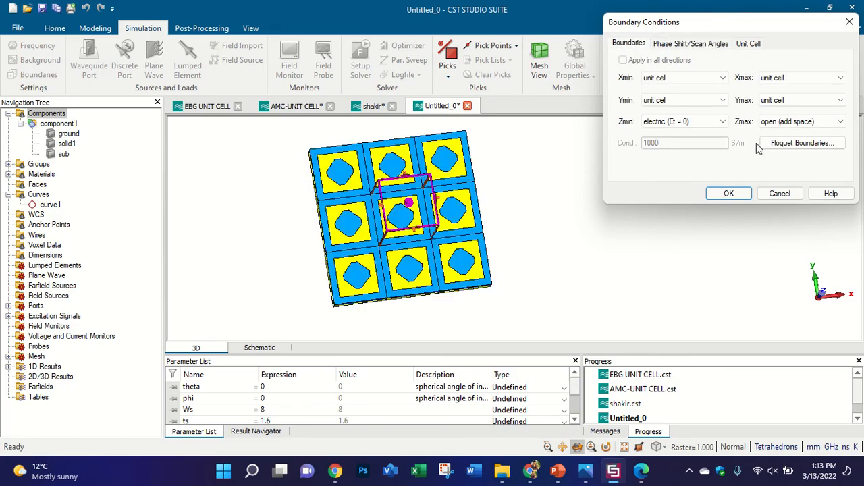
Step: Inspect the Floquet boundary settings, including the port selection, and close them without changes
{"action": "left_click", "coordinate": [773, 145]}
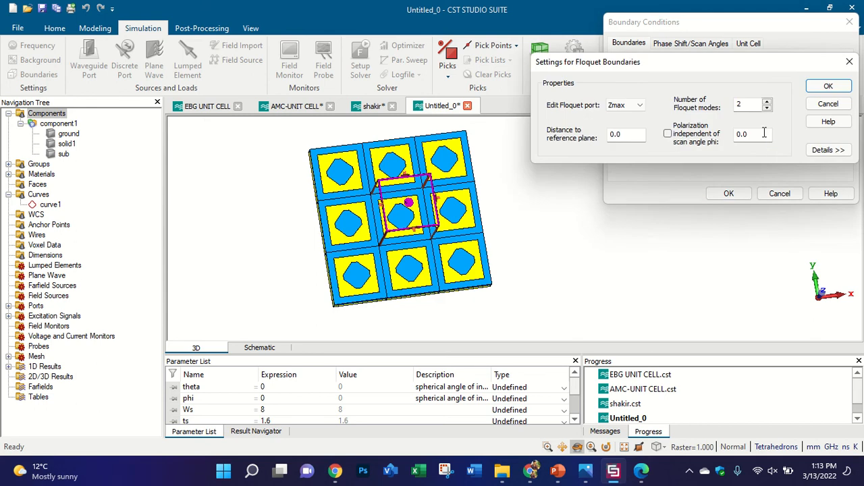
{"action": "left_click", "coordinate": [641, 106]}
{"action": "left_click", "coordinate": [644, 110]}
{"action": "left_click", "coordinate": [848, 68]}
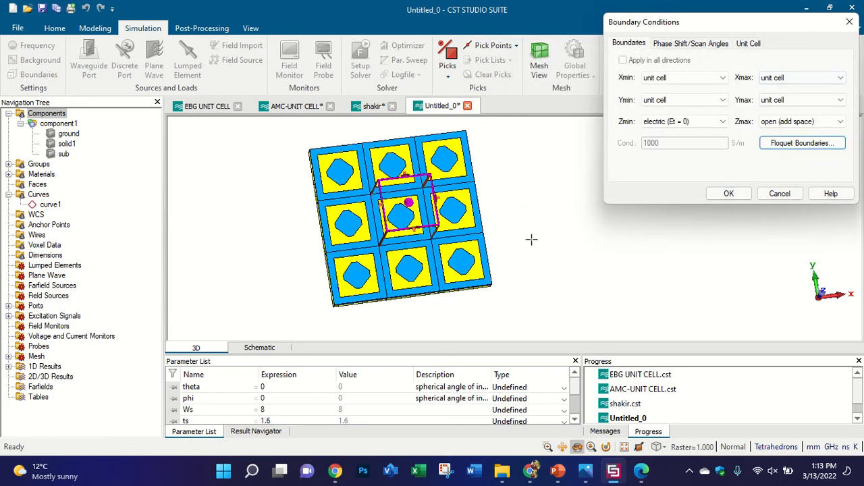
Step: Check the boundaries around the cell array and the theta and phi scan angles, and dismiss the boundary conditions
{"action": "left_click_drag", "start_coordinate": [531, 239], "coordinate": [608, 221]}
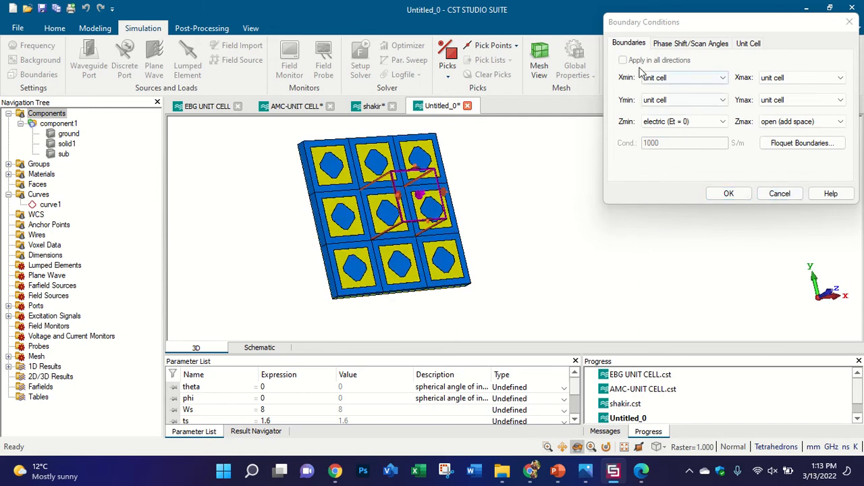
{"action": "left_click", "coordinate": [673, 45]}
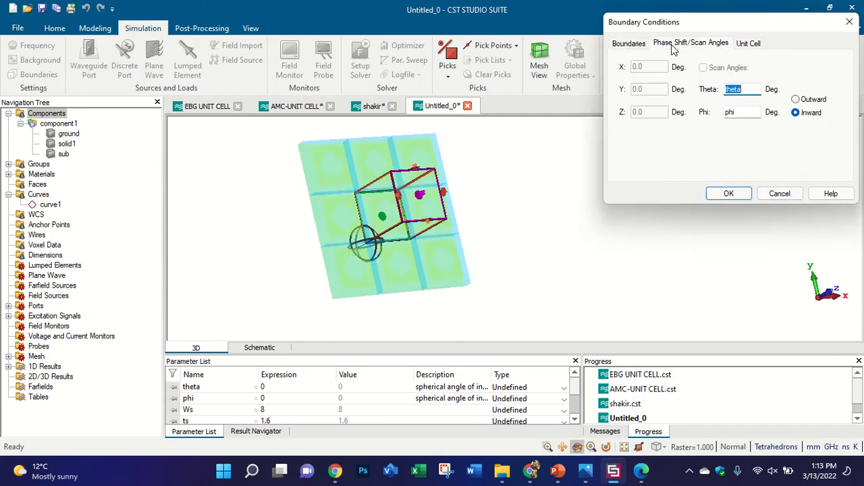
{"action": "left_click", "coordinate": [629, 43]}
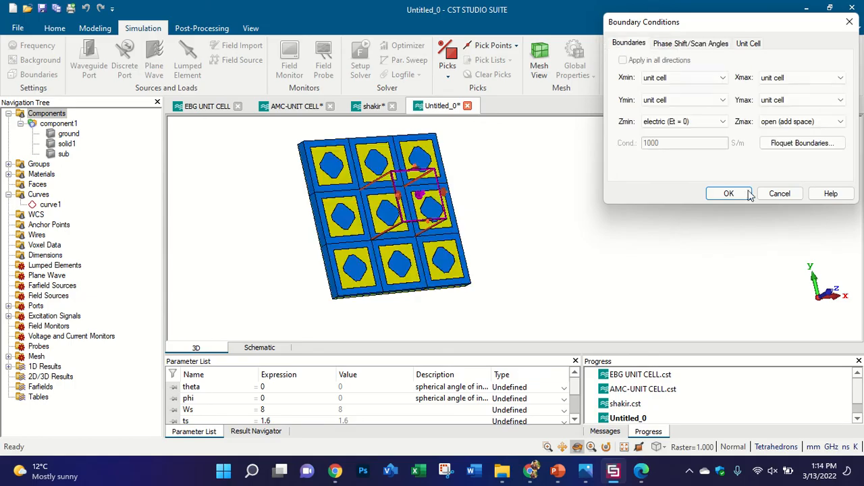
{"action": "left_click", "coordinate": [777, 194]}
Step: Start a full-plane waveguide port and preview its placement on the unit cell with X, Y and Z normals
{"action": "left_click_drag", "start_coordinate": [511, 226], "coordinate": [419, 244]}
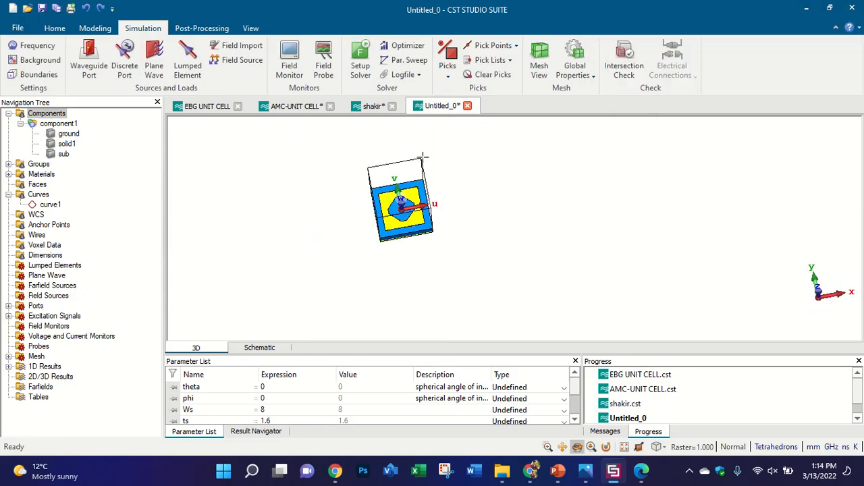
{"action": "scroll", "coordinate": [423, 158], "scroll_direction": "up", "scroll_amount": 3}
{"action": "left_click_drag", "start_coordinate": [425, 162], "coordinate": [535, 209]}
{"action": "left_click", "coordinate": [89, 61]}
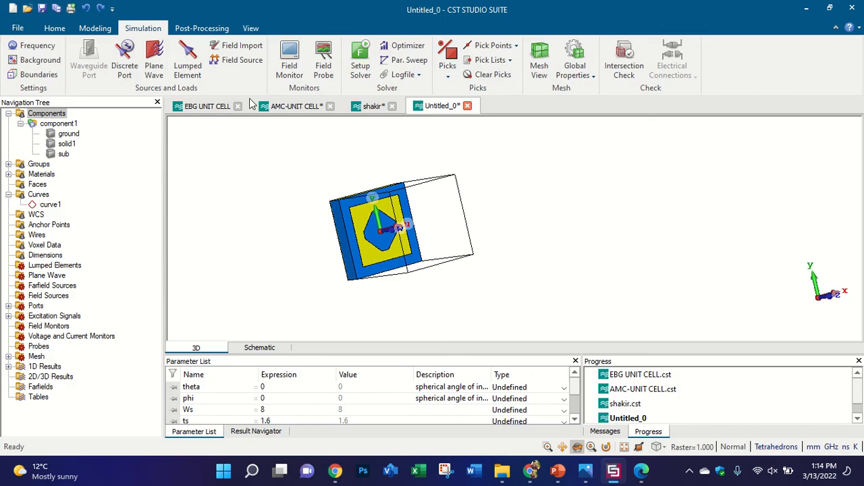
{"action": "left_click_drag", "start_coordinate": [495, 252], "coordinate": [440, 143]}
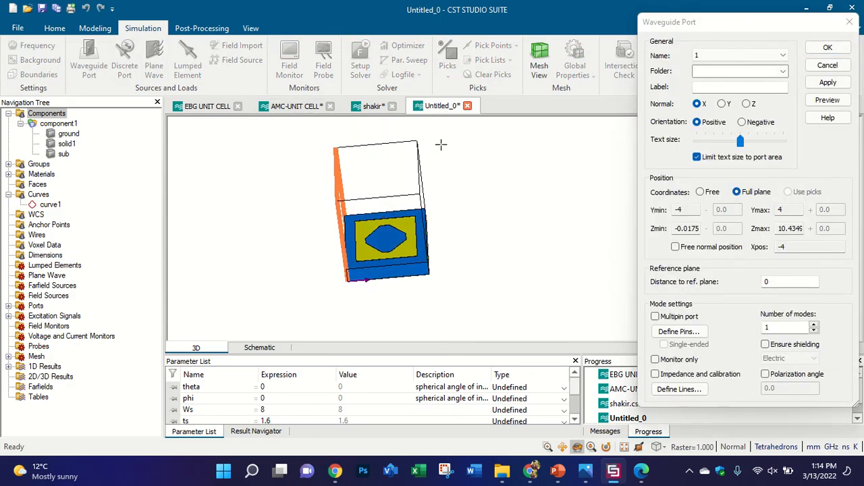
{"action": "left_click_drag", "start_coordinate": [397, 178], "coordinate": [475, 197]}
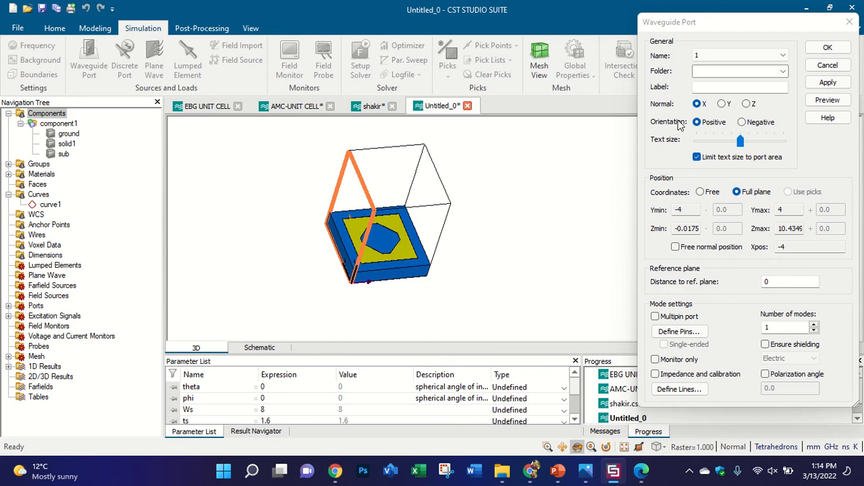
{"action": "left_click", "coordinate": [723, 105]}
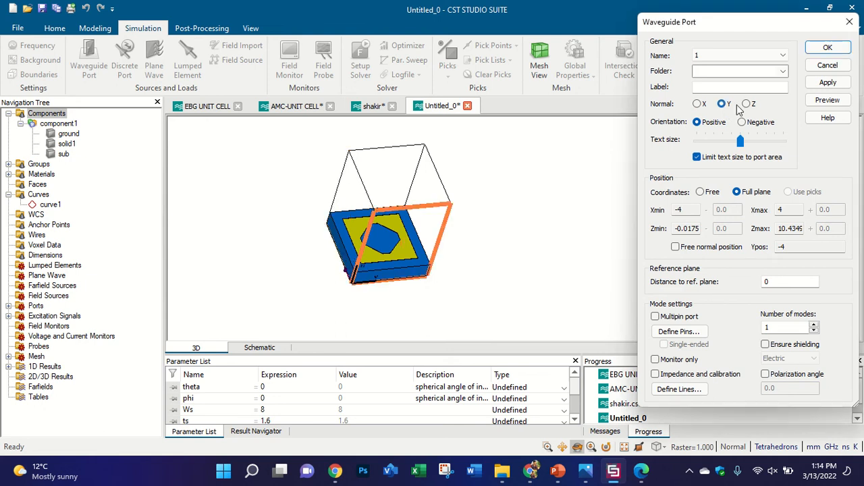
{"action": "left_click", "coordinate": [746, 106]}
{"action": "left_click_drag", "start_coordinate": [583, 225], "coordinate": [597, 170]}
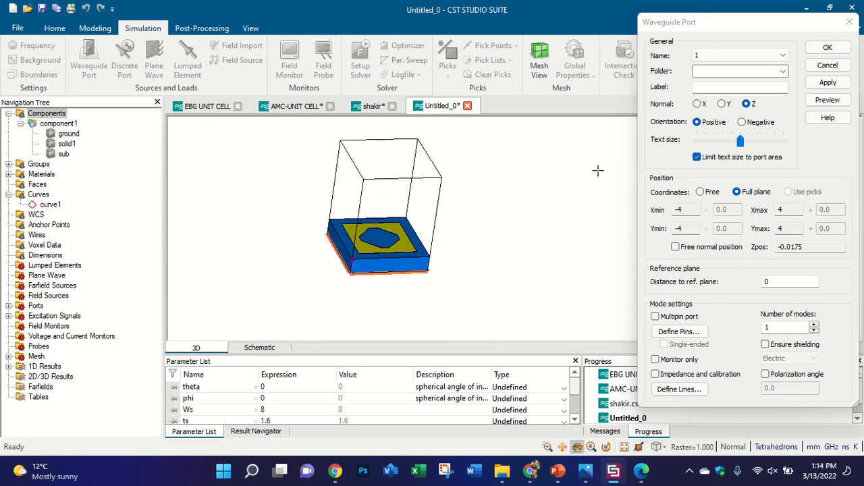
{"action": "left_click", "coordinate": [698, 108]}
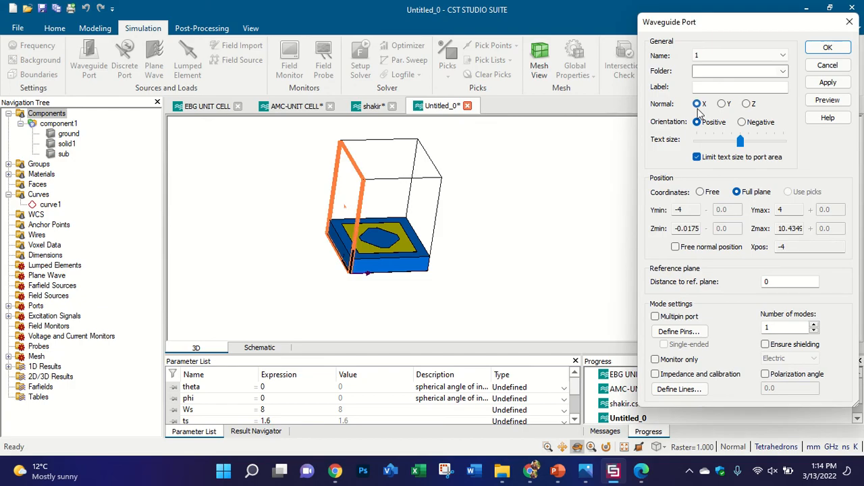
{"action": "left_click", "coordinate": [724, 105]}
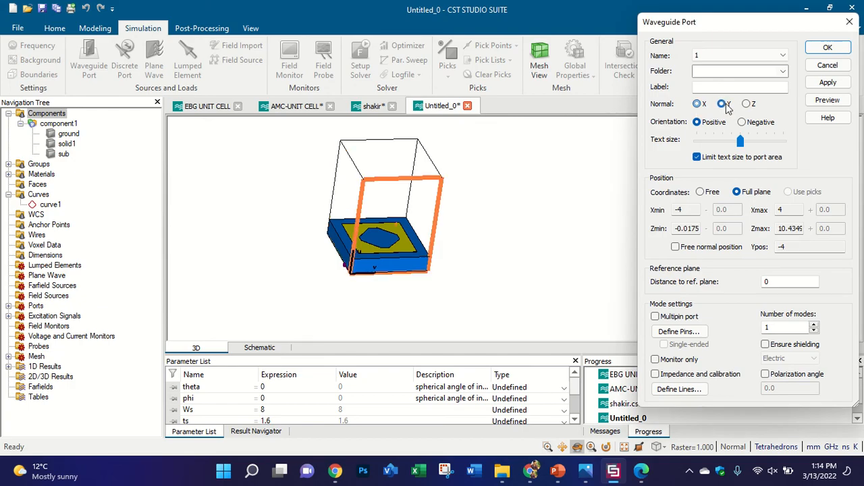
{"action": "left_click", "coordinate": [747, 105]}
Step: Try a free normal position for the Z-normal waveguide port, and discard the port definition
{"action": "left_click_drag", "start_coordinate": [246, 249], "coordinate": [465, 189]}
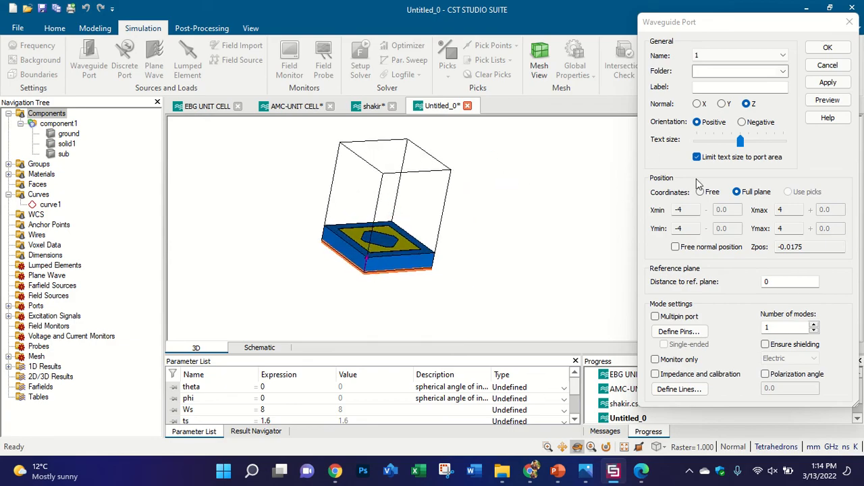
{"action": "left_click", "coordinate": [678, 247]}
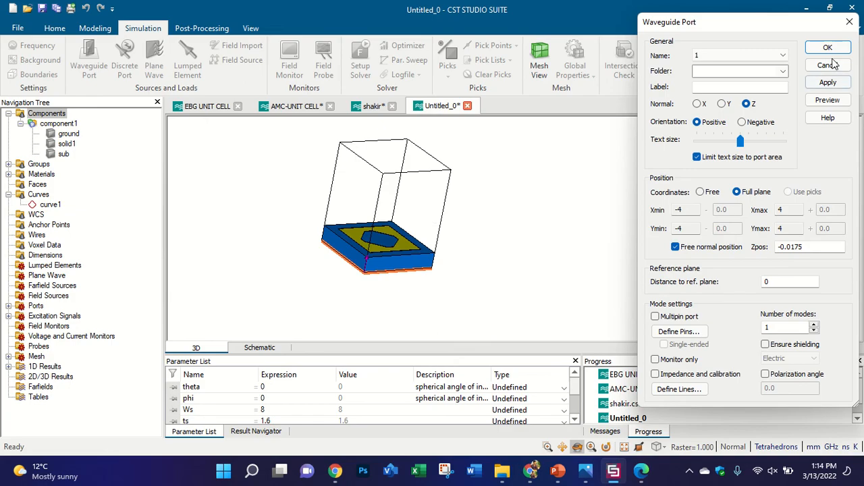
{"action": "left_click", "coordinate": [851, 23]}
{"action": "left_click_drag", "start_coordinate": [553, 208], "coordinate": [567, 193]}
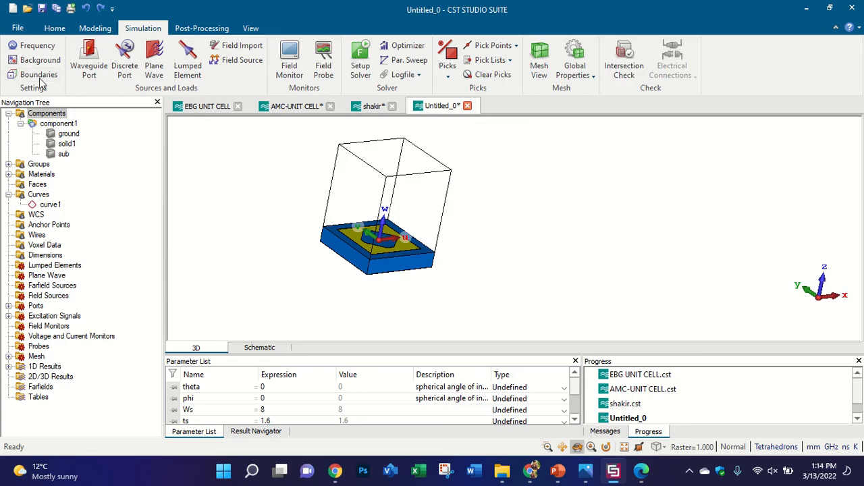
Step: Examine the port's placement above the patch in the AMC-UNIT CELL project
{"action": "left_click", "coordinate": [292, 108]}
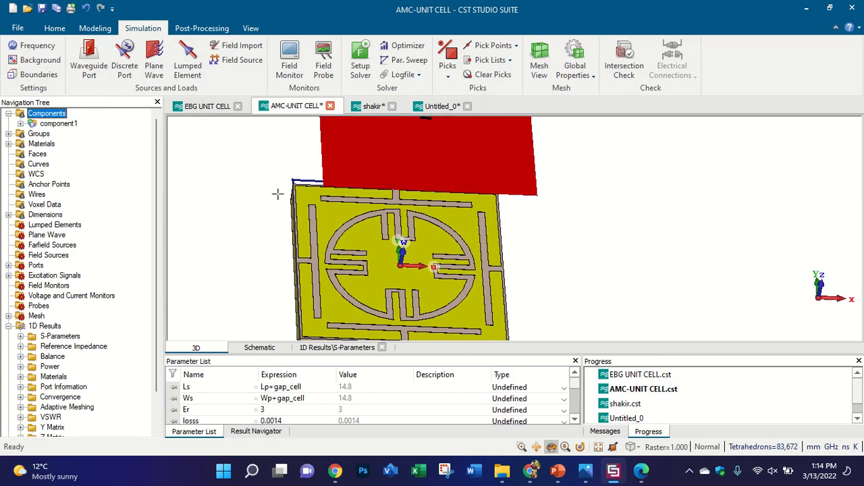
{"action": "left_click_drag", "start_coordinate": [386, 201], "coordinate": [557, 218]}
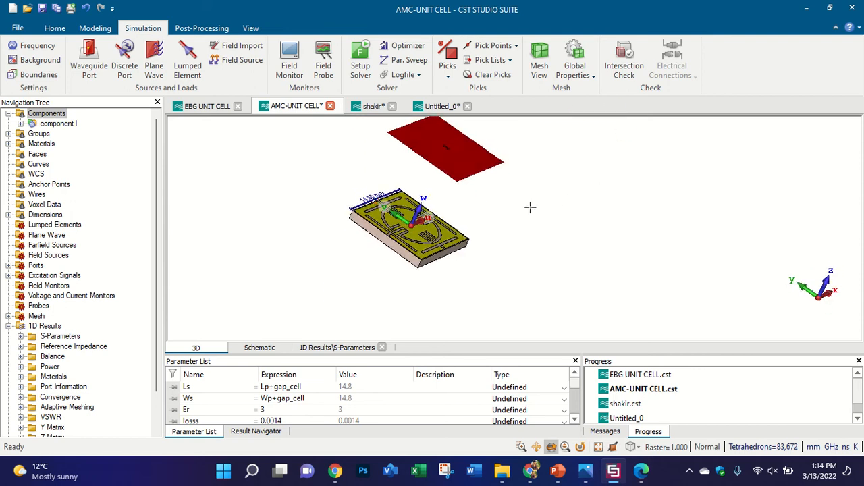
{"action": "scroll", "coordinate": [475, 238], "scroll_direction": "down", "scroll_amount": 2}
{"action": "scroll", "coordinate": [503, 175], "scroll_direction": "up", "scroll_amount": 1}
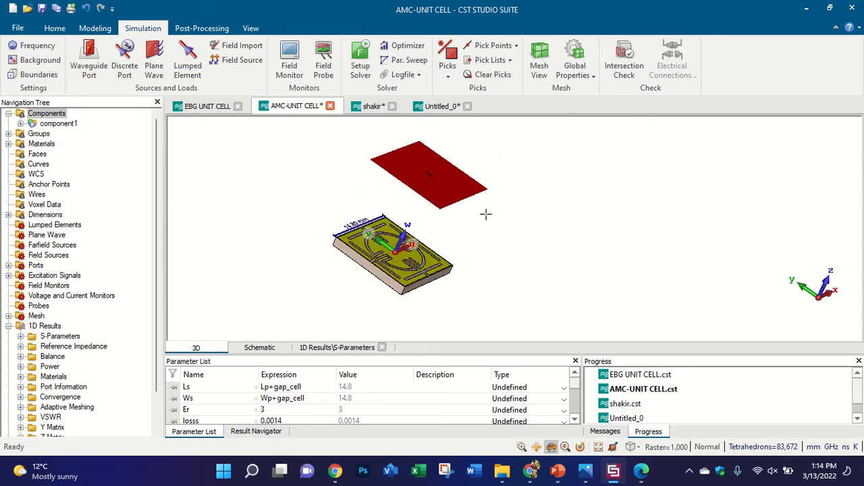
Step: Return to the Untitled_0 project and set the unit cell's Zmin boundary to open
{"action": "left_click", "coordinate": [438, 106]}
{"action": "left_click_drag", "start_coordinate": [483, 196], "coordinate": [450, 225]}
{"action": "scroll", "coordinate": [391, 184], "scroll_direction": "up", "scroll_amount": 2}
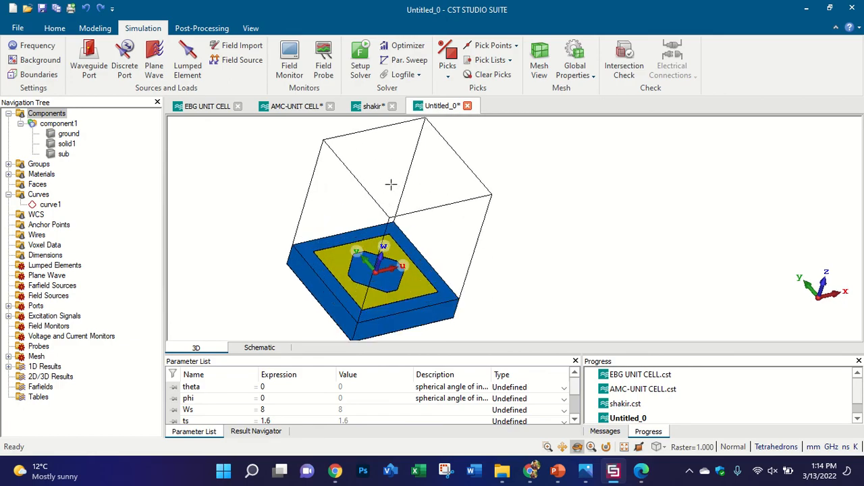
{"action": "left_click", "coordinate": [33, 74]}
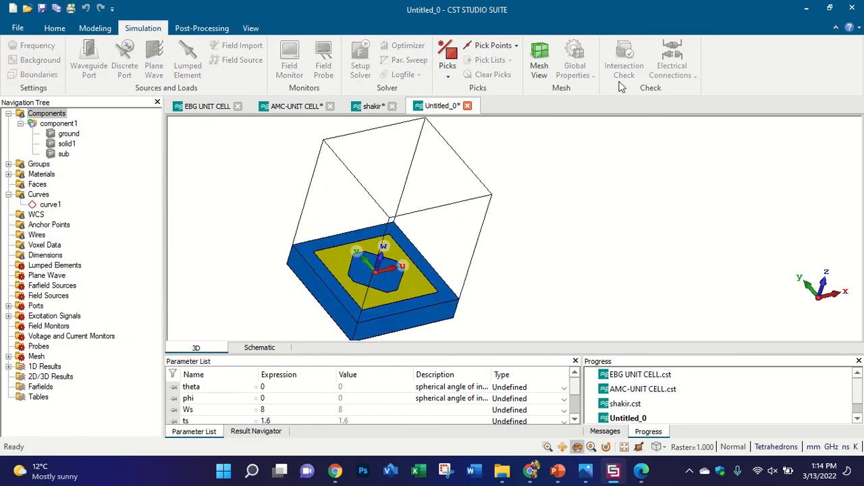
{"action": "left_click", "coordinate": [717, 121]}
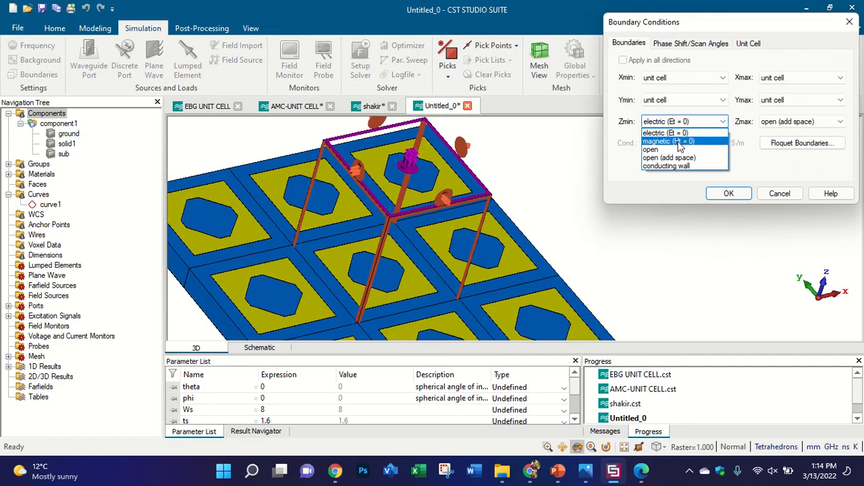
{"action": "left_click", "coordinate": [682, 149]}
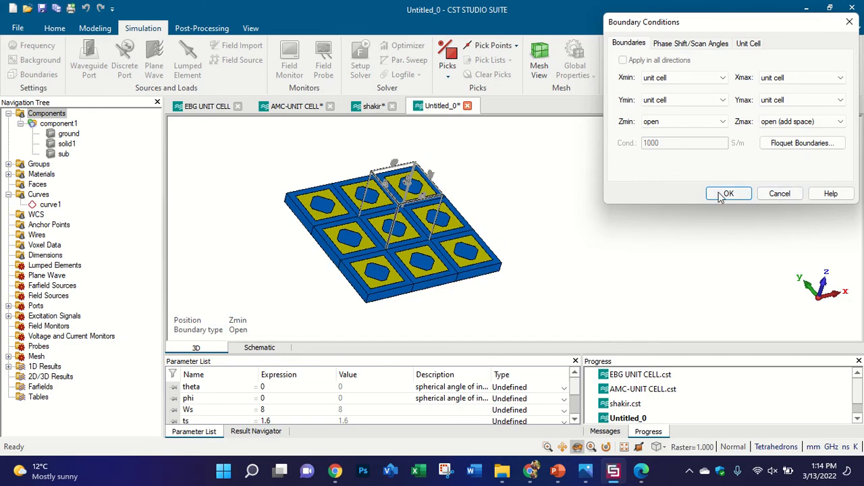
{"action": "left_click", "coordinate": [728, 193]}
{"action": "left_click_drag", "start_coordinate": [457, 225], "coordinate": [599, 260]}
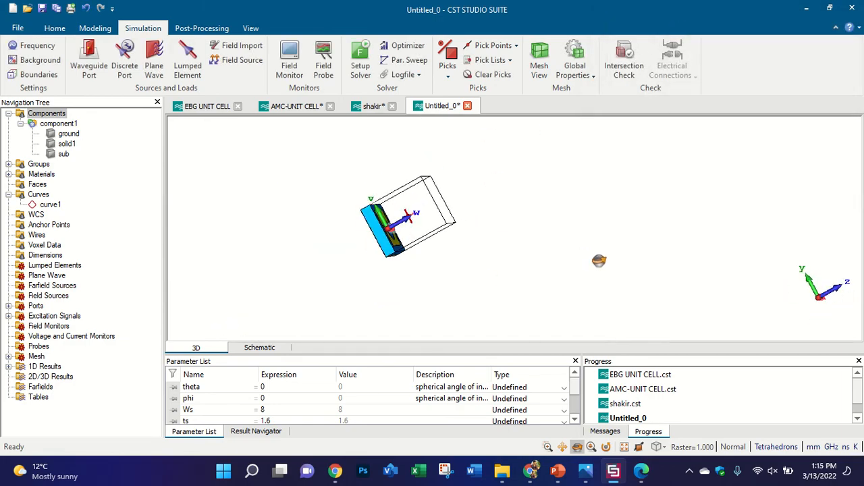
{"action": "left_click", "coordinate": [90, 63]}
{"action": "left_click_drag", "start_coordinate": [474, 194], "coordinate": [405, 197]}
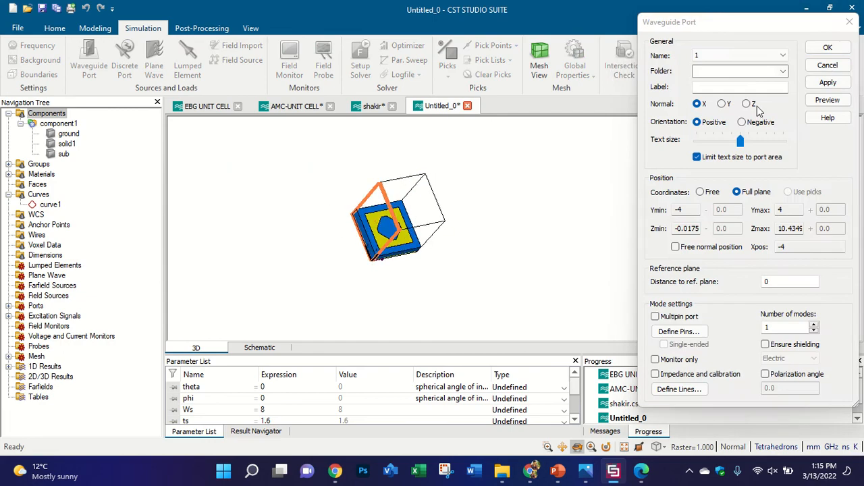
{"action": "left_click", "coordinate": [851, 24]}
Step: Display the unit cell's Zmax port and compare it with the port in the AMC-UNIT CELL project
{"action": "left_click_drag", "start_coordinate": [546, 158], "coordinate": [445, 136]}
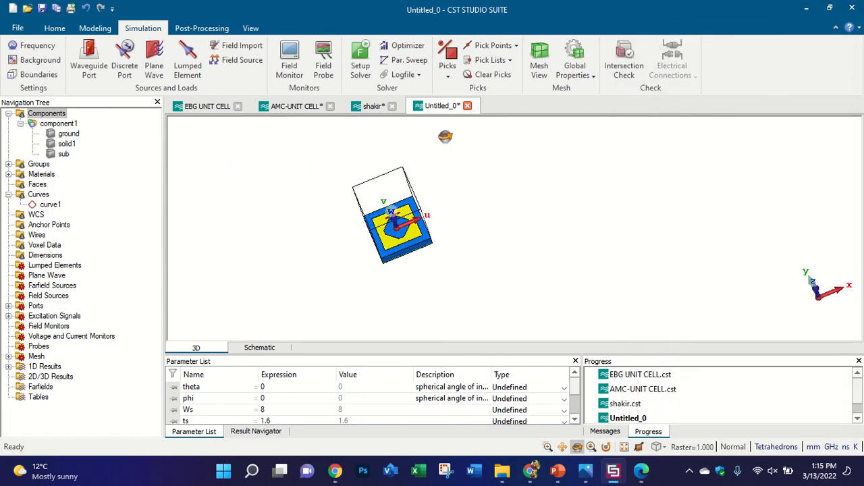
{"action": "left_click", "coordinate": [8, 305]}
{"action": "left_click", "coordinate": [41, 317]}
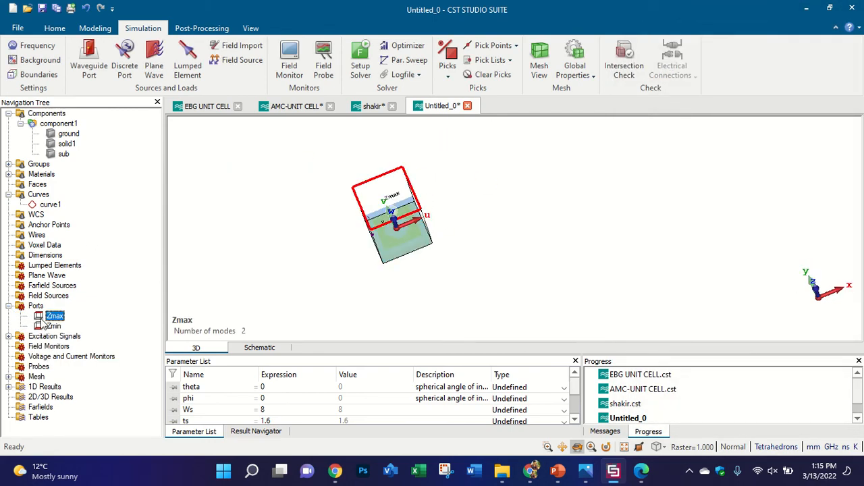
{"action": "left_click", "coordinate": [314, 108]}
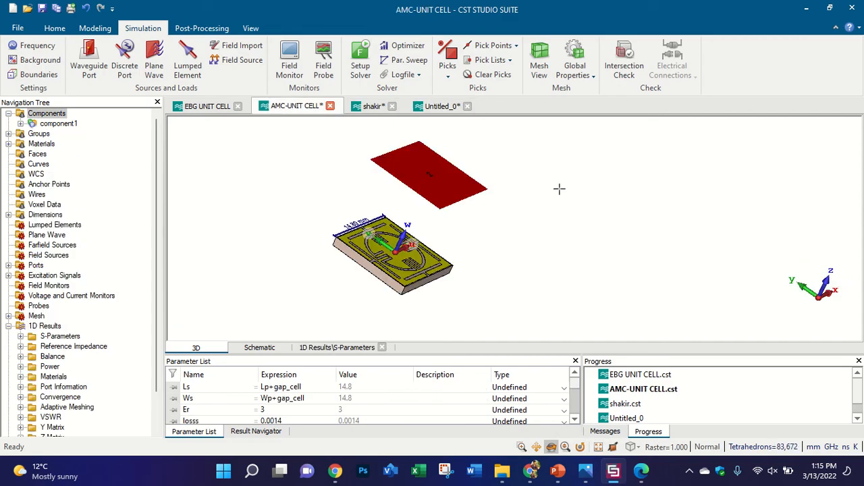
{"action": "mouse_move", "coordinate": [475, 228]}
{"action": "left_mouse_down"}
{"action": "mouse_move", "coordinate": [459, 218]}
{"action": "mouse_move", "coordinate": [469, 255]}
{"action": "mouse_move", "coordinate": [467, 242]}
{"action": "left_mouse_up"}
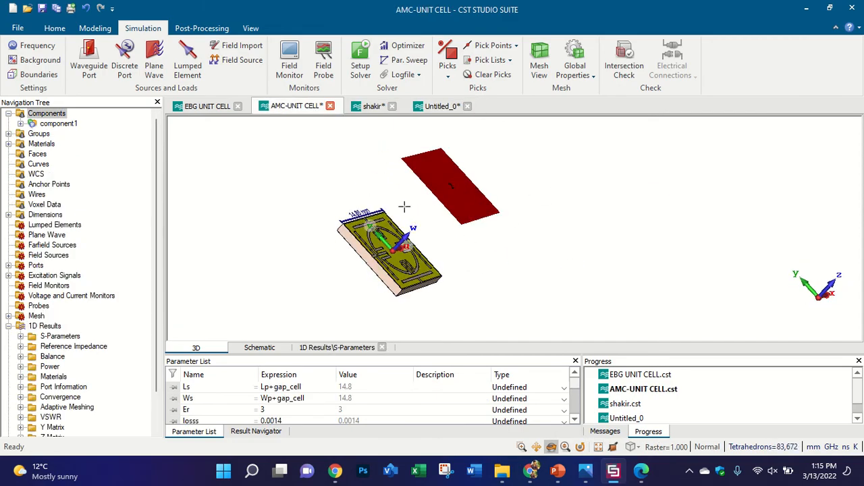
Step: Open the waveguide port settings of port2 and examine its reference-plane distance expression
{"action": "left_click", "coordinate": [8, 265]}
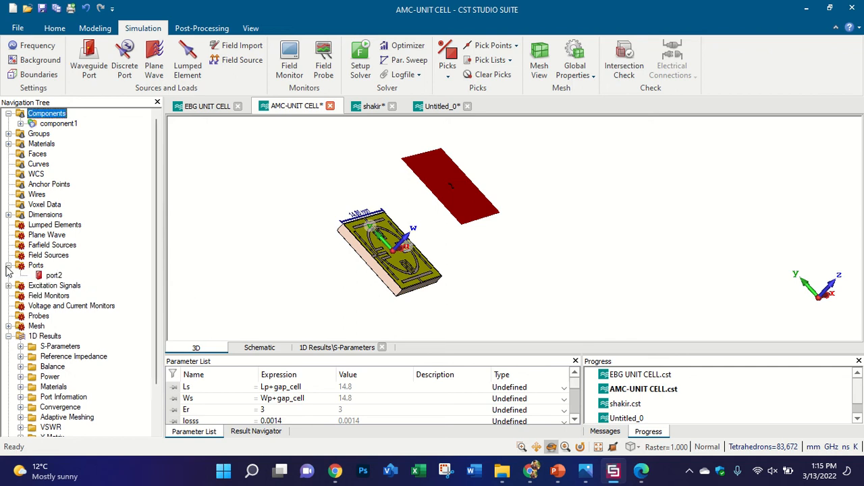
{"action": "left_click", "coordinate": [38, 275]}
{"action": "double_click", "coordinate": [64, 277]}
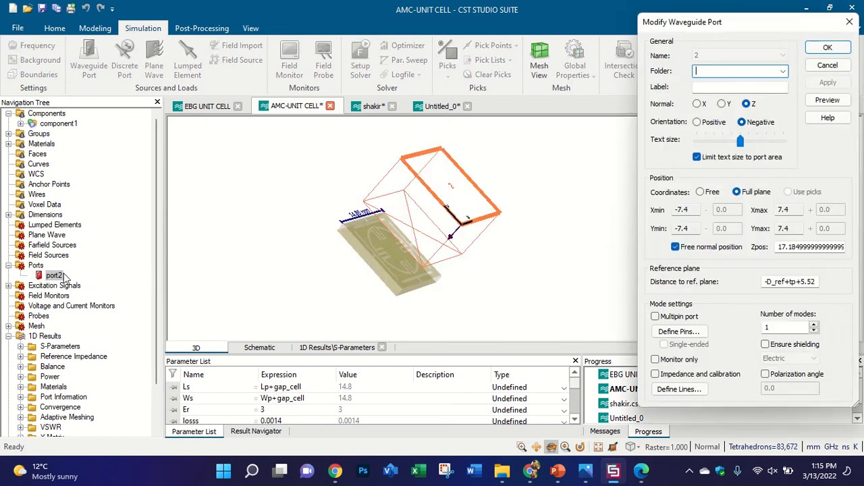
{"action": "left_click_drag", "start_coordinate": [327, 257], "coordinate": [510, 266]}
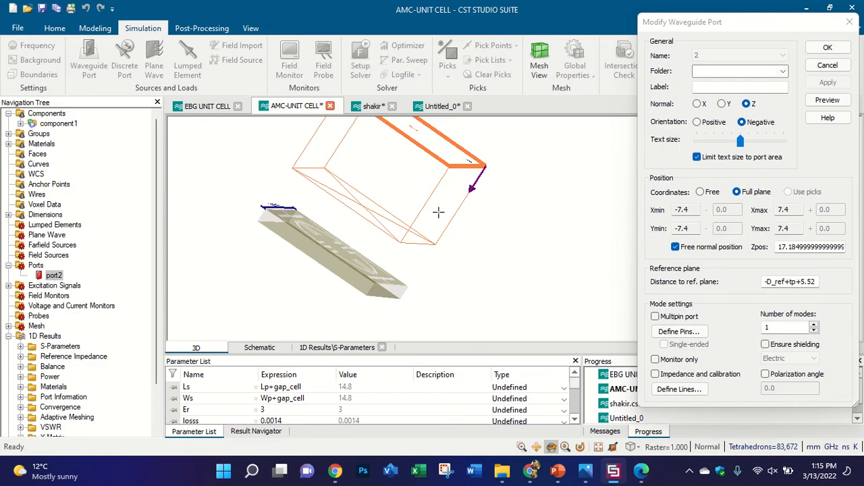
{"action": "scroll", "coordinate": [438, 212], "scroll_direction": "down", "scroll_amount": 3}
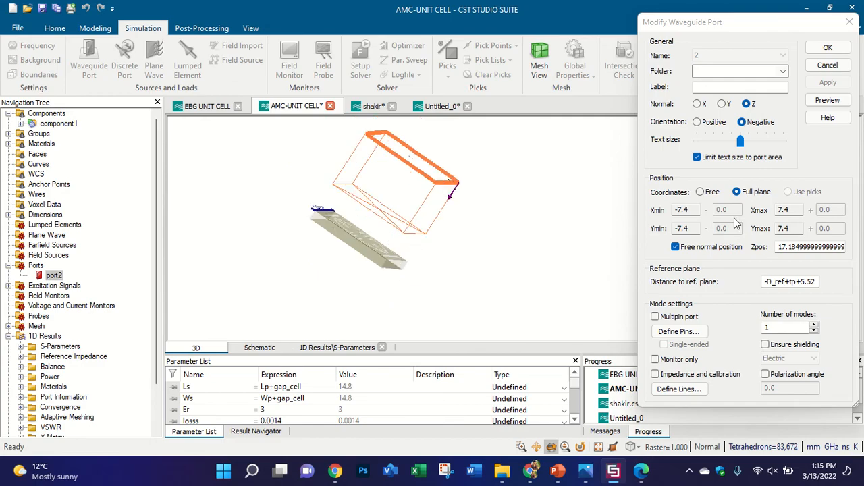
{"action": "left_click_drag", "start_coordinate": [764, 281], "coordinate": [818, 286]}
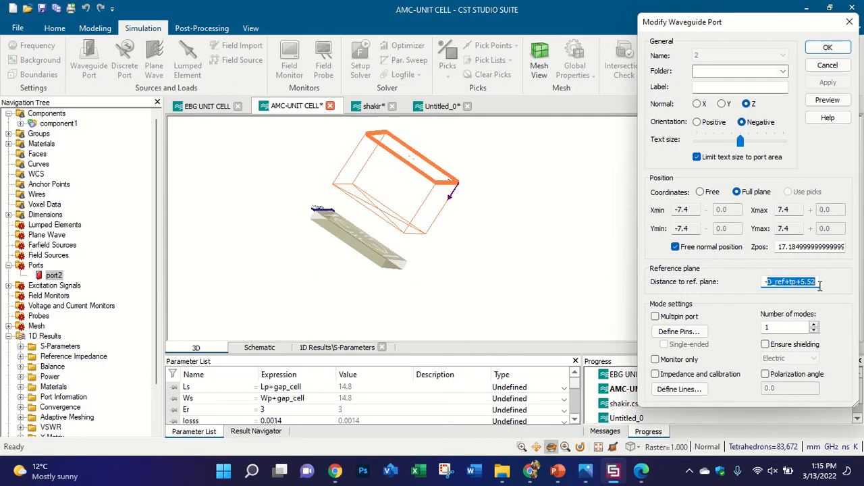
{"action": "left_click", "coordinate": [813, 283]}
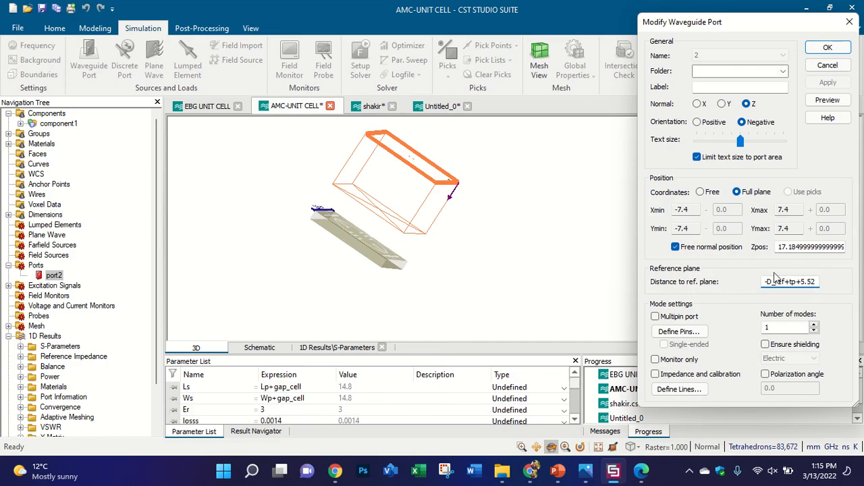
{"action": "left_click_drag", "start_coordinate": [784, 281], "coordinate": [768, 283]}
{"action": "left_click", "coordinate": [794, 284]}
Step: Check the definitions of D_ref, ts and tp in the parameter list against port2's reference-plane expression, and leave the port settings
{"action": "scroll", "coordinate": [284, 402], "scroll_direction": "down", "scroll_amount": 3}
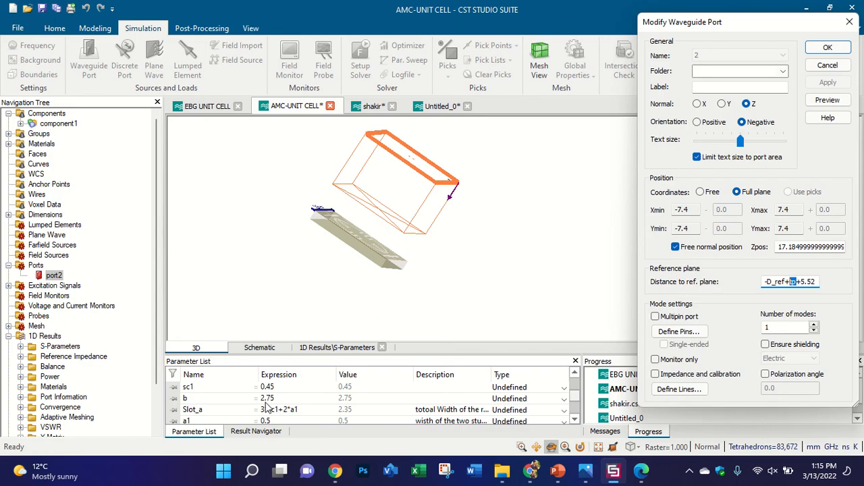
{"action": "scroll", "coordinate": [271, 409], "scroll_direction": "up", "scroll_amount": 2}
{"action": "scroll", "coordinate": [226, 413], "scroll_direction": "down", "scroll_amount": 1}
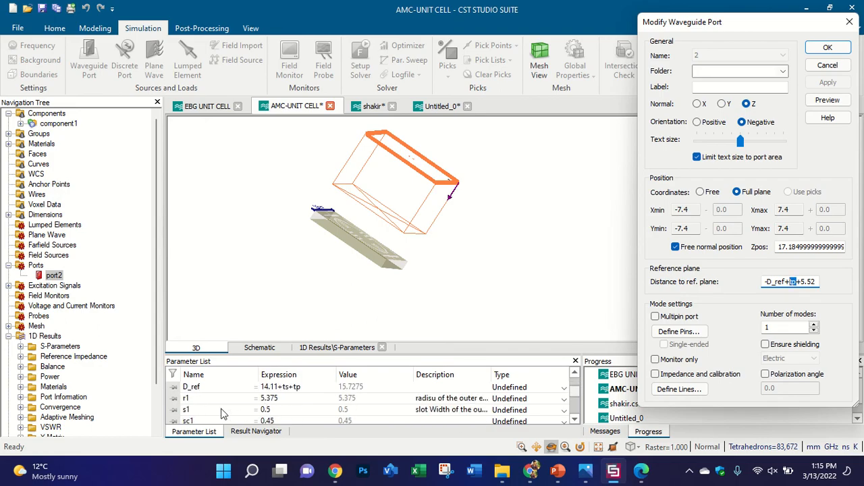
{"action": "left_click", "coordinate": [290, 389]}
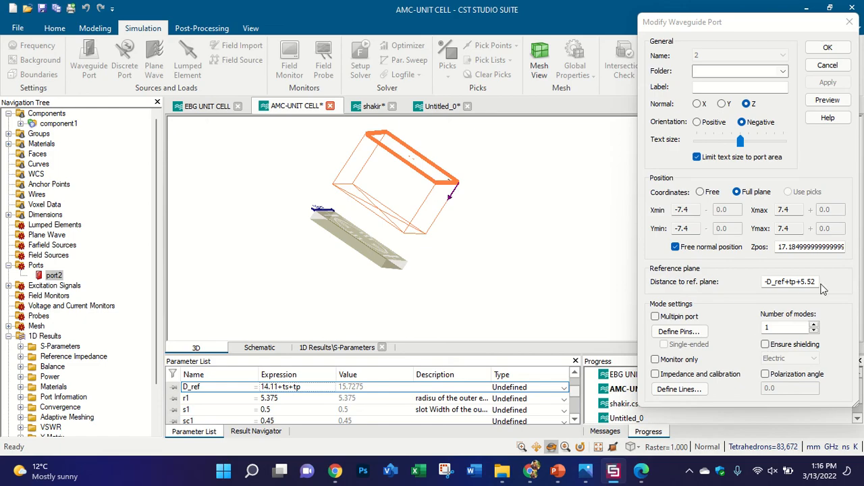
{"action": "left_click_drag", "start_coordinate": [788, 283], "coordinate": [759, 287]}
{"action": "left_click", "coordinate": [765, 282]}
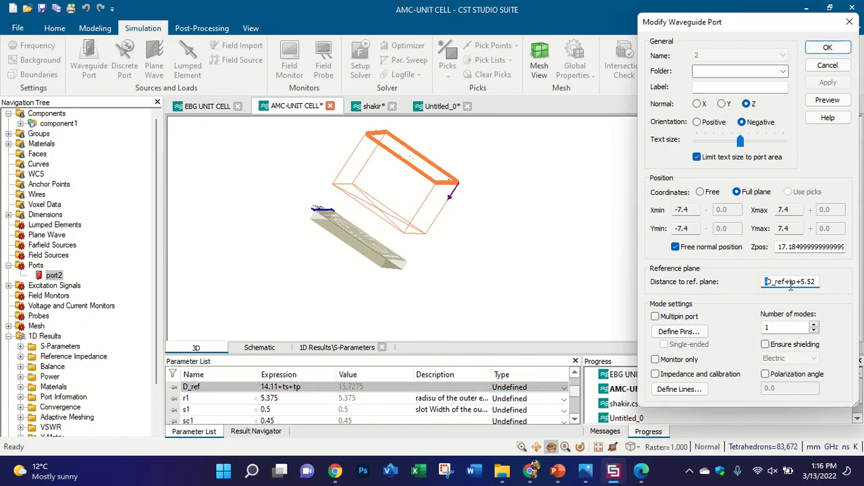
{"action": "left_click_drag", "start_coordinate": [791, 283], "coordinate": [801, 282]}
{"action": "scroll", "coordinate": [456, 398], "scroll_direction": "up", "scroll_amount": 2}
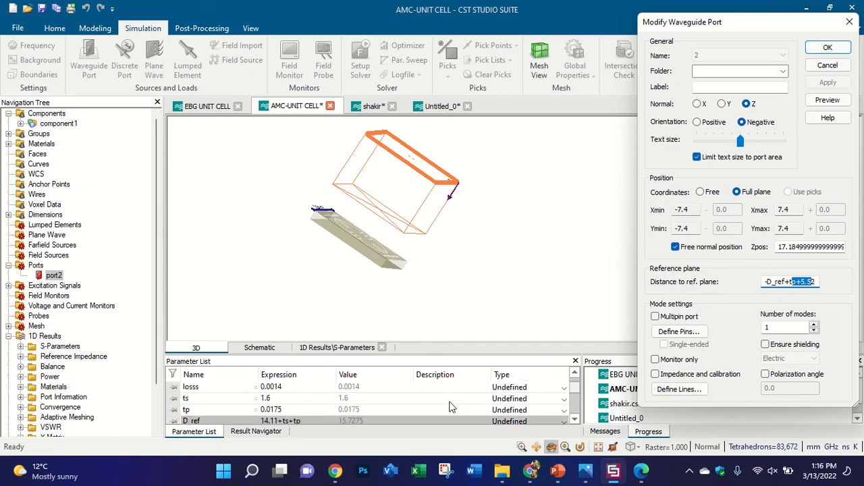
{"action": "left_click", "coordinate": [850, 22]}
{"action": "left_click_drag", "start_coordinate": [416, 225], "coordinate": [411, 254]}
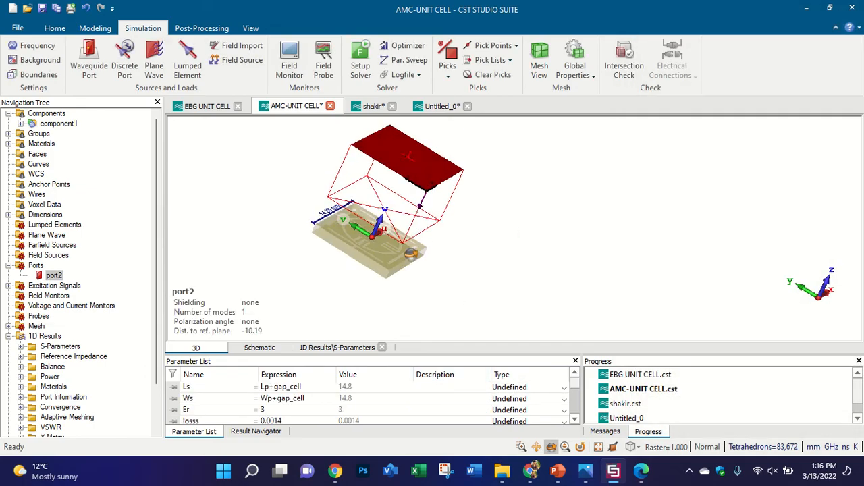
{"action": "left_click", "coordinate": [93, 29]}
{"action": "left_click_drag", "start_coordinate": [496, 279], "coordinate": [519, 145]}
{"action": "left_click_drag", "start_coordinate": [397, 167], "coordinate": [394, 139]}
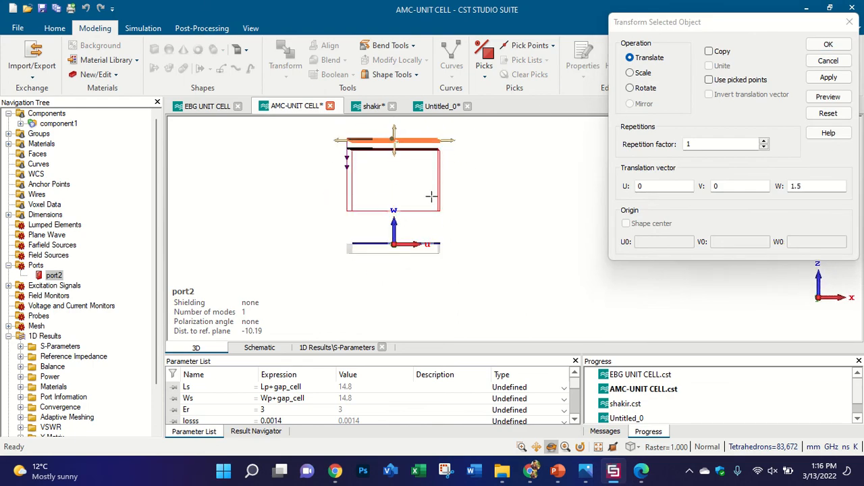
{"action": "left_click_drag", "start_coordinate": [509, 214], "coordinate": [601, 303]}
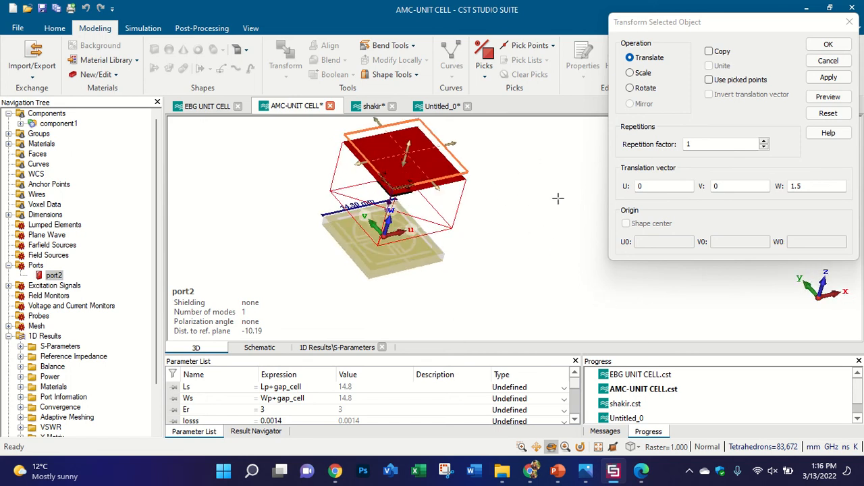
{"action": "left_click", "coordinate": [849, 21]}
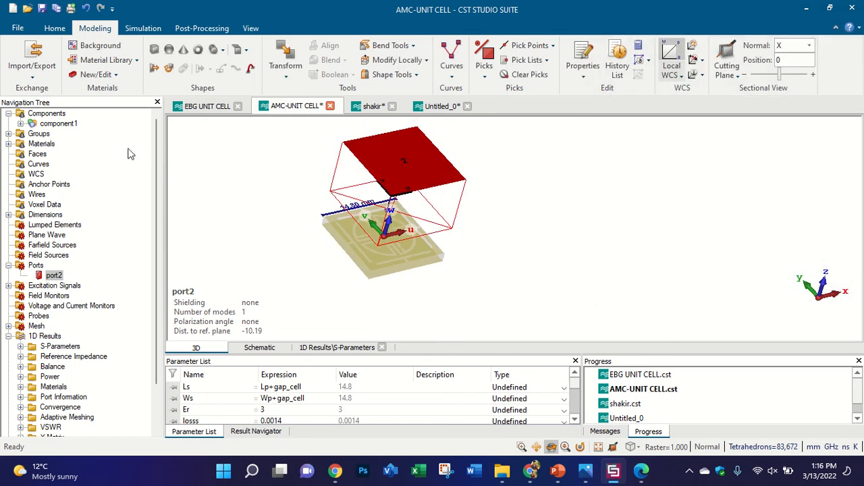
Step: Switch to the Untitled_0 project and delete the ground solid from component1
{"action": "left_click", "coordinate": [420, 106]}
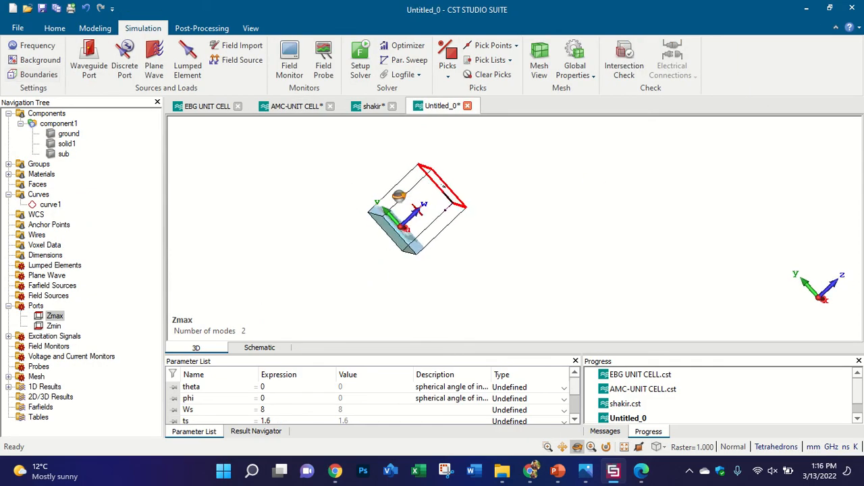
{"action": "left_click", "coordinate": [68, 134]}
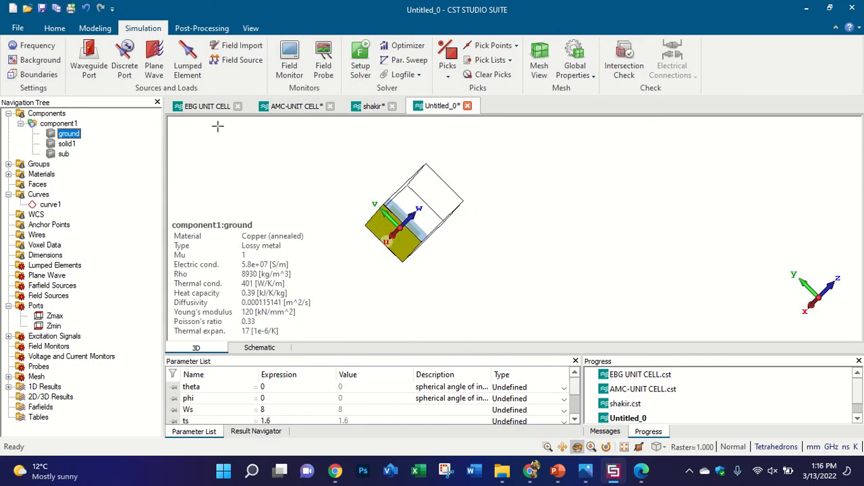
{"action": "key", "text": "Delete"}
{"action": "key", "text": "Return"}
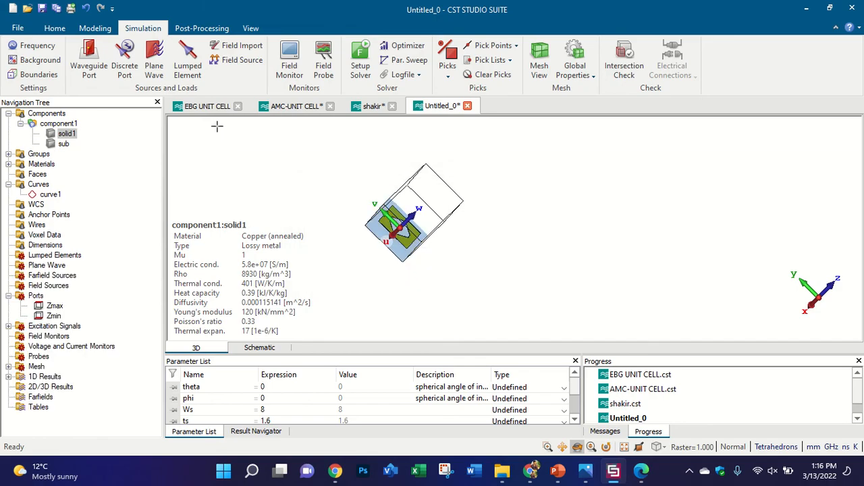
Step: Set the Zmin boundary condition of the unit cell to open (add space)
{"action": "left_click", "coordinate": [40, 123]}
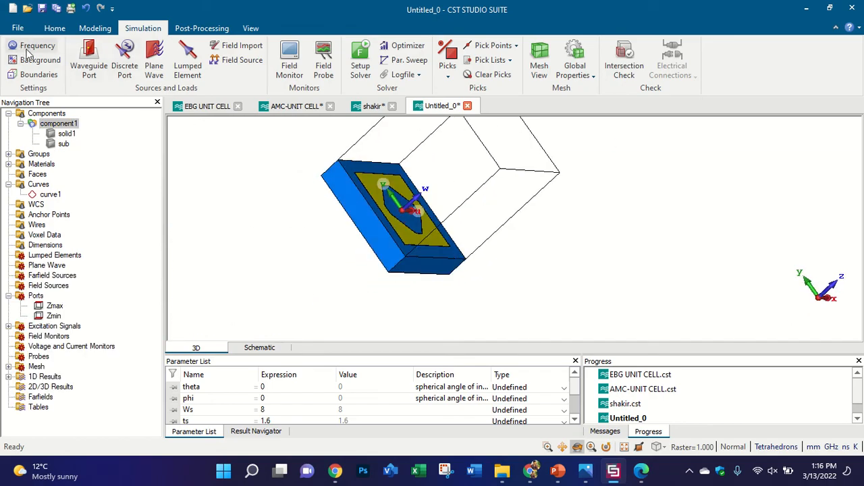
{"action": "left_click", "coordinate": [38, 75]}
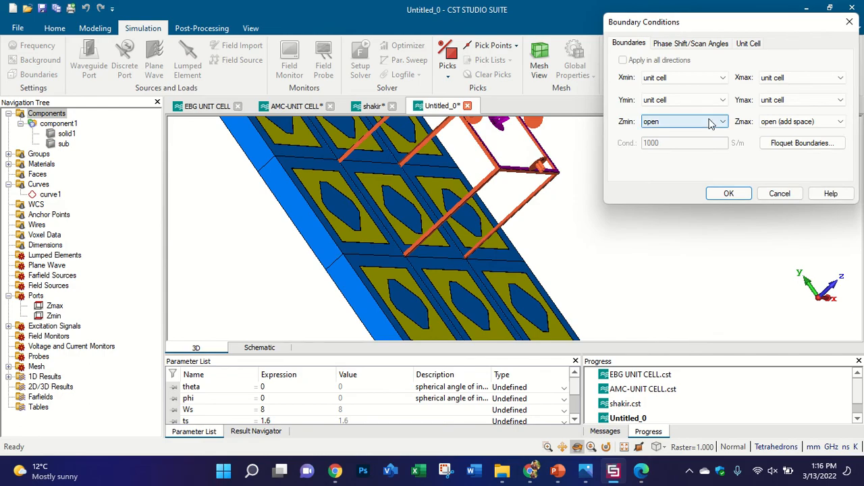
{"action": "left_click", "coordinate": [712, 123]}
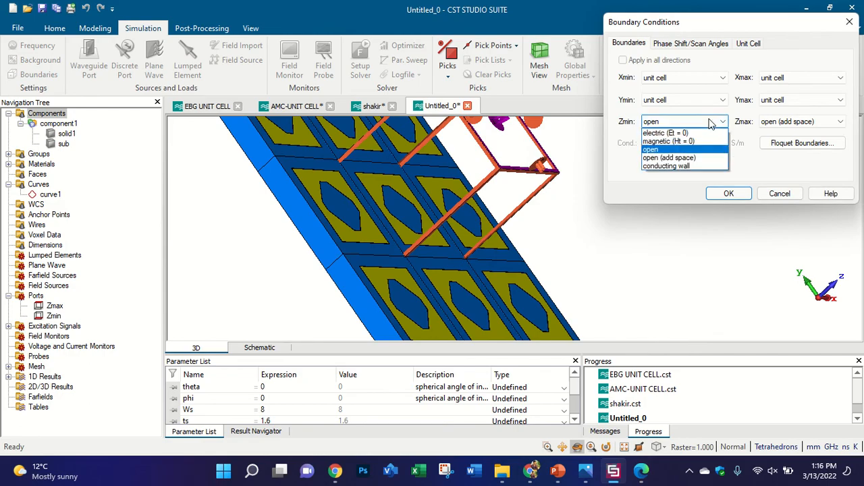
{"action": "left_click", "coordinate": [701, 161]}
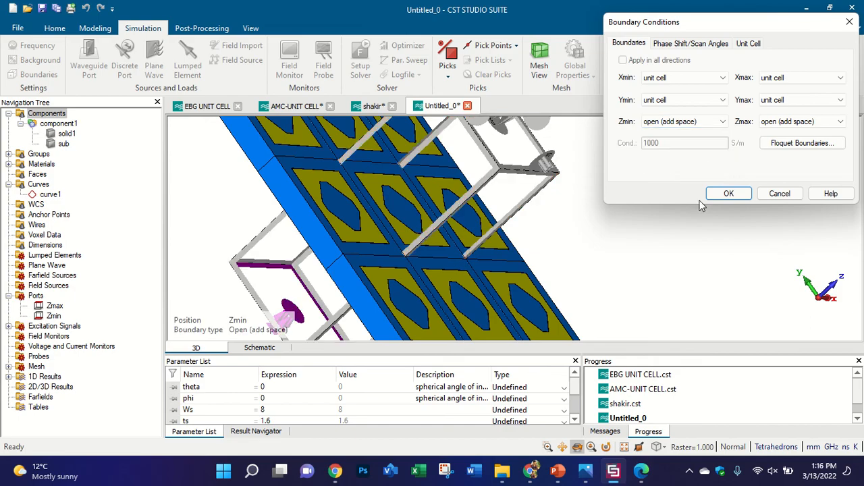
{"action": "left_click", "coordinate": [727, 193]}
{"action": "left_click_drag", "start_coordinate": [565, 213], "coordinate": [549, 250]}
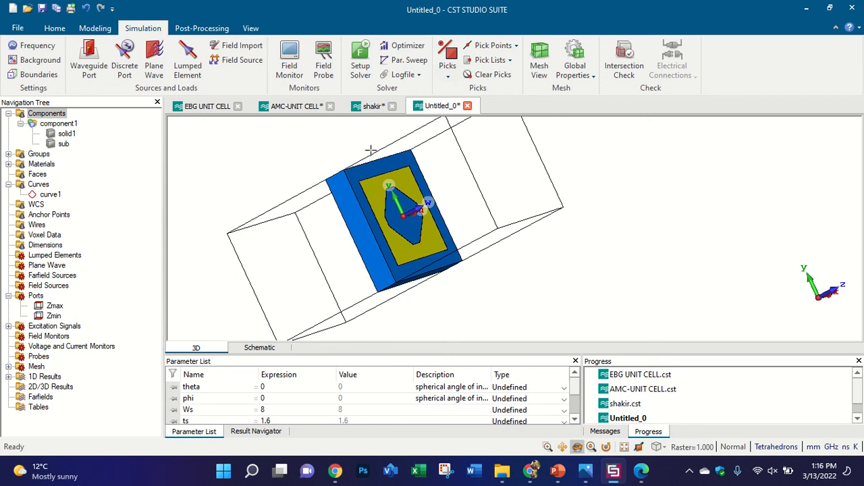
Step: Compare the AMC-UNIT CELL project with the EBG UNIT CELL model, examining the EBG structure from several sides
{"action": "left_click", "coordinate": [297, 106]}
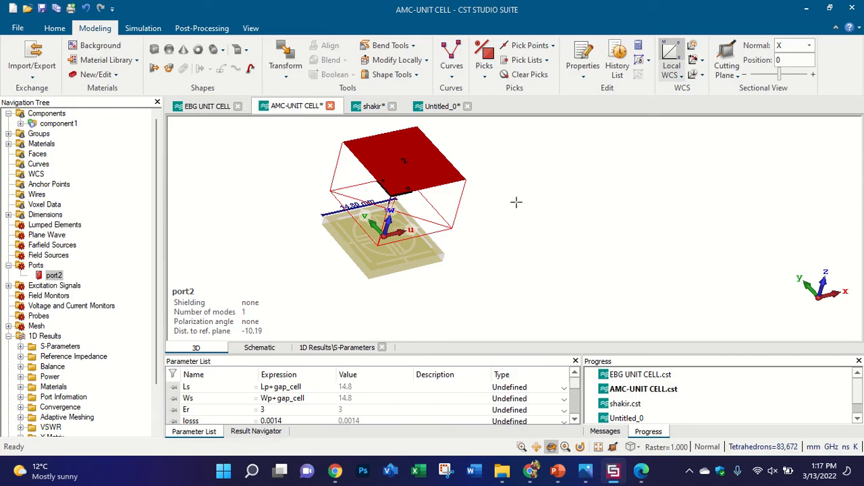
{"action": "left_click", "coordinate": [138, 28]}
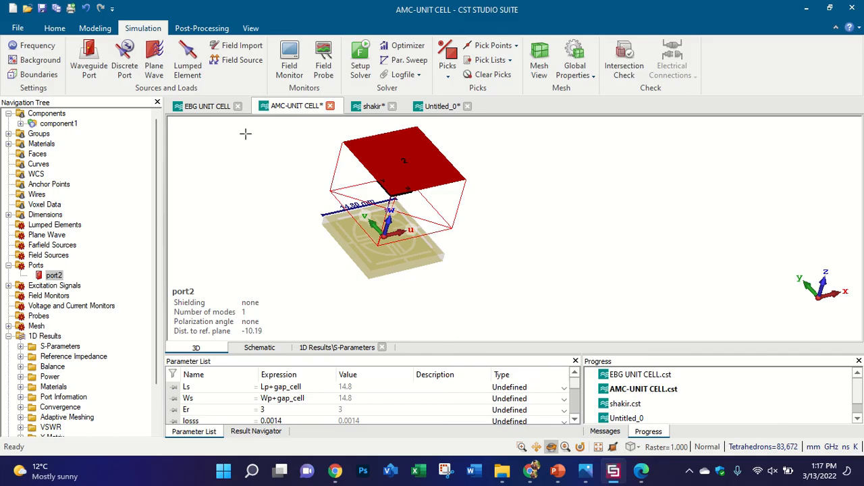
{"action": "left_click", "coordinate": [220, 111]}
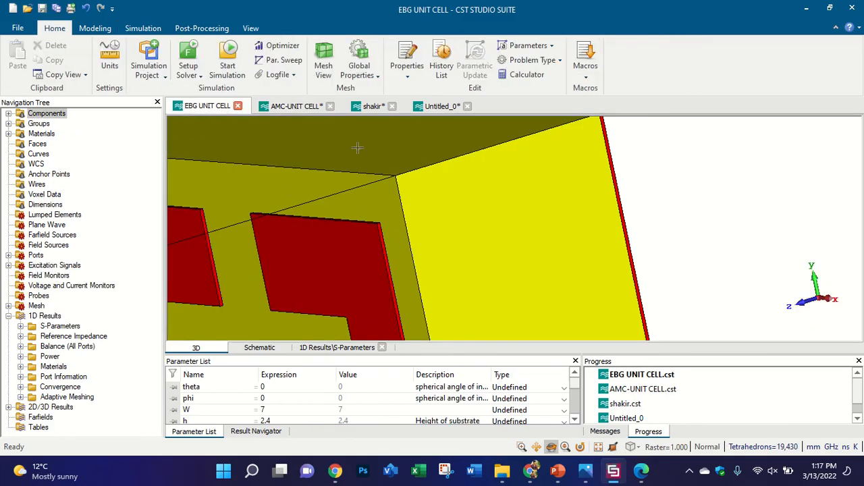
{"action": "scroll", "coordinate": [379, 184], "scroll_direction": "down", "scroll_amount": 5}
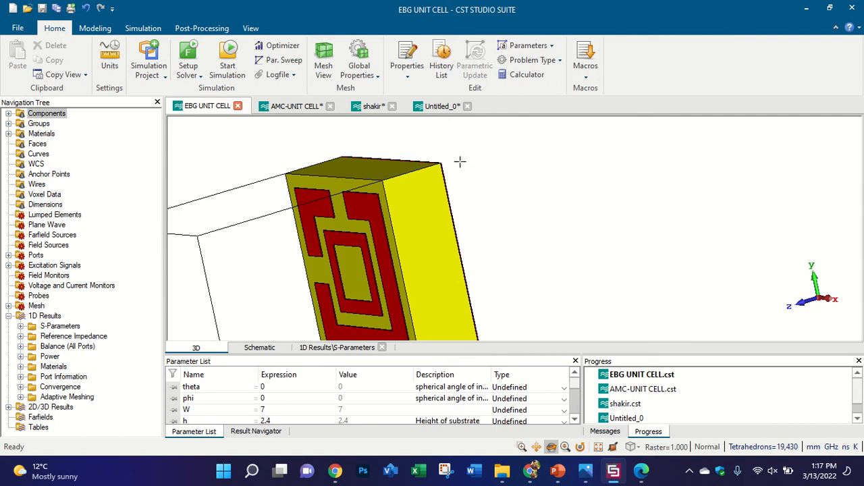
{"action": "scroll", "coordinate": [461, 161], "scroll_direction": "down", "scroll_amount": 4}
{"action": "scroll", "coordinate": [492, 186], "scroll_direction": "up", "scroll_amount": 2}
{"action": "left_click_drag", "start_coordinate": [415, 186], "coordinate": [747, 129]}
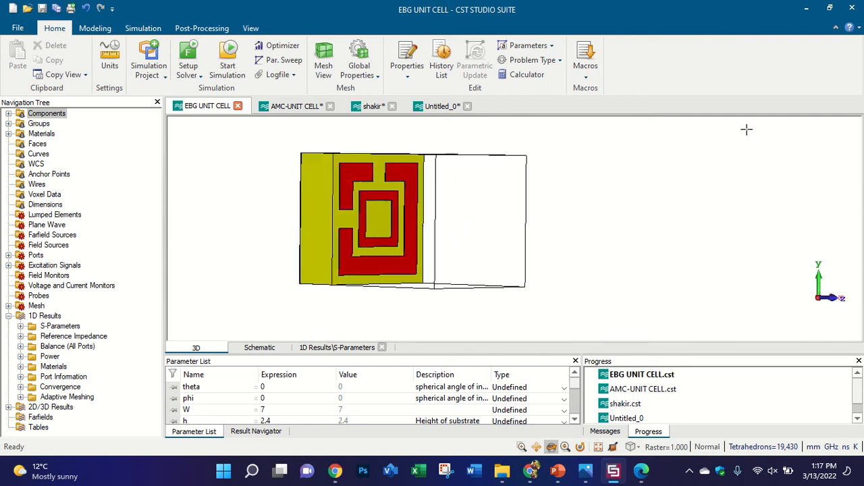
{"action": "left_click_drag", "start_coordinate": [533, 208], "coordinate": [716, 165]}
{"action": "left_click_drag", "start_coordinate": [415, 219], "coordinate": [504, 242]}
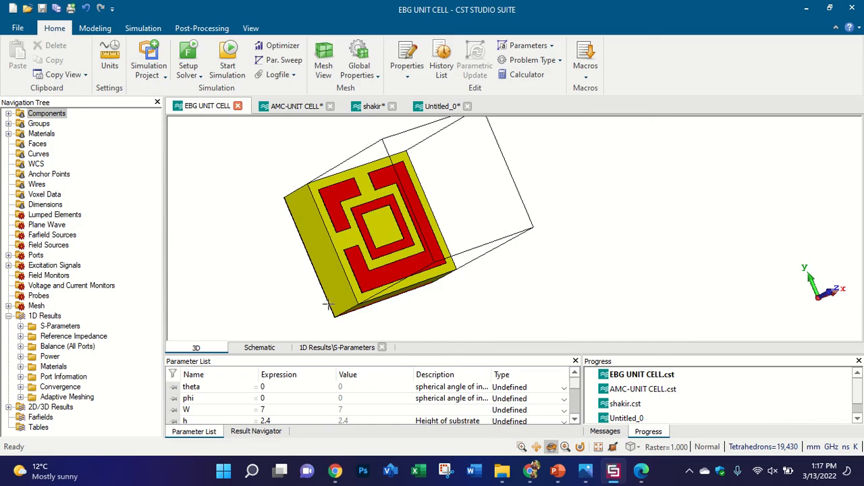
{"action": "left_click", "coordinate": [371, 106]}
{"action": "left_click", "coordinate": [296, 106]}
{"action": "scroll", "coordinate": [368, 228], "scroll_direction": "up", "scroll_amount": 2}
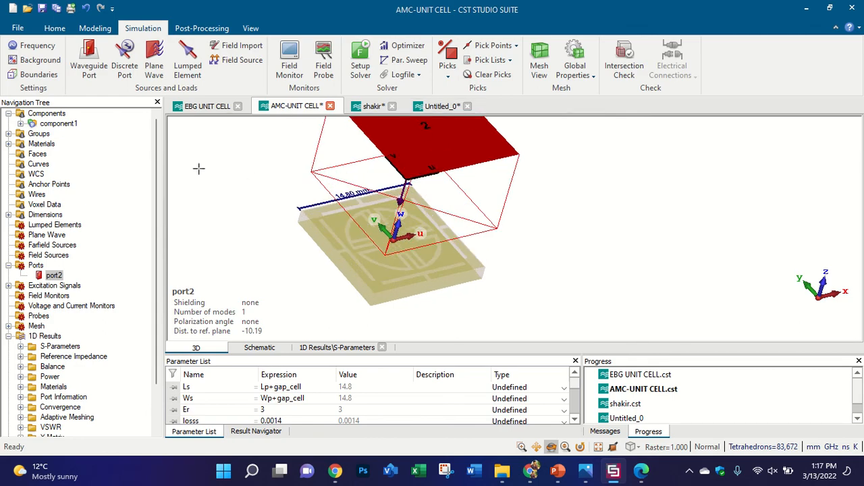
Step: Open the reconfigurable antenna.cst project from the Desktop folder in CST Studio Suite
{"action": "left_click", "coordinate": [502, 471]}
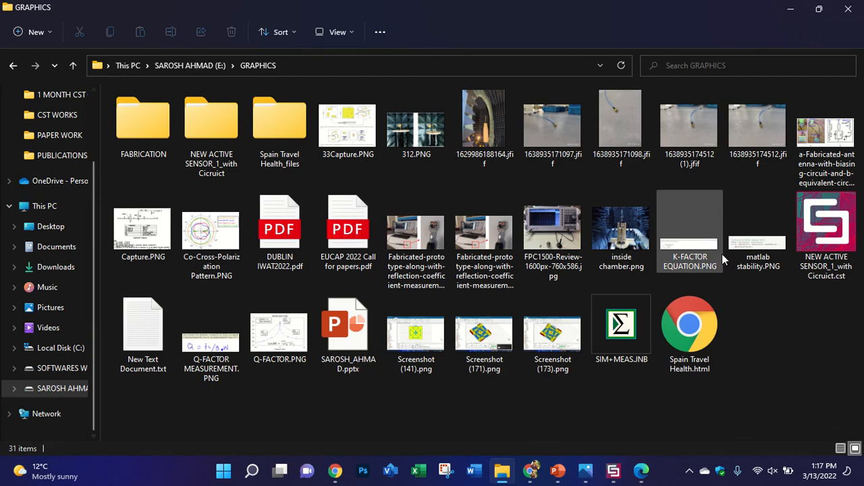
{"action": "left_click", "coordinate": [54, 227]}
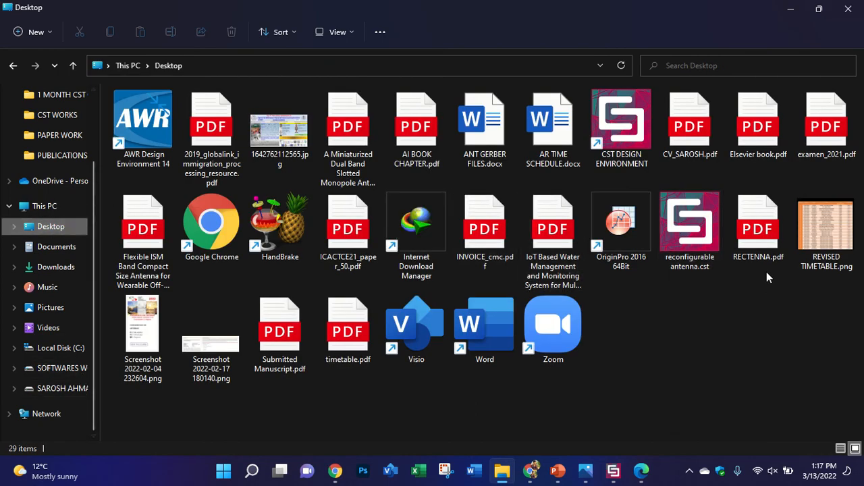
{"action": "left_click", "coordinate": [708, 240]}
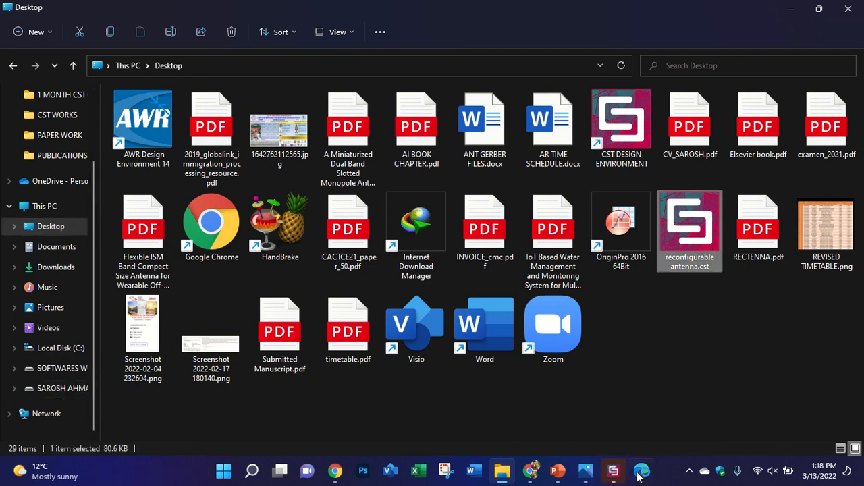
{"action": "left_click", "coordinate": [616, 473]}
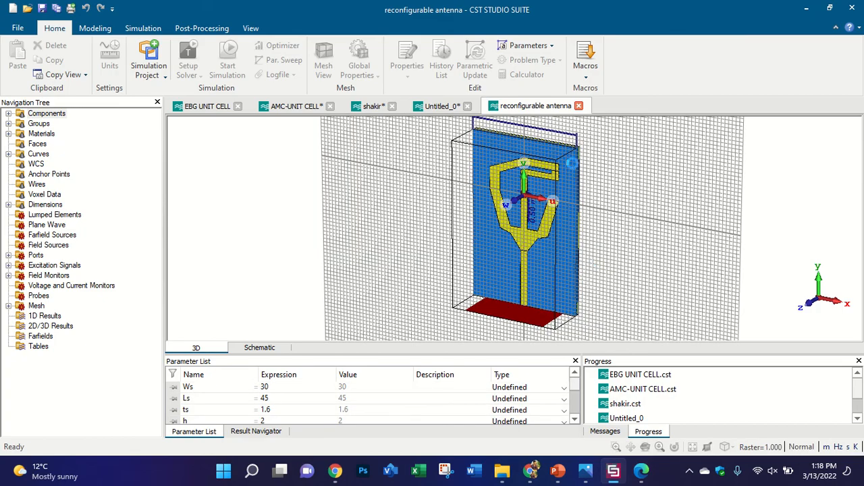
Step: Set the reconfigurable antenna's Xmin boundary condition to open (add space), accepting the huge calculation domain
{"action": "left_click", "coordinate": [95, 28]}
{"action": "left_click", "coordinate": [133, 32]}
{"action": "left_click", "coordinate": [41, 74]}
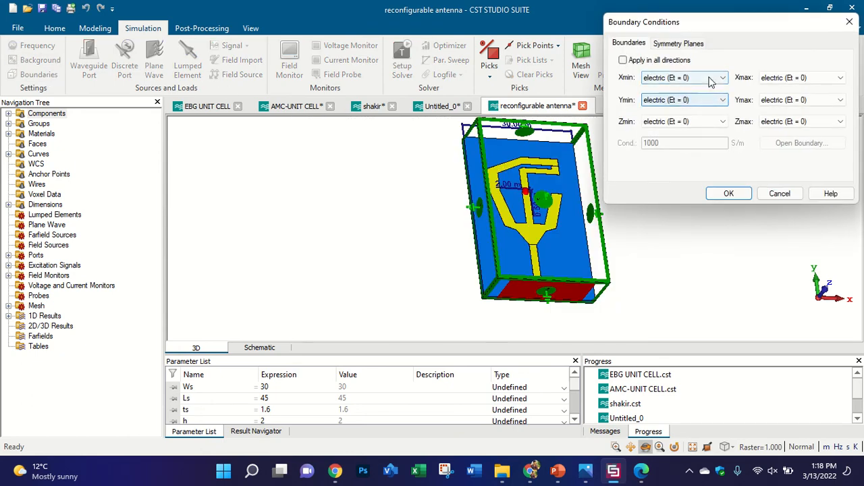
{"action": "left_click", "coordinate": [706, 78]}
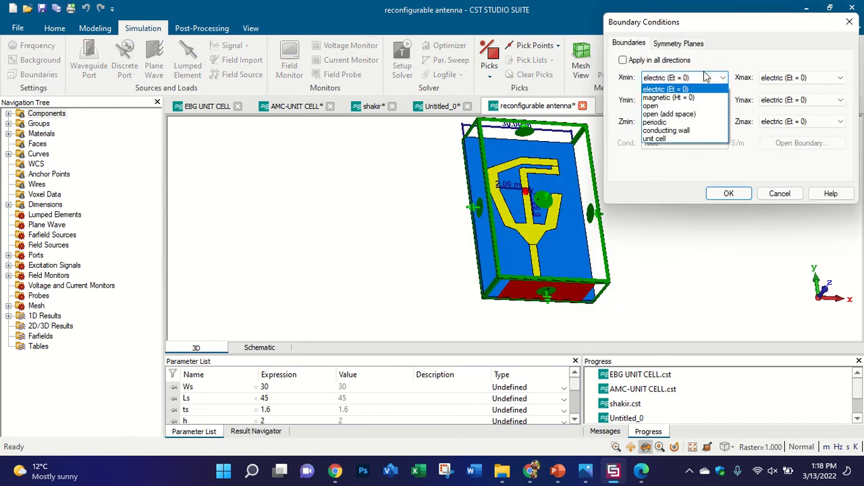
{"action": "left_click", "coordinate": [677, 115]}
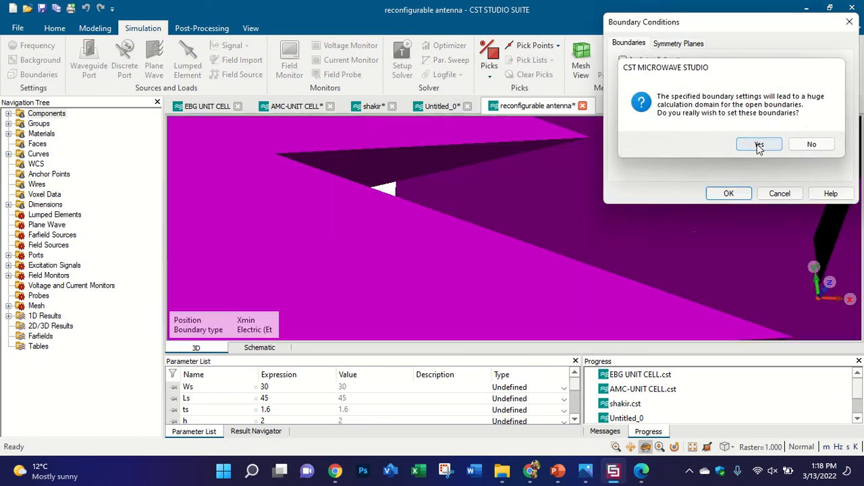
{"action": "left_click", "coordinate": [759, 144]}
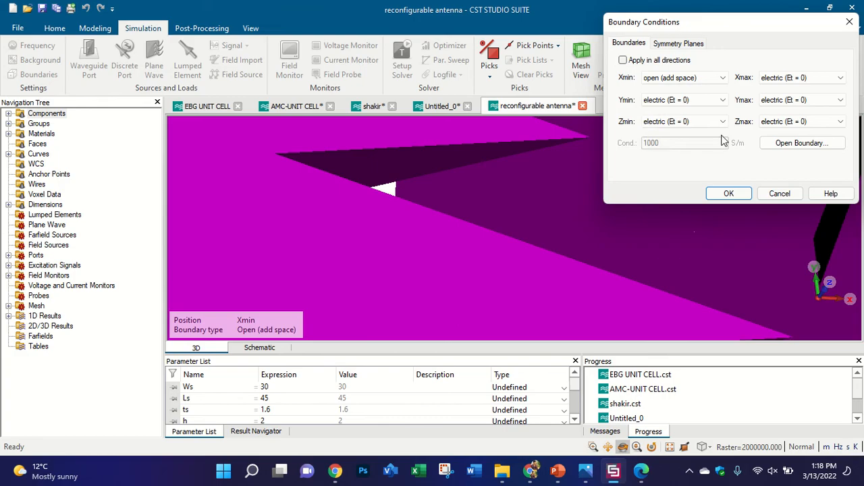
Step: Set the Zmin and Zmax boundary conditions of the antenna to open (add space)
{"action": "left_click", "coordinate": [704, 122]}
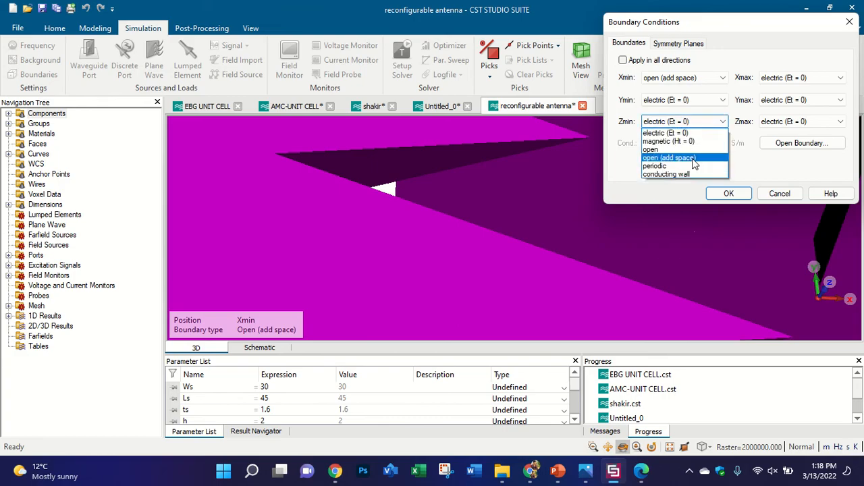
{"action": "left_click", "coordinate": [672, 157]}
{"action": "left_click", "coordinate": [759, 144]}
{"action": "left_click", "coordinate": [801, 122]}
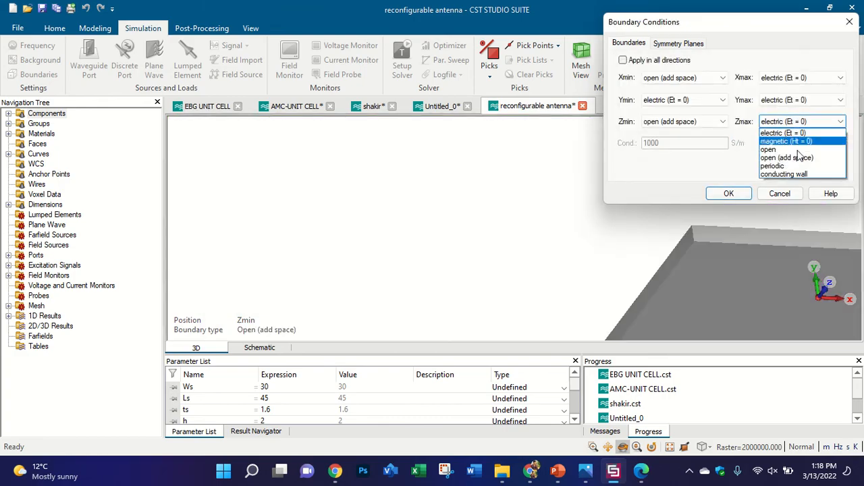
{"action": "left_click", "coordinate": [787, 158]}
{"action": "left_click", "coordinate": [759, 144]}
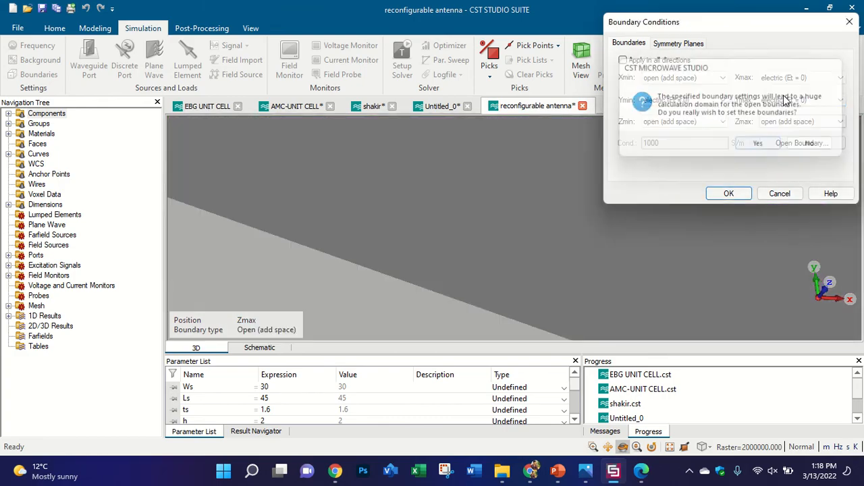
Step: Set the Ymax and Xmax boundary conditions of the antenna to open (add space)
{"action": "left_click", "coordinate": [800, 100]}
{"action": "left_click", "coordinate": [777, 136]}
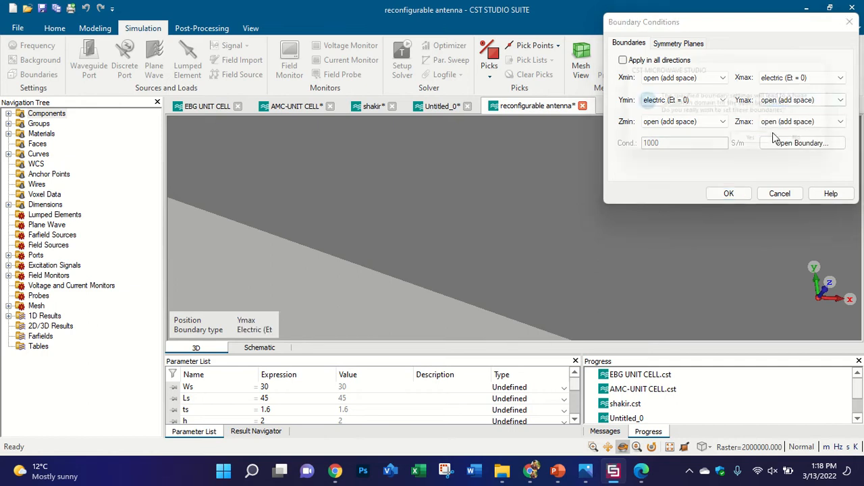
{"action": "left_click", "coordinate": [759, 144]}
{"action": "left_click", "coordinate": [793, 82]}
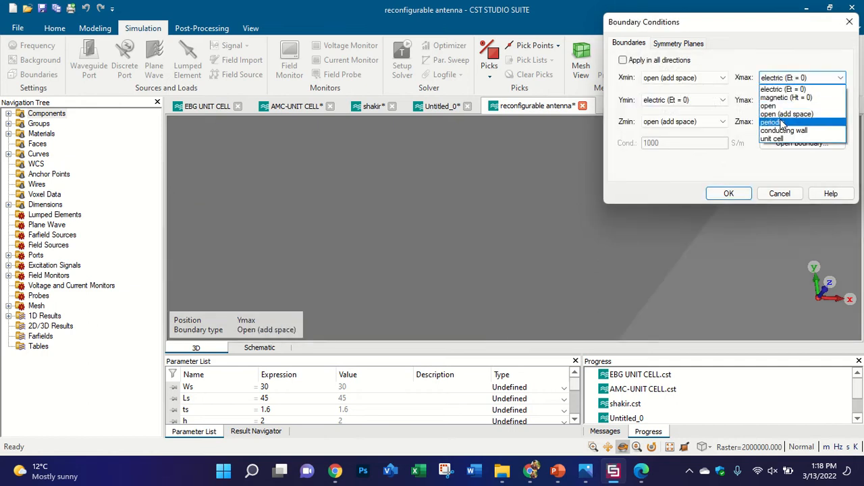
{"action": "left_click", "coordinate": [780, 114]}
{"action": "left_click", "coordinate": [759, 144]}
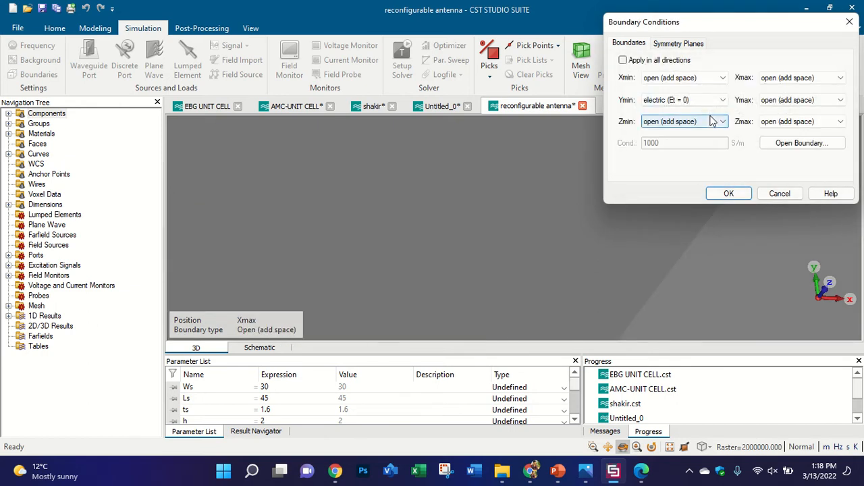
Step: Set the Ymin boundary condition to open (add space) and apply the boundary settings
{"action": "left_click", "coordinate": [706, 101]}
{"action": "left_click", "coordinate": [700, 136]}
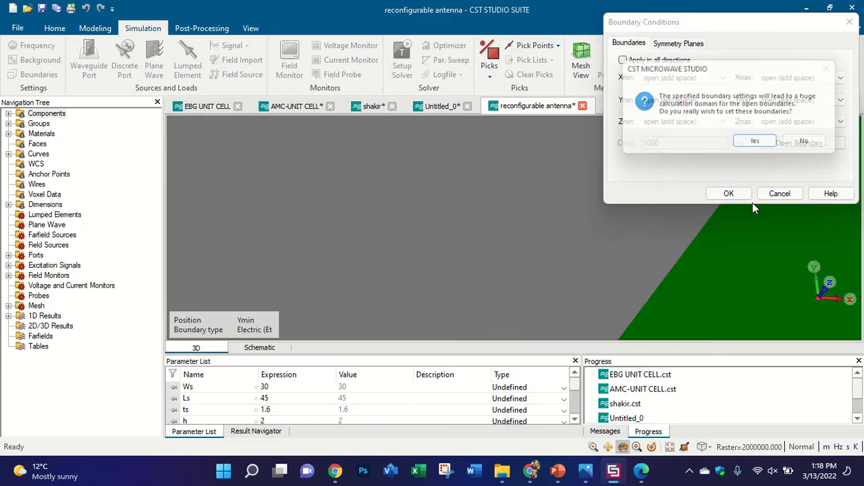
{"action": "left_click", "coordinate": [757, 147]}
{"action": "left_click", "coordinate": [728, 194]}
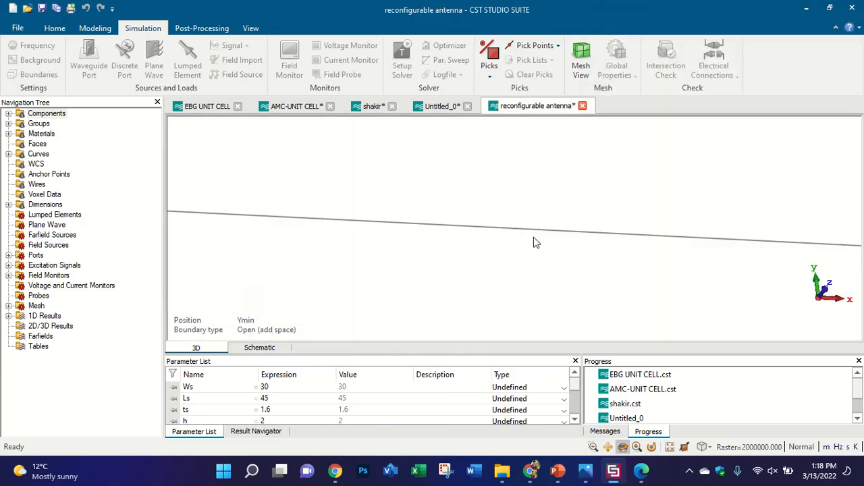
Step: Delete component1 together with the dimensions connected to its patch, keeping the dimensions connected to solid1
{"action": "scroll", "coordinate": [641, 221], "scroll_direction": "up", "scroll_amount": 5}
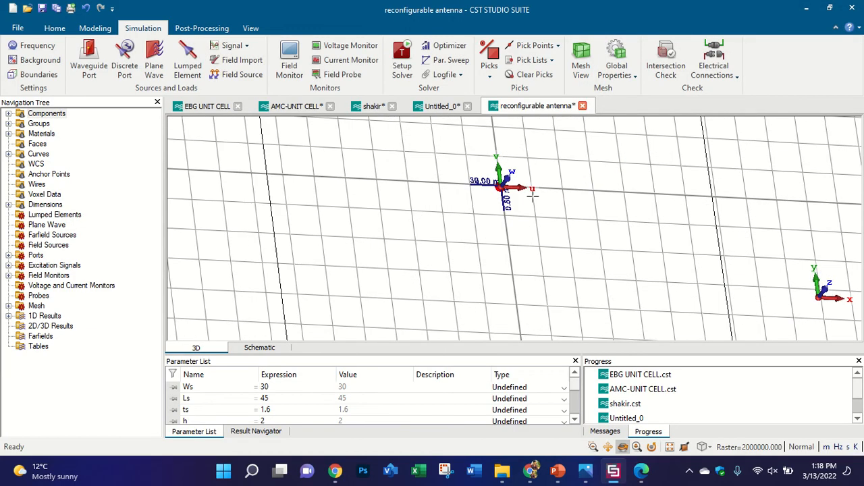
{"action": "scroll", "coordinate": [490, 194], "scroll_direction": "up", "scroll_amount": 5}
{"action": "scroll", "coordinate": [565, 127], "scroll_direction": "up", "scroll_amount": 5}
{"action": "scroll", "coordinate": [423, 301], "scroll_direction": "up", "scroll_amount": 2}
{"action": "left_click_drag", "start_coordinate": [410, 332], "coordinate": [467, 253]}
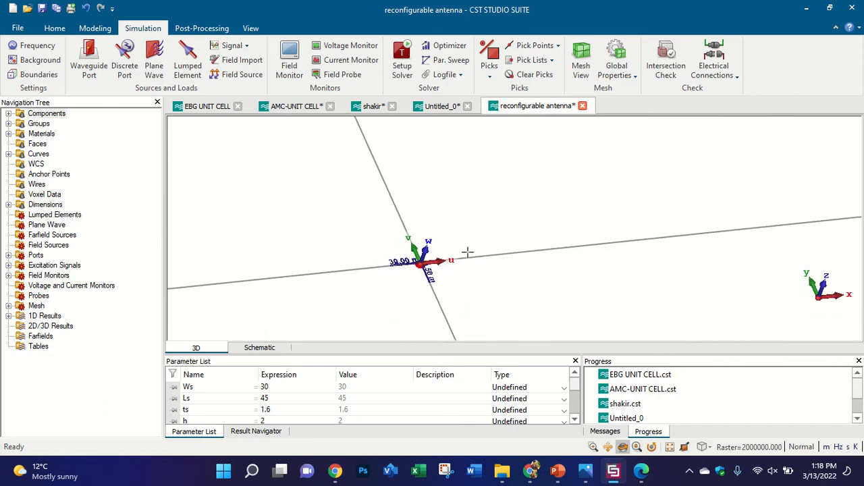
{"action": "scroll", "coordinate": [476, 215], "scroll_direction": "down", "scroll_amount": 10}
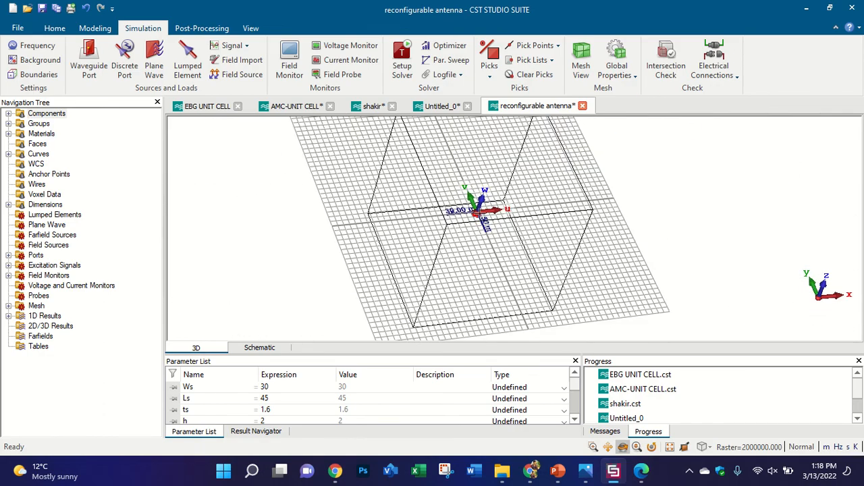
{"action": "double_click", "coordinate": [22, 114]}
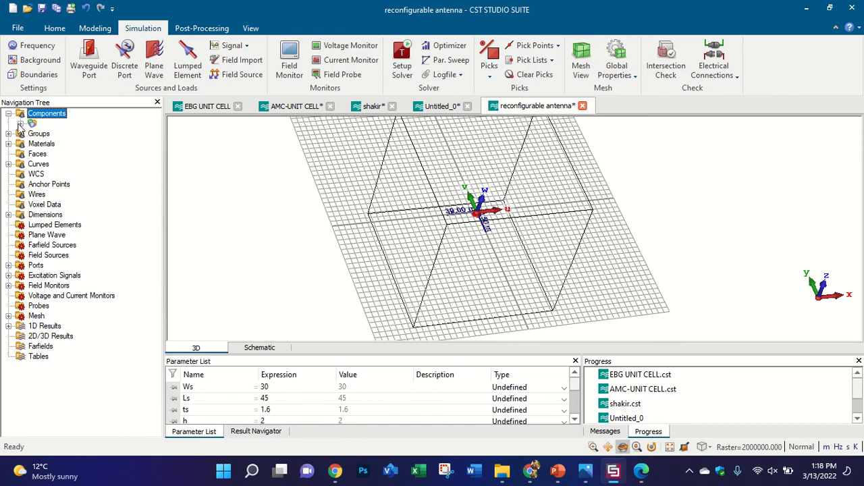
{"action": "left_click", "coordinate": [55, 124]}
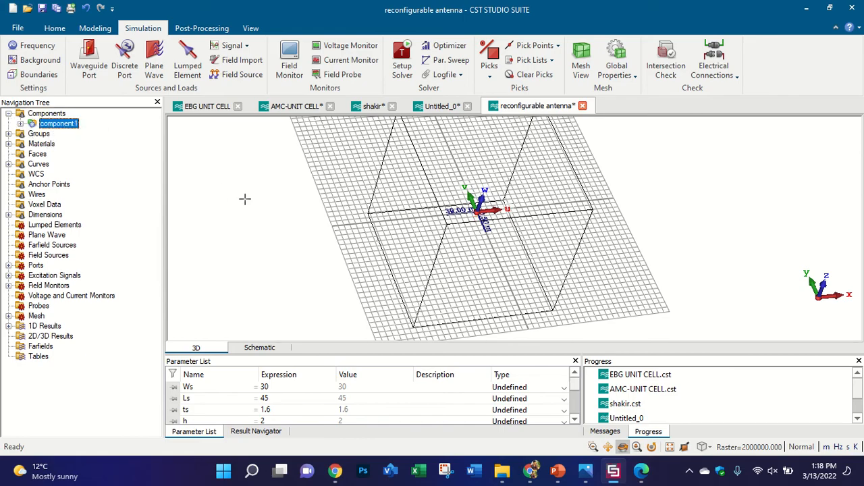
{"action": "key", "text": "Delete"}
{"action": "key", "text": "Return"}
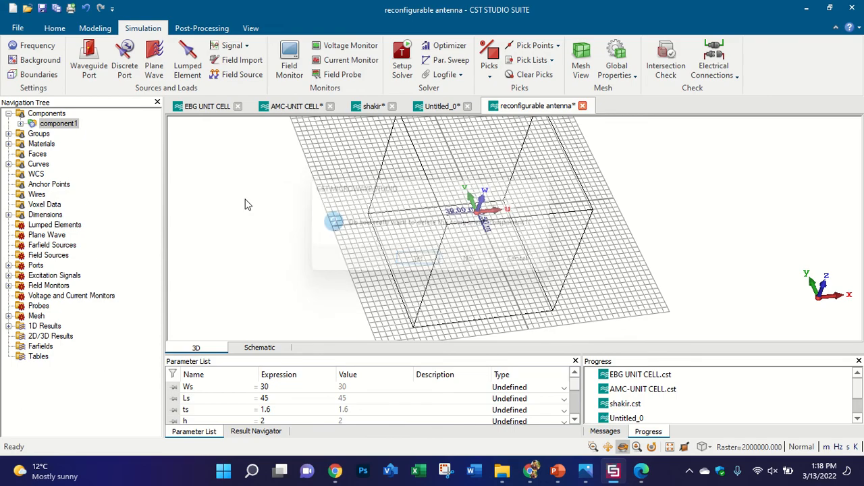
{"action": "key", "text": "Return"}
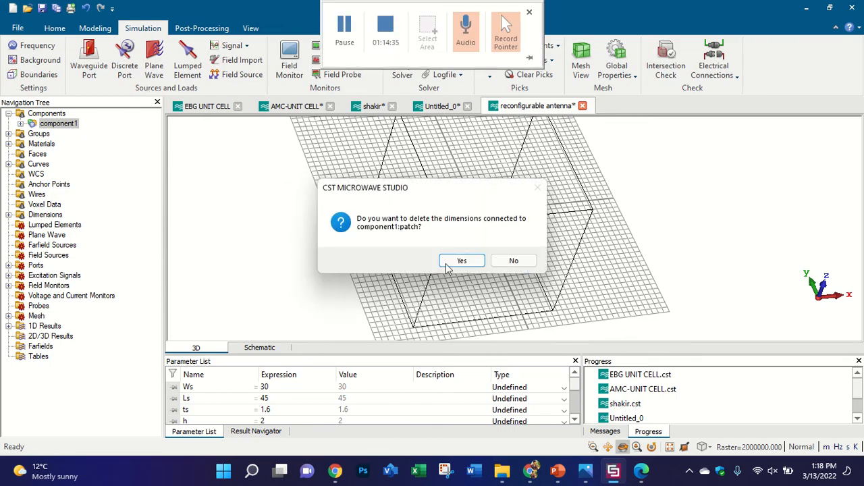
{"action": "left_click", "coordinate": [450, 262]}
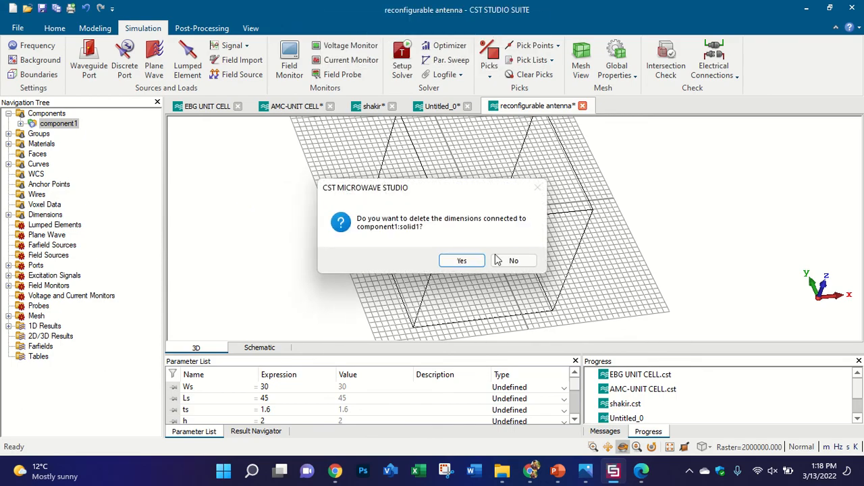
{"action": "left_click", "coordinate": [512, 262]}
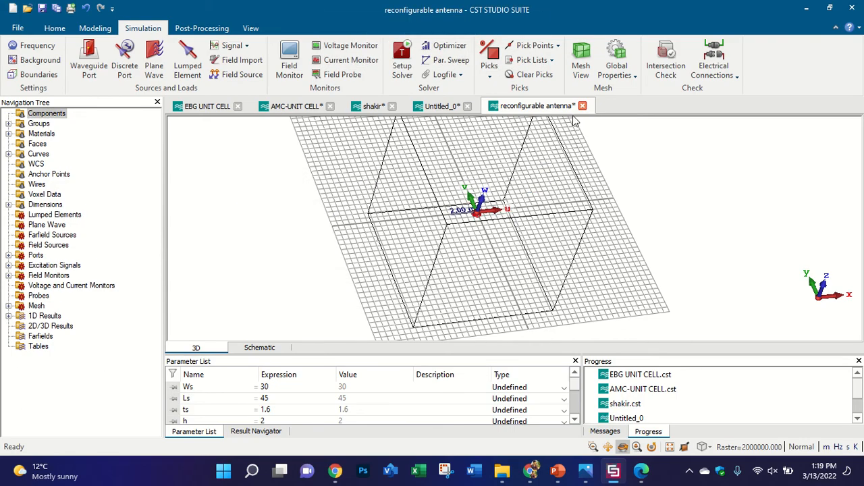
Step: Close the reconfigurable antenna project without saving its changes and switch to File Explorer
{"action": "left_click", "coordinate": [582, 106]}
{"action": "left_click", "coordinate": [480, 270]}
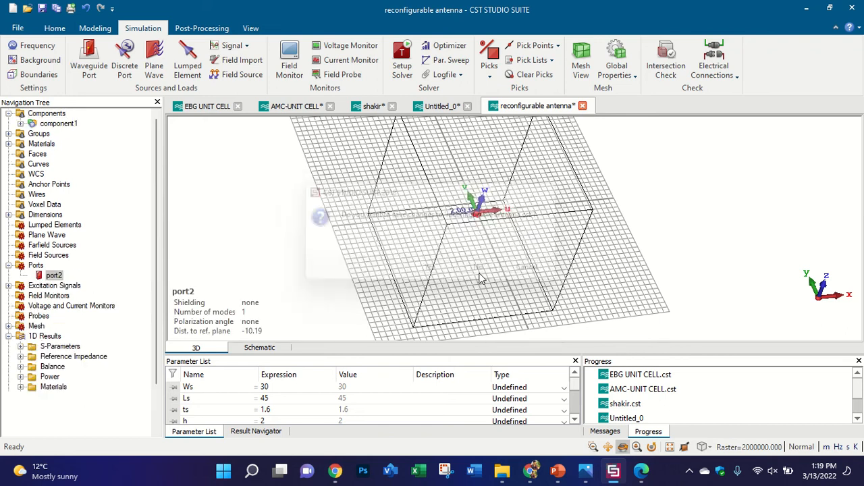
{"action": "left_click", "coordinate": [502, 470]}
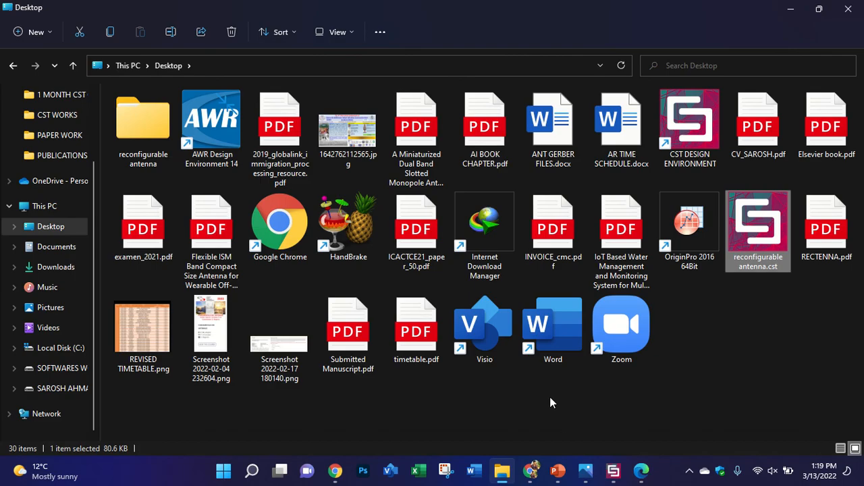
Step: Look through the Downloads folder for another CST project file
{"action": "left_click", "coordinate": [67, 268]}
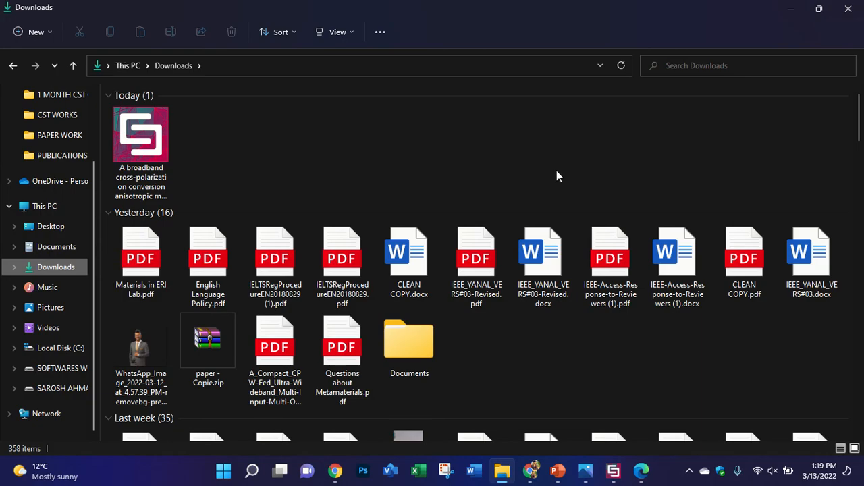
{"action": "scroll", "coordinate": [706, 137], "scroll_direction": "down", "scroll_amount": 8}
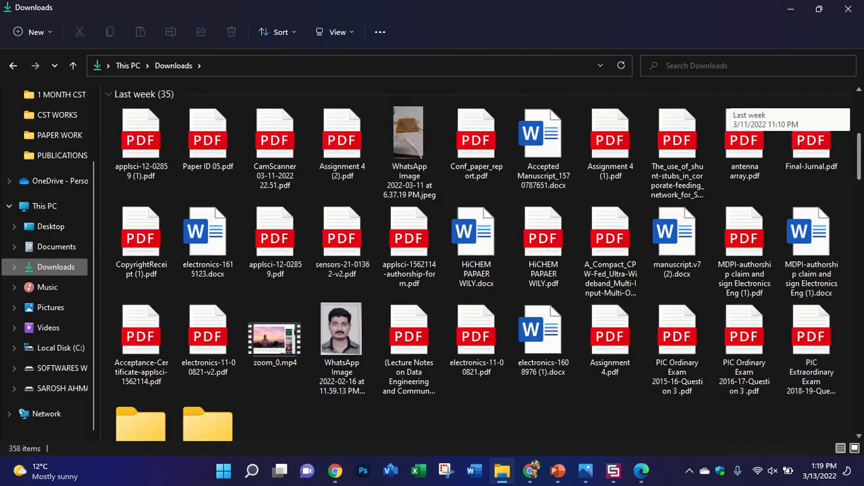
{"action": "scroll", "coordinate": [736, 101], "scroll_direction": "down", "scroll_amount": 10}
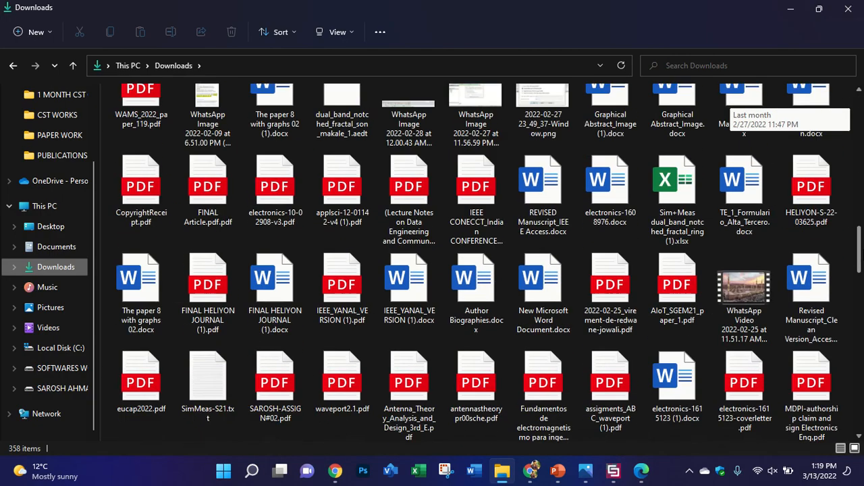
{"action": "scroll", "coordinate": [733, 101], "scroll_direction": "up", "scroll_amount": 20}
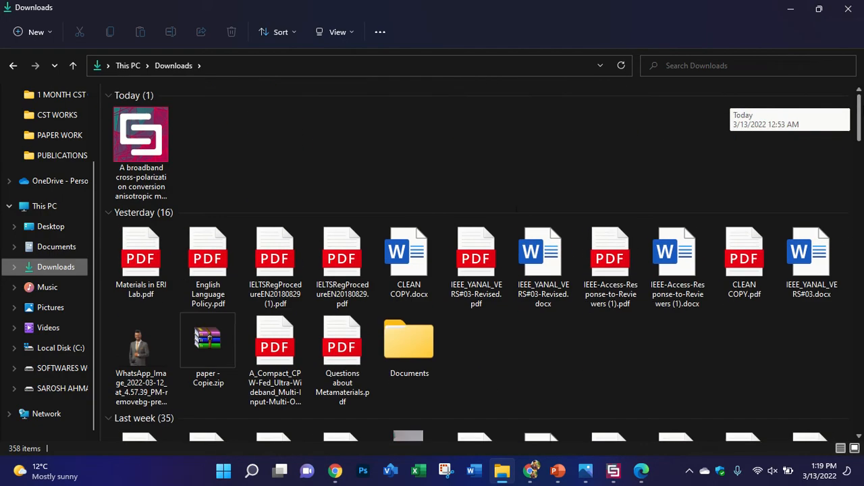
Step: Open the CST WORKS folder inside ALL DATA on the E: drive
{"action": "left_click", "coordinate": [65, 389]}
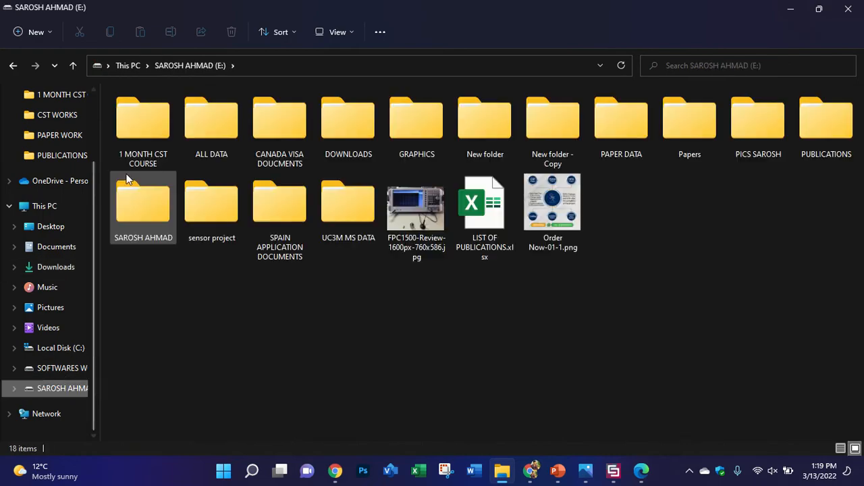
{"action": "double_click", "coordinate": [210, 138]}
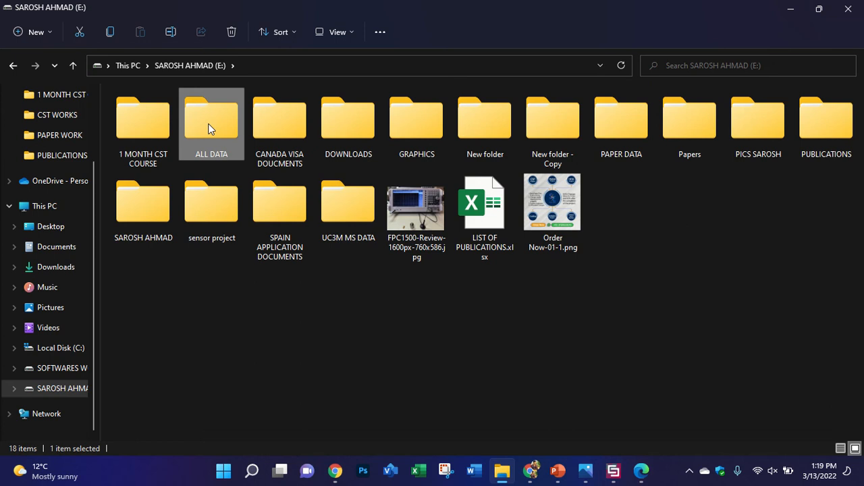
{"action": "double_click", "coordinate": [209, 129]}
{"action": "double_click", "coordinate": [164, 221]}
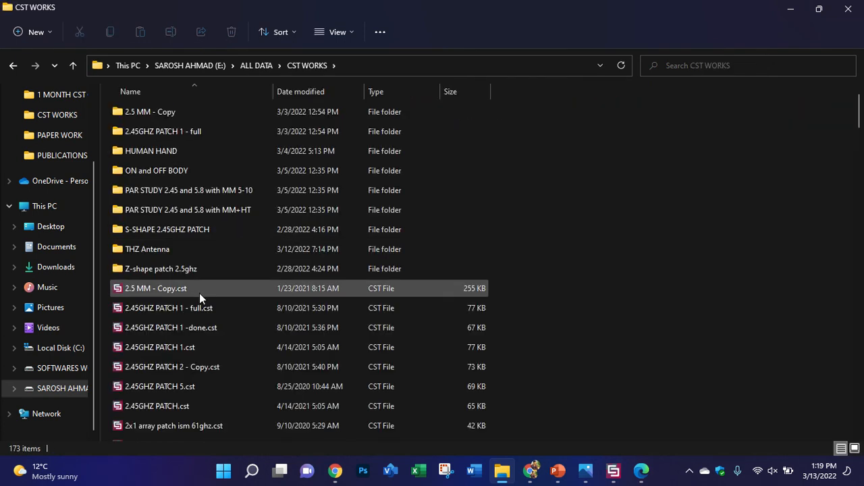
Step: Look through the files of the CST WORKS folder for a suitable antenna project
{"action": "scroll", "coordinate": [202, 295], "scroll_direction": "down", "scroll_amount": 3}
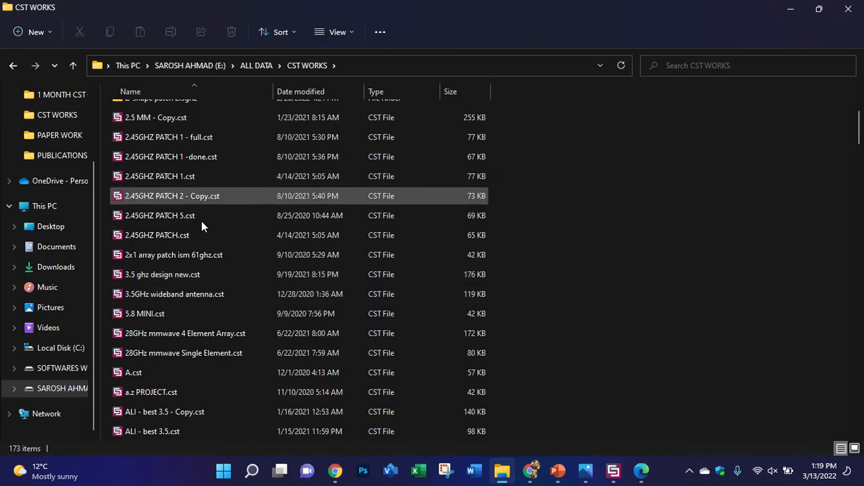
{"action": "scroll", "coordinate": [211, 321], "scroll_direction": "down", "scroll_amount": 1}
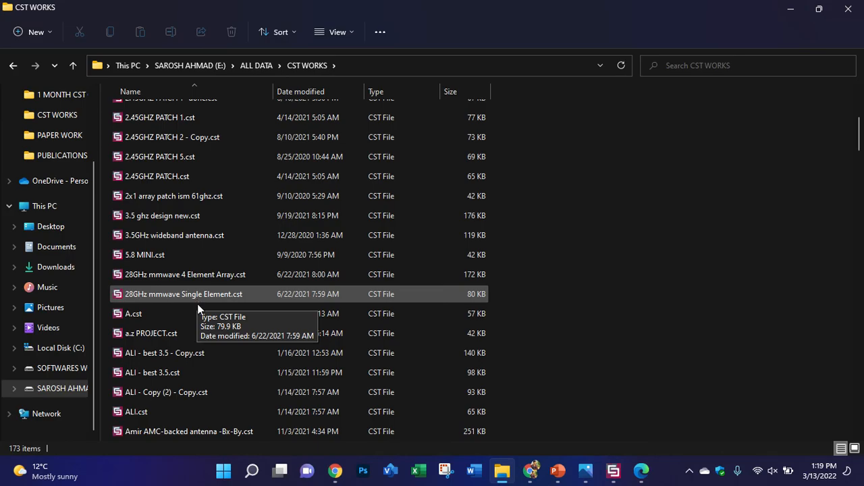
{"action": "scroll", "coordinate": [198, 314], "scroll_direction": "down", "scroll_amount": 2}
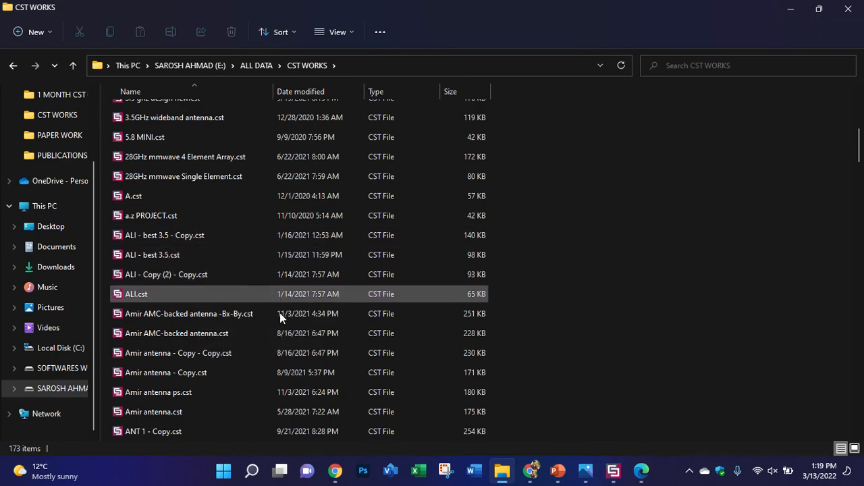
{"action": "scroll", "coordinate": [279, 315], "scroll_direction": "down", "scroll_amount": 9}
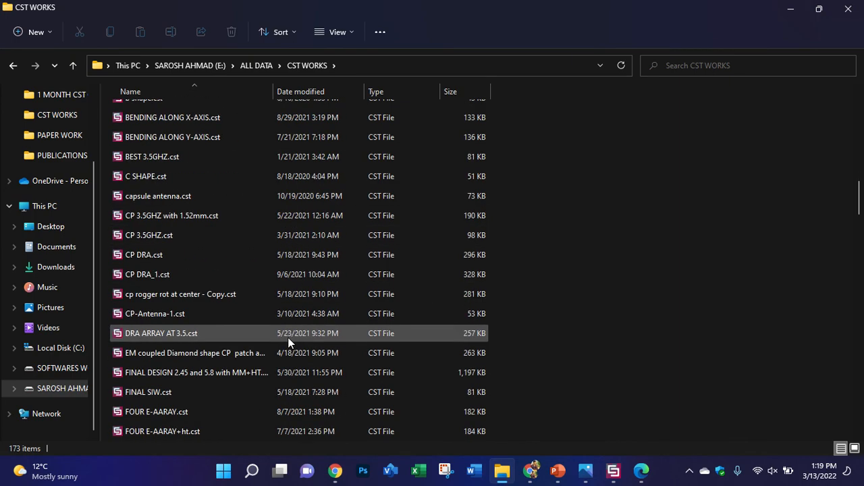
{"action": "scroll", "coordinate": [287, 340], "scroll_direction": "up", "scroll_amount": 5}
{"action": "scroll", "coordinate": [284, 339], "scroll_direction": "down", "scroll_amount": 2}
{"action": "scroll", "coordinate": [284, 340], "scroll_direction": "up", "scroll_amount": 4}
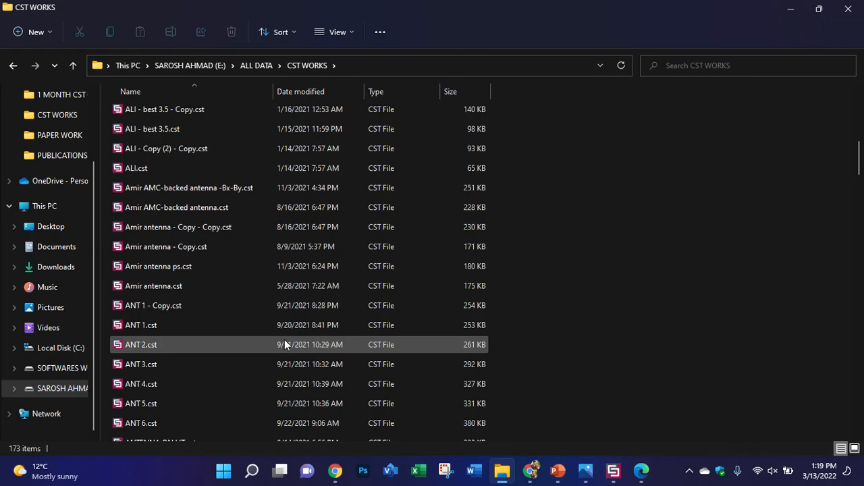
{"action": "scroll", "coordinate": [278, 339], "scroll_direction": "up", "scroll_amount": 5}
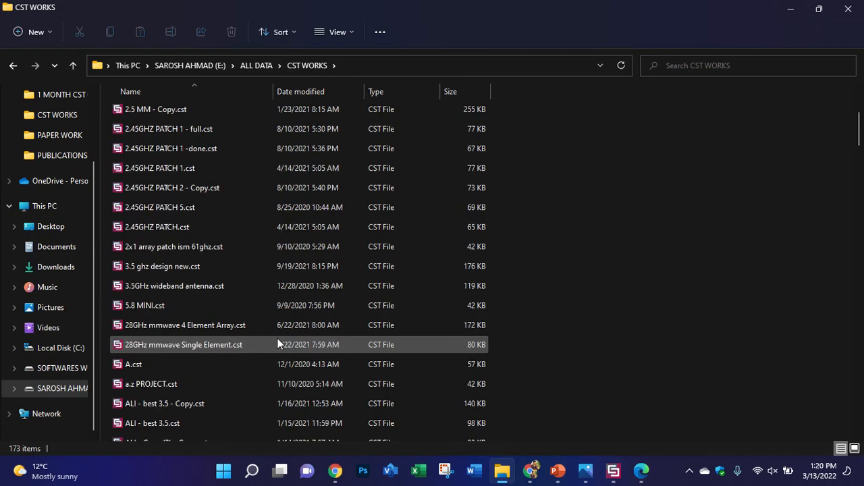
{"action": "scroll", "coordinate": [278, 341], "scroll_direction": "down", "scroll_amount": 7}
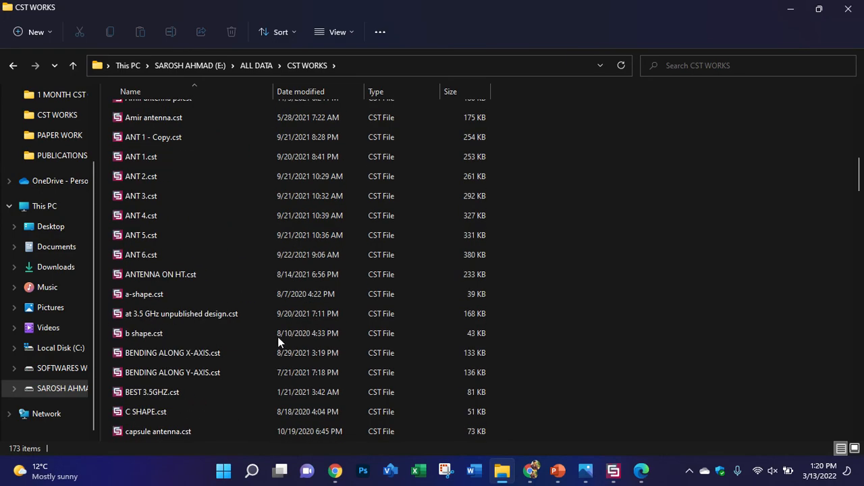
{"action": "scroll", "coordinate": [279, 341], "scroll_direction": "down", "scroll_amount": 5}
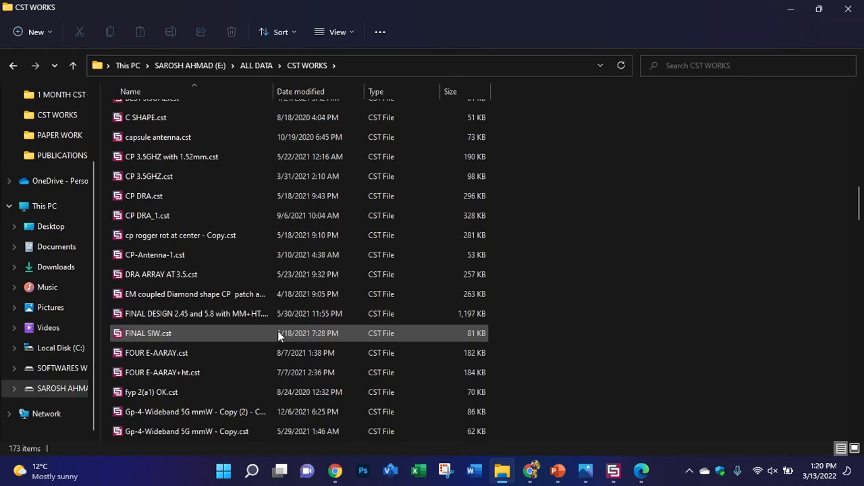
{"action": "scroll", "coordinate": [278, 334], "scroll_direction": "down", "scroll_amount": 8}
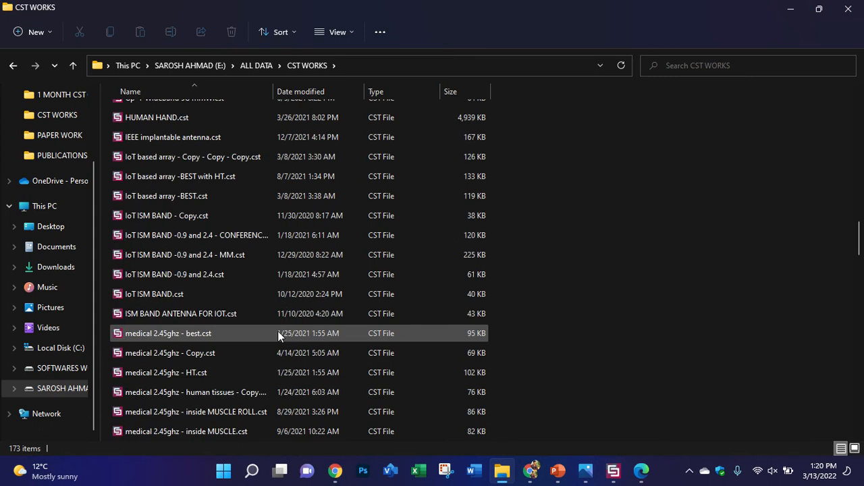
{"action": "scroll", "coordinate": [277, 334], "scroll_direction": "down", "scroll_amount": 5}
{"action": "scroll", "coordinate": [278, 333], "scroll_direction": "down", "scroll_amount": 4}
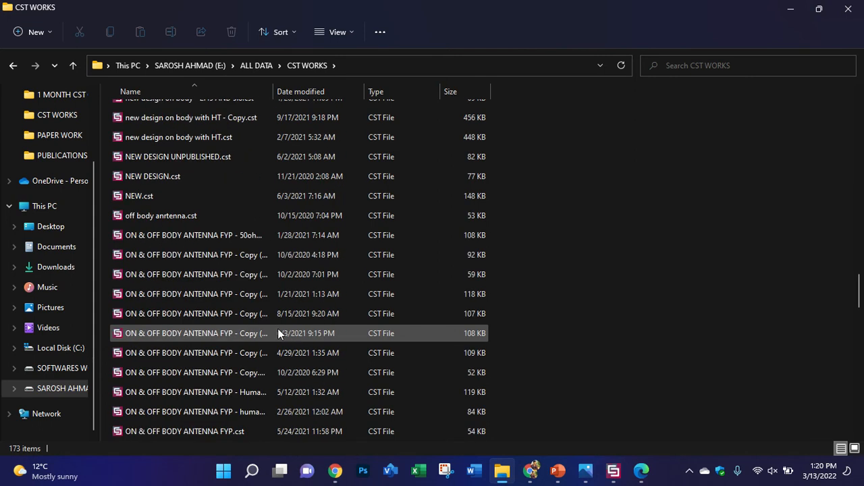
{"action": "scroll", "coordinate": [278, 333], "scroll_direction": "down", "scroll_amount": 5}
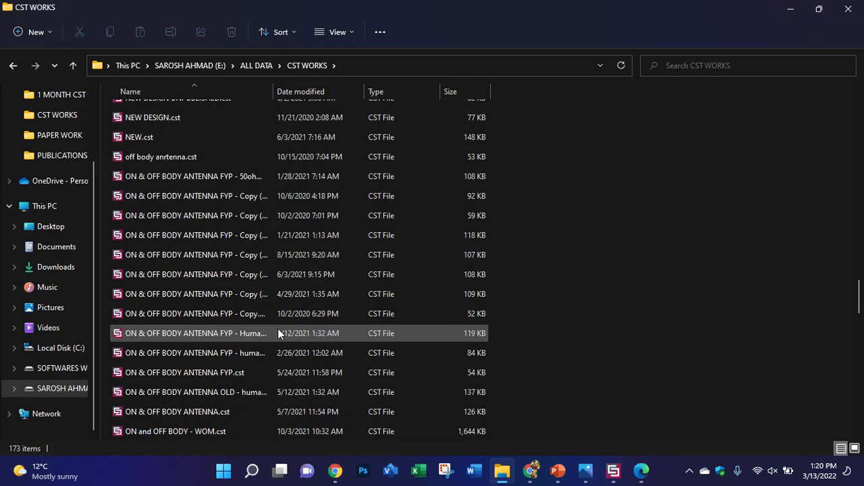
{"action": "scroll", "coordinate": [276, 347], "scroll_direction": "down", "scroll_amount": 14}
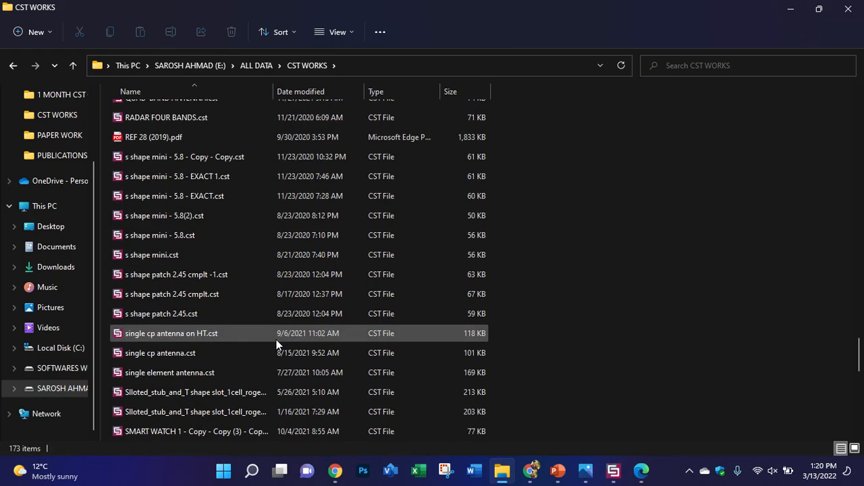
{"action": "scroll", "coordinate": [277, 344], "scroll_direction": "down", "scroll_amount": 3}
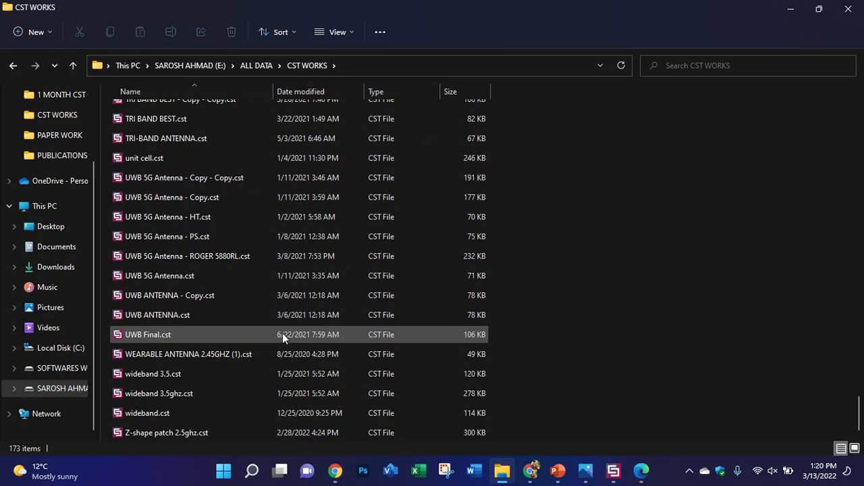
Step: Open UWB ANTENNA.cst, switch to CST Studio Suite and inspect the antenna at an angle in 3D
{"action": "double_click", "coordinate": [248, 314]}
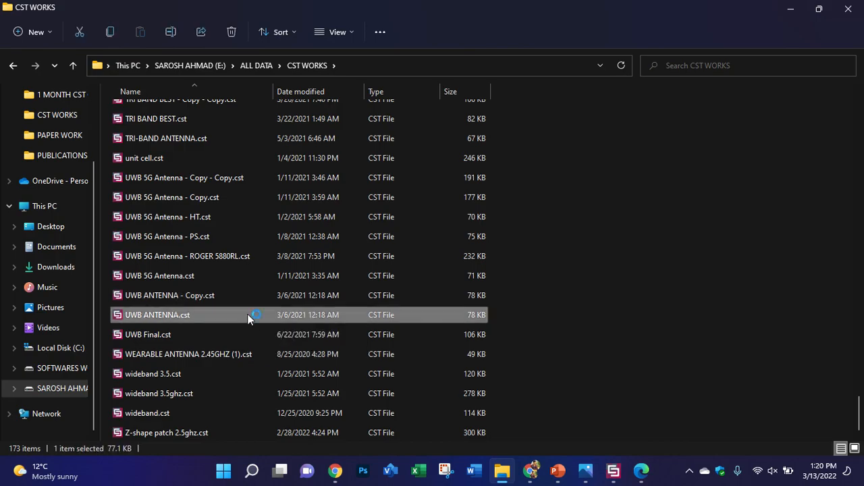
{"action": "left_click", "coordinate": [614, 477]}
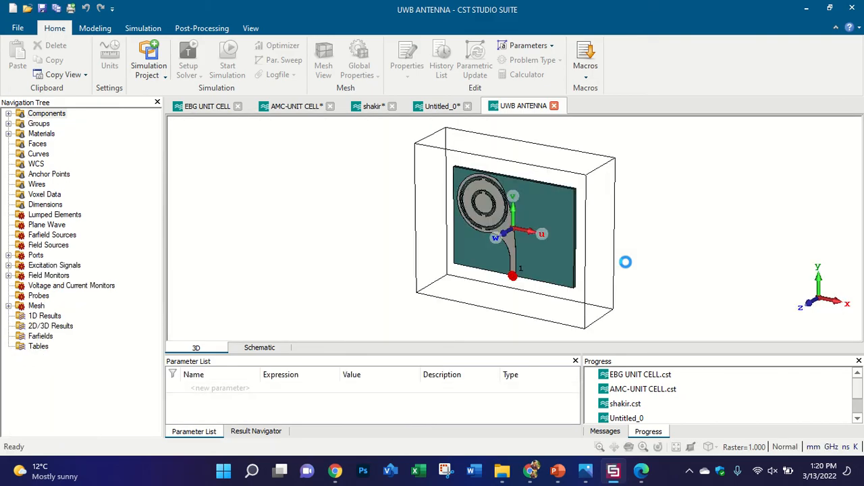
{"action": "left_click_drag", "start_coordinate": [616, 249], "coordinate": [673, 173], "text": "ctrl"}
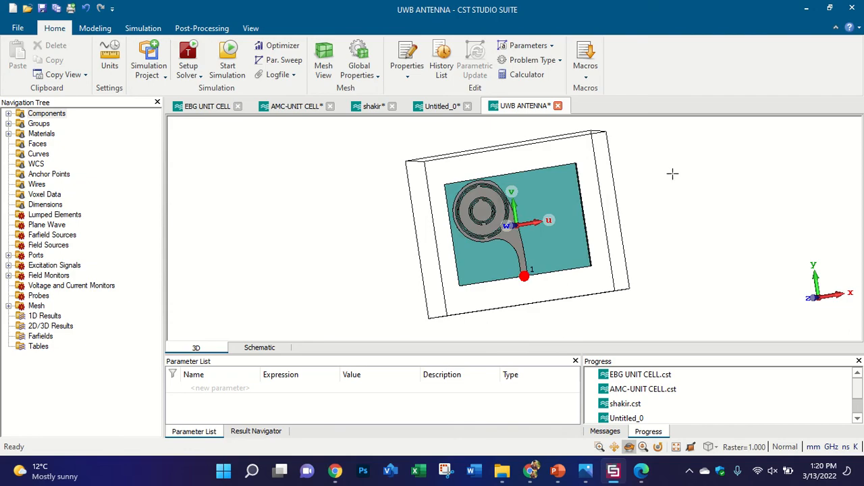
{"action": "scroll", "coordinate": [594, 179], "scroll_direction": "up", "scroll_amount": 2}
{"action": "left_click_drag", "start_coordinate": [476, 189], "coordinate": [498, 156]}
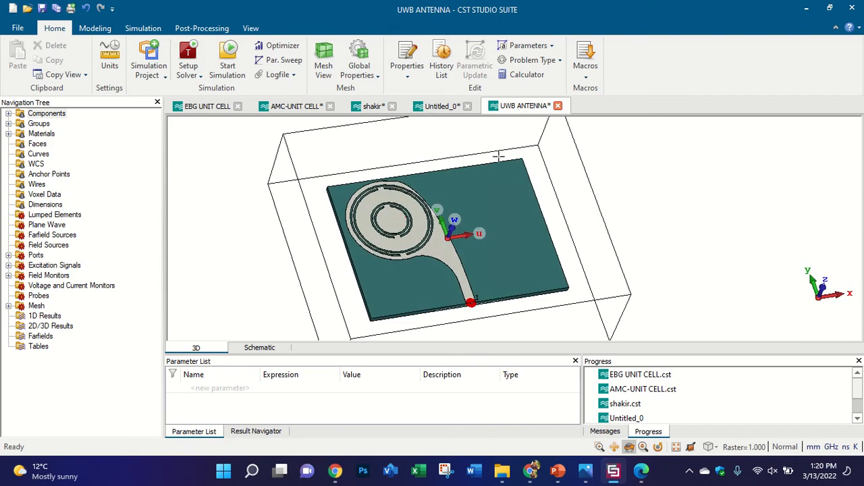
Step: Expand the antenna's components and align the local coordinate system with the large face of its substrate
{"action": "left_click", "coordinate": [8, 113]}
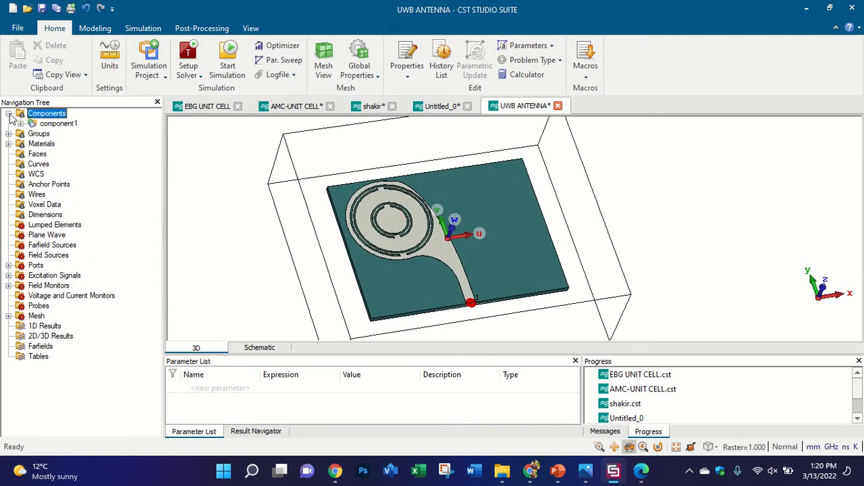
{"action": "left_click", "coordinate": [91, 28]}
{"action": "left_click", "coordinate": [693, 61]}
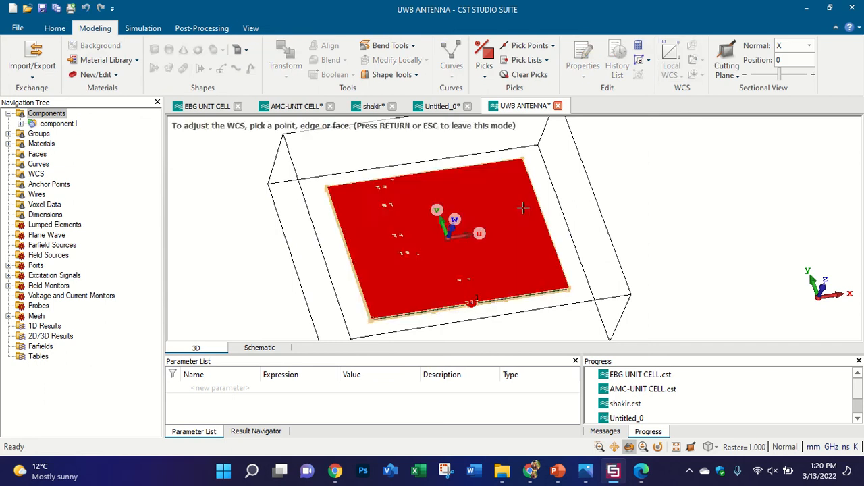
{"action": "double_click", "coordinate": [522, 207]}
{"action": "left_click_drag", "start_coordinate": [522, 207], "coordinate": [502, 228]}
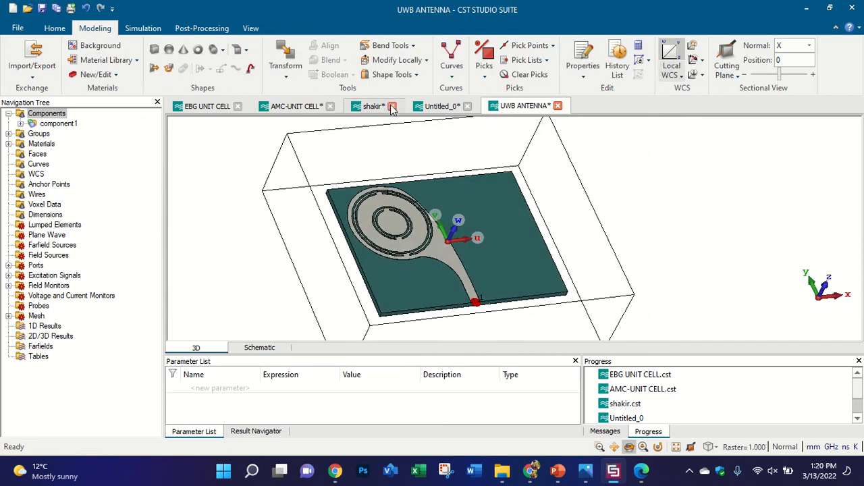
Step: Bring up the AMC-UNIT CELL project in front view and select its component1
{"action": "left_click", "coordinate": [368, 108]}
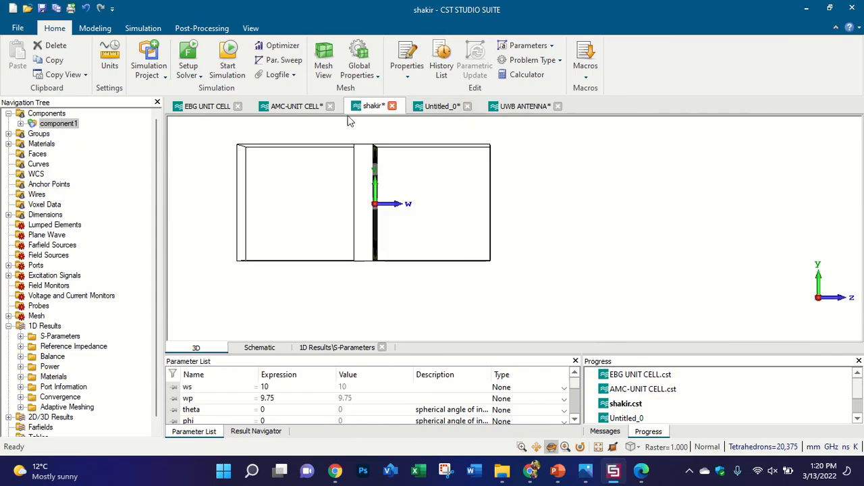
{"action": "left_click", "coordinate": [297, 106]}
{"action": "key", "text": "5"}
{"action": "left_click", "coordinate": [48, 117]}
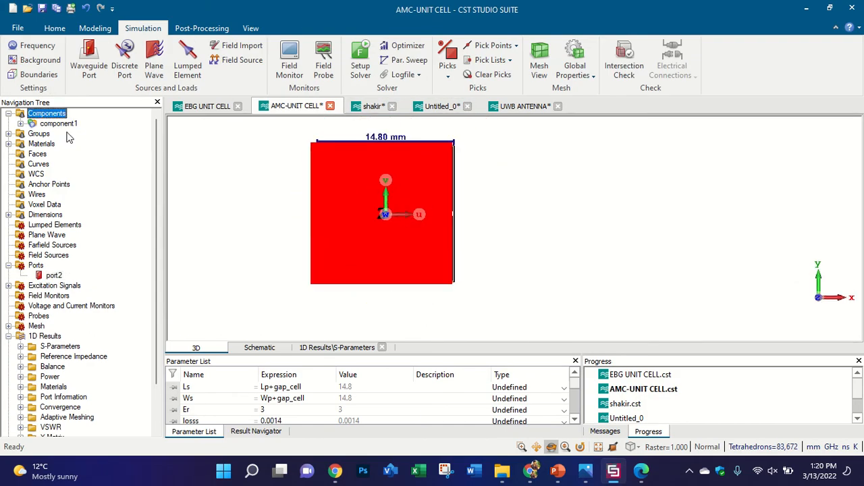
{"action": "left_click", "coordinate": [71, 127]}
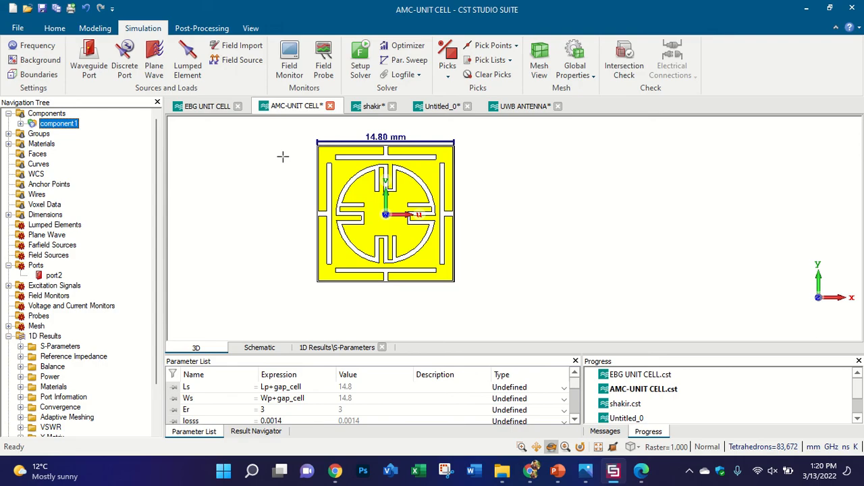
Step: Try to translate the AMC unit cell's component1 by 15 mm along U, comparing it with the UWB antenna
{"action": "left_click", "coordinate": [87, 28]}
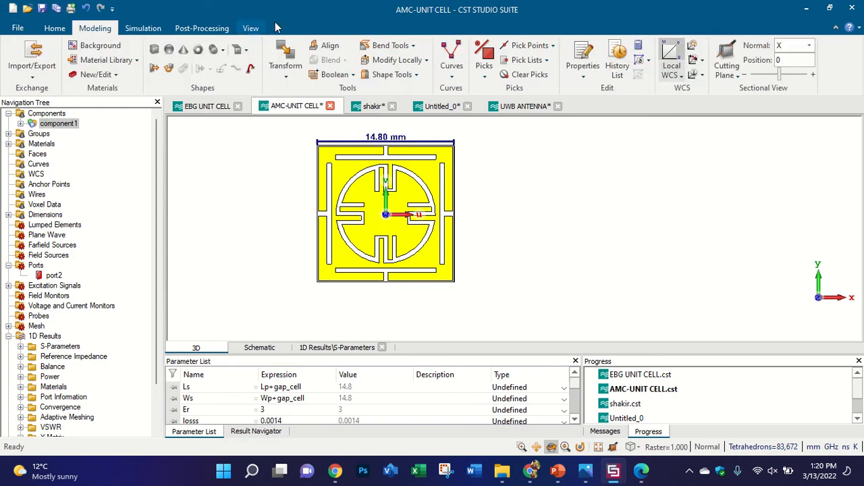
{"action": "left_click", "coordinate": [285, 69]}
{"action": "left_click", "coordinate": [300, 104]}
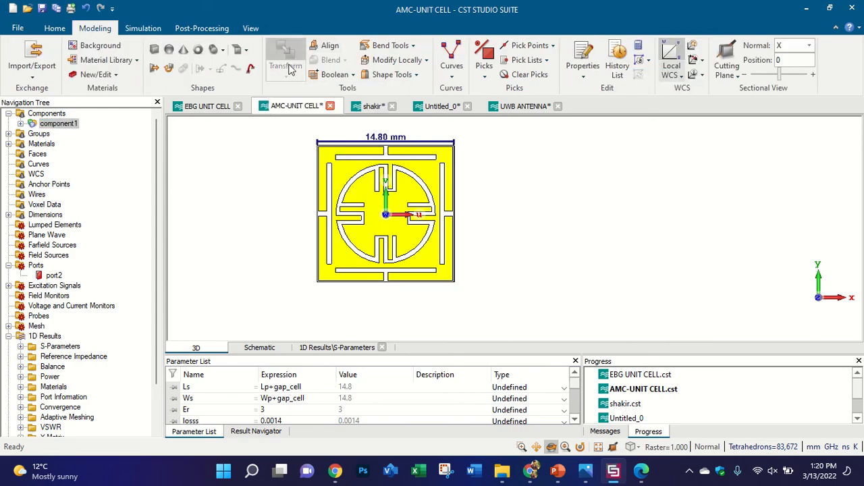
{"action": "left_click_drag", "start_coordinate": [305, 214], "coordinate": [445, 223]}
{"action": "left_click", "coordinate": [514, 106]}
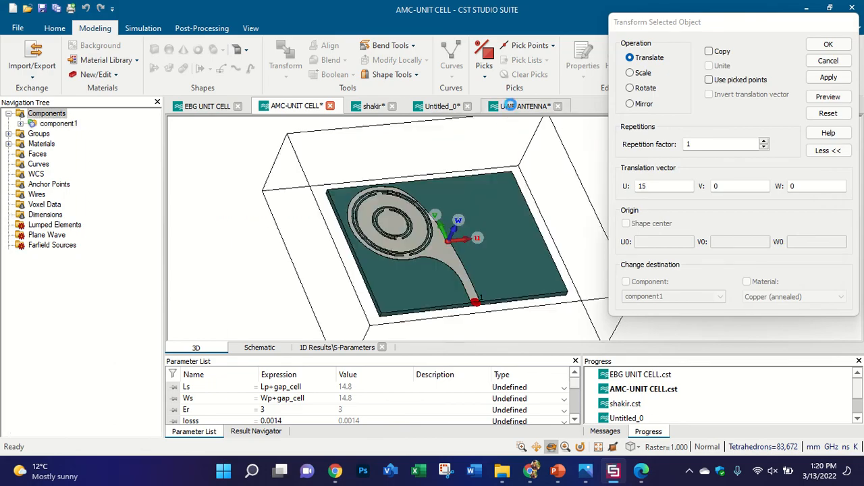
{"action": "left_click", "coordinate": [300, 107]}
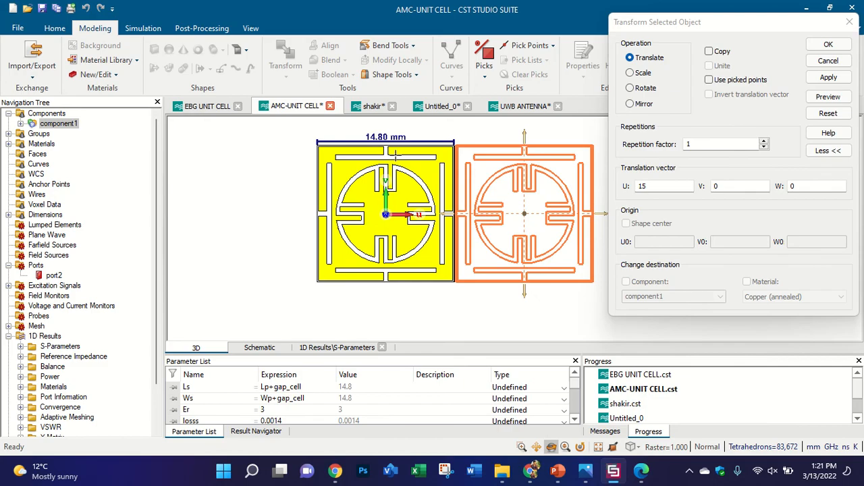
{"action": "key", "text": "Escape"}
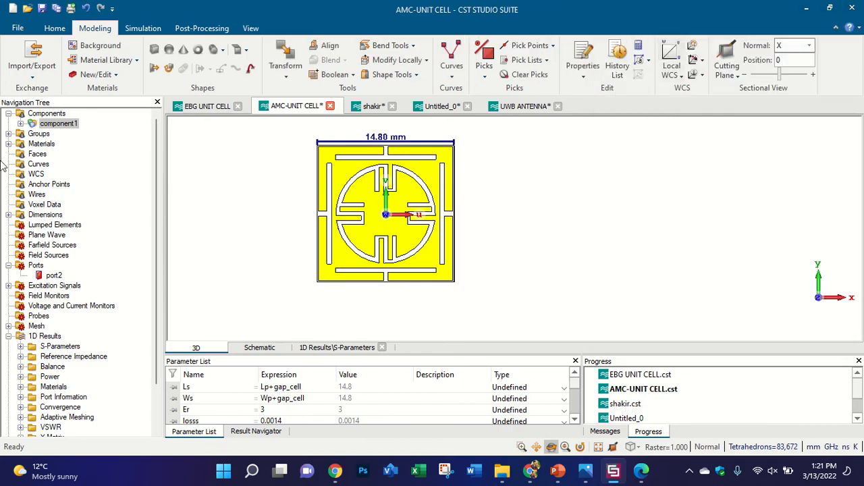
{"action": "left_click", "coordinate": [52, 124]}
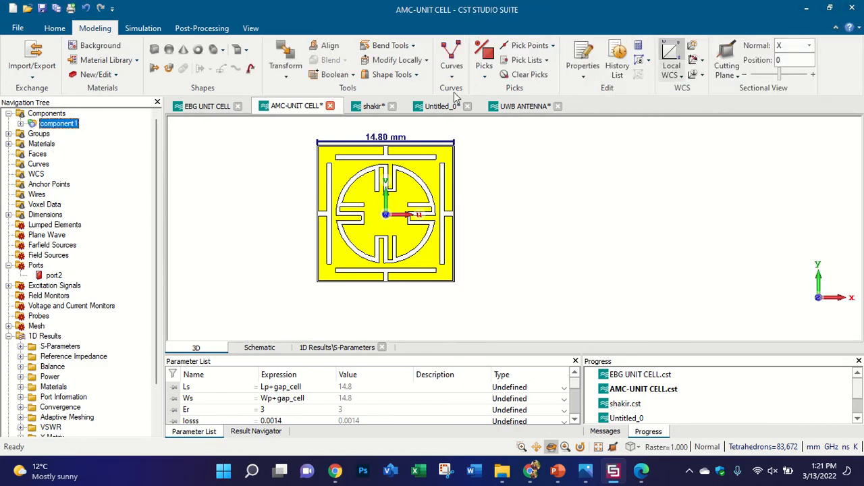
Step: Dimension the upper and right edges of the UWB ANTENNA project's substrate in front view
{"action": "left_click", "coordinate": [520, 106]}
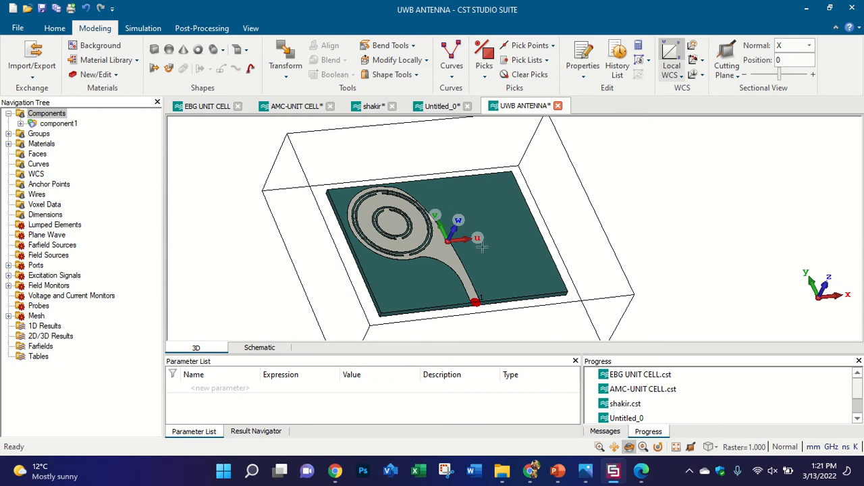
{"action": "key", "text": "5"}
{"action": "left_click", "coordinate": [252, 28]}
{"action": "left_click", "coordinate": [313, 53]}
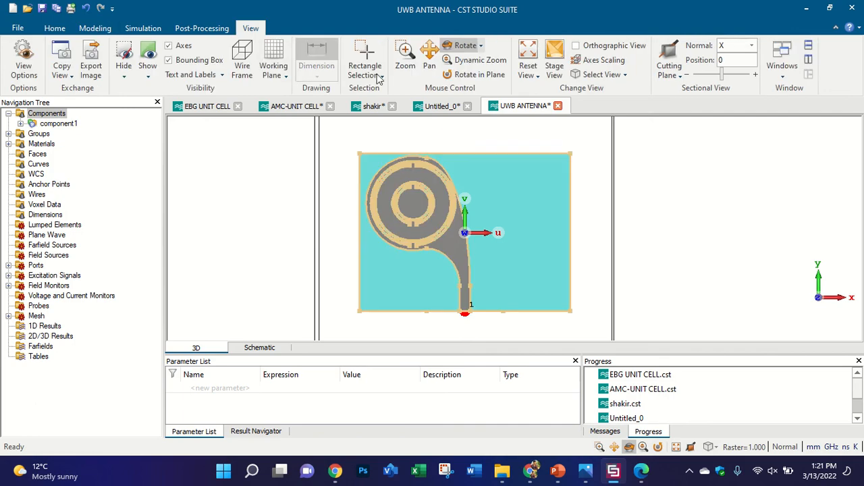
{"action": "left_click", "coordinate": [520, 153]}
{"action": "left_click", "coordinate": [524, 141]}
{"action": "left_click", "coordinate": [302, 70]}
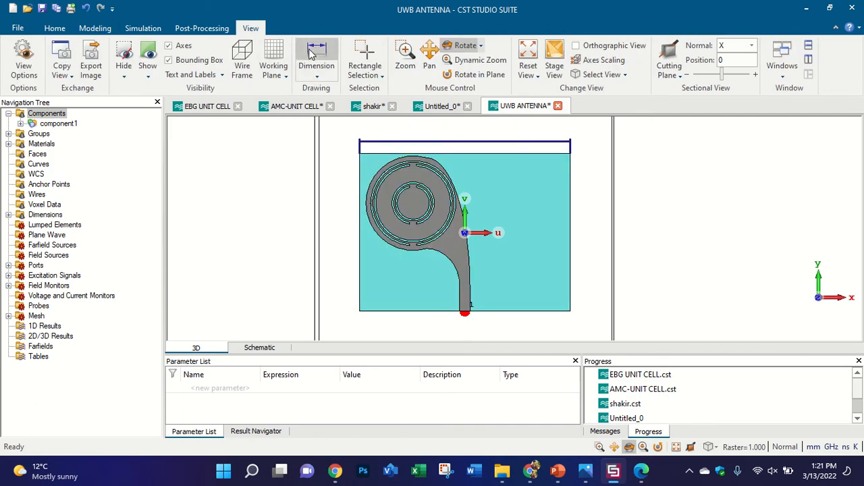
{"action": "left_click", "coordinate": [570, 199]}
{"action": "left_click", "coordinate": [583, 202]}
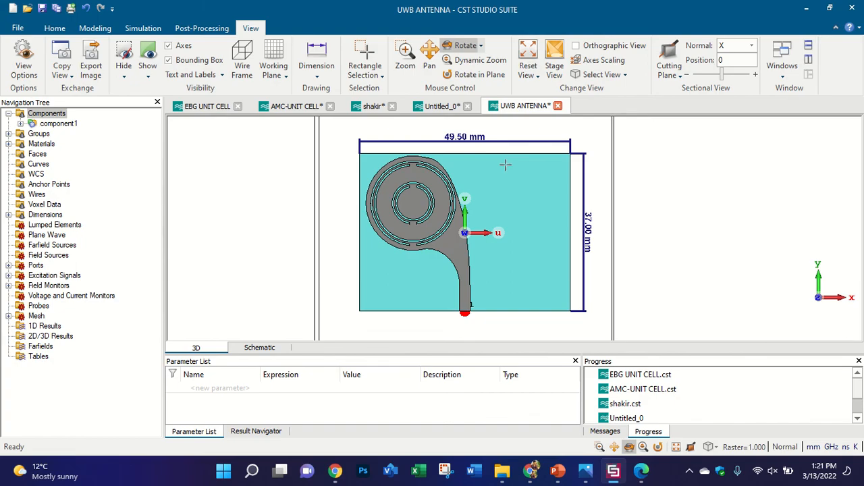
Step: Return to the AMC-UNIT CELL project to compare the unit cell's size with the antenna's
{"action": "left_click", "coordinate": [299, 109]}
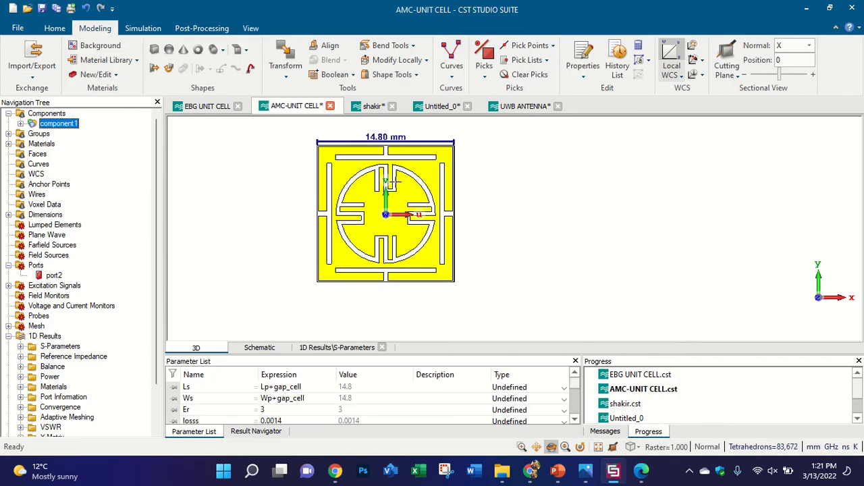
{"action": "scroll", "coordinate": [410, 220], "scroll_direction": "down", "scroll_amount": 2}
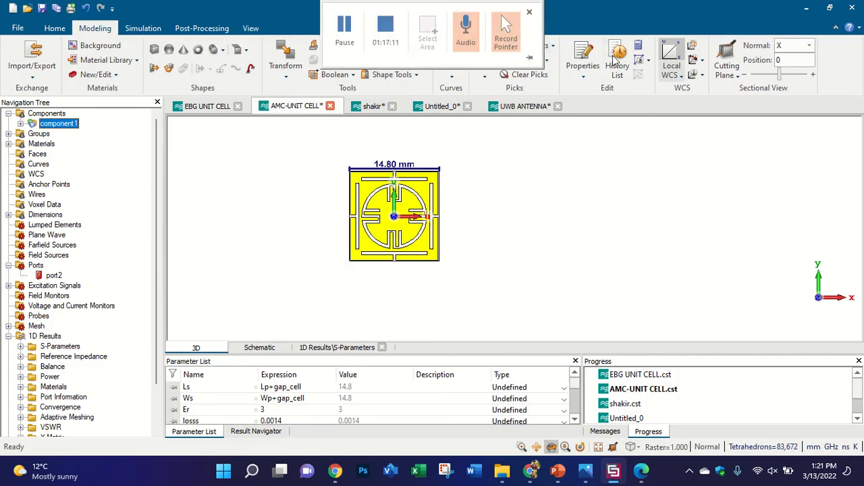
Step: Calculate the total width of five and of four AMC unit cells as 14.8*5 and 14.8*4
{"action": "left_click", "coordinate": [639, 47]}
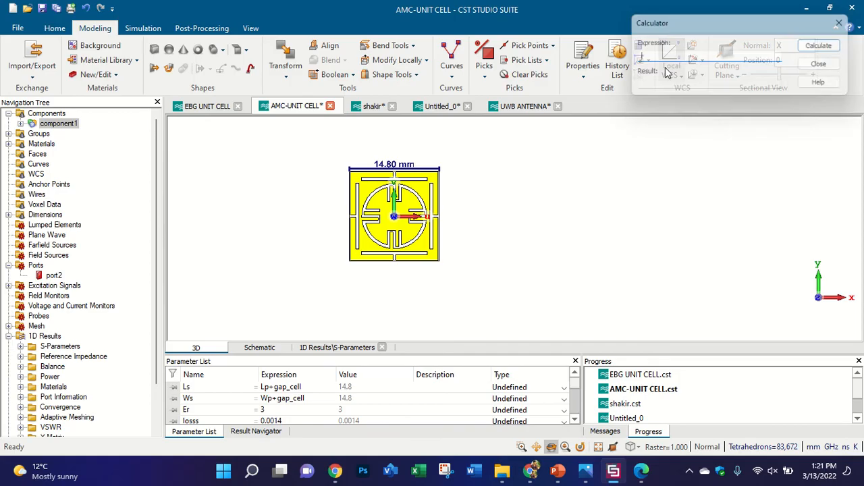
{"action": "type", "text": "14.8"}
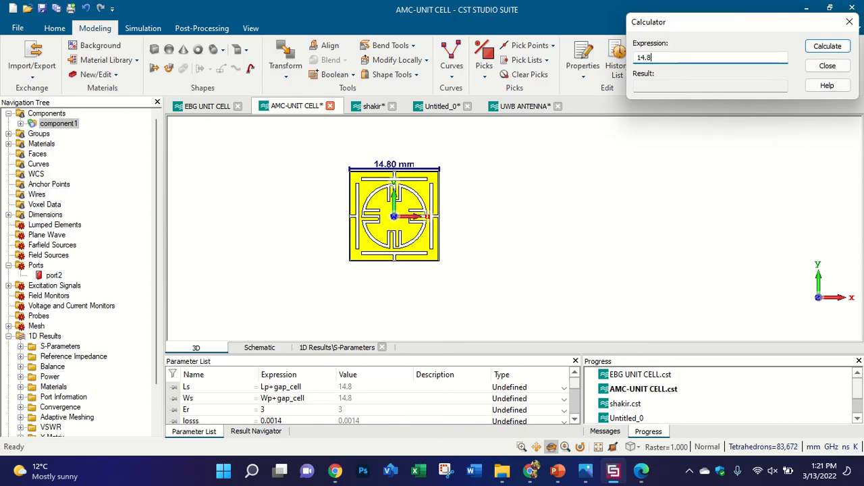
{"action": "type", "text": "*5"}
{"action": "left_click", "coordinate": [828, 46]}
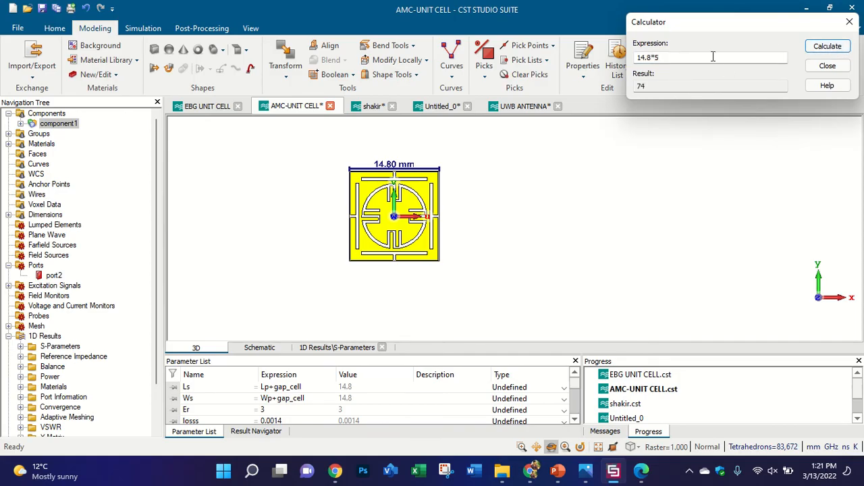
{"action": "left_click", "coordinate": [711, 57]}
{"action": "key", "text": "BackSpace"}
{"action": "type", "text": "4"}
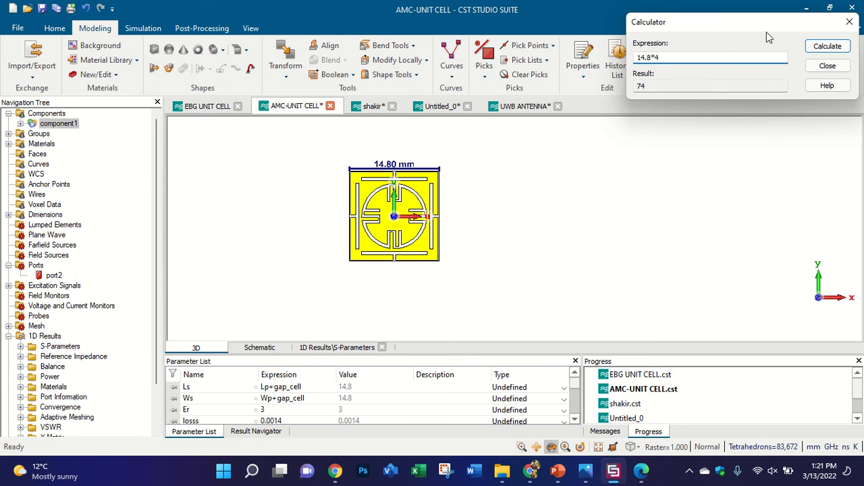
{"action": "left_click", "coordinate": [828, 48]}
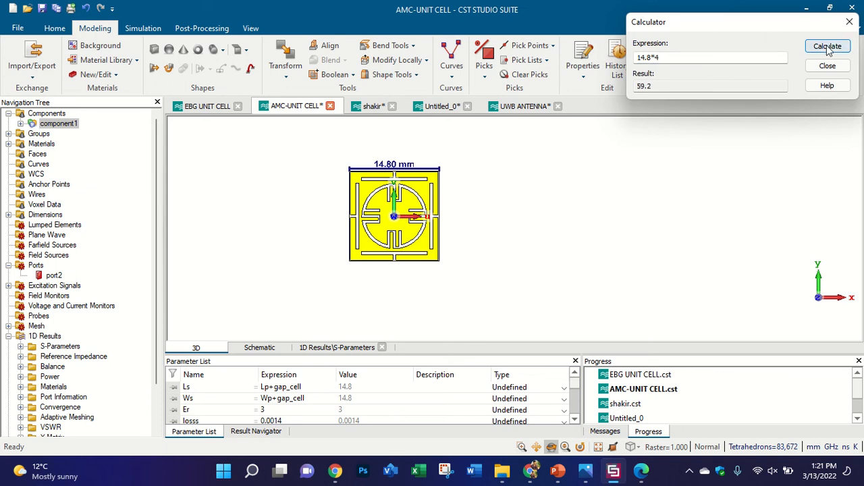
Step: Check the UWB ANTENNA project's substrate dimensions and recalculate 14.8*4 for the AMC cell row, closing the calculator
{"action": "left_click", "coordinate": [524, 106]}
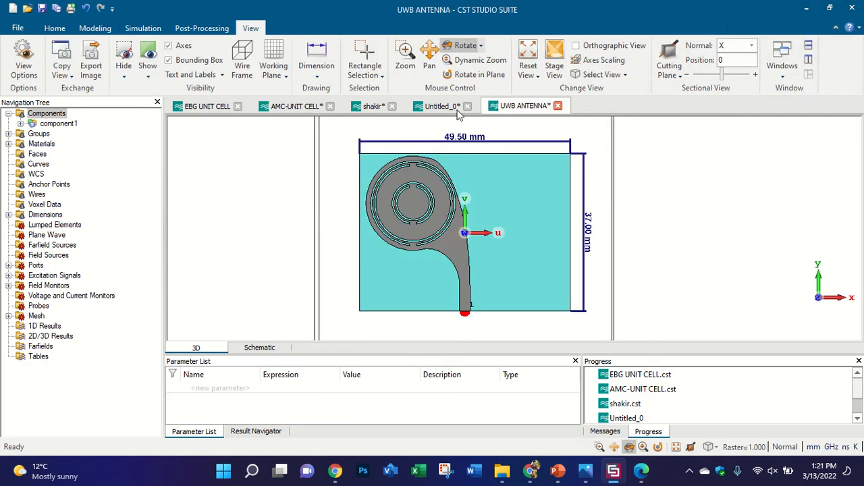
{"action": "left_click_drag", "start_coordinate": [656, 86], "coordinate": [692, 73]}
{"action": "left_click", "coordinate": [681, 58]}
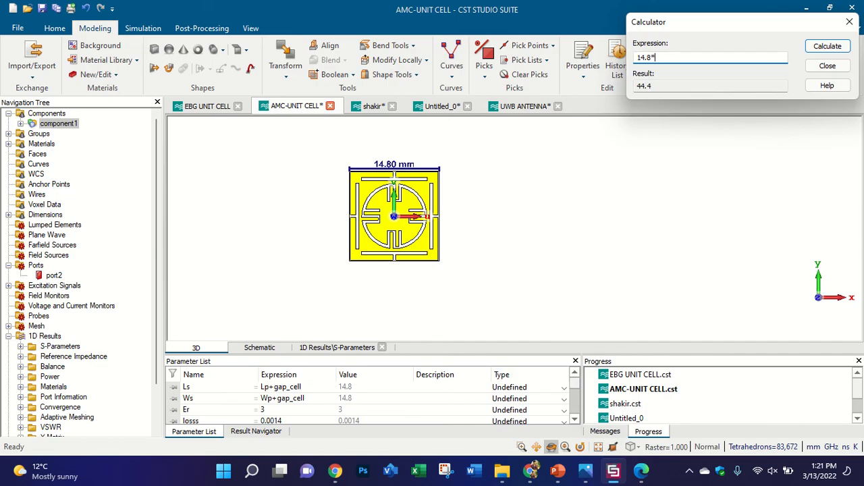
{"action": "left_click", "coordinate": [826, 47]}
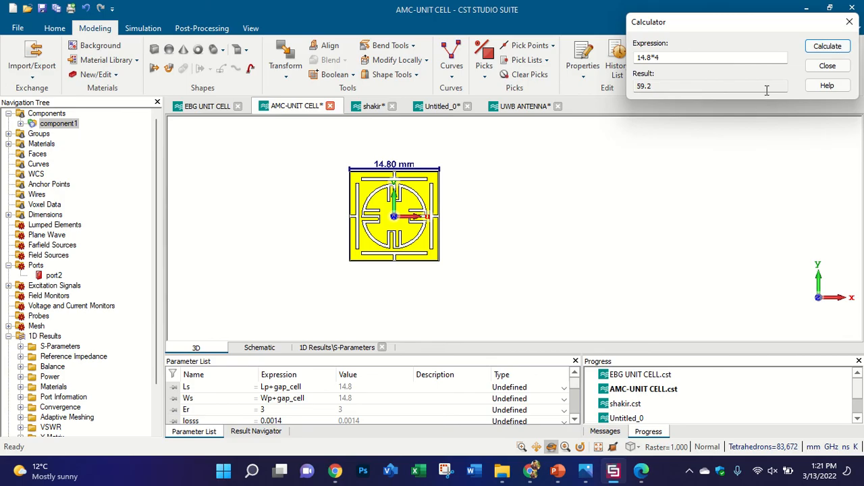
{"action": "left_click", "coordinate": [850, 23]}
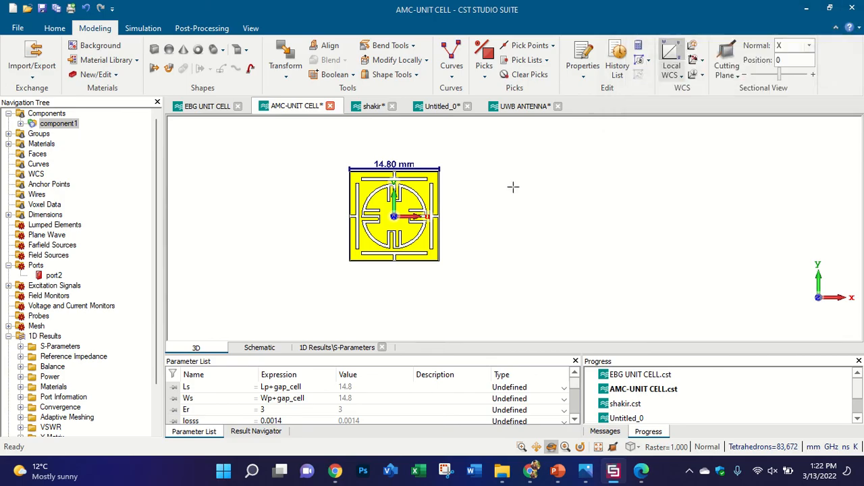
Step: Examine the dimensioned UWB ANTENNA substrate at an angle and return to the AMC-UNIT CELL project
{"action": "scroll", "coordinate": [396, 190], "scroll_direction": "down", "scroll_amount": 3}
{"action": "scroll", "coordinate": [328, 178], "scroll_direction": "up", "scroll_amount": 2}
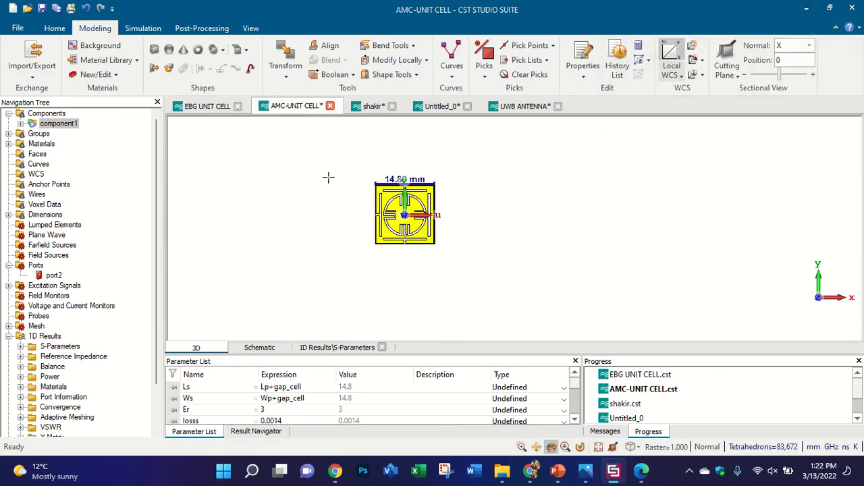
{"action": "scroll", "coordinate": [416, 208], "scroll_direction": "up", "scroll_amount": 2}
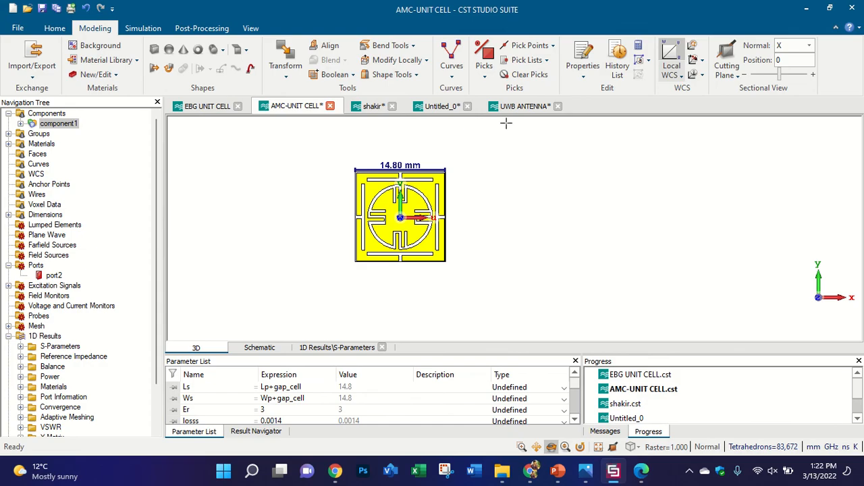
{"action": "left_click", "coordinate": [523, 106]}
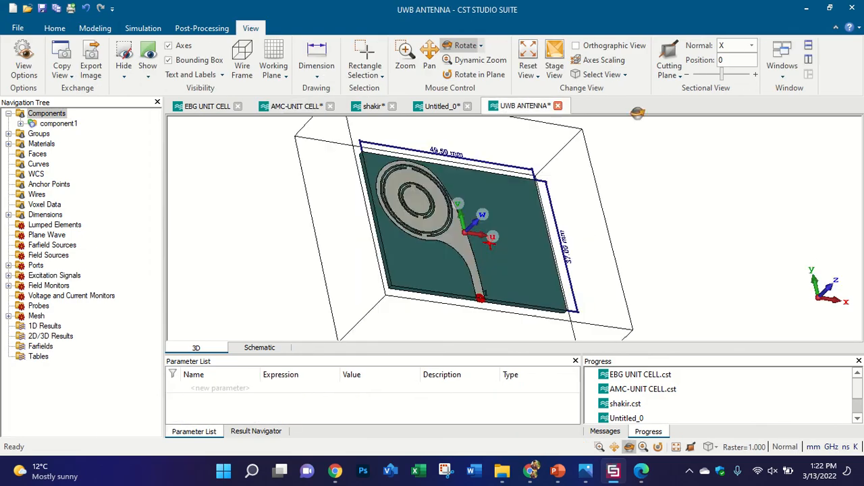
{"action": "left_click_drag", "start_coordinate": [638, 113], "coordinate": [573, 188]}
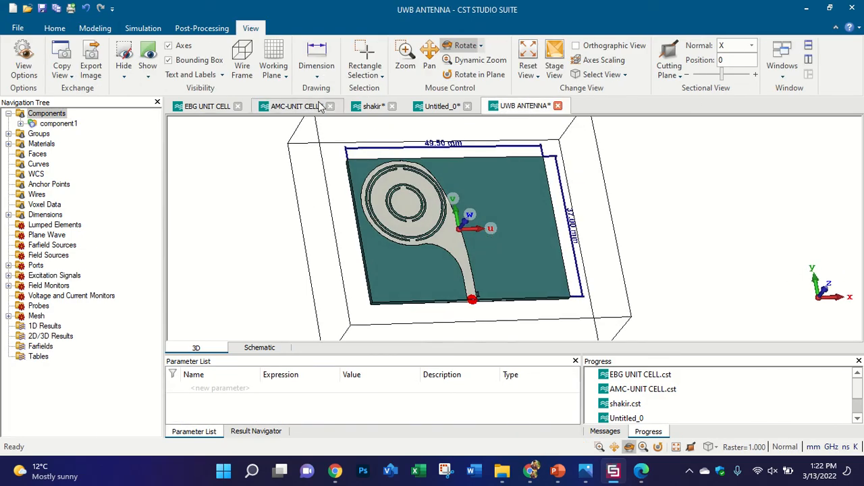
{"action": "left_click", "coordinate": [298, 106]}
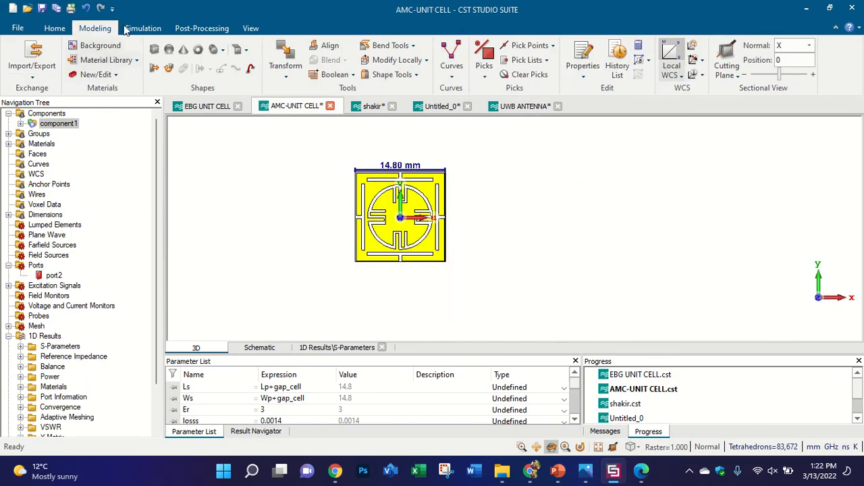
Step: Copy the AMC unit cell's component1 by 14.8 mm along U so the duplicate sits flush beside the original
{"action": "left_click", "coordinate": [286, 61]}
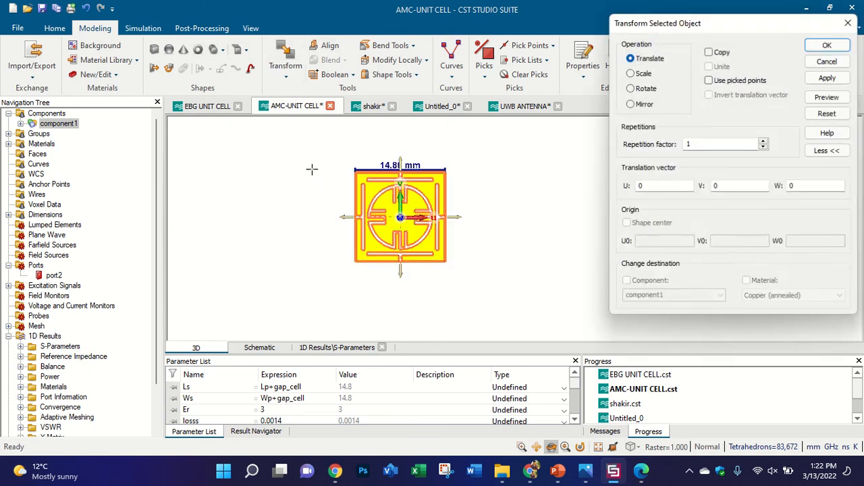
{"action": "scroll", "coordinate": [312, 169], "scroll_direction": "down", "scroll_amount": 2}
{"action": "left_click_drag", "start_coordinate": [385, 188], "coordinate": [446, 194]}
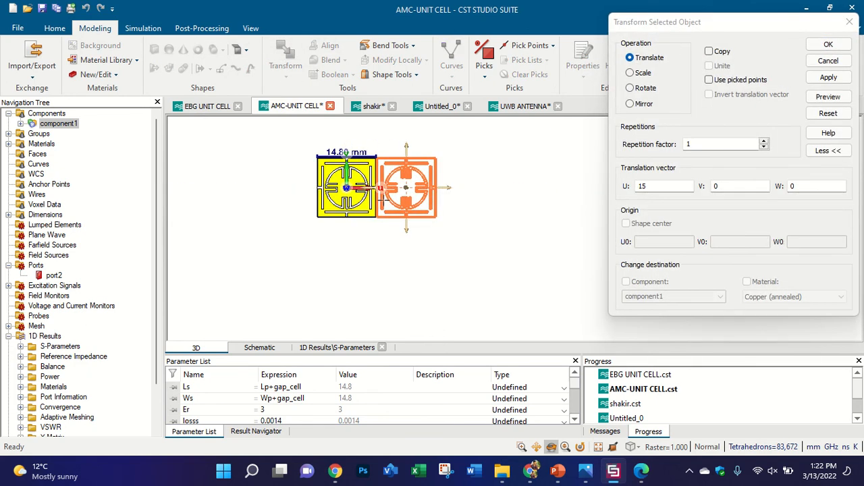
{"action": "scroll", "coordinate": [374, 179], "scroll_direction": "up", "scroll_amount": 4}
{"action": "scroll", "coordinate": [385, 232], "scroll_direction": "up", "scroll_amount": 5}
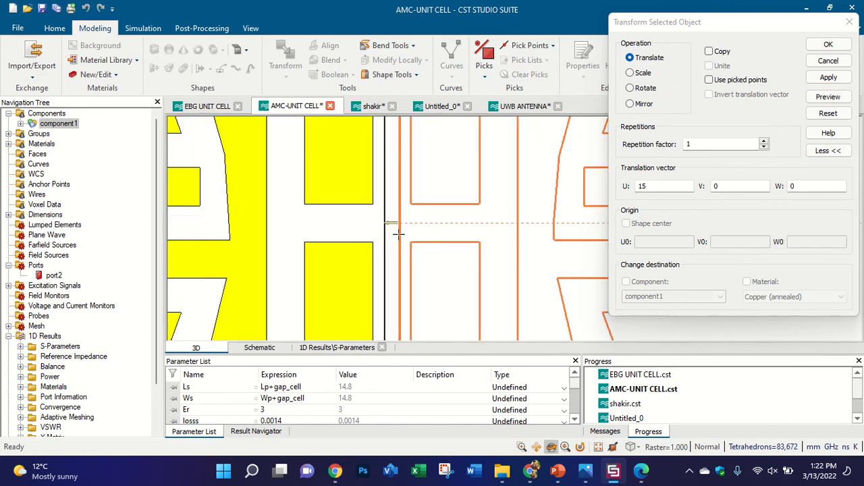
{"action": "left_click_drag", "start_coordinate": [401, 210], "coordinate": [361, 209]}
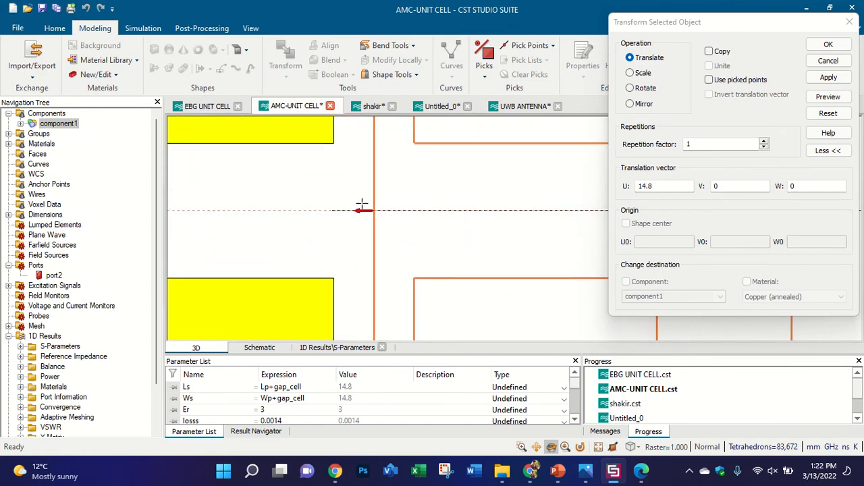
{"action": "scroll", "coordinate": [360, 209], "scroll_direction": "down", "scroll_amount": 5}
{"action": "scroll", "coordinate": [383, 204], "scroll_direction": "down", "scroll_amount": 3}
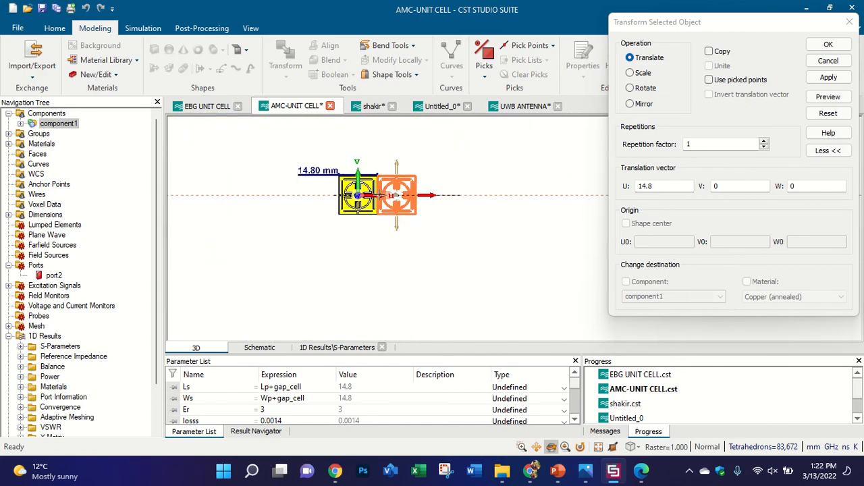
{"action": "scroll", "coordinate": [382, 198], "scroll_direction": "up", "scroll_amount": 3}
{"action": "left_click", "coordinate": [709, 52]}
{"action": "left_click", "coordinate": [828, 77]}
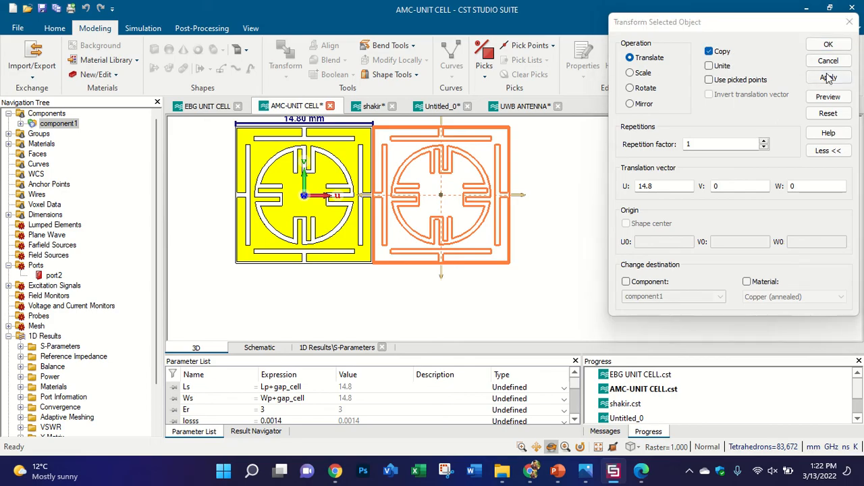
{"action": "left_click", "coordinate": [670, 229]}
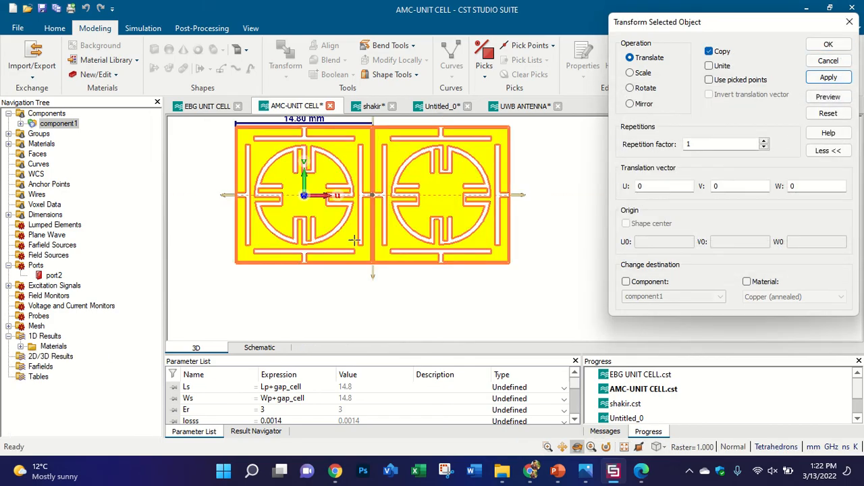
{"action": "scroll", "coordinate": [338, 236], "scroll_direction": "down", "scroll_amount": 4}
{"action": "scroll", "coordinate": [387, 218], "scroll_direction": "up", "scroll_amount": 3}
{"action": "scroll", "coordinate": [413, 177], "scroll_direction": "down", "scroll_amount": 2}
{"action": "scroll", "coordinate": [306, 220], "scroll_direction": "up", "scroll_amount": 3}
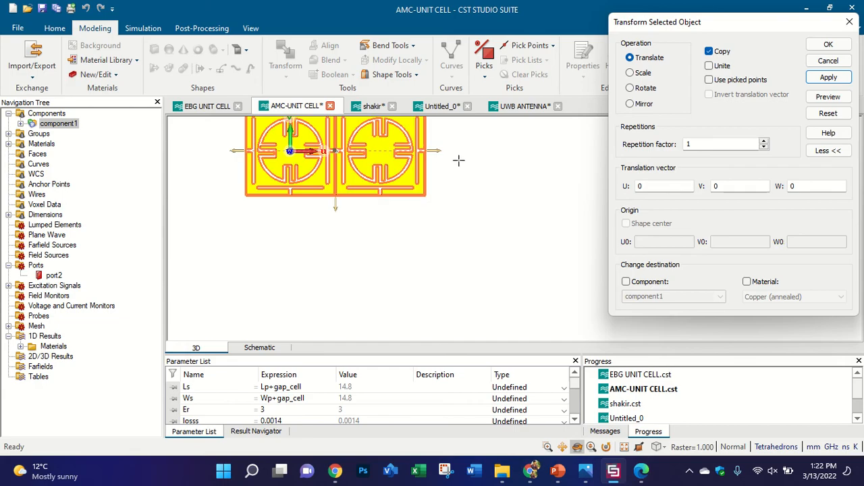
{"action": "left_click_drag", "start_coordinate": [440, 150], "coordinate": [621, 150]}
{"action": "scroll", "coordinate": [429, 175], "scroll_direction": "up", "scroll_amount": 5}
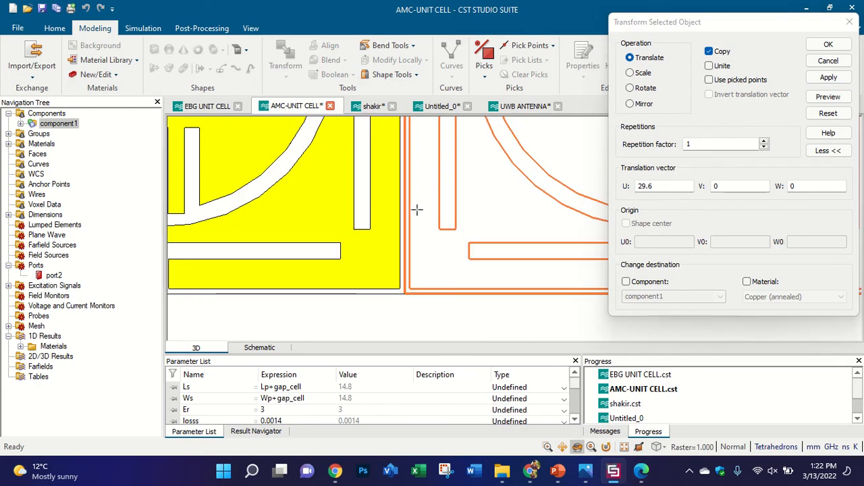
{"action": "scroll", "coordinate": [421, 185], "scroll_direction": "down", "scroll_amount": 3}
{"action": "scroll", "coordinate": [406, 146], "scroll_direction": "up", "scroll_amount": 4}
{"action": "scroll", "coordinate": [484, 177], "scroll_direction": "up", "scroll_amount": 3}
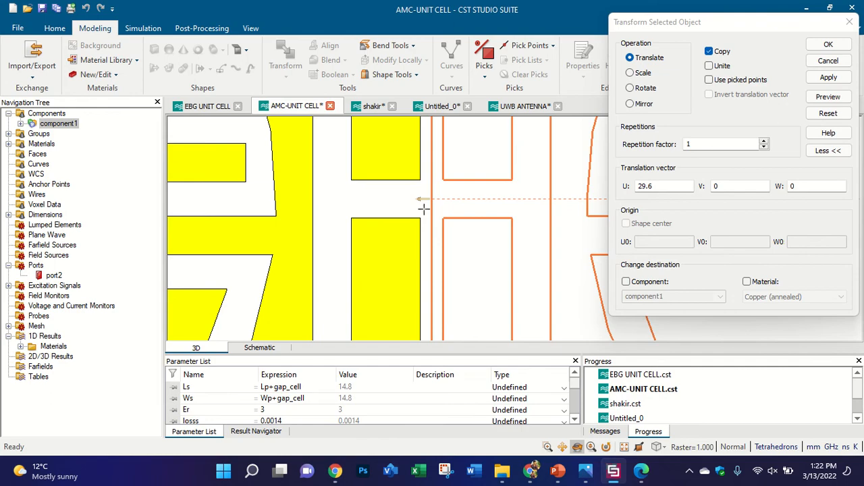
{"action": "left_click_drag", "start_coordinate": [376, 235], "coordinate": [379, 155]}
{"action": "left_click_drag", "start_coordinate": [359, 101], "coordinate": [381, 176]}
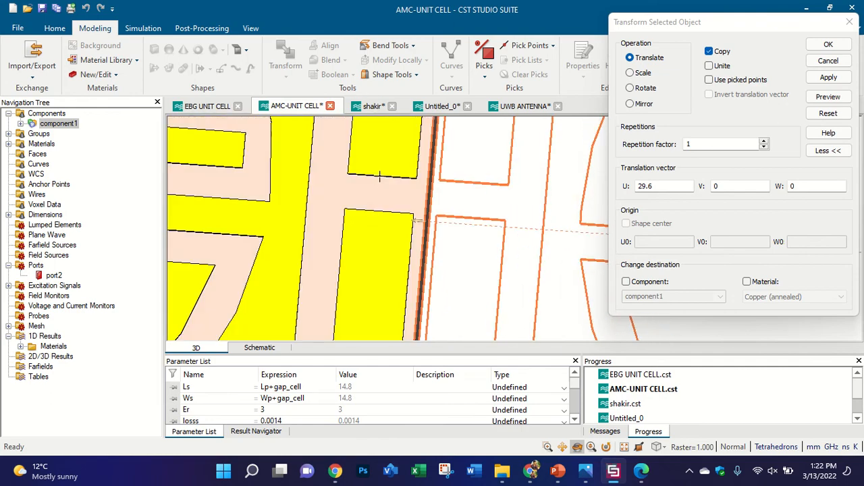
{"action": "key", "text": "Escape"}
{"action": "scroll", "coordinate": [424, 205], "scroll_direction": "down", "scroll_amount": 8}
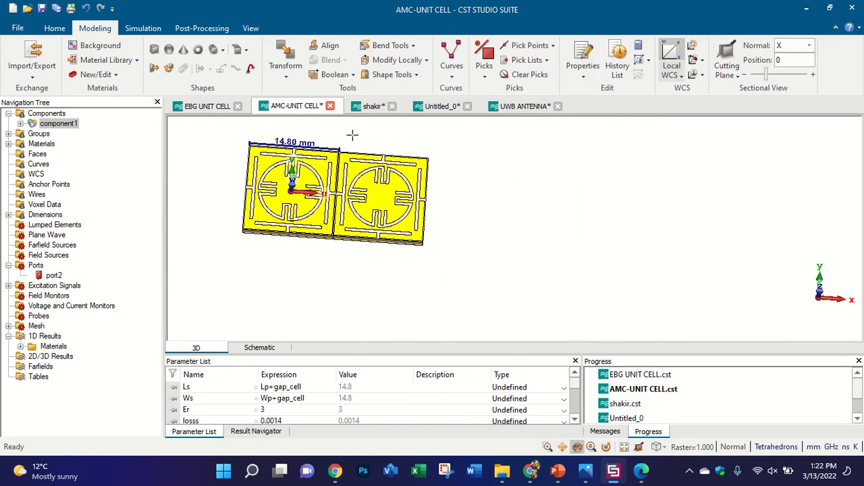
Step: In front view, copy the pair of AMC unit cells by 29.6 mm along U to form a row of four
{"action": "key", "text": "5"}
{"action": "left_click", "coordinate": [288, 56]}
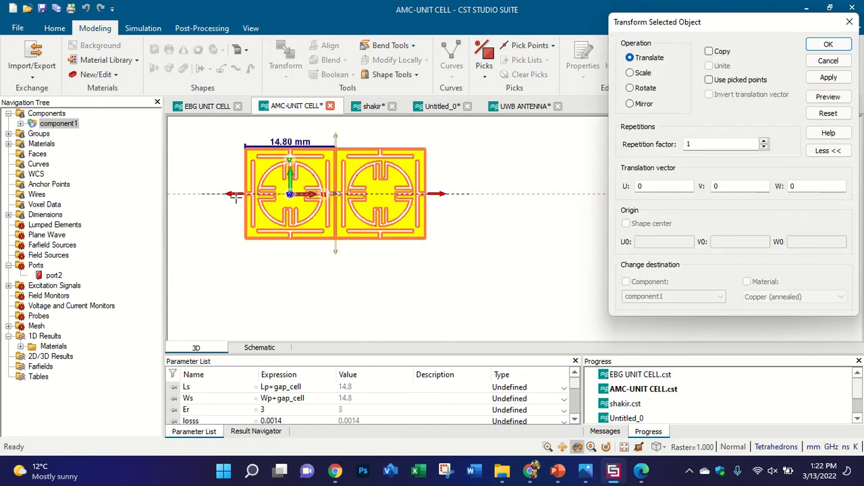
{"action": "left_click_drag", "start_coordinate": [238, 197], "coordinate": [418, 201]}
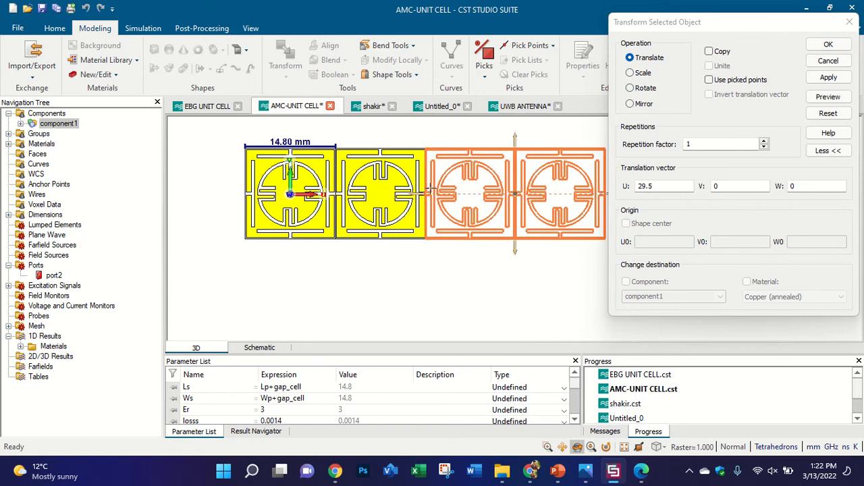
{"action": "scroll", "coordinate": [419, 197], "scroll_direction": "up", "scroll_amount": 5}
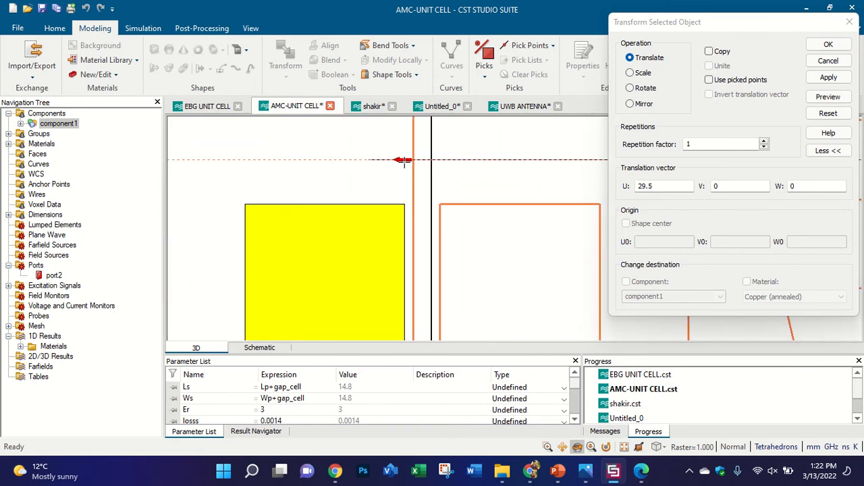
{"action": "left_click_drag", "start_coordinate": [401, 163], "coordinate": [424, 165]}
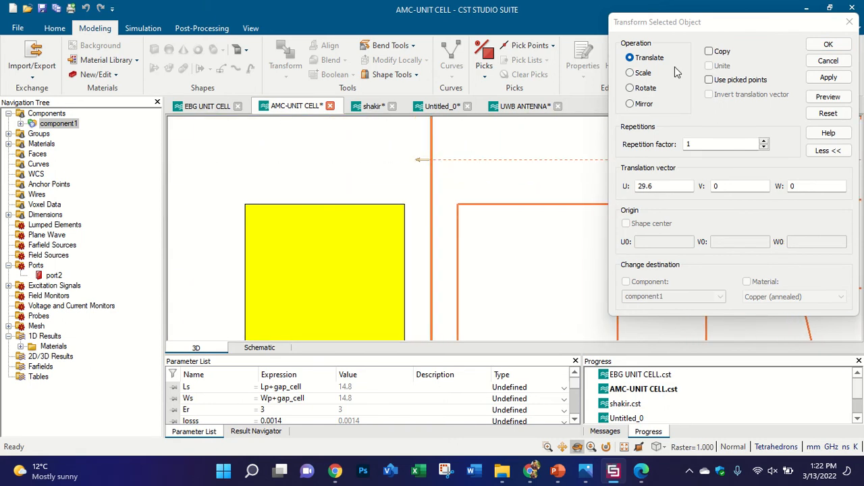
{"action": "left_click", "coordinate": [709, 51]}
{"action": "left_click", "coordinate": [828, 76]}
{"action": "scroll", "coordinate": [417, 226], "scroll_direction": "down", "scroll_amount": 6}
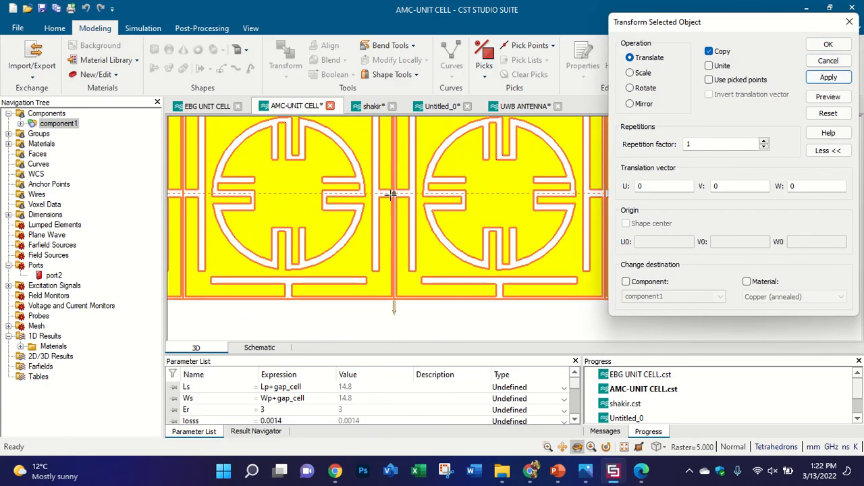
Step: Copy the row of four AMC unit cells by -14.8 mm along V to add a second row below it
{"action": "left_click_drag", "start_coordinate": [392, 222], "coordinate": [393, 277]}
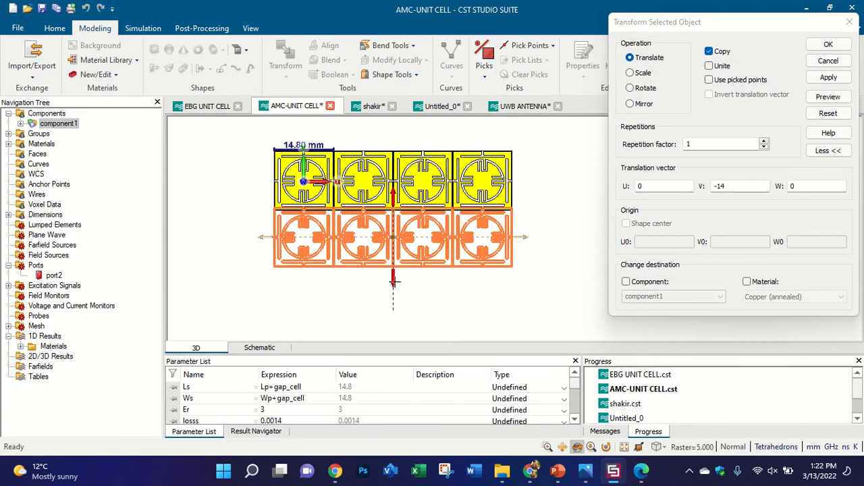
{"action": "scroll", "coordinate": [393, 281], "scroll_direction": "up", "scroll_amount": 5}
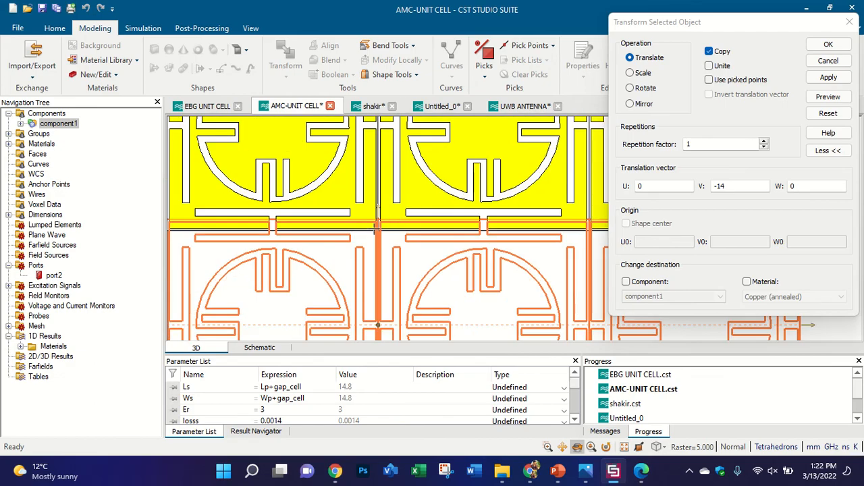
{"action": "scroll", "coordinate": [376, 228], "scroll_direction": "up", "scroll_amount": 3}
{"action": "left_click_drag", "start_coordinate": [392, 225], "coordinate": [394, 236]}
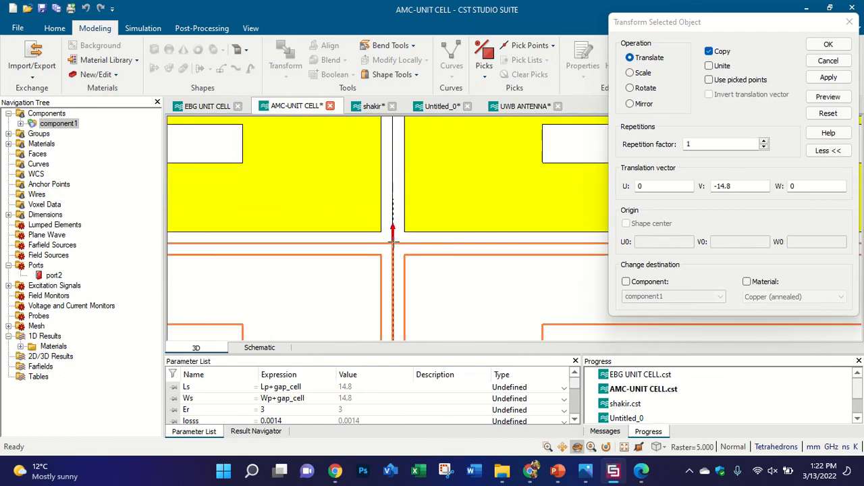
{"action": "scroll", "coordinate": [393, 239], "scroll_direction": "up", "scroll_amount": 3}
{"action": "left_click", "coordinate": [829, 77]}
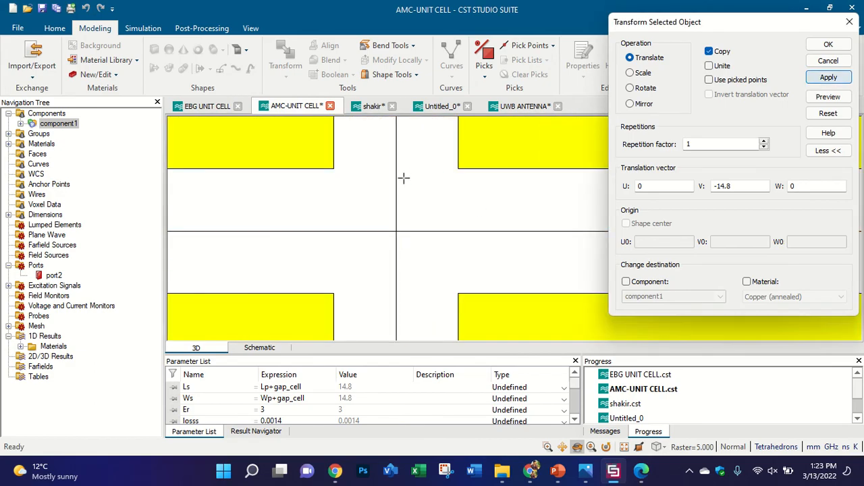
Step: Copy the two rows of AMC unit cells by -29.6 mm along V to complete the 4 by 4 array
{"action": "scroll", "coordinate": [403, 178], "scroll_direction": "down", "scroll_amount": 6}
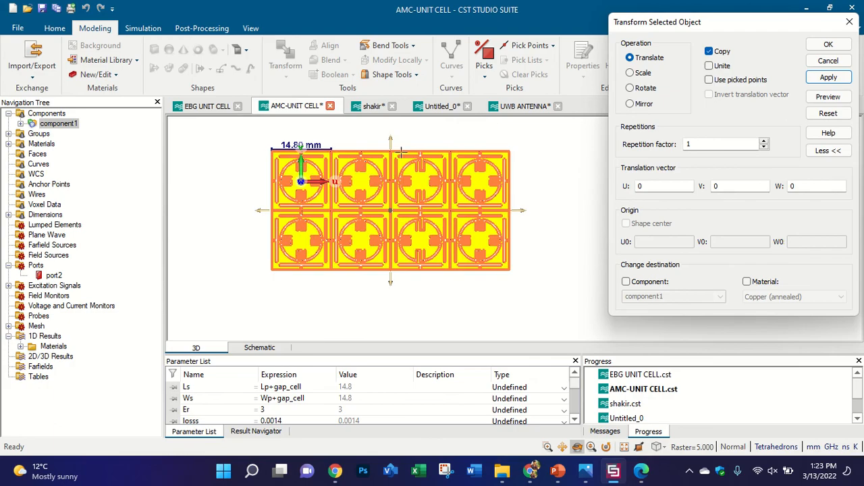
{"action": "left_click_drag", "start_coordinate": [390, 142], "coordinate": [390, 261]}
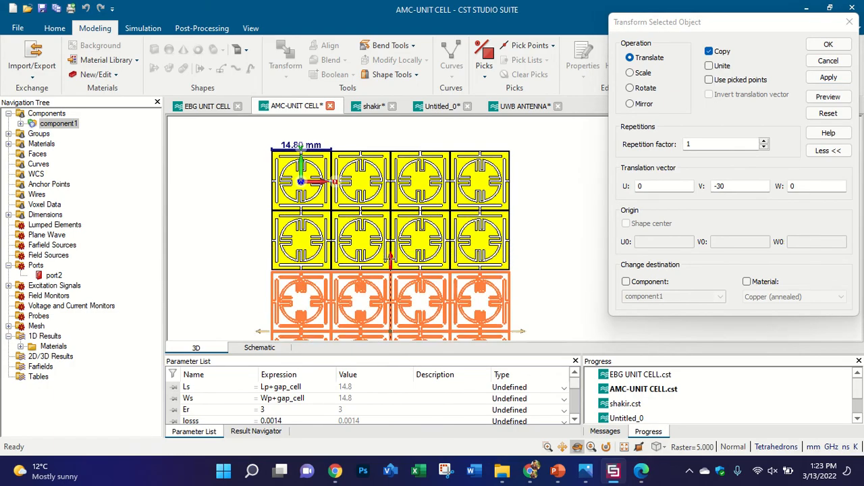
{"action": "scroll", "coordinate": [388, 256], "scroll_direction": "up", "scroll_amount": 5}
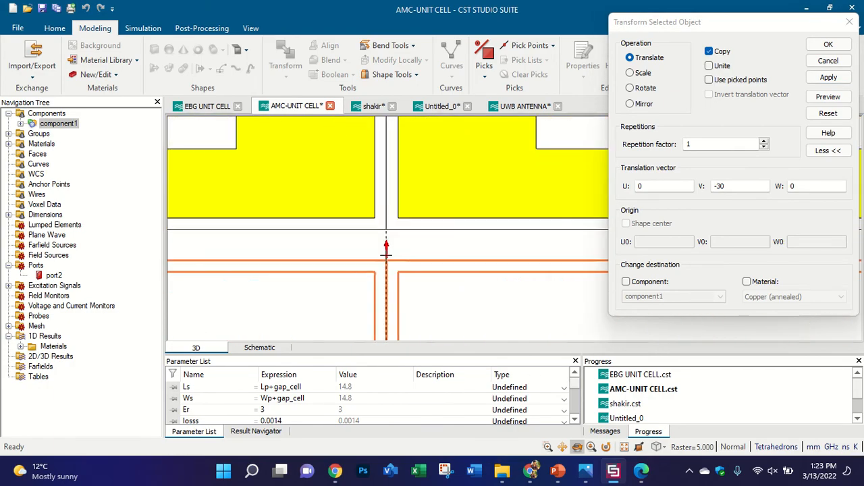
{"action": "left_click_drag", "start_coordinate": [387, 254], "coordinate": [386, 231]}
{"action": "scroll", "coordinate": [400, 229], "scroll_direction": "up", "scroll_amount": 3}
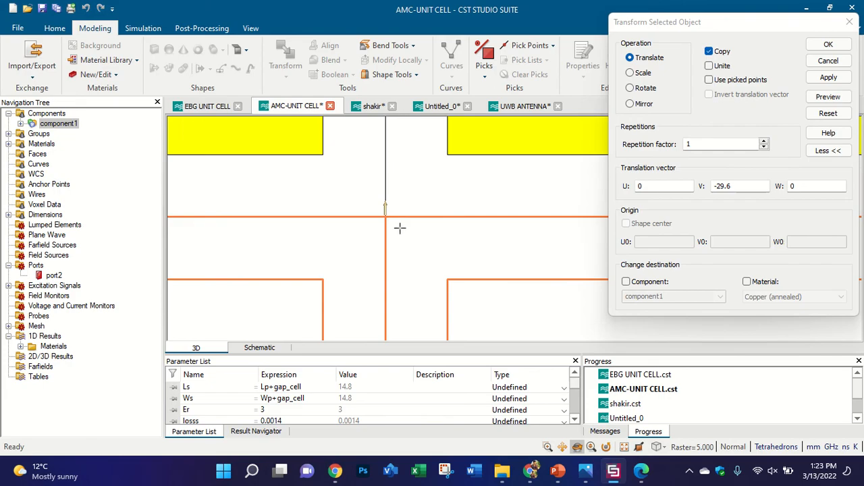
{"action": "left_click", "coordinate": [828, 45]}
{"action": "scroll", "coordinate": [429, 223], "scroll_direction": "down", "scroll_amount": 5}
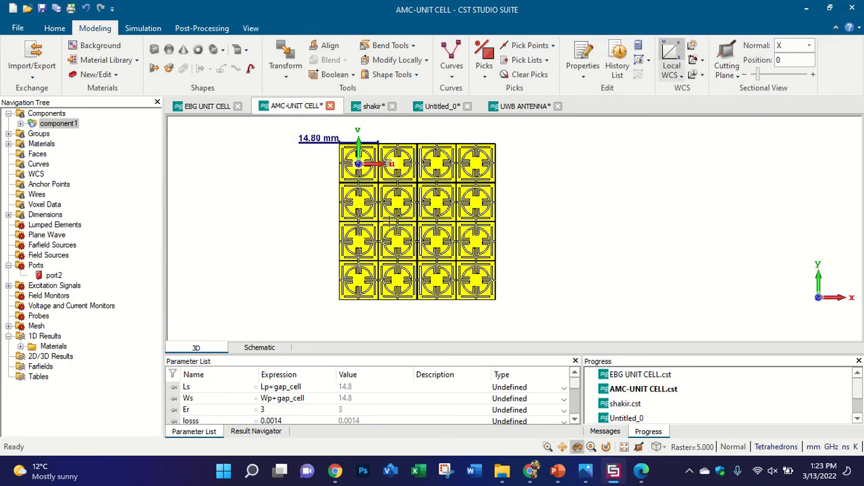
{"action": "left_click_drag", "start_coordinate": [439, 226], "coordinate": [448, 188]}
{"action": "key", "text": "5"}
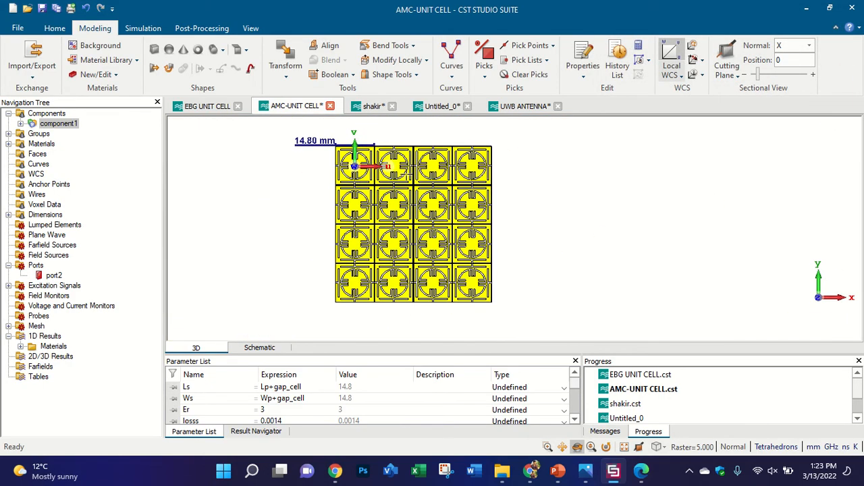
Step: Highlight all the ground solids of component1, from ground_4 up to ground, to examine how they cover the array
{"action": "left_click", "coordinate": [25, 116]}
{"action": "left_click", "coordinate": [21, 124]}
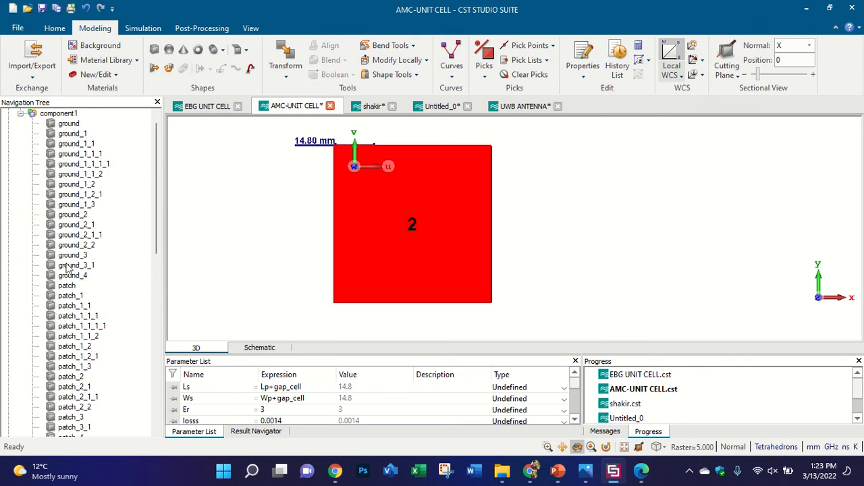
{"action": "left_click", "coordinate": [71, 275]}
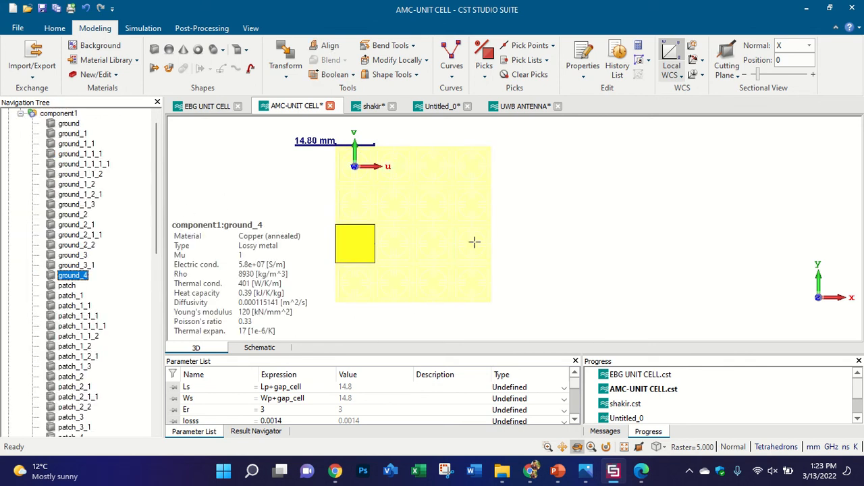
{"action": "key", "text": "shift+Up"}
{"action": "key", "text": "shift+Up"}
{"action": "key", "text": "shift+Up"}
{"action": "key", "text": "shift+Up"}
{"action": "key", "text": "shift+Up"}
{"action": "key", "text": "shift+Up"}
{"action": "key", "text": "shift+Up"}
{"action": "key", "text": "shift+Up"}
{"action": "key", "text": "shift+Up"}
{"action": "key", "text": "shift+Up"}
{"action": "key", "text": "shift+Up"}
{"action": "key", "text": "shift+Up"}
{"action": "key", "text": "shift+Up"}
{"action": "key", "text": "shift+Up"}
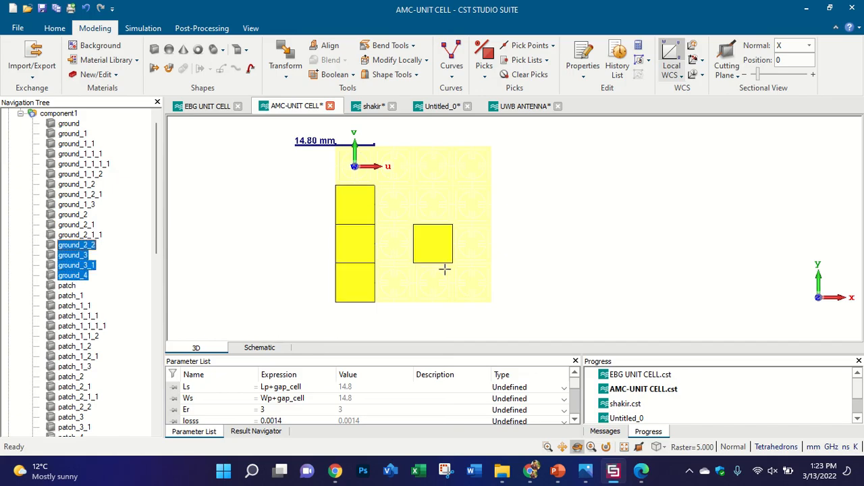
{"action": "key", "text": "shift+Up"}
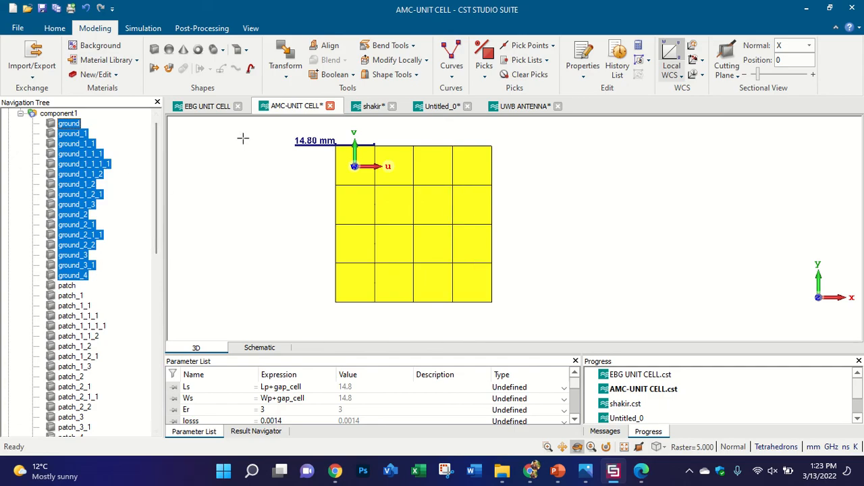
Step: Review the patch and substrate solids of the AMC array's component1 and compare the surface with the UWB ANTENNA project
{"action": "left_click", "coordinate": [59, 113]}
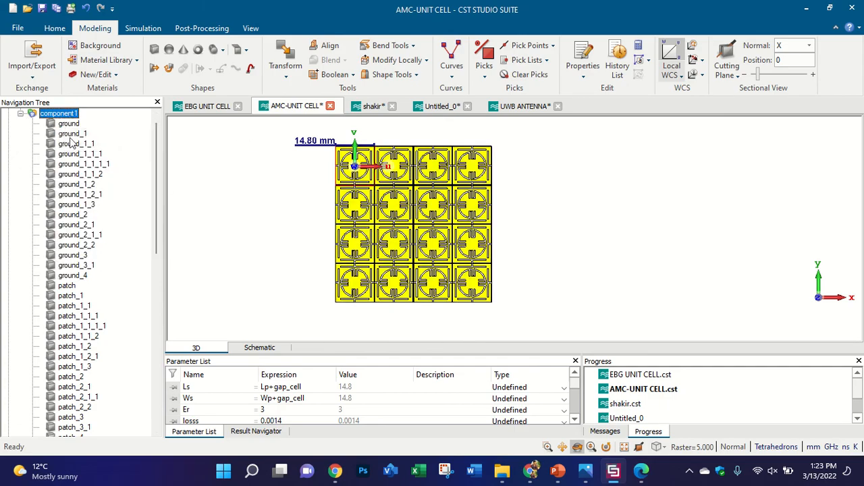
{"action": "scroll", "coordinate": [75, 202], "scroll_direction": "down", "scroll_amount": 6}
{"action": "scroll", "coordinate": [78, 223], "scroll_direction": "up", "scroll_amount": 6}
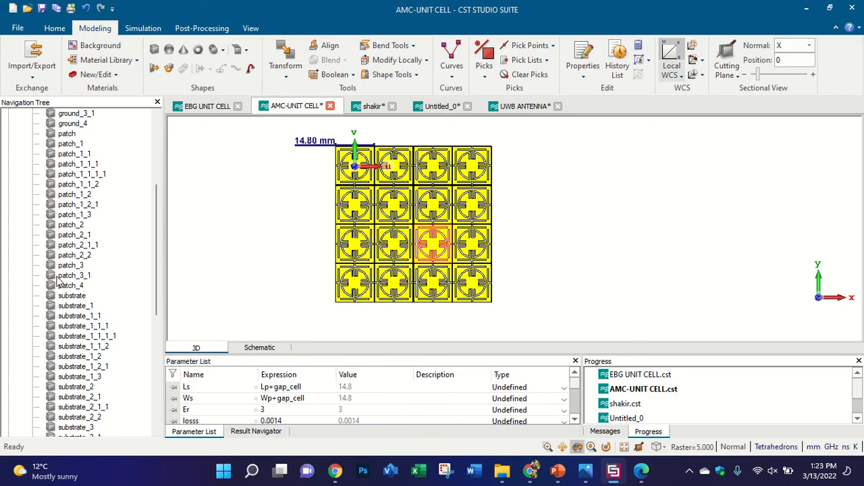
{"action": "left_click", "coordinate": [517, 107]}
{"action": "left_click", "coordinate": [21, 124]}
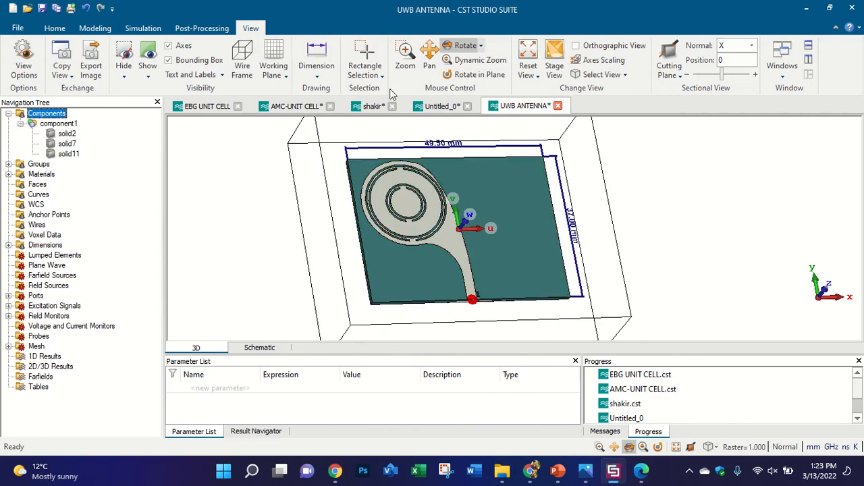
{"action": "left_click", "coordinate": [427, 108]}
{"action": "left_click", "coordinate": [280, 108]}
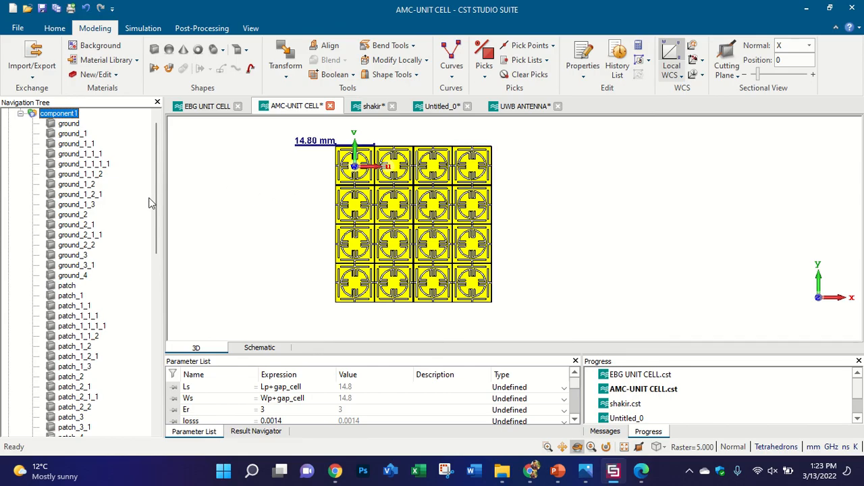
{"action": "scroll", "coordinate": [108, 175], "scroll_direction": "up", "scroll_amount": 1}
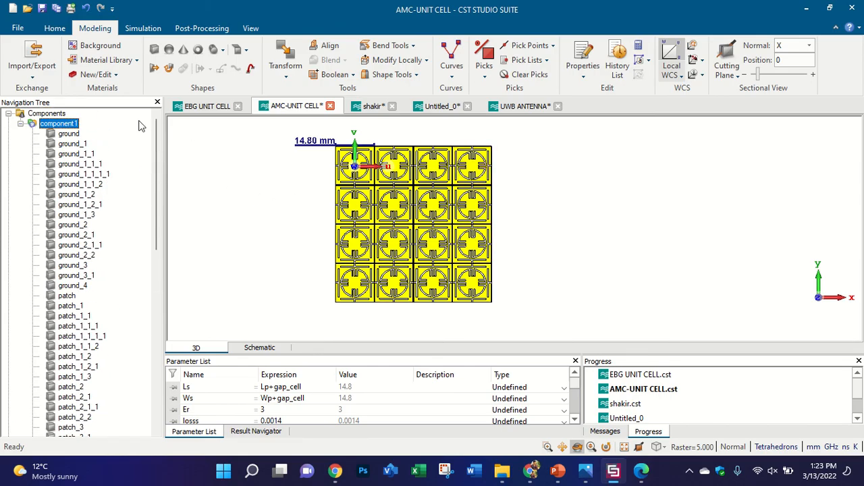
{"action": "left_click", "coordinate": [21, 124]}
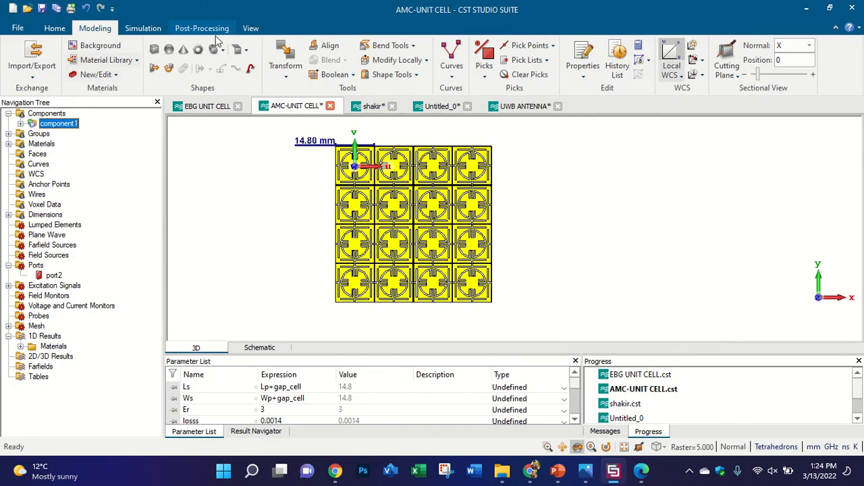
Step: In the UWB ANTENNA project, align the local WCS with the feed line's port end at the substrate's lower edge
{"action": "left_click", "coordinate": [524, 106]}
{"action": "mouse_move", "coordinate": [521, 253]}
{"action": "left_mouse_down"}
{"action": "mouse_move", "coordinate": [685, 129]}
{"action": "mouse_move", "coordinate": [518, 254]}
{"action": "left_mouse_up"}
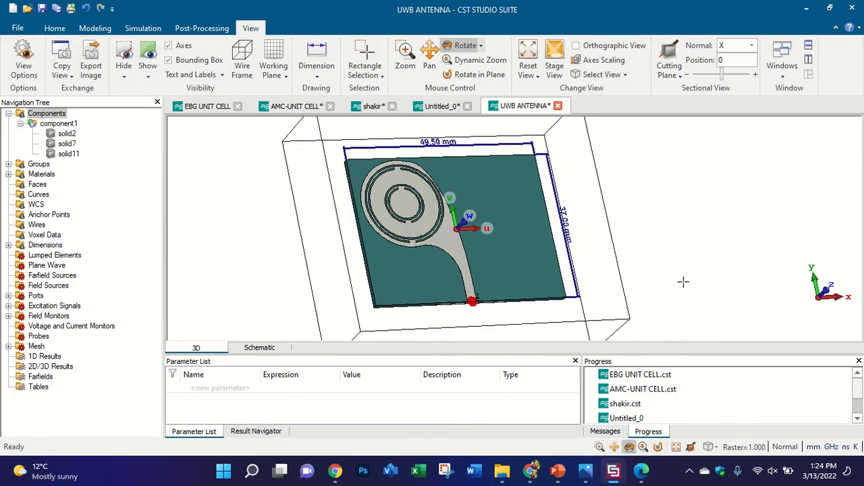
{"action": "left_click", "coordinate": [94, 27]}
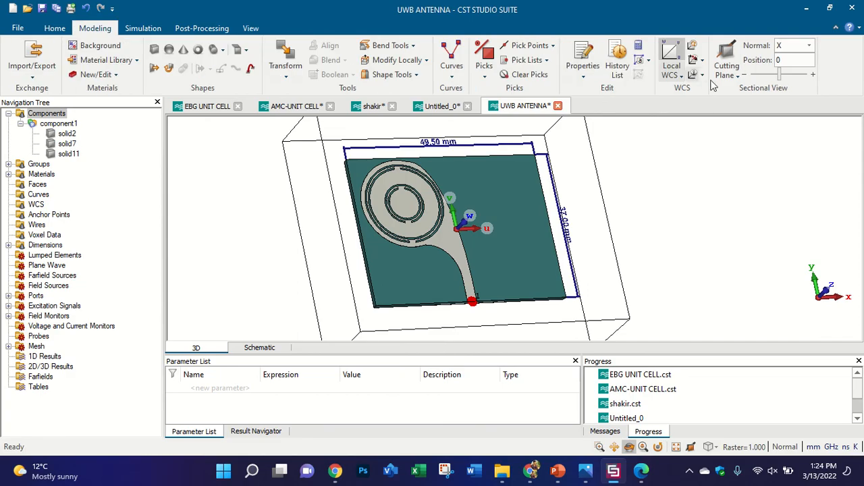
{"action": "left_click", "coordinate": [695, 64]}
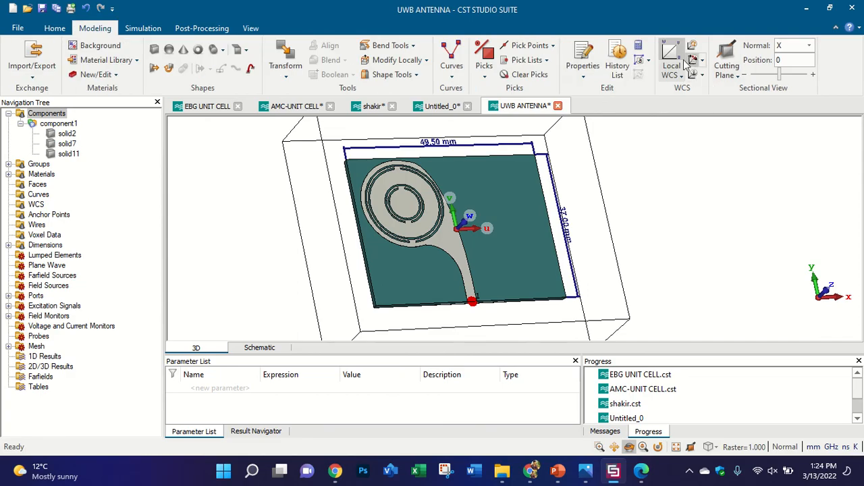
{"action": "left_click", "coordinate": [506, 297]}
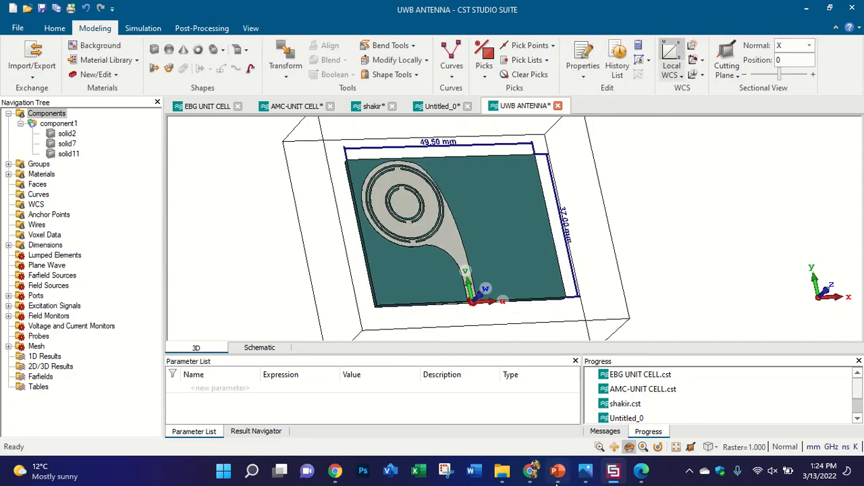
Step: Switch to PowerPoint and sketch a small pink rectangle with a dot on its lower edge below the existing drawing on slide 15
{"action": "left_click", "coordinate": [556, 472]}
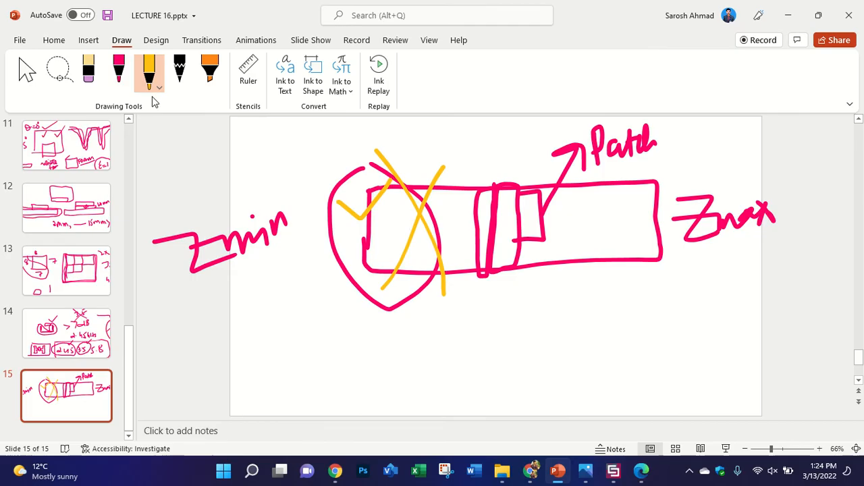
{"action": "left_click", "coordinate": [122, 77]}
{"action": "mouse_move", "coordinate": [282, 398]}
{"action": "left_mouse_down"}
{"action": "mouse_move", "coordinate": [279, 360]}
{"action": "mouse_move", "coordinate": [332, 358]}
{"action": "mouse_move", "coordinate": [311, 400]}
{"action": "mouse_move", "coordinate": [282, 402]}
{"action": "left_mouse_up"}
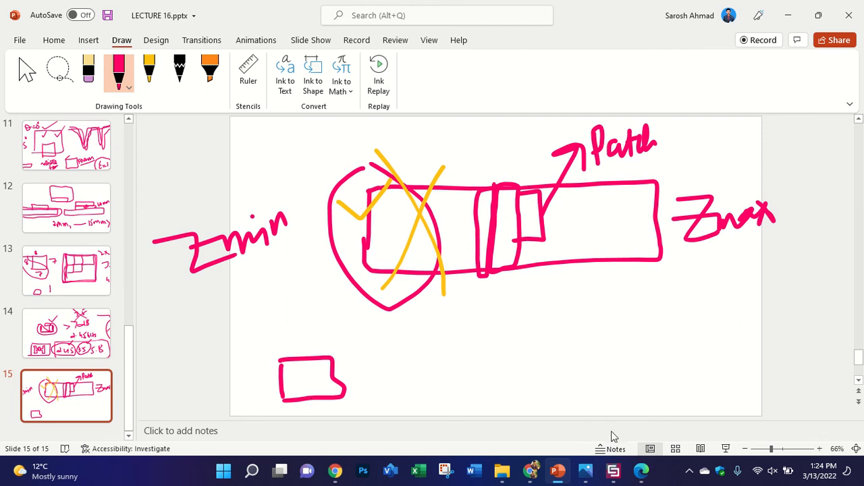
{"action": "left_click", "coordinate": [614, 471]}
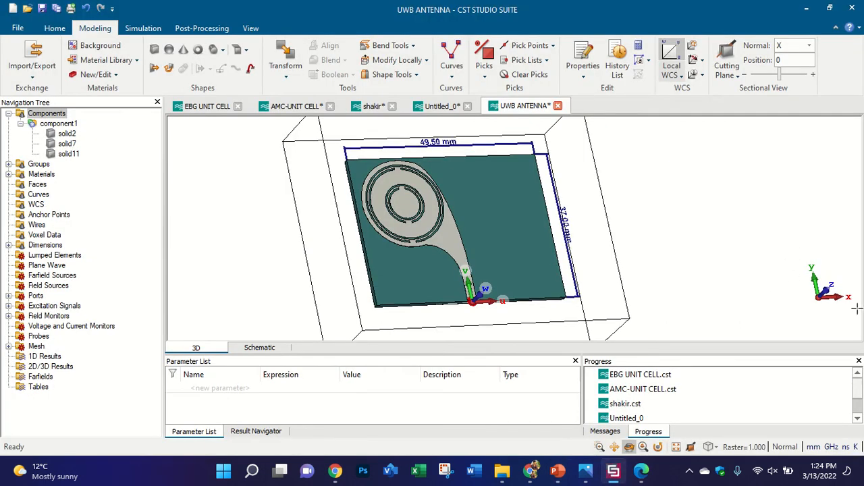
{"action": "left_click", "coordinate": [558, 471]}
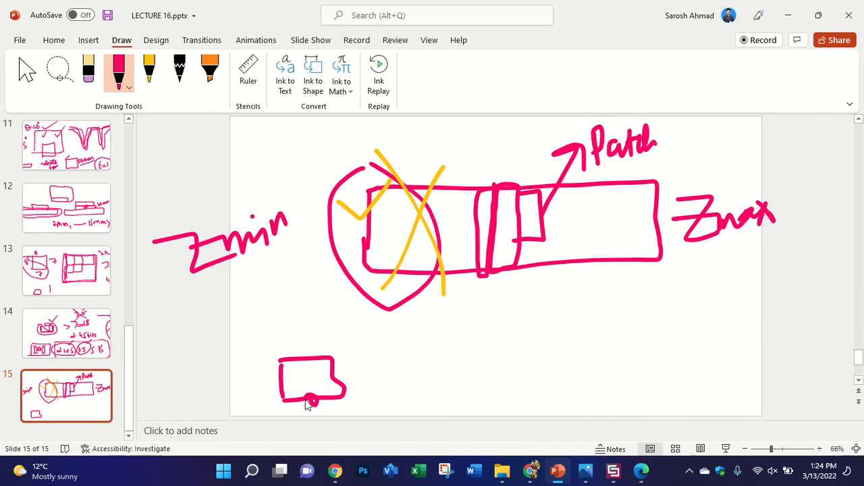
{"action": "left_click_drag", "start_coordinate": [305, 398], "coordinate": [312, 401]}
{"action": "mouse_move", "coordinate": [255, 346]}
{"action": "left_mouse_down"}
{"action": "mouse_move", "coordinate": [254, 404]}
{"action": "mouse_move", "coordinate": [358, 409]}
{"action": "left_mouse_up"}
{"action": "left_click", "coordinate": [88, 71]}
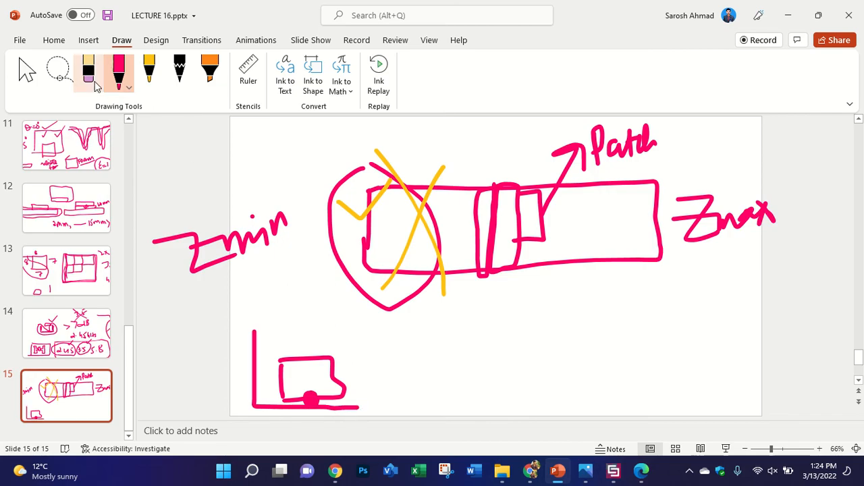
{"action": "left_click", "coordinate": [253, 394]}
Step: Frame the dotted rectangle in yellow with the frame's lower edge at the dot, and sketch a second pink square with a centred dot
{"action": "left_click", "coordinate": [150, 71]}
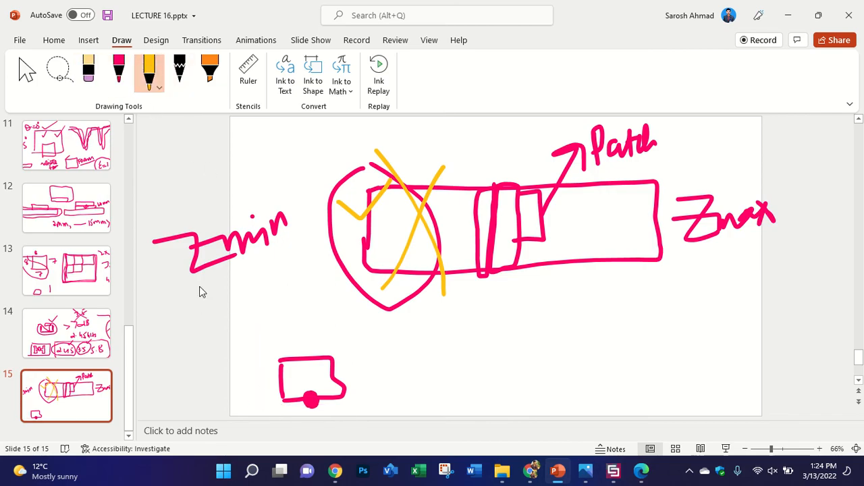
{"action": "mouse_move", "coordinate": [249, 339]}
{"action": "left_mouse_down"}
{"action": "mouse_move", "coordinate": [254, 395]}
{"action": "mouse_move", "coordinate": [284, 405]}
{"action": "mouse_move", "coordinate": [351, 402]}
{"action": "mouse_move", "coordinate": [368, 387]}
{"action": "mouse_move", "coordinate": [357, 335]}
{"action": "mouse_move", "coordinate": [246, 334]}
{"action": "left_mouse_up"}
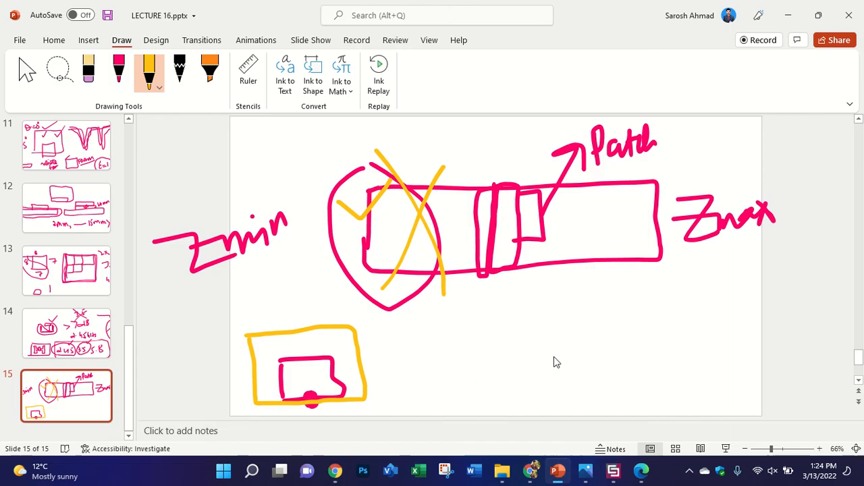
{"action": "left_click_drag", "start_coordinate": [554, 355], "coordinate": [555, 402]}
{"action": "left_click", "coordinate": [119, 71]}
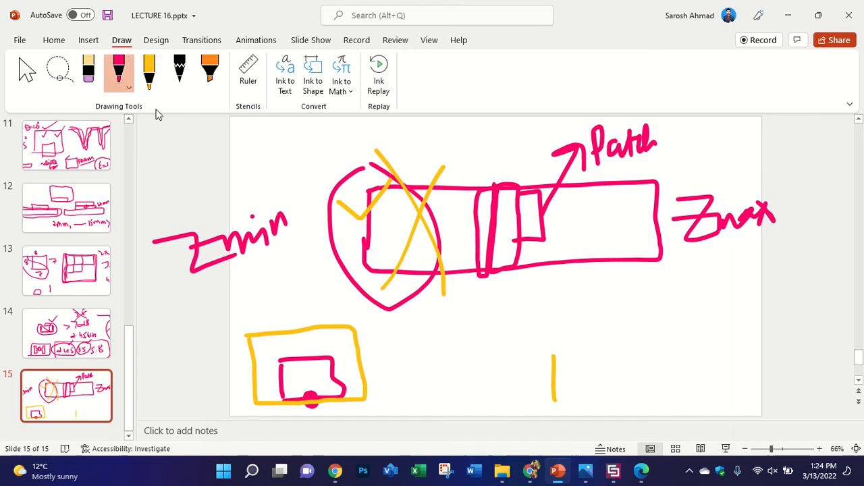
{"action": "mouse_move", "coordinate": [554, 356]}
{"action": "left_mouse_down"}
{"action": "mouse_move", "coordinate": [556, 397]}
{"action": "mouse_move", "coordinate": [612, 402]}
{"action": "mouse_move", "coordinate": [607, 363]}
{"action": "mouse_move", "coordinate": [560, 361]}
{"action": "left_mouse_up"}
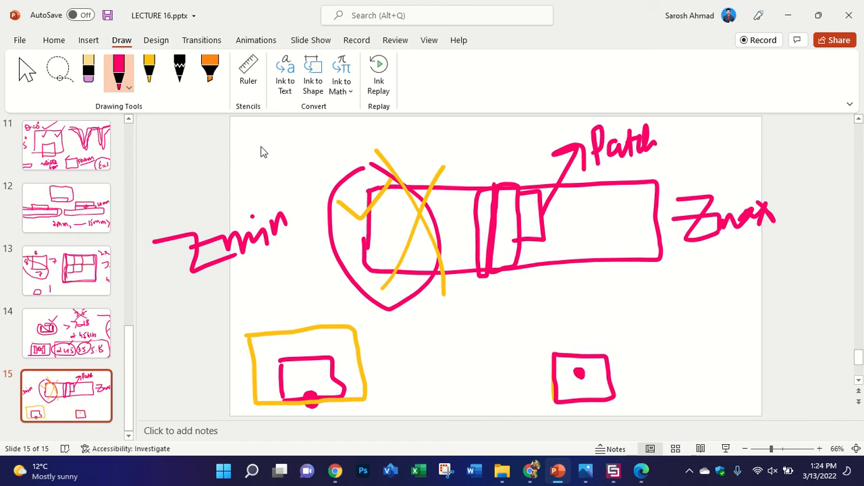
Step: Enclose the pink square with the centred dot in a larger yellow rectangle, and add yellow check marks to both sketches
{"action": "left_click", "coordinate": [149, 71]}
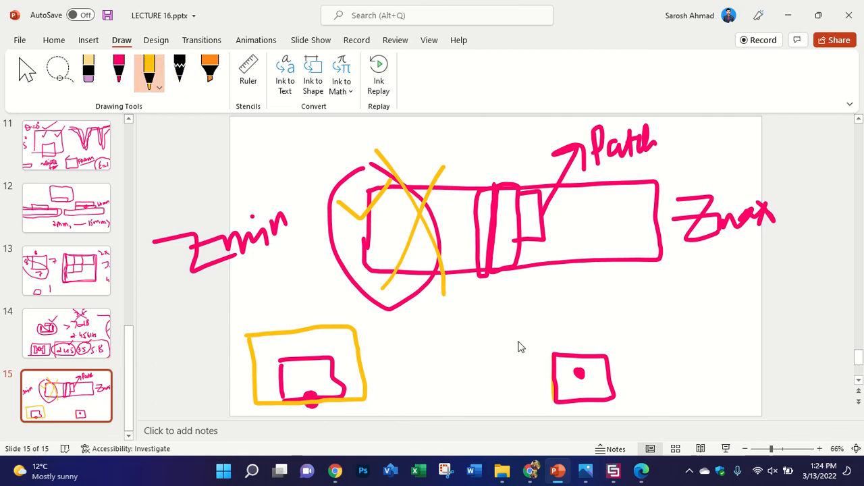
{"action": "mouse_move", "coordinate": [511, 332]}
{"action": "left_mouse_down"}
{"action": "mouse_move", "coordinate": [512, 422]}
{"action": "mouse_move", "coordinate": [510, 337]}
{"action": "mouse_move", "coordinate": [602, 336]}
{"action": "mouse_move", "coordinate": [659, 349]}
{"action": "mouse_move", "coordinate": [662, 410]}
{"action": "left_mouse_up"}
{"action": "scroll", "coordinate": [633, 380], "scroll_direction": "down", "scroll_amount": 1}
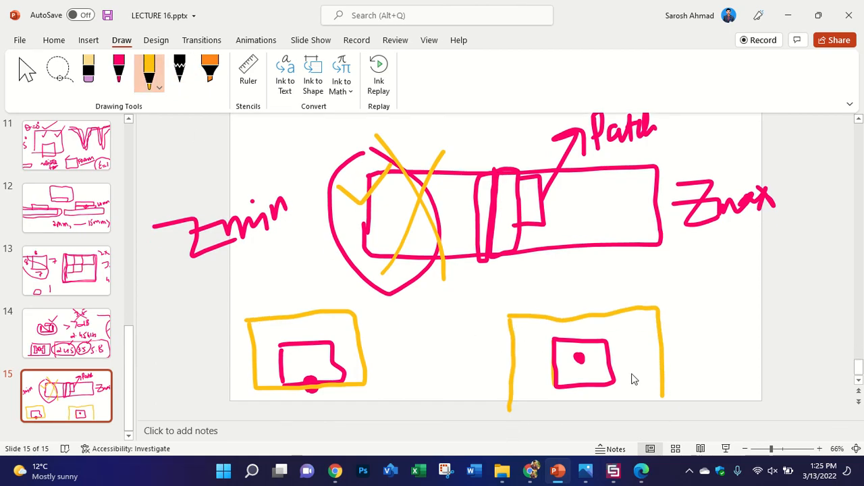
{"action": "left_click_drag", "start_coordinate": [511, 411], "coordinate": [591, 415]}
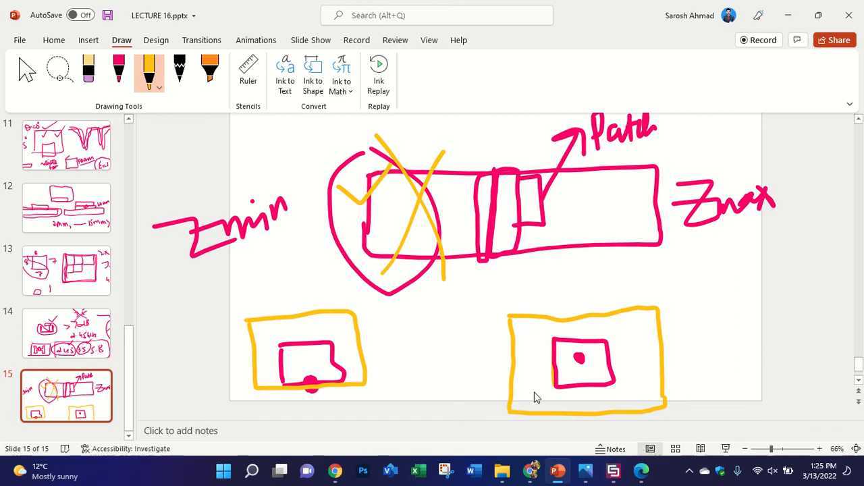
{"action": "left_click_drag", "start_coordinate": [343, 352], "coordinate": [351, 365]}
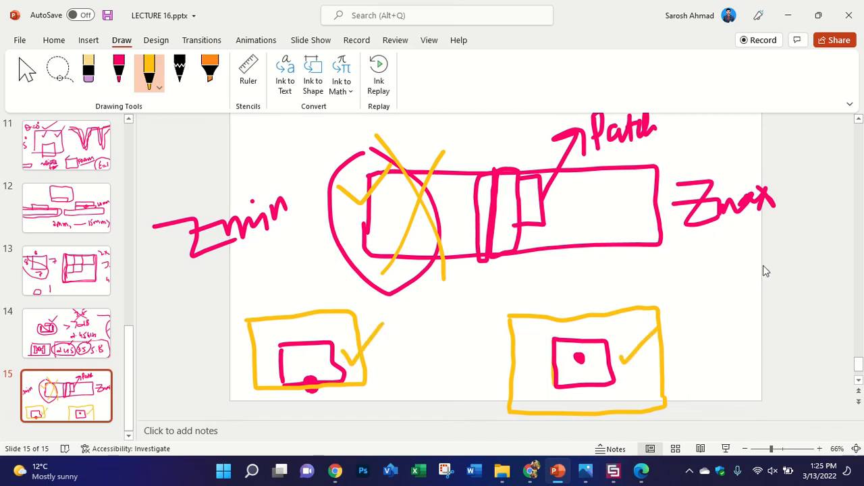
Step: Sketch a small yellow rectangle beside the framed square with the centred dot on slide 15
{"action": "mouse_move", "coordinate": [722, 337]}
{"action": "left_mouse_down"}
{"action": "mouse_move", "coordinate": [777, 351]}
{"action": "mouse_move", "coordinate": [728, 405]}
{"action": "mouse_move", "coordinate": [717, 402]}
{"action": "left_mouse_up"}
{"action": "left_click", "coordinate": [119, 67]}
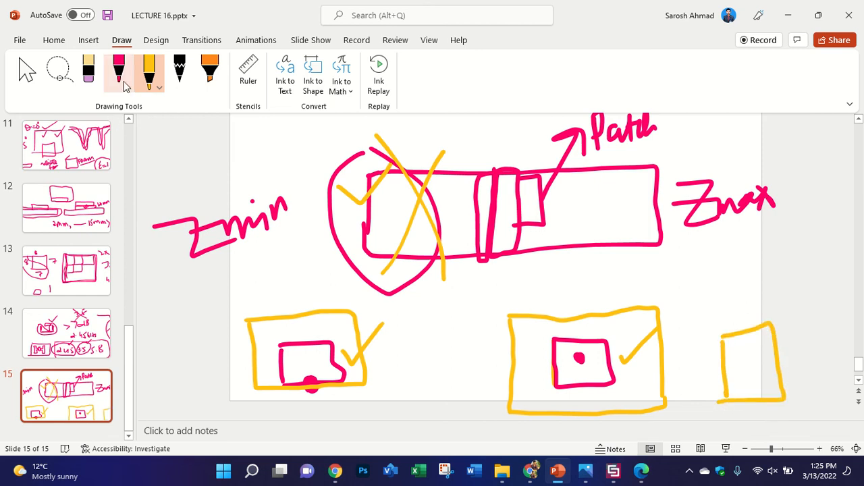
{"action": "left_click_drag", "start_coordinate": [727, 278], "coordinate": [723, 283]}
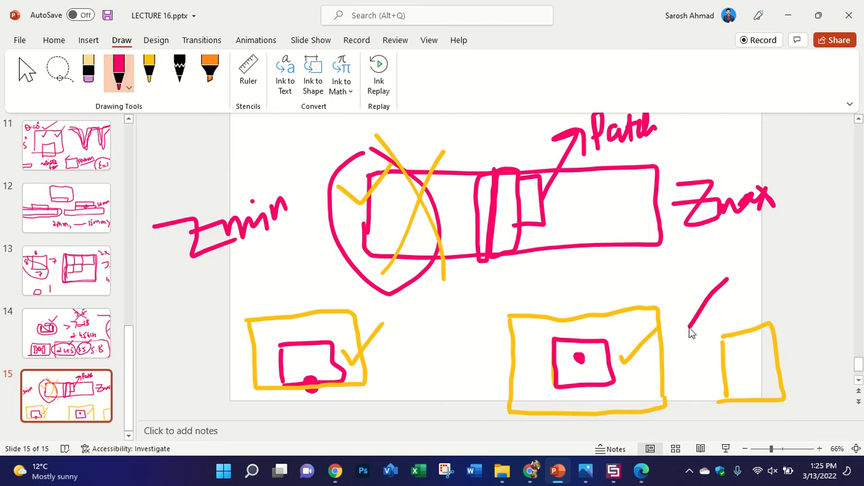
{"action": "left_click_drag", "start_coordinate": [686, 337], "coordinate": [770, 403]}
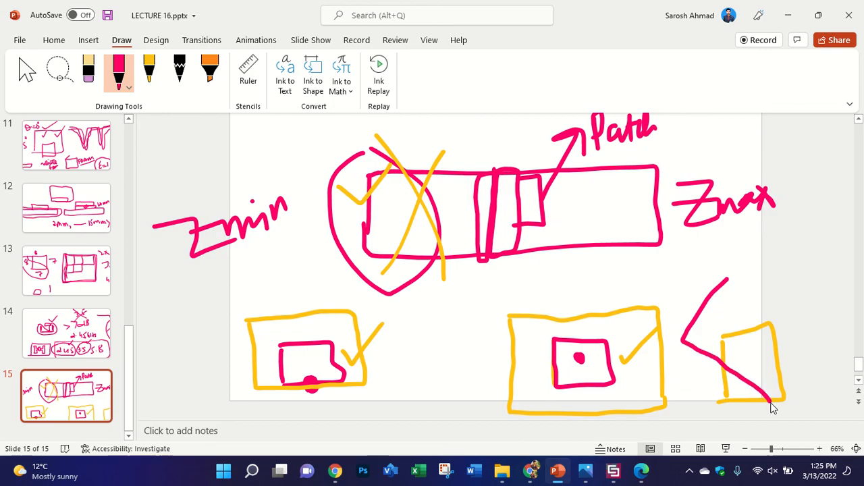
{"action": "left_click", "coordinate": [88, 69]}
{"action": "left_click_drag", "start_coordinate": [680, 320], "coordinate": [698, 324]}
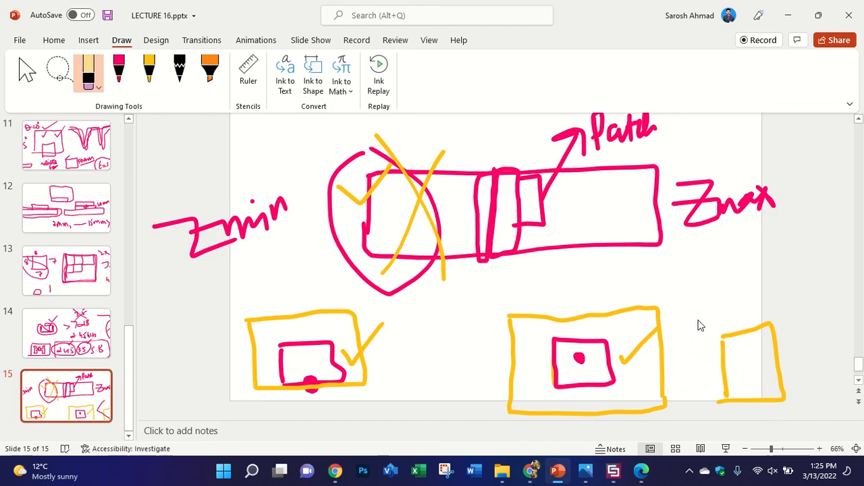
Step: Sketch a larger pink diamond over the small yellow rectangle and add a pink check mark beside it
{"action": "left_click", "coordinate": [119, 68]}
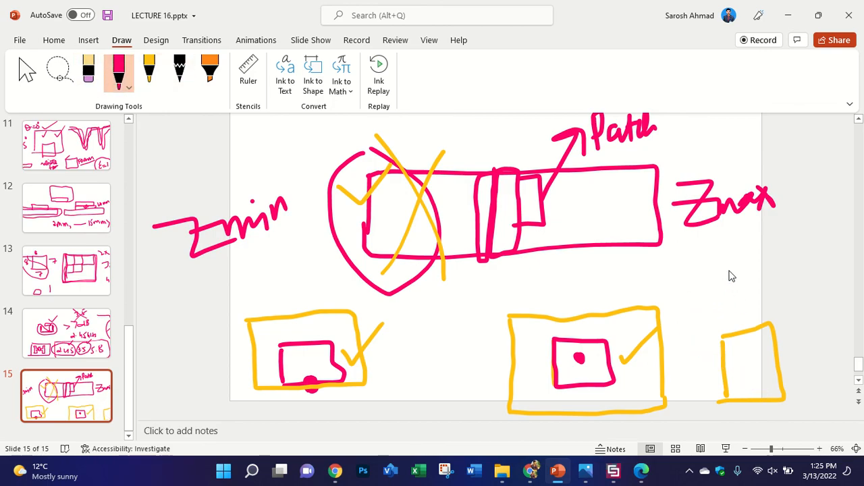
{"action": "mouse_move", "coordinate": [729, 270]}
{"action": "left_mouse_down"}
{"action": "mouse_move", "coordinate": [689, 332]}
{"action": "mouse_move", "coordinate": [762, 409]}
{"action": "mouse_move", "coordinate": [824, 324]}
{"action": "mouse_move", "coordinate": [725, 268]}
{"action": "left_mouse_up"}
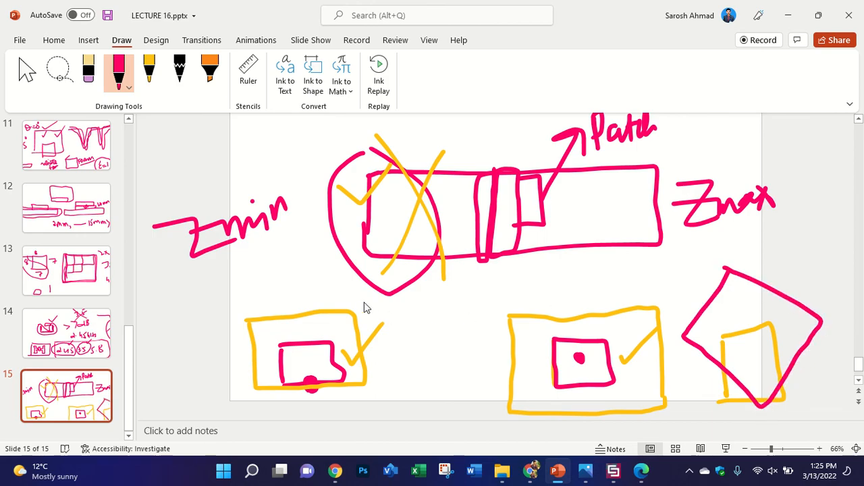
{"action": "scroll", "coordinate": [681, 346], "scroll_direction": "down", "scroll_amount": 2, "text": "ctrl"}
{"action": "scroll", "coordinate": [805, 363], "scroll_direction": "up", "scroll_amount": 2, "text": "ctrl"}
{"action": "scroll", "coordinate": [759, 301], "scroll_direction": "down", "scroll_amount": 2, "text": "ctrl"}
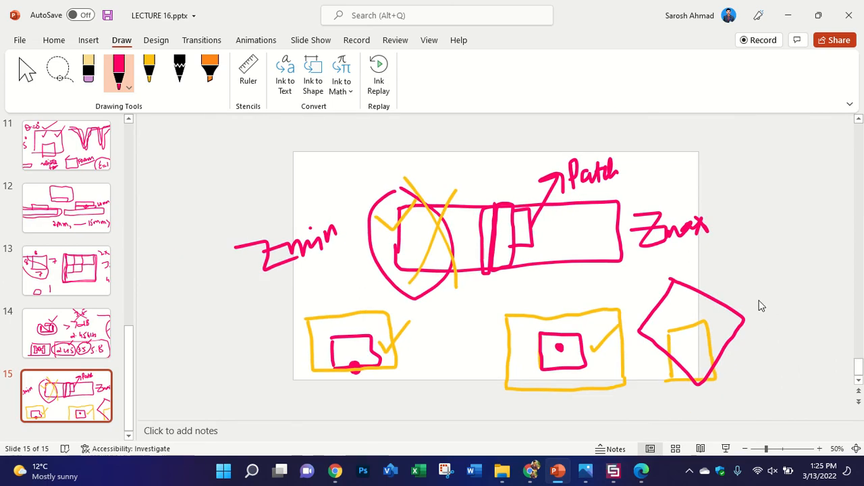
{"action": "mouse_move", "coordinate": [748, 301]}
{"action": "left_mouse_down"}
{"action": "mouse_move", "coordinate": [790, 290]}
{"action": "mouse_move", "coordinate": [798, 270]}
{"action": "left_mouse_up"}
Step: Sketch a small pink rectangle outside the slide, enclose it in a larger yellow diamond, and cross the sketch out in yellow
{"action": "left_click", "coordinate": [149, 70]}
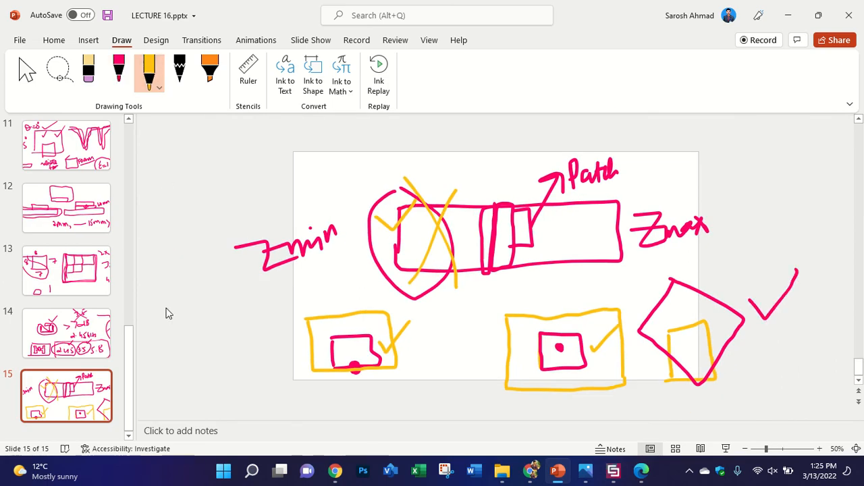
{"action": "left_click", "coordinate": [119, 71]}
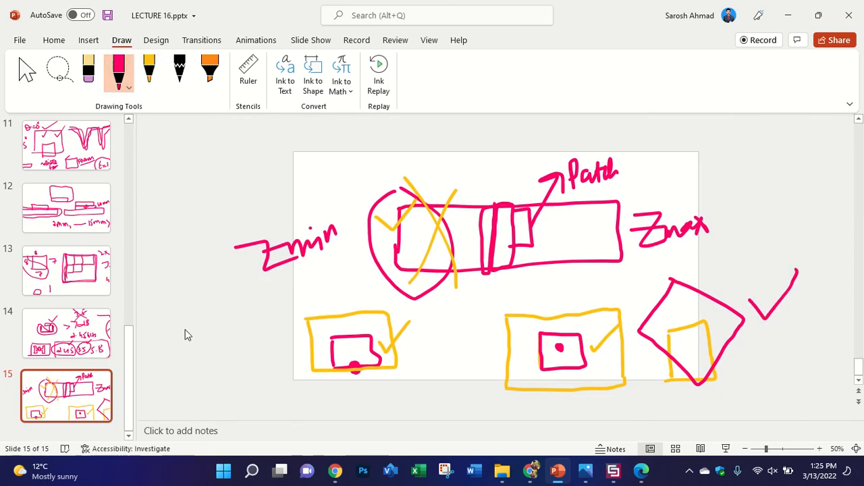
{"action": "left_click_drag", "start_coordinate": [187, 373], "coordinate": [219, 372]}
{"action": "left_click_drag", "start_coordinate": [218, 329], "coordinate": [186, 325]}
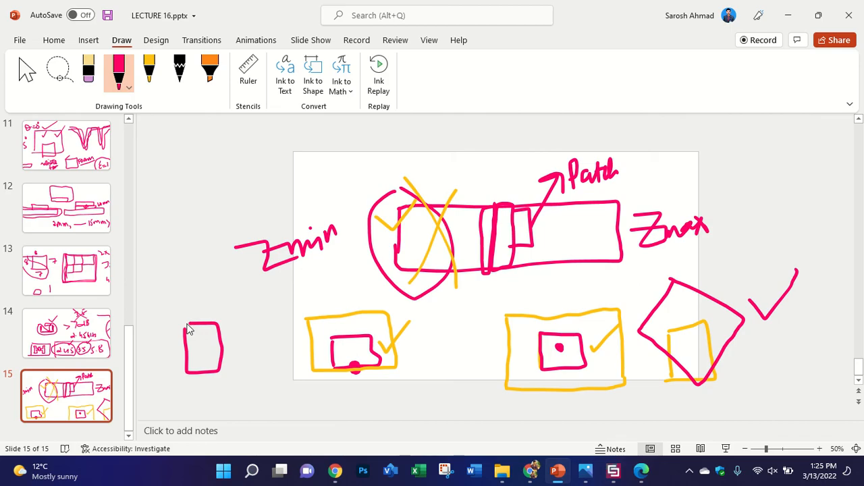
{"action": "left_click", "coordinate": [149, 70]}
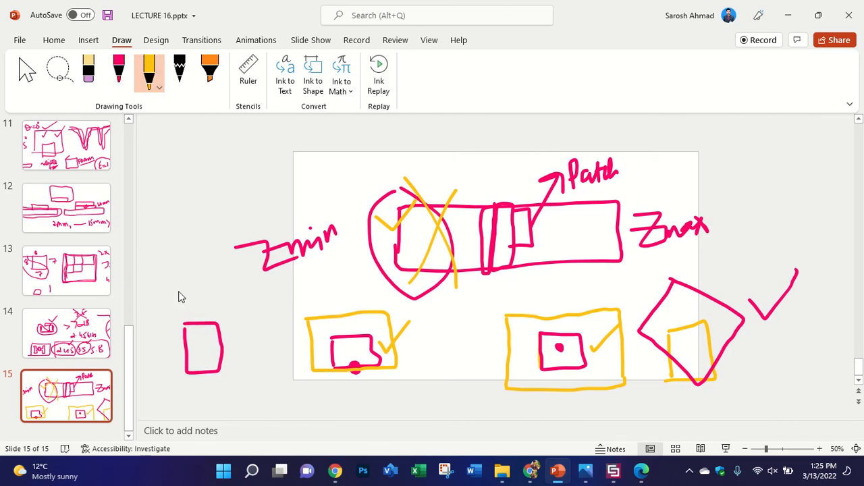
{"action": "mouse_move", "coordinate": [174, 291]}
{"action": "left_mouse_down"}
{"action": "mouse_move", "coordinate": [147, 338]}
{"action": "mouse_move", "coordinate": [191, 400]}
{"action": "mouse_move", "coordinate": [208, 405]}
{"action": "mouse_move", "coordinate": [248, 363]}
{"action": "mouse_move", "coordinate": [222, 304]}
{"action": "mouse_move", "coordinate": [178, 288]}
{"action": "left_mouse_up"}
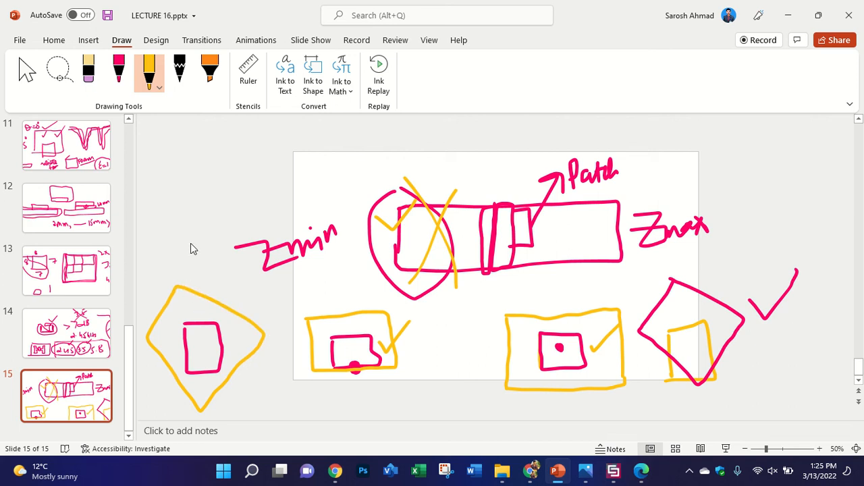
{"action": "left_click_drag", "start_coordinate": [213, 271], "coordinate": [160, 380]}
{"action": "left_click_drag", "start_coordinate": [155, 295], "coordinate": [246, 398]}
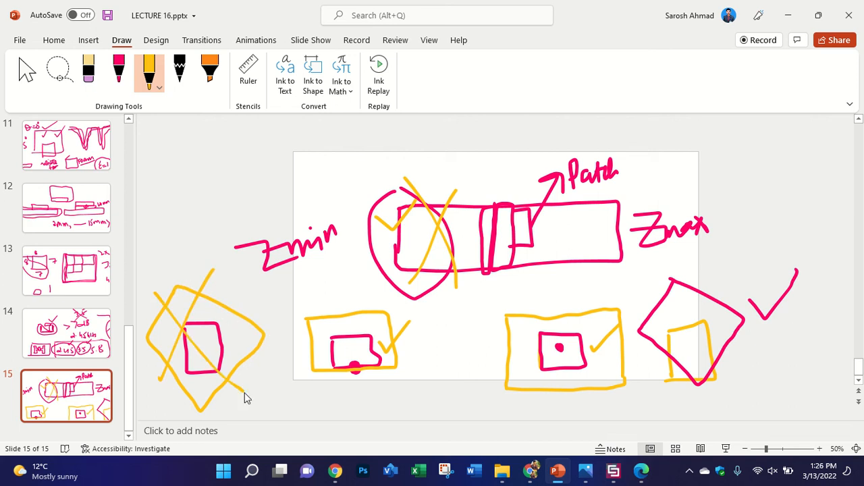
Step: Cross out both framed dotted sketches in yellow, and add yellow check marks at the centred-dot frame and the pink diamond
{"action": "left_click_drag", "start_coordinate": [575, 303], "coordinate": [601, 295]}
{"action": "left_click_drag", "start_coordinate": [573, 275], "coordinate": [514, 384]}
{"action": "left_click_drag", "start_coordinate": [528, 306], "coordinate": [574, 395]}
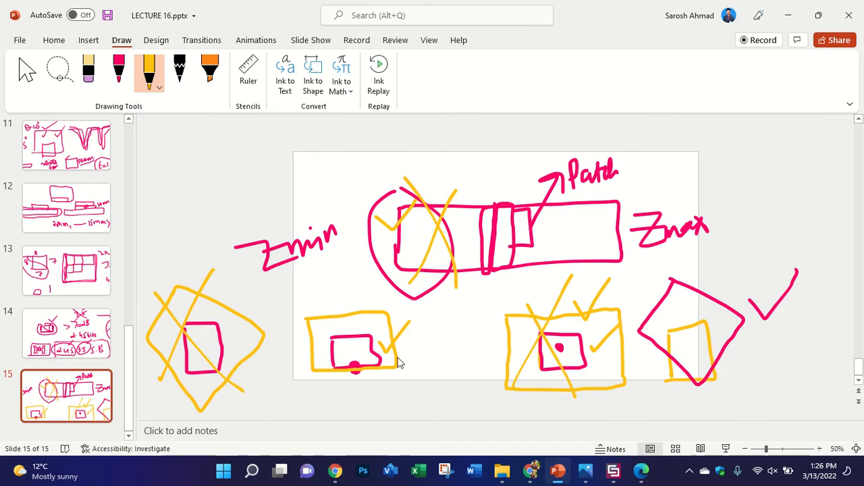
{"action": "left_click_drag", "start_coordinate": [358, 301], "coordinate": [314, 393]}
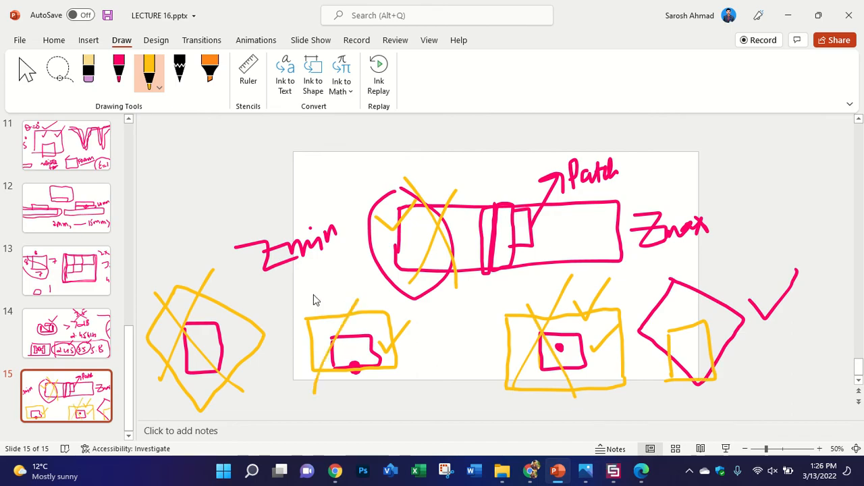
{"action": "left_click_drag", "start_coordinate": [314, 300], "coordinate": [376, 392]}
{"action": "left_click_drag", "start_coordinate": [707, 283], "coordinate": [760, 249]}
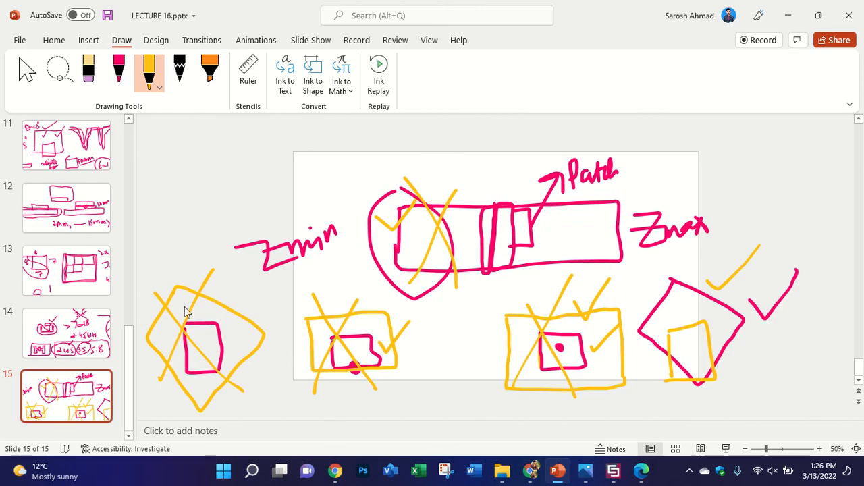
Step: Switch to the metasurface antenna paper in Edge and examine the AMC-backed antenna side view in Figure 21 on page 11
{"action": "left_click", "coordinate": [639, 480]}
{"action": "scroll", "coordinate": [446, 311], "scroll_direction": "up", "scroll_amount": 10}
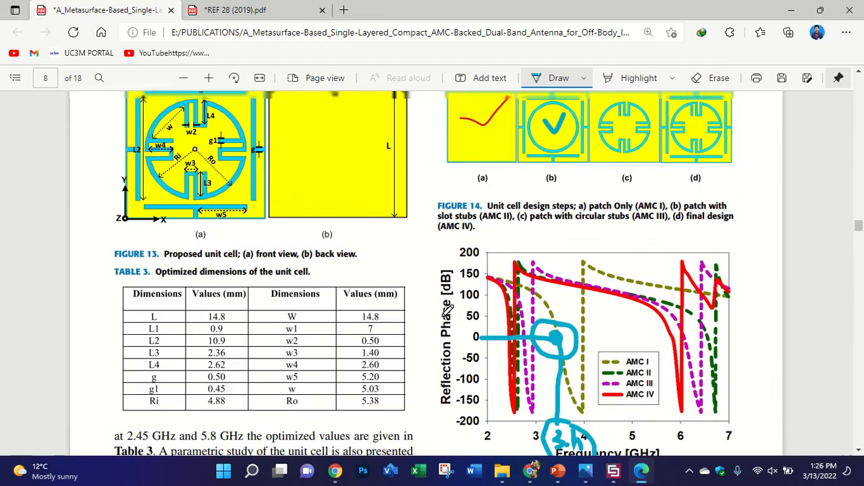
{"action": "scroll", "coordinate": [434, 299], "scroll_direction": "down", "scroll_amount": 15}
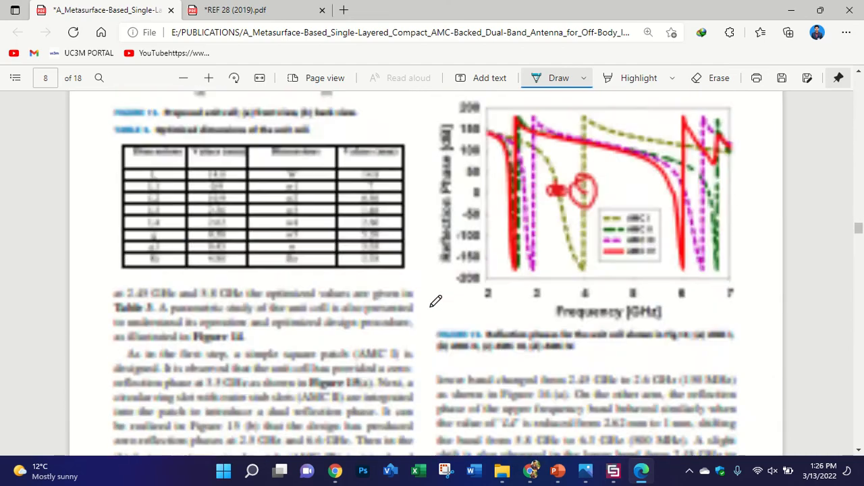
{"action": "scroll", "coordinate": [434, 299], "scroll_direction": "down", "scroll_amount": 15}
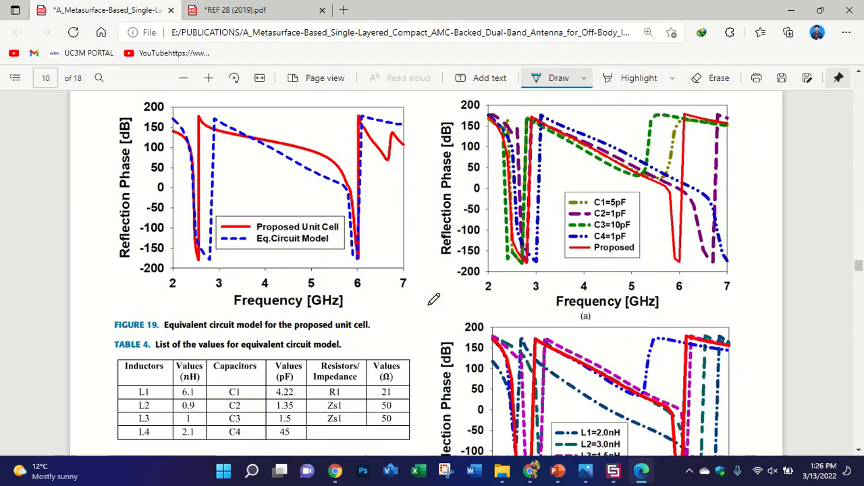
{"action": "scroll", "coordinate": [434, 304], "scroll_direction": "down", "scroll_amount": 10}
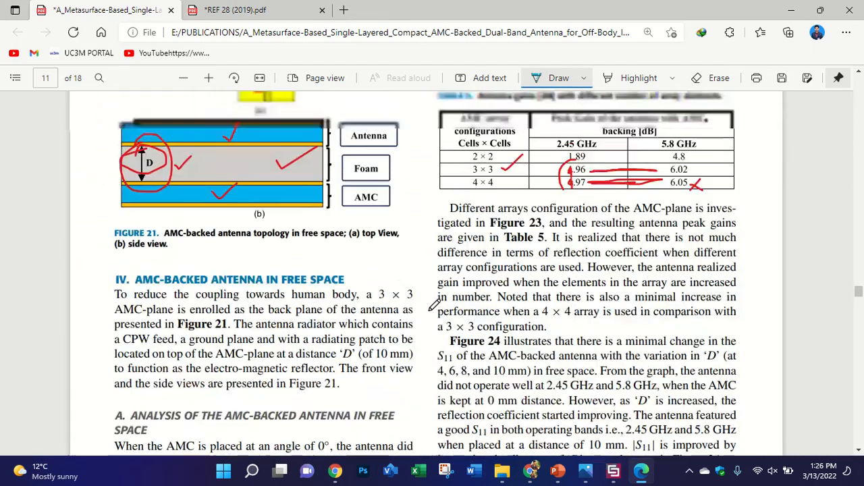
{"action": "scroll", "coordinate": [126, 232], "scroll_direction": "up", "scroll_amount": 2, "text": "ctrl"}
{"action": "scroll", "coordinate": [129, 227], "scroll_direction": "right", "scroll_amount": 3}
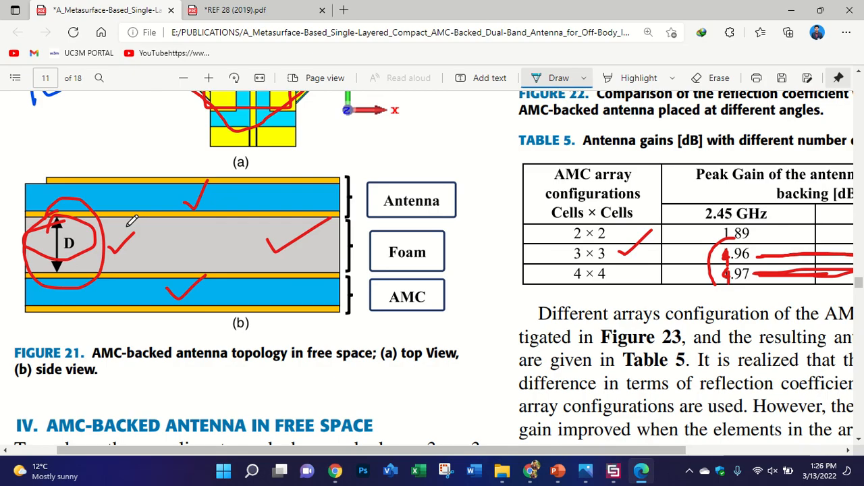
Step: Switch back to PowerPoint, add a new slide after slide 15, and delete all its placeholders
{"action": "left_click", "coordinate": [557, 471]}
{"action": "right_click", "coordinate": [43, 398]}
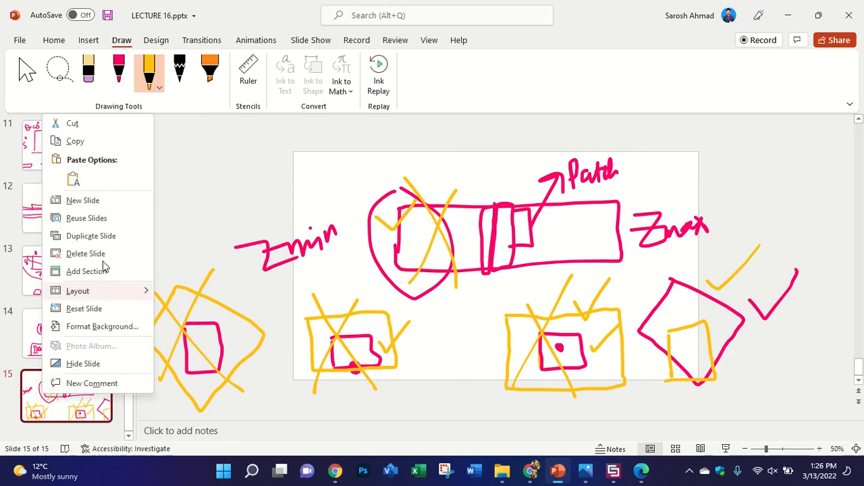
{"action": "left_click", "coordinate": [127, 198]}
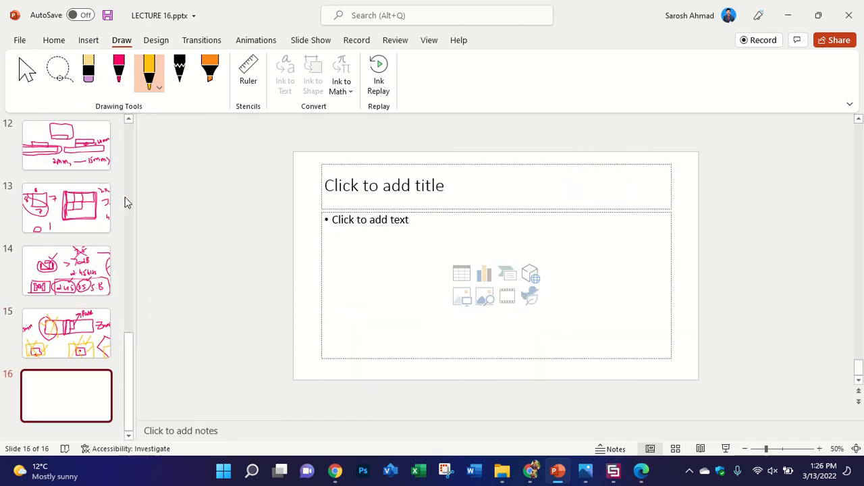
{"action": "left_click", "coordinate": [31, 77]}
{"action": "key", "text": "ctrl+a"}
{"action": "key", "text": "Delete"}
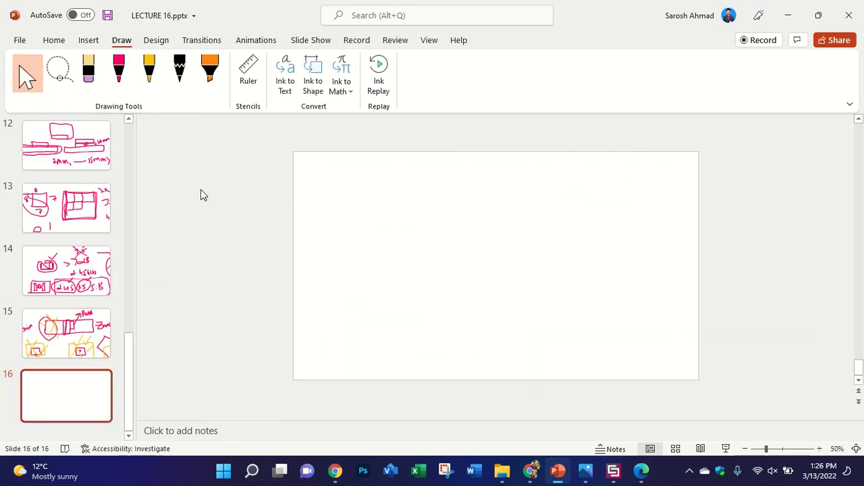
Step: Sketch a pink rectangle with a small block in each lower corner on slide 16
{"action": "left_click", "coordinate": [119, 71]}
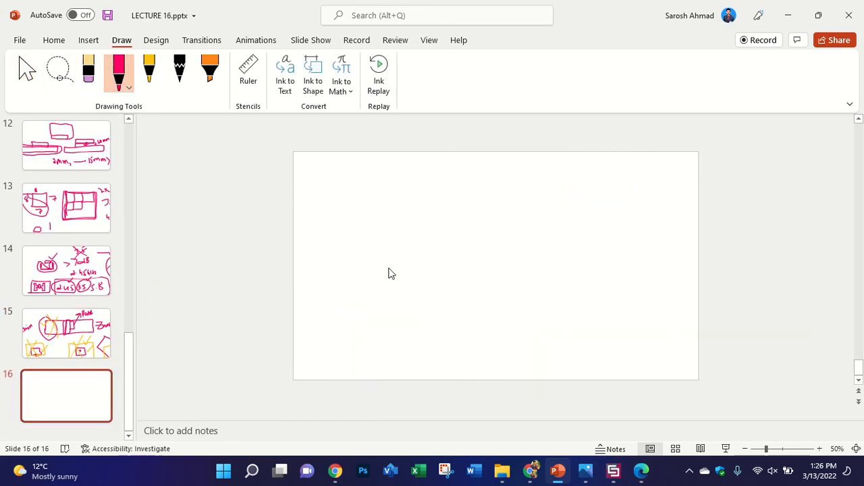
{"action": "mouse_move", "coordinate": [351, 199]}
{"action": "left_mouse_down"}
{"action": "mouse_move", "coordinate": [352, 283]}
{"action": "mouse_move", "coordinate": [409, 284]}
{"action": "mouse_move", "coordinate": [423, 250]}
{"action": "mouse_move", "coordinate": [414, 195]}
{"action": "mouse_move", "coordinate": [349, 196]}
{"action": "left_mouse_up"}
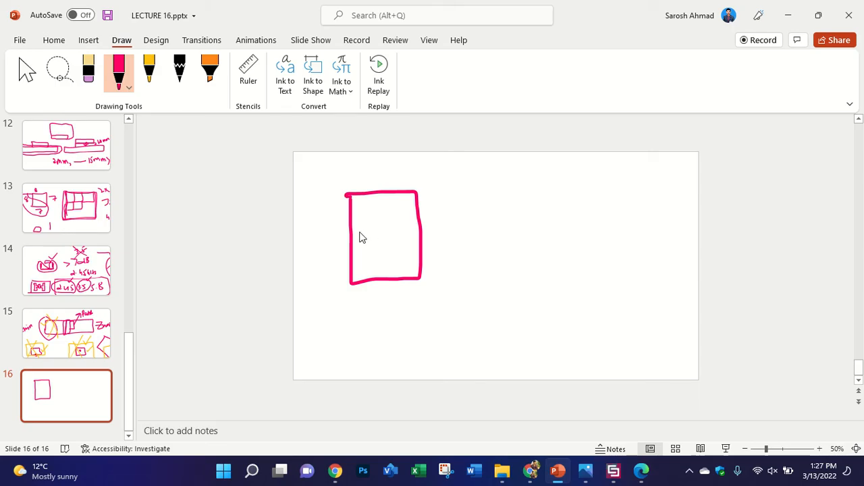
{"action": "mouse_move", "coordinate": [351, 253]}
{"action": "left_mouse_down"}
{"action": "mouse_move", "coordinate": [365, 252]}
{"action": "mouse_move", "coordinate": [373, 281]}
{"action": "left_mouse_up"}
{"action": "mouse_move", "coordinate": [420, 249]}
{"action": "left_mouse_down"}
{"action": "mouse_move", "coordinate": [394, 251]}
{"action": "mouse_move", "coordinate": [387, 277]}
{"action": "left_mouse_up"}
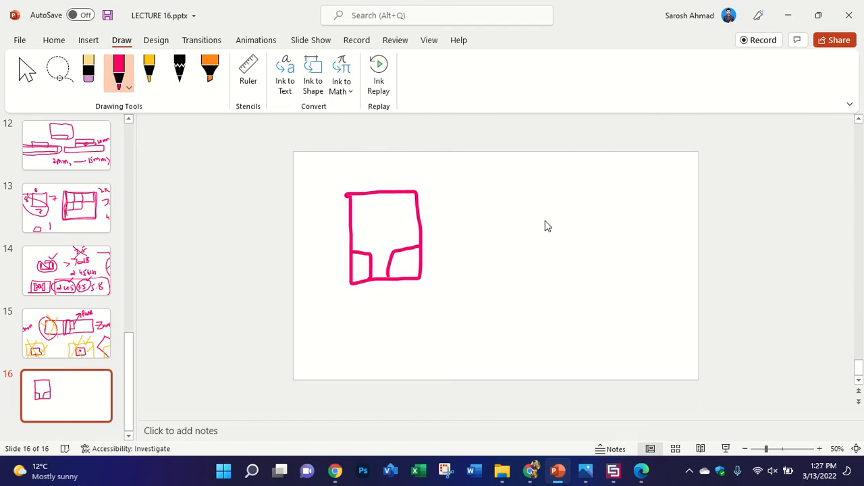
Step: Sketch a larger pink rectangle beside the first one, with three arrows pointing outward from its far side
{"action": "mouse_move", "coordinate": [504, 191]}
{"action": "left_mouse_down"}
{"action": "mouse_move", "coordinate": [504, 305]}
{"action": "mouse_move", "coordinate": [592, 307]}
{"action": "mouse_move", "coordinate": [605, 274]}
{"action": "mouse_move", "coordinate": [542, 193]}
{"action": "mouse_move", "coordinate": [503, 193]}
{"action": "left_mouse_up"}
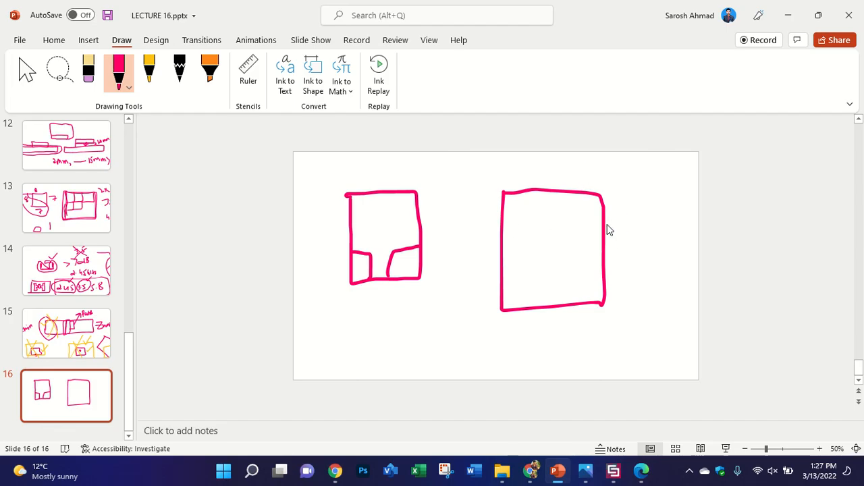
{"action": "left_click_drag", "start_coordinate": [569, 228], "coordinate": [674, 198]}
{"action": "mouse_move", "coordinate": [584, 254]}
{"action": "left_mouse_down"}
{"action": "mouse_move", "coordinate": [674, 227]}
{"action": "mouse_move", "coordinate": [677, 245]}
{"action": "left_mouse_up"}
{"action": "left_click_drag", "start_coordinate": [601, 291], "coordinate": [695, 278]}
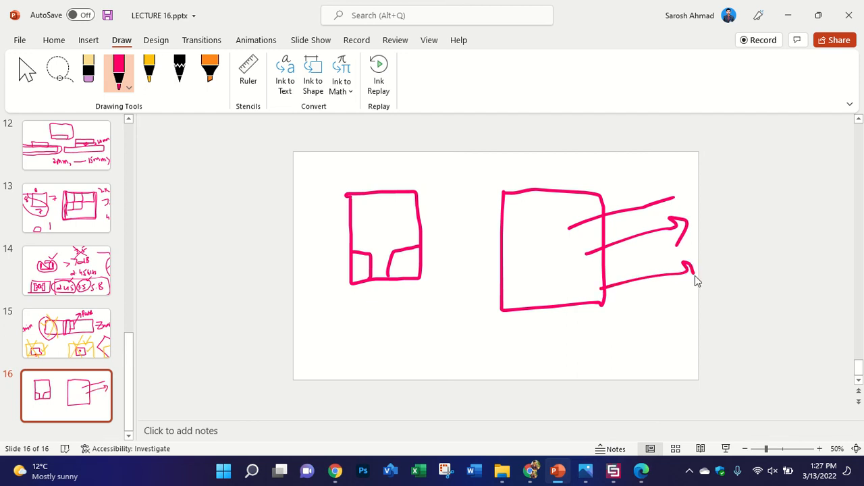
{"action": "left_click_drag", "start_coordinate": [664, 183], "coordinate": [681, 202]}
Step: Sketch a slanted pink box beyond the arrows with a small cross on its near edge, and cross out the arrows
{"action": "mouse_move", "coordinate": [742, 160]}
{"action": "left_mouse_down"}
{"action": "mouse_move", "coordinate": [767, 287]}
{"action": "mouse_move", "coordinate": [792, 150]}
{"action": "mouse_move", "coordinate": [768, 304]}
{"action": "mouse_move", "coordinate": [723, 180]}
{"action": "mouse_move", "coordinate": [736, 158]}
{"action": "left_mouse_up"}
{"action": "mouse_move", "coordinate": [733, 188]}
{"action": "left_mouse_down"}
{"action": "mouse_move", "coordinate": [727, 224]}
{"action": "mouse_move", "coordinate": [741, 227]}
{"action": "left_mouse_up"}
{"action": "left_click_drag", "start_coordinate": [669, 182], "coordinate": [645, 331]}
{"action": "left_click_drag", "start_coordinate": [622, 189], "coordinate": [688, 298]}
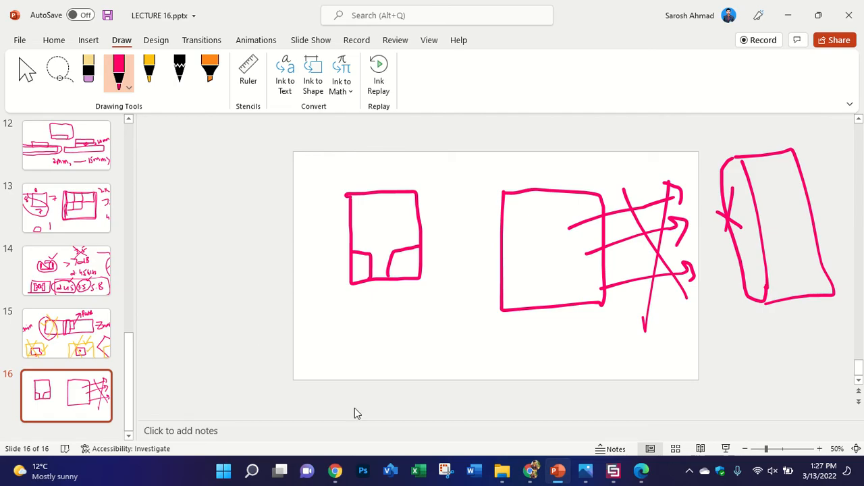
Step: Return to slide 15, change the pen colour to red, and circle the framed sketch with the dot on its lower edge
{"action": "left_click", "coordinate": [62, 327]}
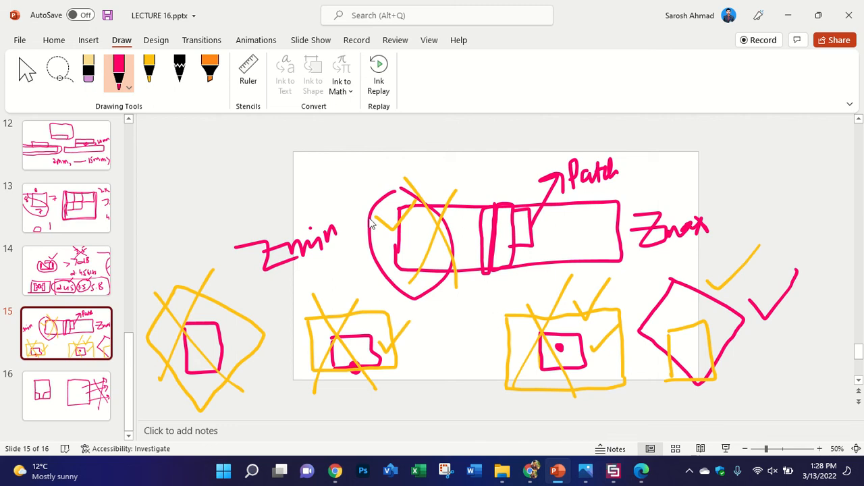
{"action": "left_click", "coordinate": [129, 88]}
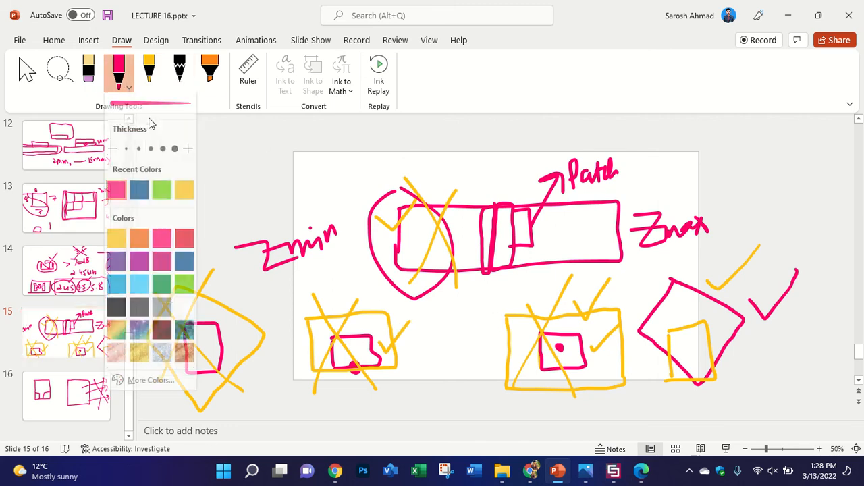
{"action": "left_click", "coordinate": [185, 243]}
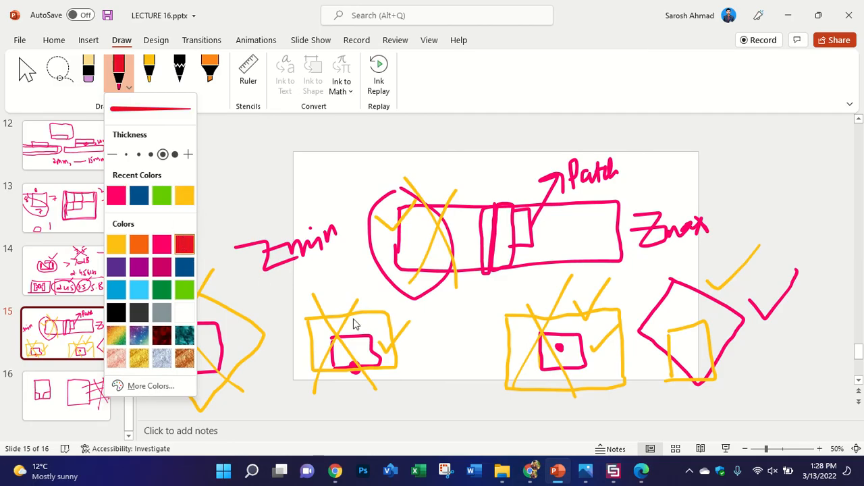
{"action": "mouse_move", "coordinate": [336, 285]}
{"action": "left_mouse_down"}
{"action": "mouse_move", "coordinate": [297, 316]}
{"action": "mouse_move", "coordinate": [401, 396]}
{"action": "mouse_move", "coordinate": [329, 292]}
{"action": "left_mouse_up"}
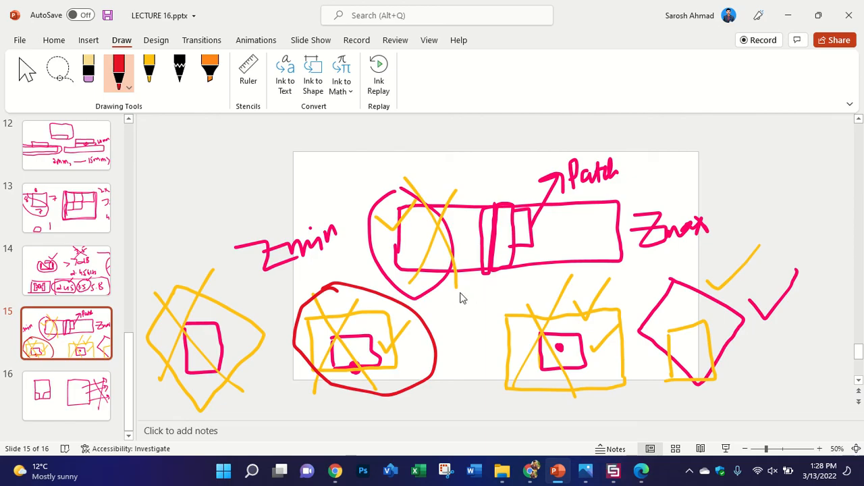
Step: Return to slide 15 from the CST window and draw a red stroke above the crossed-out diamond sketch
{"action": "left_click", "coordinate": [613, 471]}
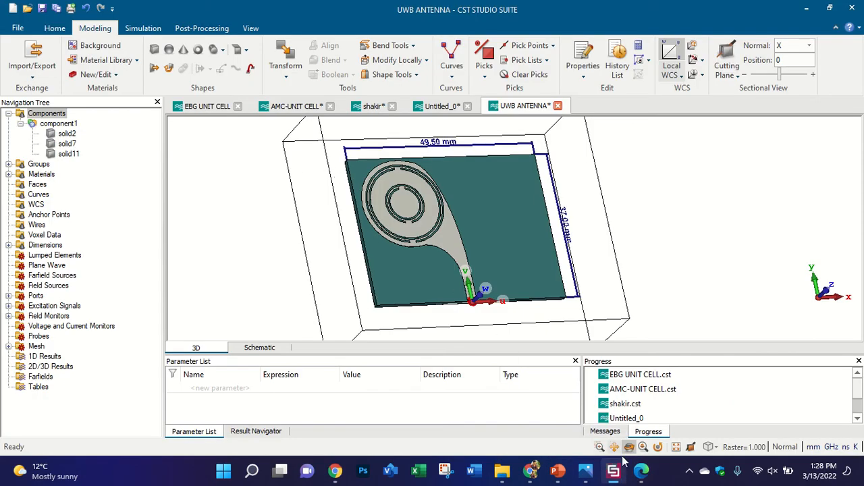
{"action": "left_click", "coordinate": [638, 472]}
{"action": "left_click", "coordinate": [615, 473]}
{"action": "left_click", "coordinate": [558, 470]}
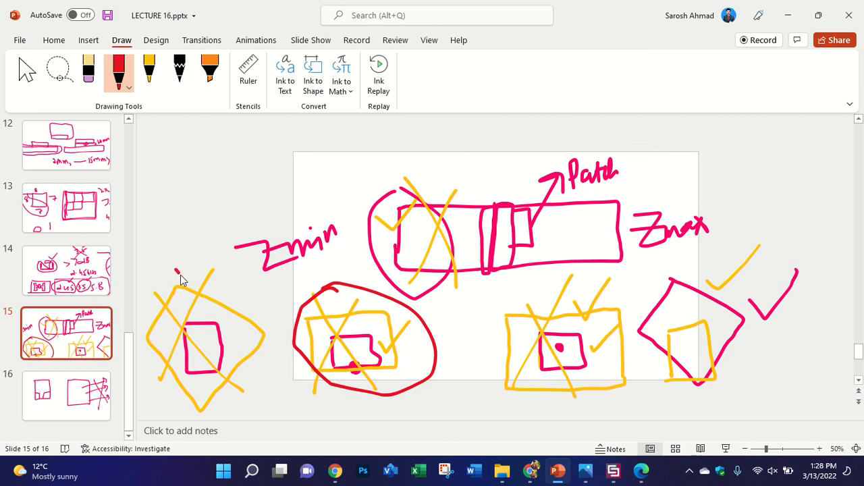
{"action": "left_click_drag", "start_coordinate": [180, 275], "coordinate": [200, 245]}
Step: On slide 16, sketch a red curve with two sharp dips below the first pink rectangle
{"action": "key", "text": "Page_Down"}
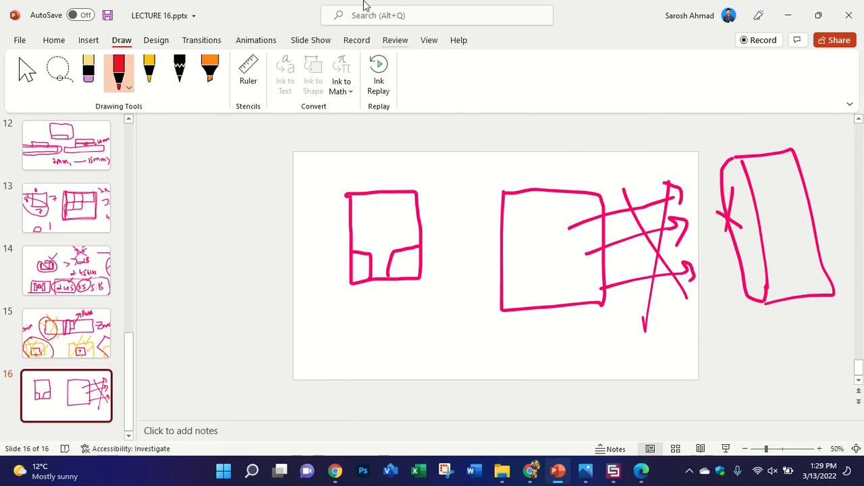
{"action": "mouse_move", "coordinate": [363, 4]}
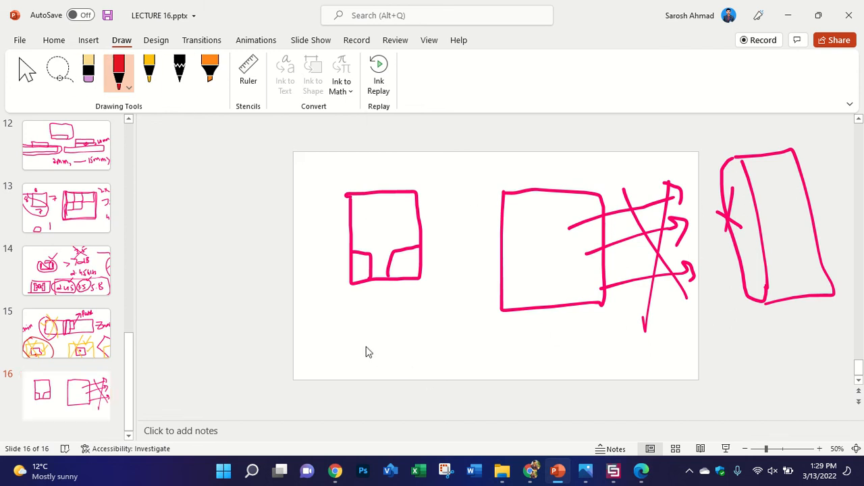
{"action": "mouse_move", "coordinate": [365, 348]}
{"action": "left_mouse_down"}
{"action": "mouse_move", "coordinate": [375, 344]}
{"action": "mouse_move", "coordinate": [390, 373]}
{"action": "mouse_move", "coordinate": [453, 331]}
{"action": "mouse_move", "coordinate": [463, 400]}
{"action": "mouse_move", "coordinate": [488, 323]}
{"action": "left_mouse_up"}
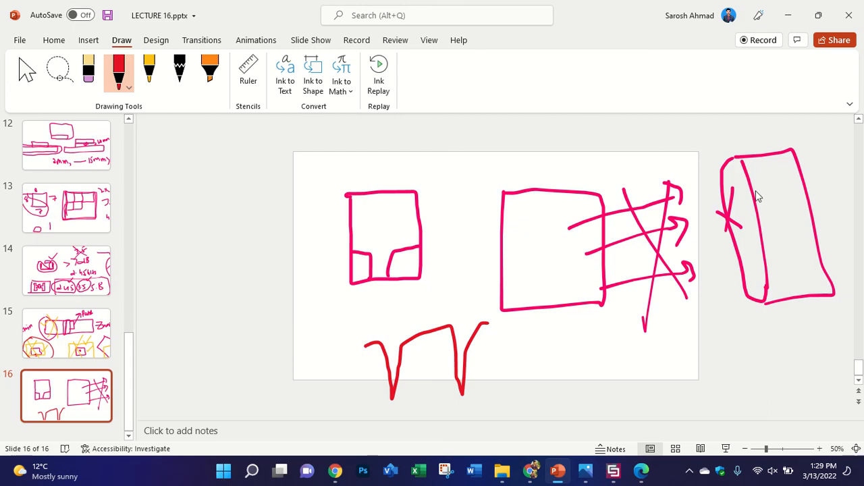
Step: Erase the slanted box's near side and its small cross, and add a small red block at its lower far corner
{"action": "scroll", "coordinate": [498, 235], "scroll_direction": "down", "scroll_amount": 2, "text": "ctrl"}
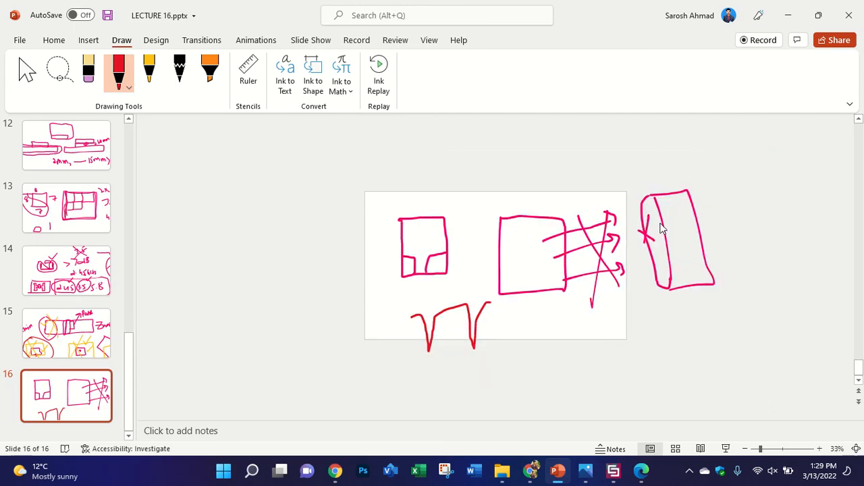
{"action": "left_click", "coordinate": [88, 71]}
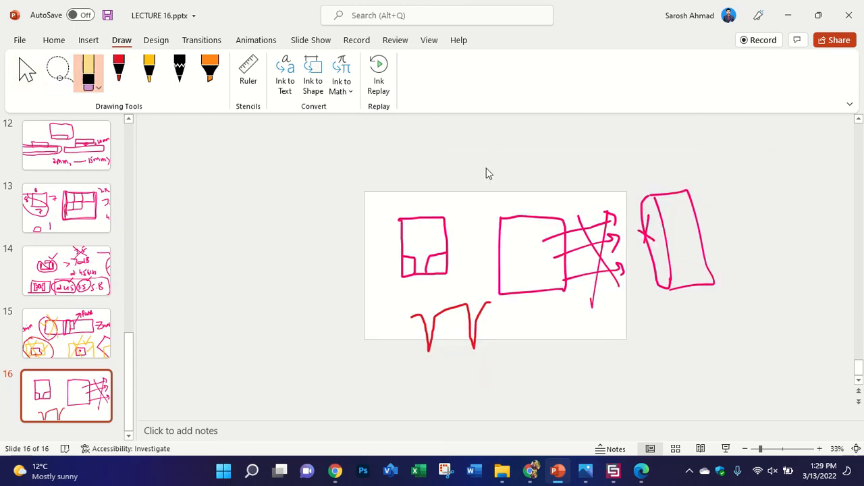
{"action": "left_click_drag", "start_coordinate": [625, 222], "coordinate": [651, 226]}
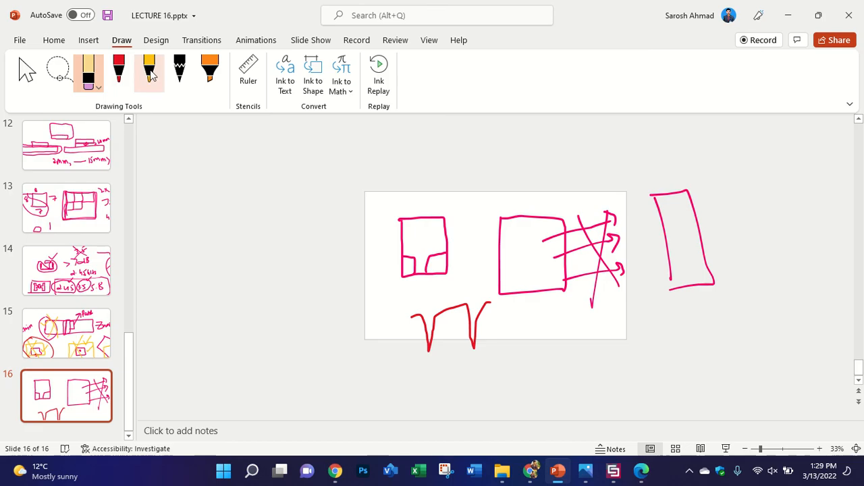
{"action": "left_click", "coordinate": [118, 71]}
{"action": "mouse_move", "coordinate": [709, 267]}
{"action": "left_mouse_down"}
{"action": "mouse_move", "coordinate": [722, 255]}
{"action": "mouse_move", "coordinate": [718, 281]}
{"action": "mouse_move", "coordinate": [711, 281]}
{"action": "left_mouse_up"}
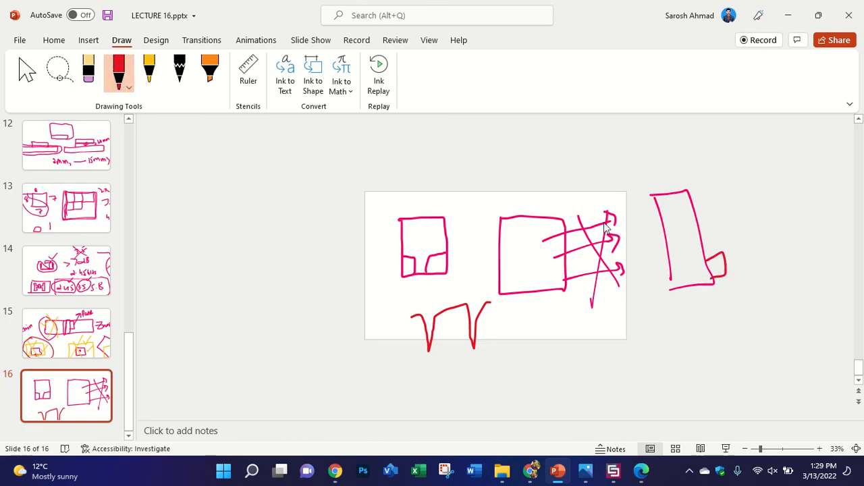
Step: Draw four red arrows from the crossed-out arrowheads outward through the slanted box
{"action": "mouse_move", "coordinate": [618, 217]}
{"action": "left_mouse_down"}
{"action": "mouse_move", "coordinate": [777, 207]}
{"action": "mouse_move", "coordinate": [788, 198]}
{"action": "mouse_move", "coordinate": [774, 208]}
{"action": "left_mouse_up"}
{"action": "mouse_move", "coordinate": [609, 241]}
{"action": "left_mouse_down"}
{"action": "mouse_move", "coordinate": [780, 227]}
{"action": "mouse_move", "coordinate": [774, 237]}
{"action": "left_mouse_up"}
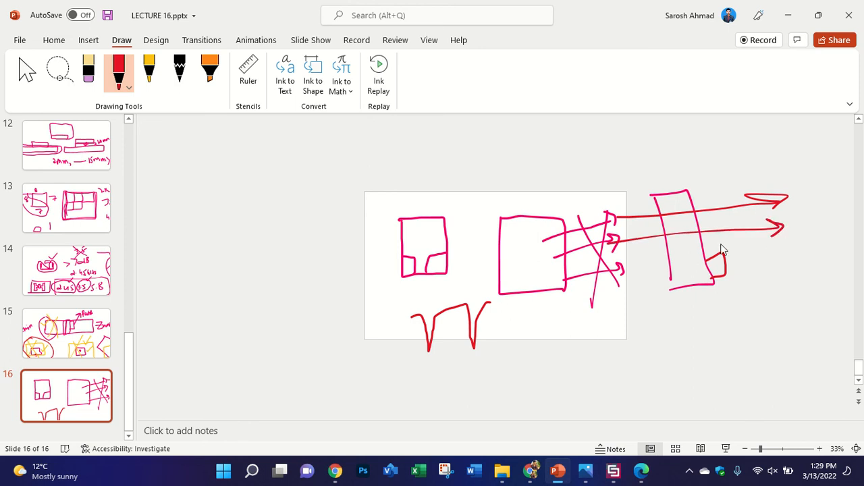
{"action": "mouse_move", "coordinate": [626, 267]}
{"action": "left_mouse_down"}
{"action": "mouse_move", "coordinate": [781, 247]}
{"action": "mouse_move", "coordinate": [774, 266]}
{"action": "left_mouse_up"}
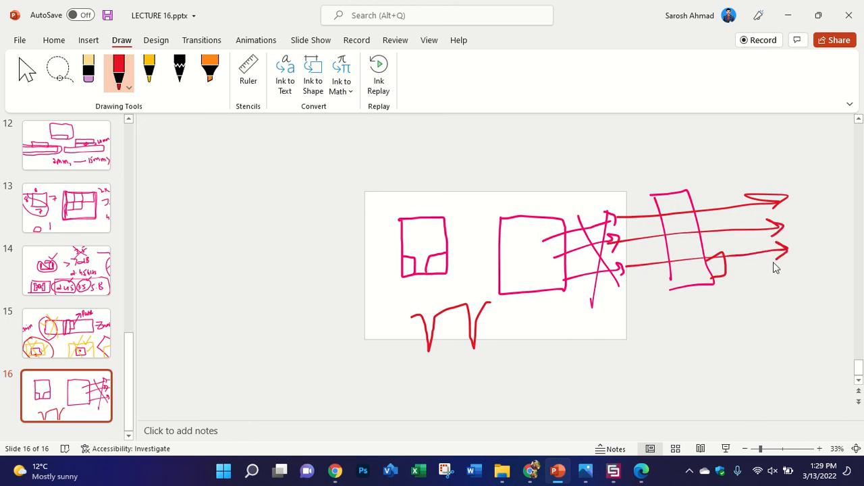
{"action": "mouse_move", "coordinate": [620, 215]}
{"action": "left_mouse_down"}
{"action": "mouse_move", "coordinate": [760, 177]}
{"action": "mouse_move", "coordinate": [745, 196]}
{"action": "left_mouse_up"}
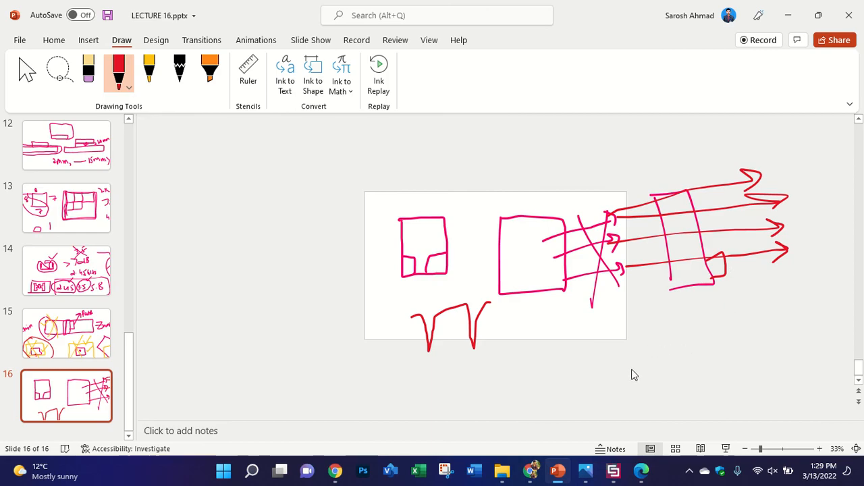
{"action": "left_click", "coordinate": [613, 471]}
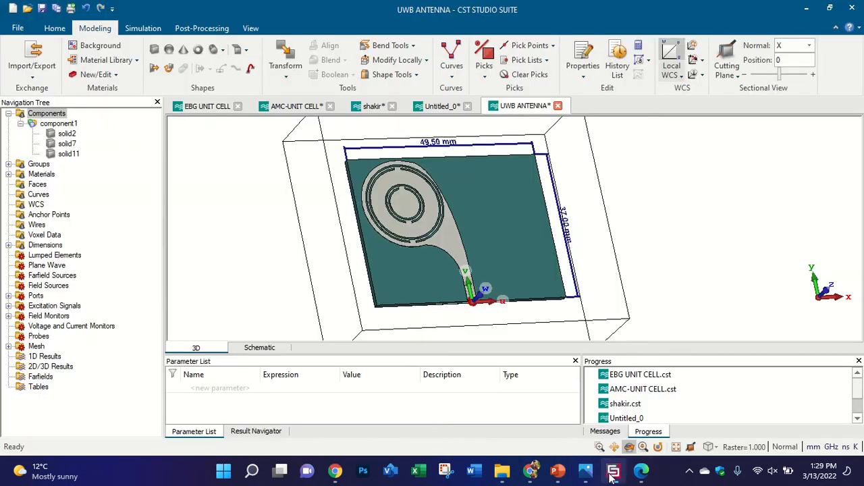
{"action": "left_click", "coordinate": [558, 471]}
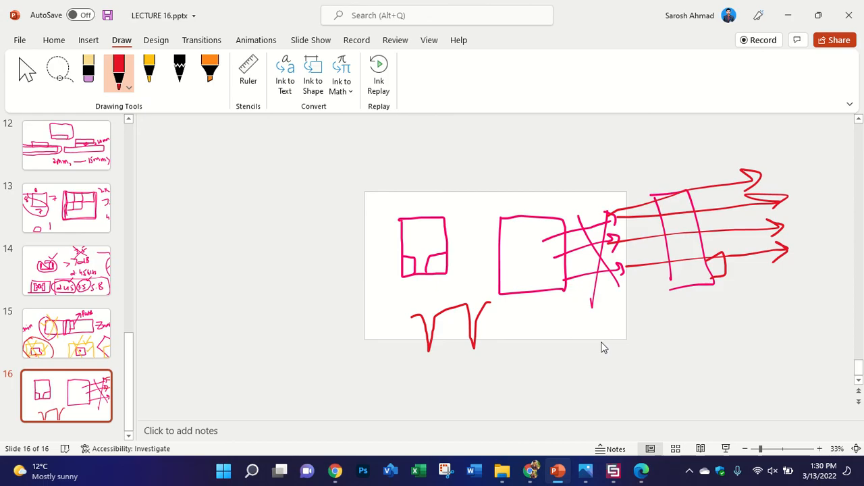
{"action": "scroll", "coordinate": [601, 328], "scroll_direction": "up", "scroll_amount": 3, "text": "ctrl"}
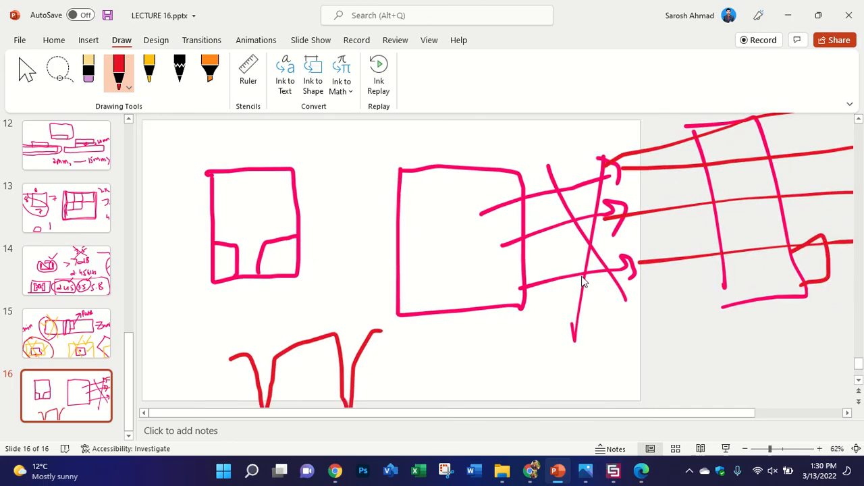
{"action": "scroll", "coordinate": [584, 282], "scroll_direction": "down", "scroll_amount": 2, "text": "ctrl"}
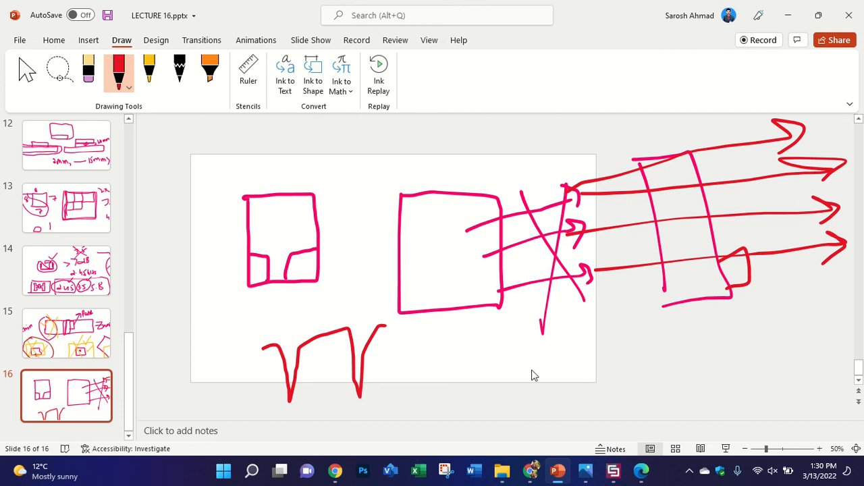
{"action": "scroll", "coordinate": [502, 316], "scroll_direction": "down", "scroll_amount": 3, "text": "ctrl"}
{"action": "scroll", "coordinate": [502, 316], "scroll_direction": "up", "scroll_amount": 3, "text": "ctrl"}
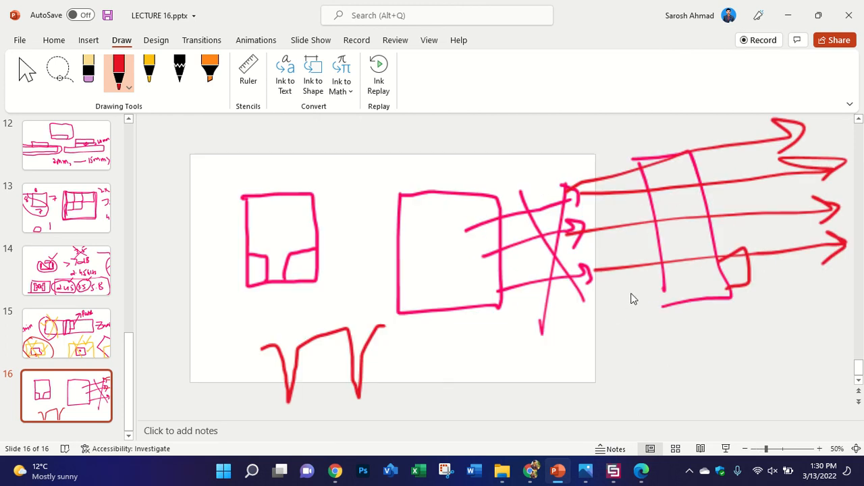
Step: Switch to CST and examine the 4 by 4 AMC array and the UWB antenna with its local WCS
{"action": "left_click", "coordinate": [614, 478]}
{"action": "left_click", "coordinate": [295, 106]}
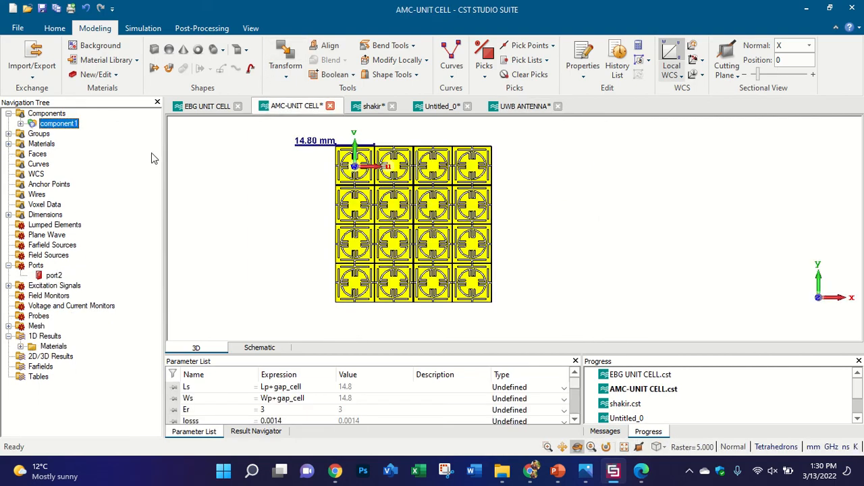
{"action": "left_click", "coordinate": [520, 106]}
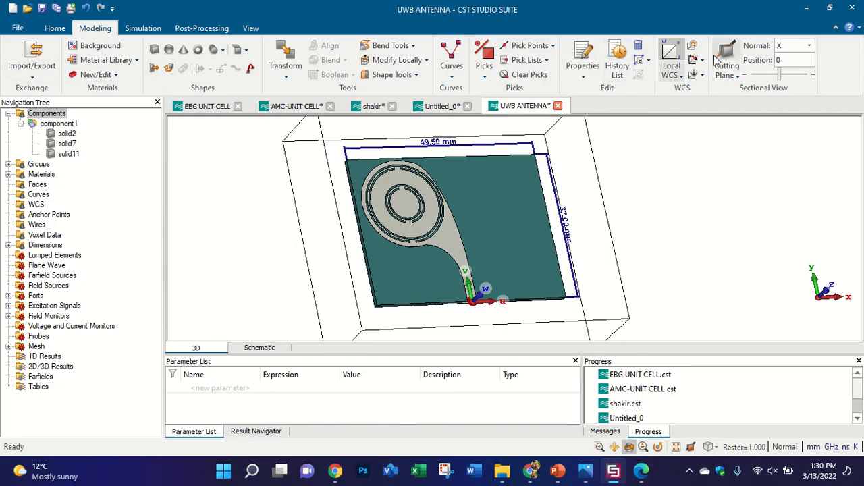
{"action": "scroll", "coordinate": [486, 307], "scroll_direction": "up", "scroll_amount": 5}
{"action": "mouse_move", "coordinate": [441, 270]}
{"action": "left_mouse_down"}
{"action": "mouse_move", "coordinate": [538, 168]}
{"action": "mouse_move", "coordinate": [496, 272]}
{"action": "mouse_move", "coordinate": [475, 174]}
{"action": "mouse_move", "coordinate": [451, 270]}
{"action": "left_mouse_up"}
{"action": "scroll", "coordinate": [451, 270], "scroll_direction": "down", "scroll_amount": 5}
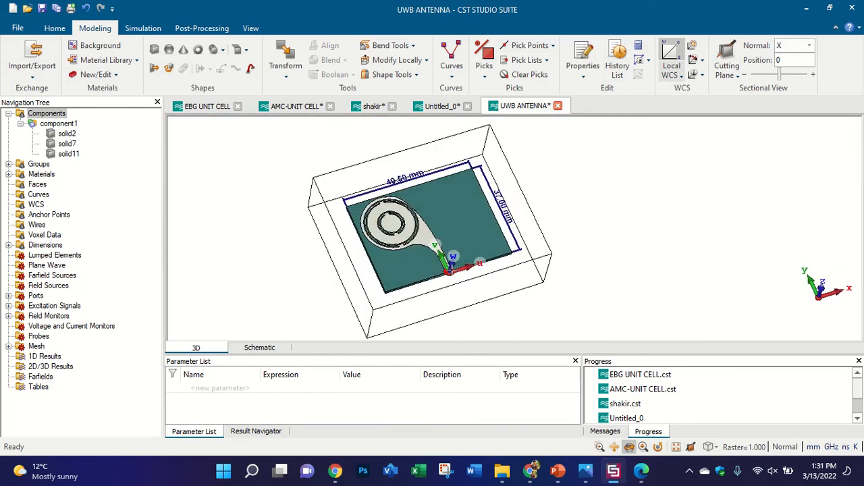
{"action": "key", "text": "5"}
Step: In the AMC-UNIT CELL project, align the local WCS with the midpoint of the 4 by 4 array's lower edge
{"action": "left_click", "coordinate": [260, 109]}
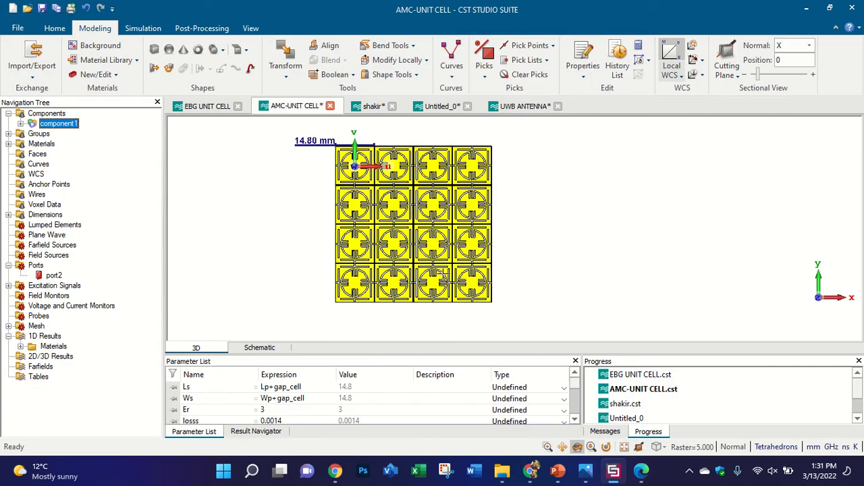
{"action": "left_click", "coordinate": [20, 124]}
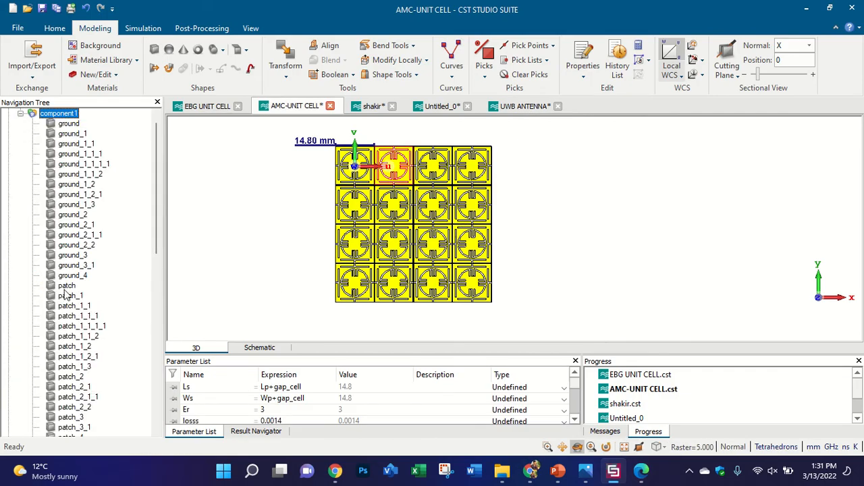
{"action": "scroll", "coordinate": [71, 297], "scroll_direction": "down", "scroll_amount": 5}
{"action": "scroll", "coordinate": [82, 253], "scroll_direction": "up", "scroll_amount": 5}
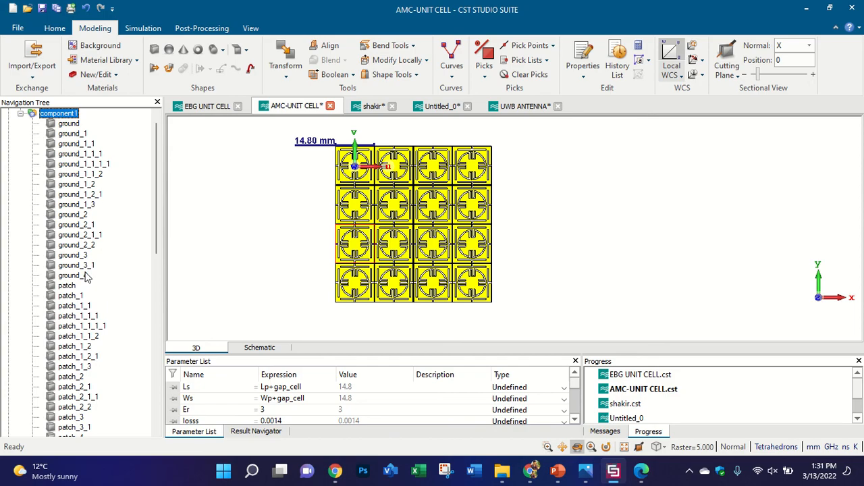
{"action": "scroll", "coordinate": [397, 311], "scroll_direction": "up", "scroll_amount": 10}
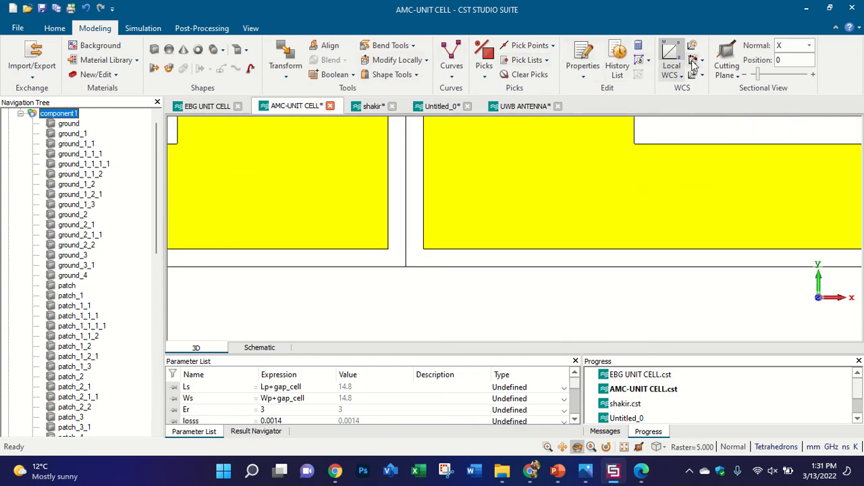
{"action": "left_click", "coordinate": [671, 57]}
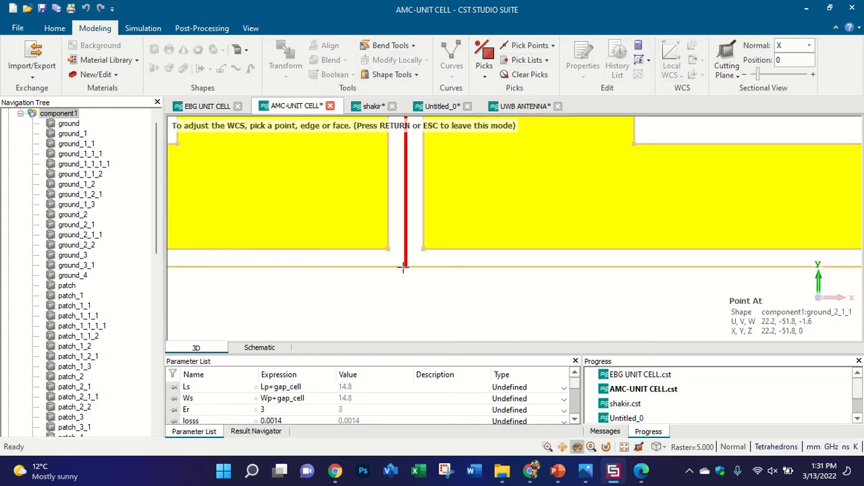
{"action": "left_click", "coordinate": [406, 268]}
{"action": "scroll", "coordinate": [406, 268], "scroll_direction": "down", "scroll_amount": 10}
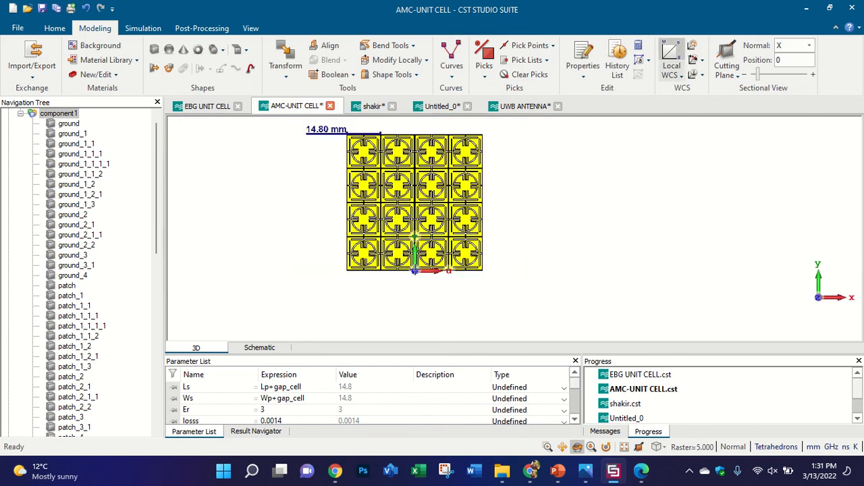
Step: Remove the 14.80 mm dimension from the AMC array and select its whole component1
{"action": "left_click", "coordinate": [251, 28]}
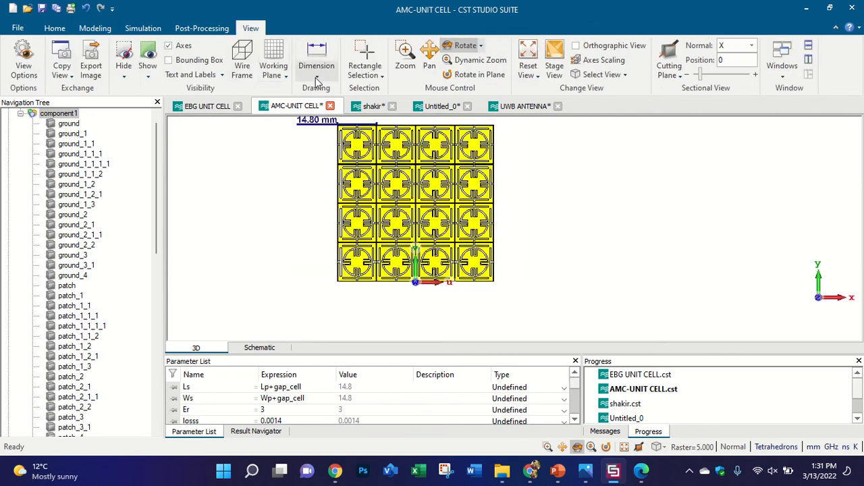
{"action": "left_click", "coordinate": [316, 67]}
{"action": "left_click", "coordinate": [316, 135]}
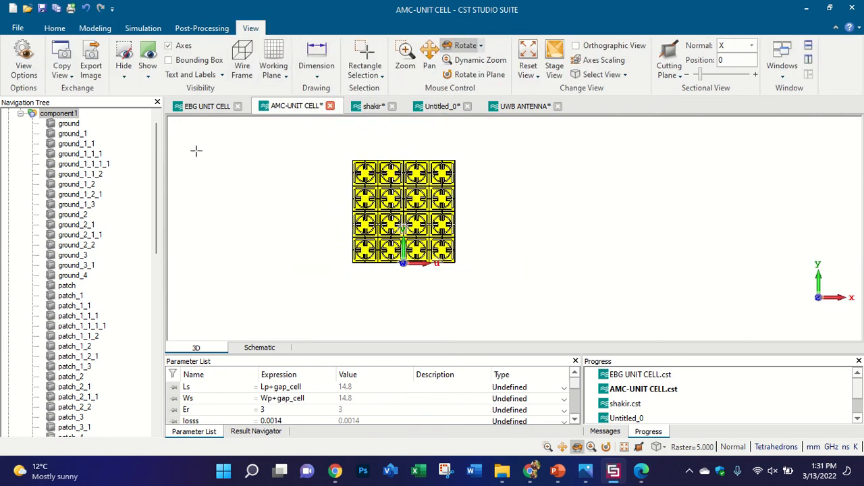
{"action": "left_click", "coordinate": [21, 114]}
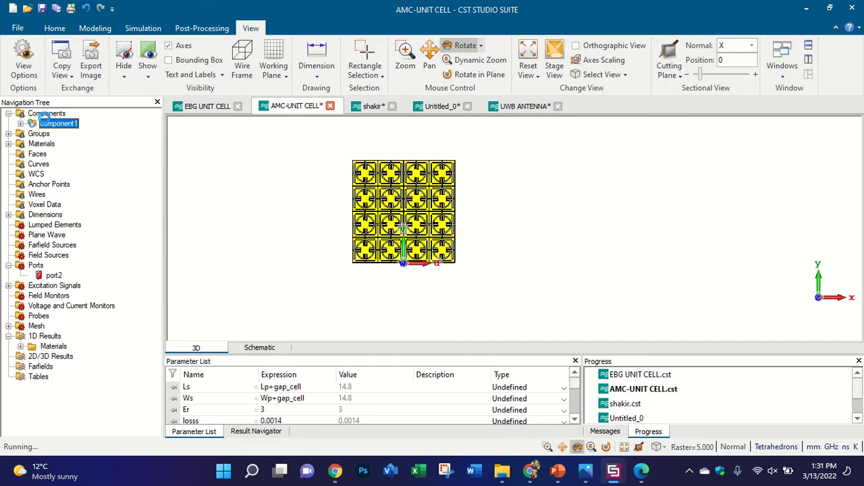
Step: In the UWB ANTENNA project, move the local WCS along W by about -1.35 to the outer face behind the substrate
{"action": "left_click", "coordinate": [521, 107]}
{"action": "scroll", "coordinate": [442, 273], "scroll_direction": "up", "scroll_amount": 5}
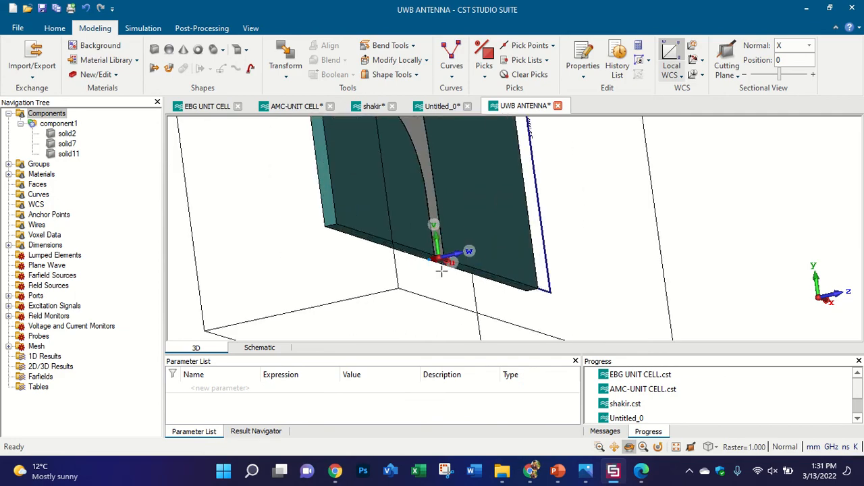
{"action": "left_click_drag", "start_coordinate": [441, 264], "coordinate": [491, 264]}
{"action": "key", "text": "n"}
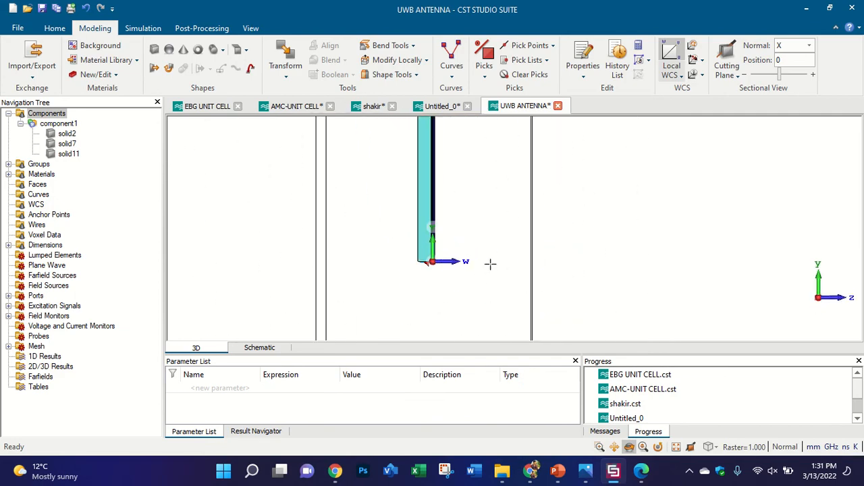
{"action": "left_click", "coordinate": [694, 46]}
{"action": "left_click_drag", "start_coordinate": [503, 263], "coordinate": [460, 270]}
{"action": "scroll", "coordinate": [461, 255], "scroll_direction": "up", "scroll_amount": 3}
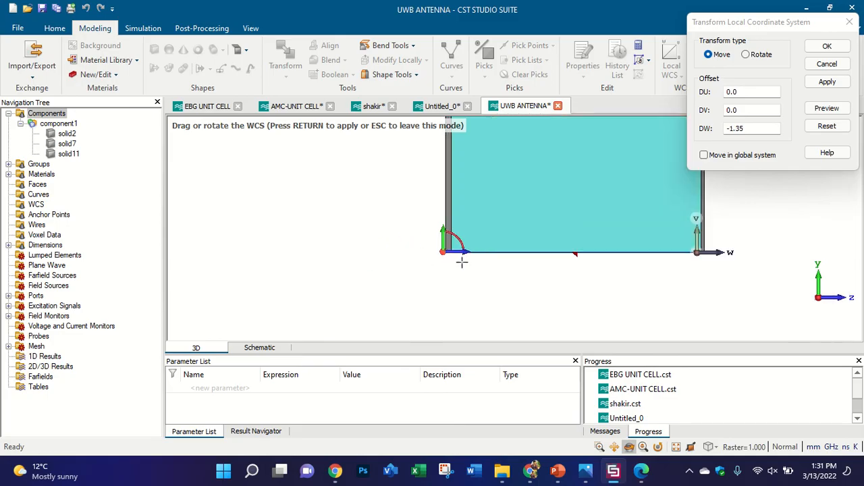
{"action": "scroll", "coordinate": [388, 255], "scroll_direction": "up", "scroll_amount": 2}
{"action": "left_click_drag", "start_coordinate": [399, 257], "coordinate": [304, 258]}
{"action": "left_click", "coordinate": [814, 86]}
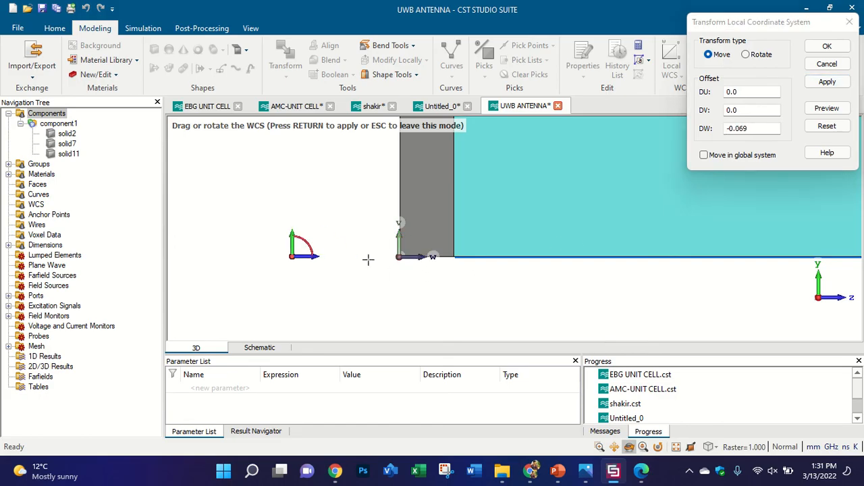
Step: Move the local WCS by -5 along W, behind the UWB antenna
{"action": "scroll", "coordinate": [399, 257], "scroll_direction": "down", "scroll_amount": 6}
{"action": "scroll", "coordinate": [387, 250], "scroll_direction": "up", "scroll_amount": 2}
{"action": "left_click_drag", "start_coordinate": [430, 254], "coordinate": [222, 270]}
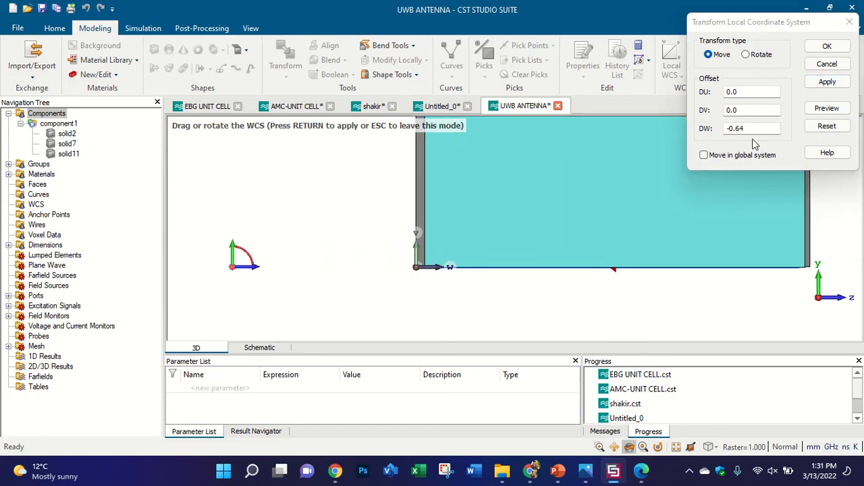
{"action": "left_click", "coordinate": [759, 130]}
{"action": "double_click", "coordinate": [736, 129]}
{"action": "type", "text": "-5"}
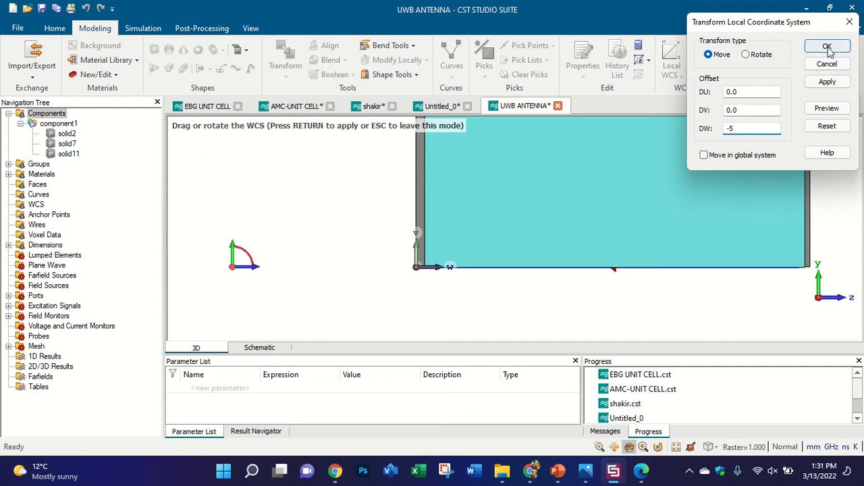
{"action": "left_click", "coordinate": [827, 46]}
{"action": "left_click_drag", "start_coordinate": [533, 237], "coordinate": [416, 160]}
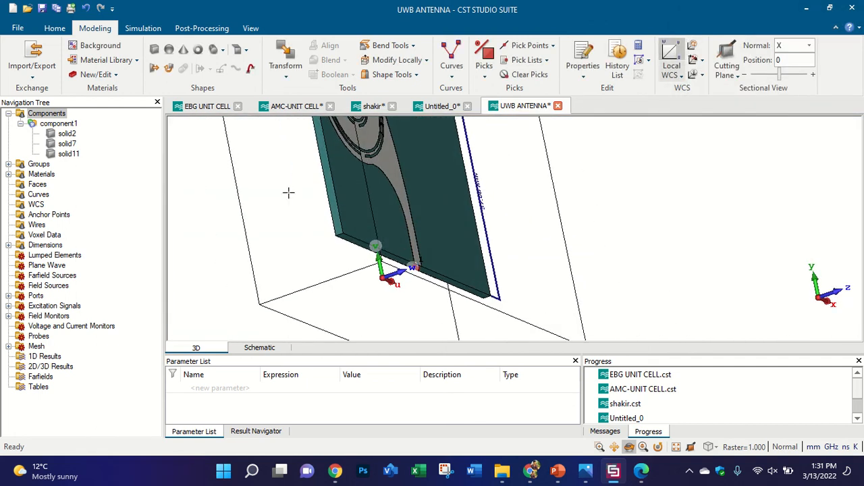
Step: Paste the copied 4 by 4 AMC array into the antenna's Components at the local WCS and leave the align mode
{"action": "left_click", "coordinate": [42, 115]}
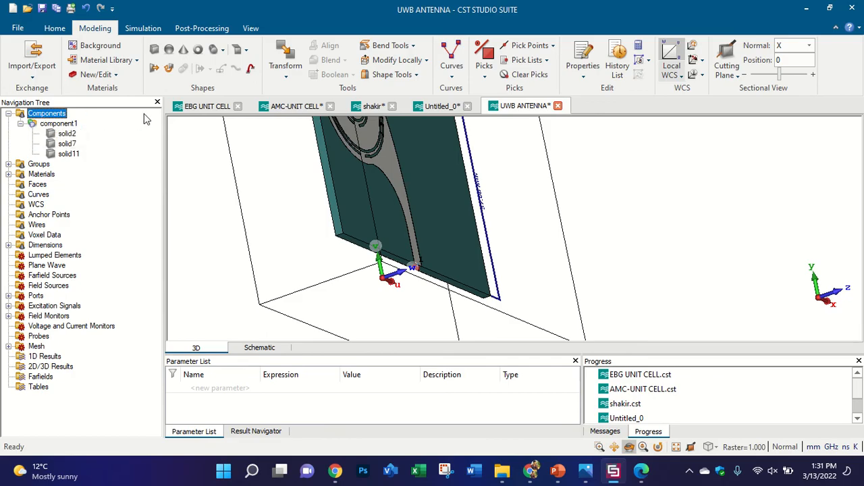
{"action": "key", "text": "ctrl+s"}
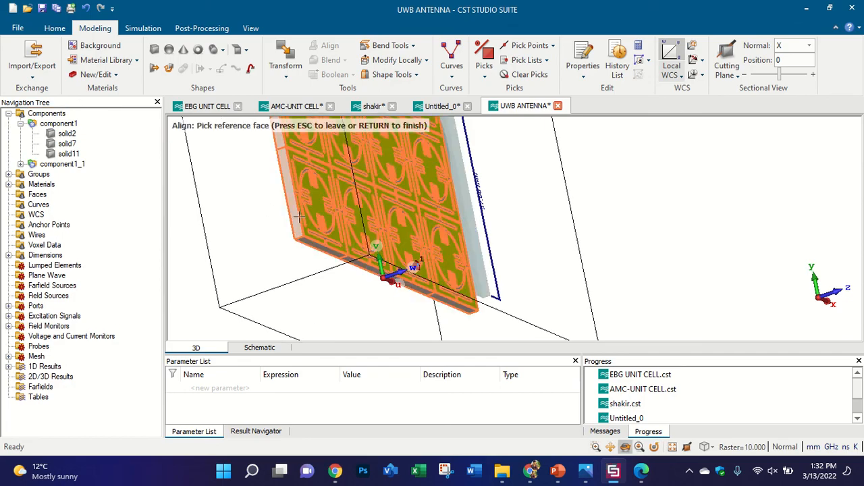
{"action": "key", "text": "Escape"}
Step: Examine how the 4 by 4 AMC array sits behind the antenna from angled and front views
{"action": "left_click_drag", "start_coordinate": [575, 174], "coordinate": [774, 104]}
{"action": "left_click_drag", "start_coordinate": [493, 225], "coordinate": [608, 260]}
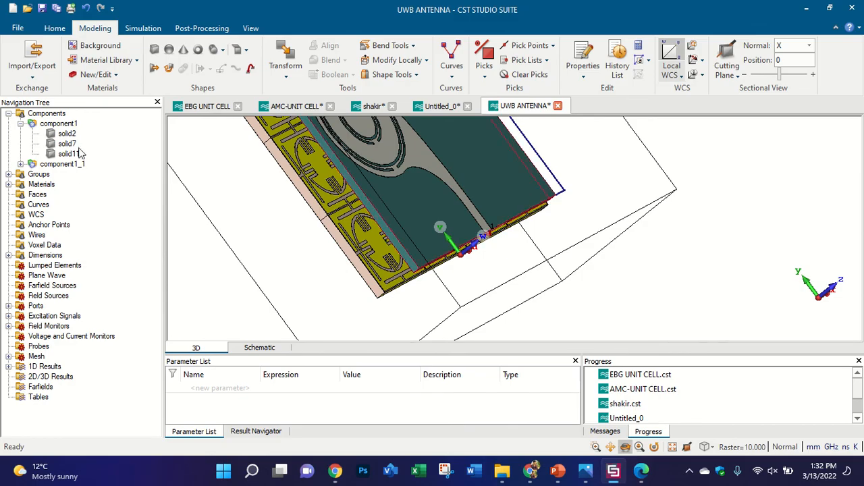
{"action": "scroll", "coordinate": [234, 222], "scroll_direction": "down", "scroll_amount": 5}
{"action": "left_click_drag", "start_coordinate": [318, 197], "coordinate": [303, 221]}
{"action": "key", "text": "5"}
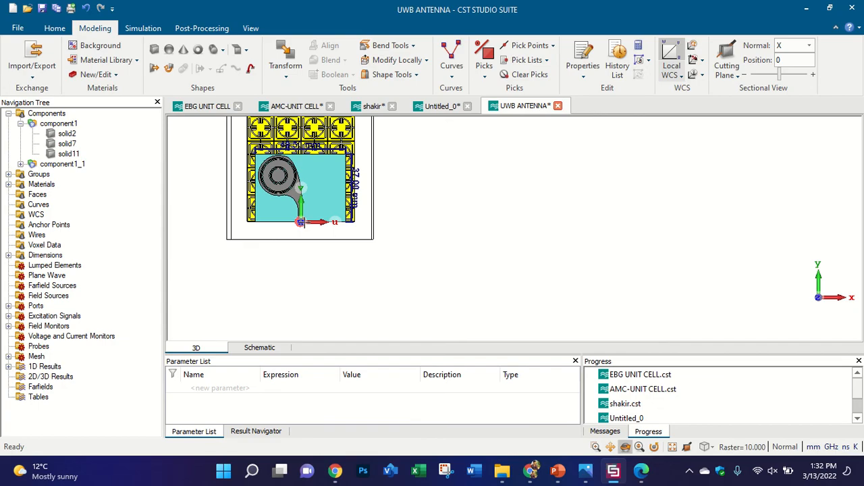
{"action": "scroll", "coordinate": [304, 223], "scroll_direction": "up", "scroll_amount": 3}
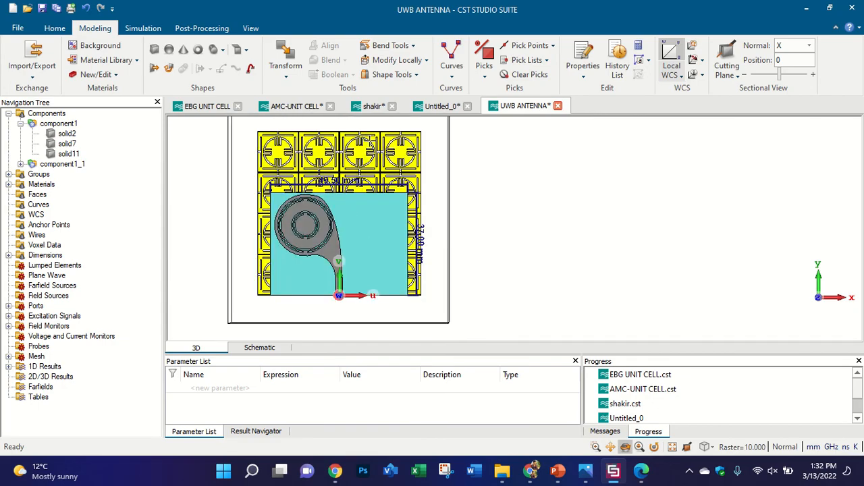
{"action": "scroll", "coordinate": [291, 205], "scroll_direction": "up", "scroll_amount": 2}
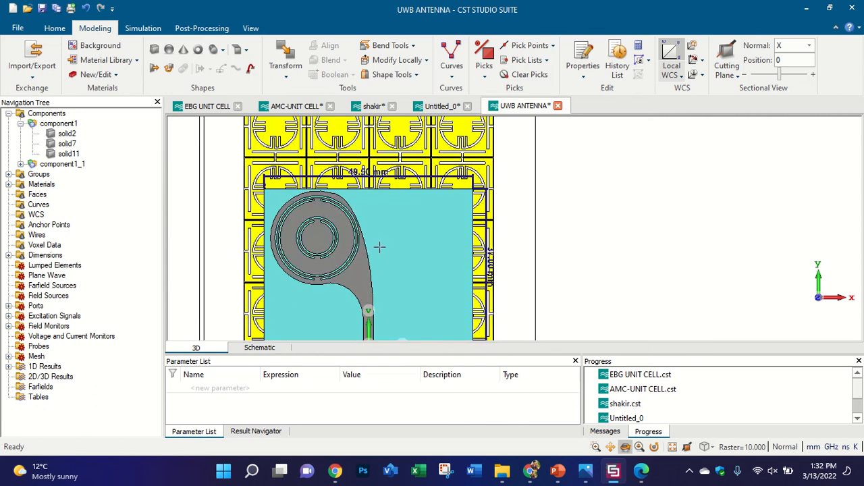
{"action": "scroll", "coordinate": [374, 233], "scroll_direction": "down", "scroll_amount": 2}
{"action": "scroll", "coordinate": [355, 190], "scroll_direction": "up", "scroll_amount": 2}
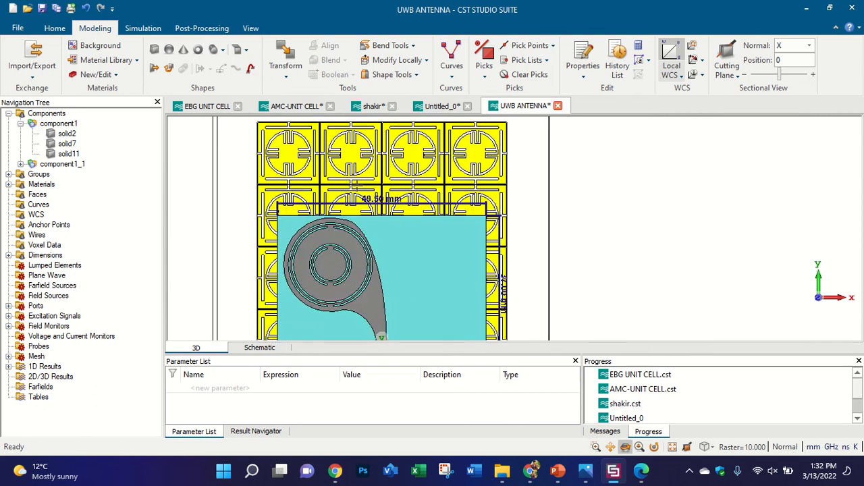
{"action": "scroll", "coordinate": [348, 162], "scroll_direction": "down", "scroll_amount": 2}
{"action": "scroll", "coordinate": [334, 169], "scroll_direction": "up", "scroll_amount": 1}
{"action": "left_click_drag", "start_coordinate": [330, 170], "coordinate": [365, 176]}
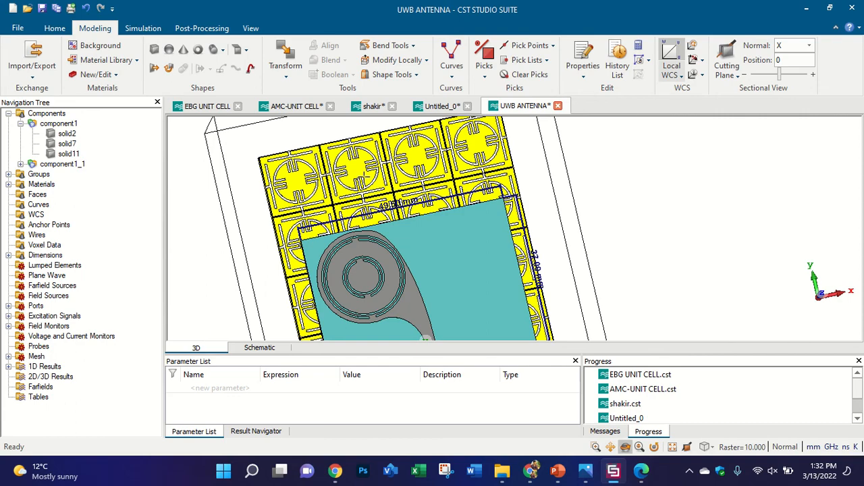
{"action": "scroll", "coordinate": [272, 252], "scroll_direction": "up", "scroll_amount": 1}
{"action": "scroll", "coordinate": [280, 234], "scroll_direction": "down", "scroll_amount": 2}
{"action": "scroll", "coordinate": [326, 183], "scroll_direction": "up", "scroll_amount": 1}
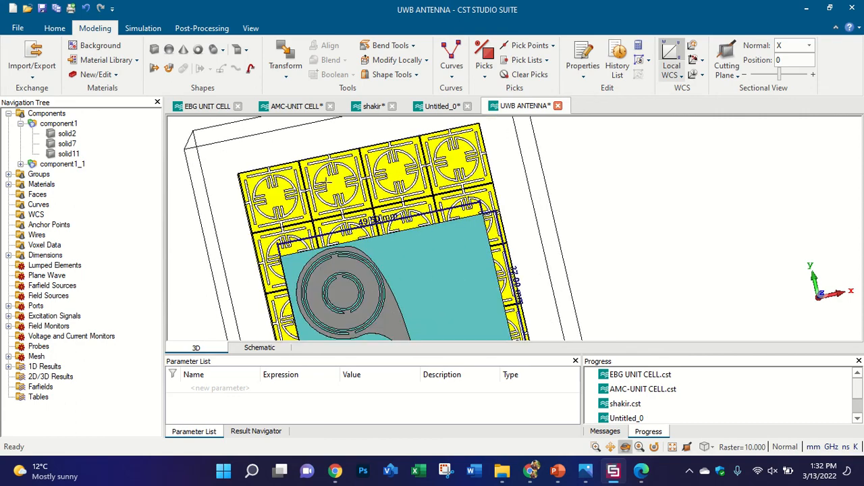
Step: Align the local WCS with the centre of the antenna substrate's front face
{"action": "key", "text": "space"}
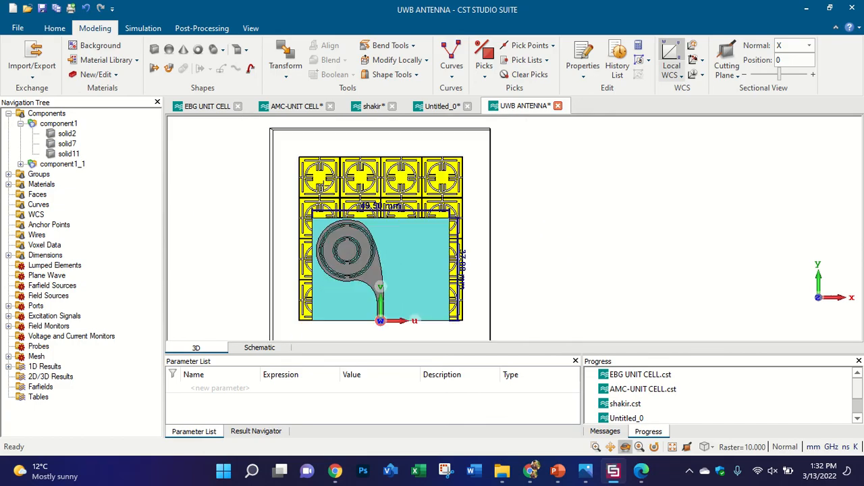
{"action": "left_click", "coordinate": [693, 60]}
{"action": "left_click", "coordinate": [381, 270]}
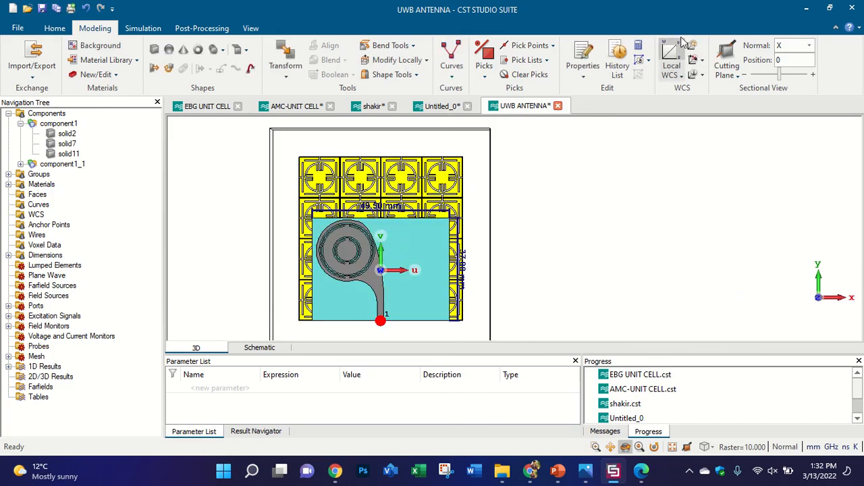
Step: Unite all substrate solids of component1_1, from substrate to substrate_4, into one solid with Boolean Add
{"action": "scroll", "coordinate": [31, 198], "scroll_direction": "down", "scroll_amount": 7}
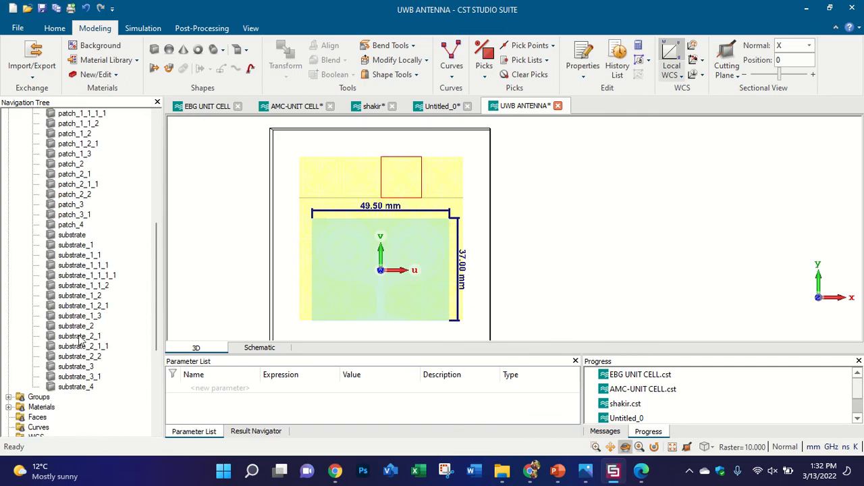
{"action": "left_click", "coordinate": [75, 386]}
{"action": "key", "text": "shift+Up"}
{"action": "key", "text": "shift+Up"}
{"action": "key", "text": "shift+Up"}
{"action": "key", "text": "shift+Up"}
{"action": "key", "text": "shift+Up"}
{"action": "key", "text": "shift+Up"}
{"action": "key", "text": "shift+Up"}
{"action": "key", "text": "shift+Up"}
{"action": "key", "text": "shift+Up"}
{"action": "key", "text": "shift+Up"}
{"action": "key", "text": "shift+Up"}
{"action": "key", "text": "shift+Up"}
{"action": "key", "text": "shift+Up"}
{"action": "key", "text": "shift+Up"}
{"action": "key", "text": "shift+Up"}
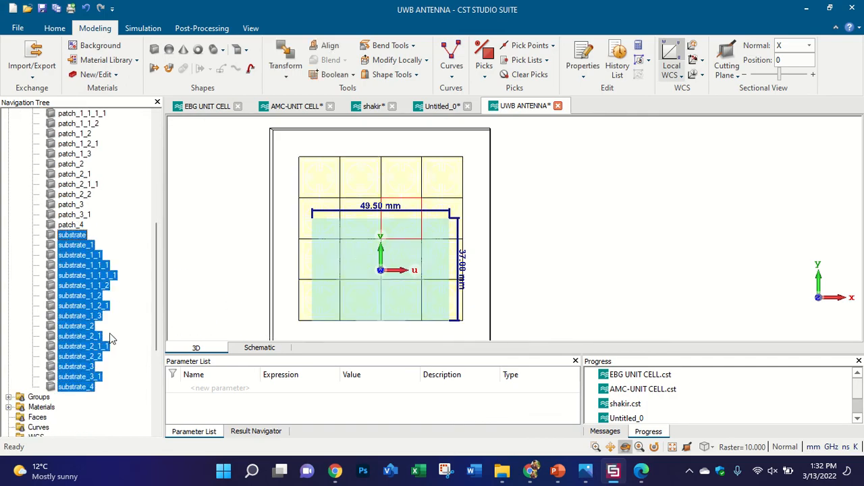
{"action": "key", "text": "plus"}
Step: Unite all patch solids of component1_1, from patch to patch_4, into one solid with Boolean Add
{"action": "key", "text": "Up"}
{"action": "key", "text": "shift+Up"}
{"action": "key", "text": "shift+Up"}
{"action": "key", "text": "shift+Up"}
{"action": "key", "text": "shift+Up"}
{"action": "key", "text": "shift+Up"}
{"action": "key", "text": "shift+Up"}
{"action": "key", "text": "shift+Up"}
{"action": "key", "text": "shift+Up"}
{"action": "key", "text": "shift+Up"}
{"action": "key", "text": "shift+Up"}
{"action": "key", "text": "shift+Up"}
{"action": "key", "text": "shift+Up"}
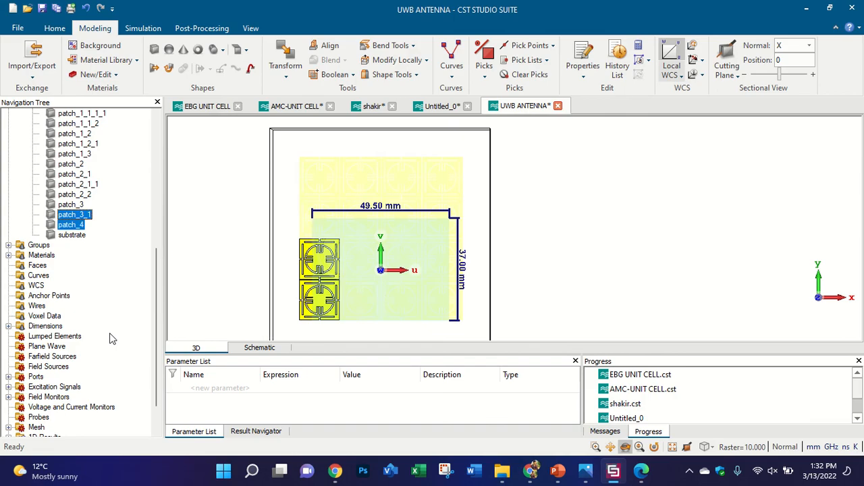
{"action": "key", "text": "shift+Up"}
{"action": "key", "text": "shift+Up"}
{"action": "key", "text": "shift+Up"}
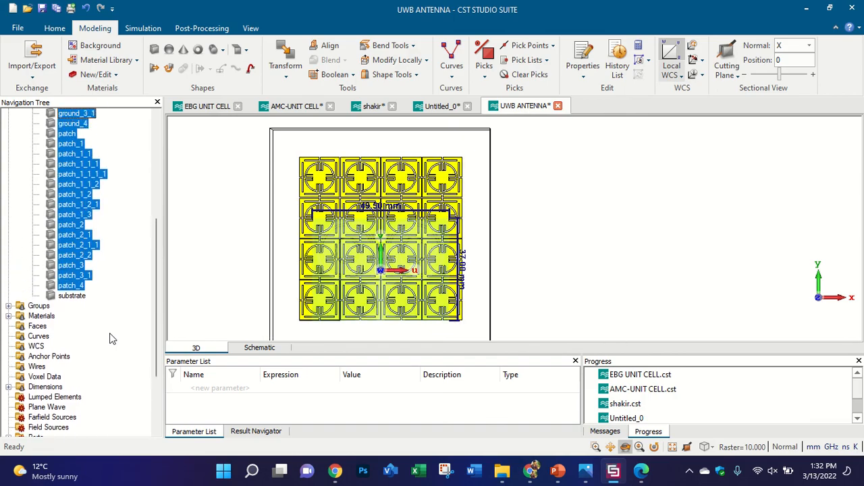
{"action": "key", "text": "plus"}
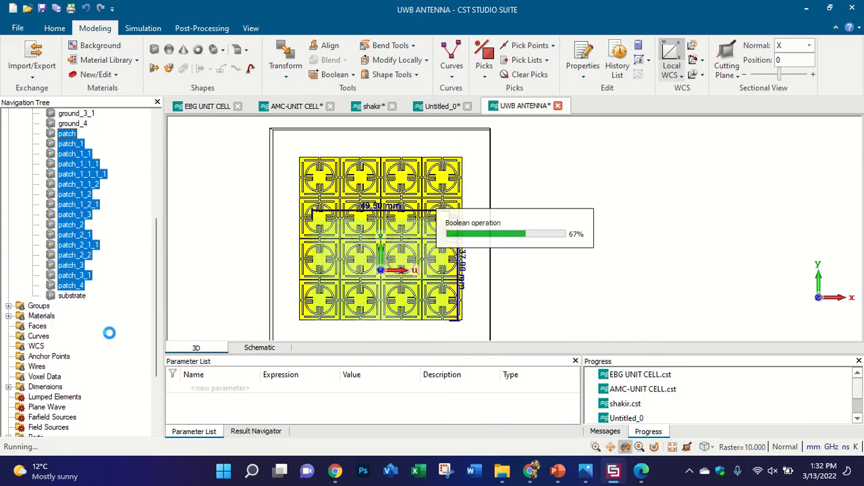
{"action": "key", "text": "Up"}
{"action": "key", "text": "Down"}
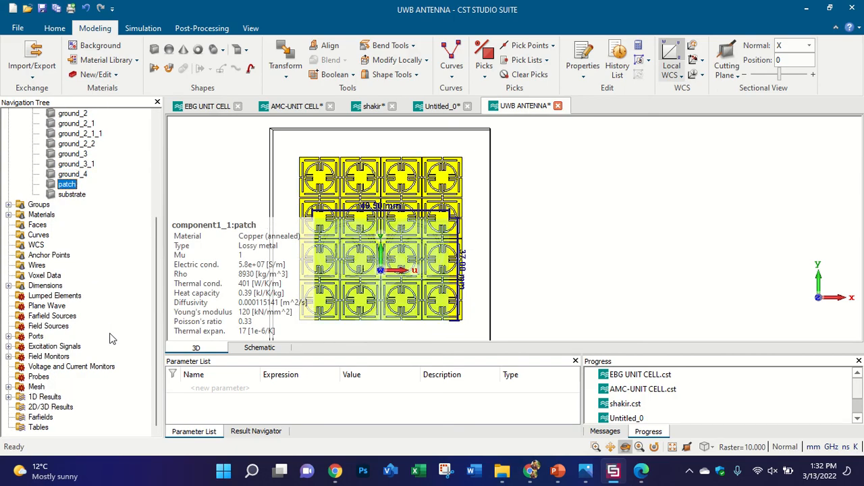
Step: Unite all ground solids of component1_1, from ground to ground_4, into one solid with Boolean Add
{"action": "key", "text": "Up"}
{"action": "key", "text": "shift+Up"}
{"action": "key", "text": "shift+Up"}
{"action": "key", "text": "shift+Up"}
{"action": "key", "text": "shift+Up"}
{"action": "key", "text": "shift+Up"}
{"action": "key", "text": "shift+Up"}
{"action": "key", "text": "shift+Up"}
{"action": "key", "text": "shift+Up"}
{"action": "key", "text": "shift+Up"}
{"action": "key", "text": "shift+Up"}
{"action": "key", "text": "shift+Up"}
{"action": "key", "text": "shift+Up"}
{"action": "key", "text": "shift+Up"}
{"action": "key", "text": "shift+Up"}
{"action": "key", "text": "shift+Up"}
{"action": "key", "text": "shift+Up"}
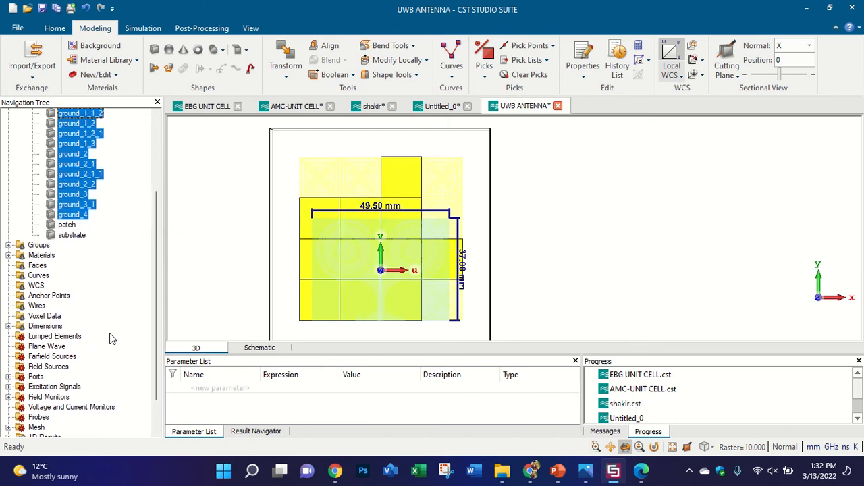
{"action": "key", "text": "shift+Down"}
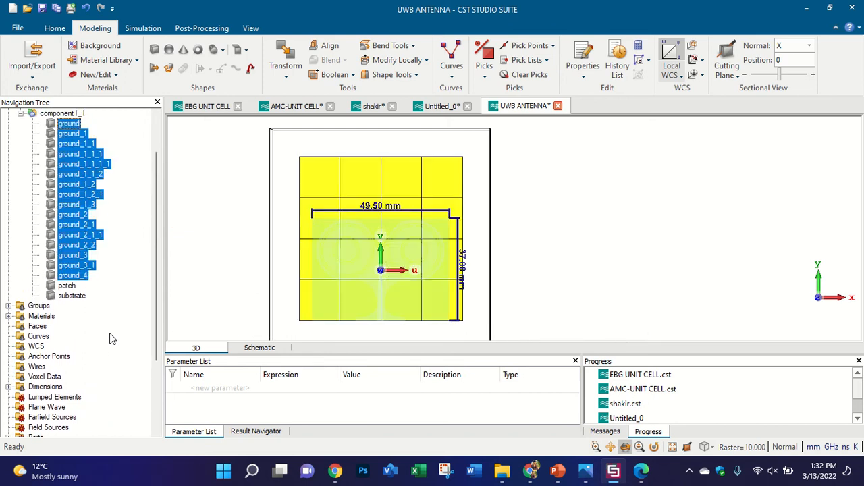
{"action": "key", "text": "plus"}
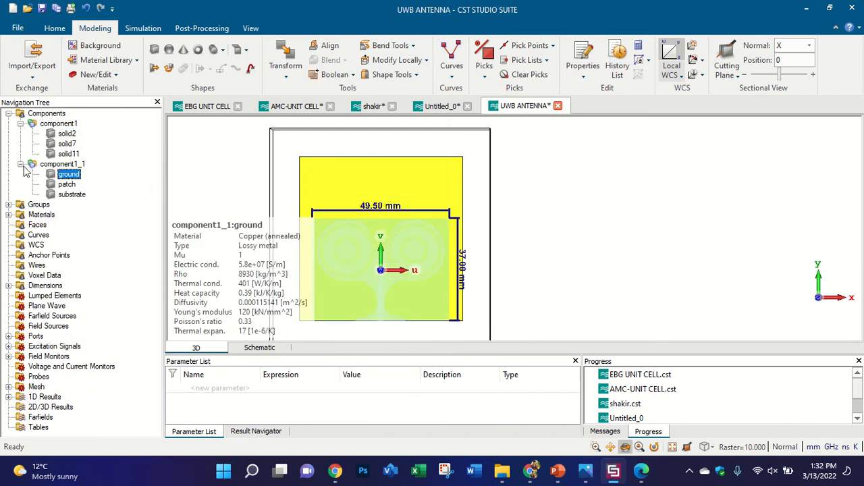
Step: Align the local WCS with the face centre of the united AMC substrate and display all components again
{"action": "double_click", "coordinate": [31, 166]}
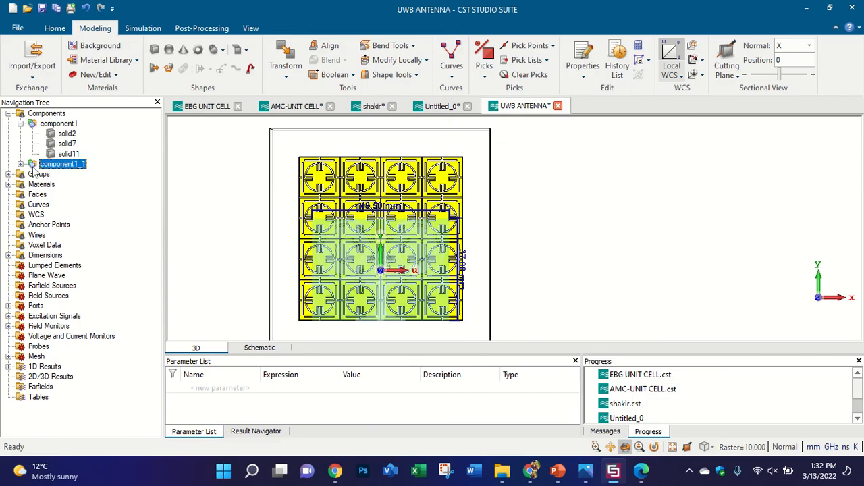
{"action": "double_click", "coordinate": [31, 167]}
{"action": "left_click", "coordinate": [72, 195]}
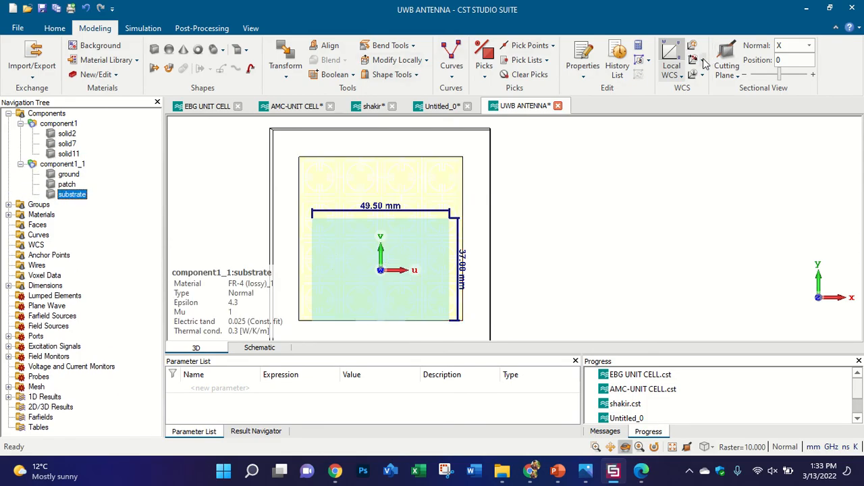
{"action": "left_click", "coordinate": [702, 61]}
{"action": "left_click", "coordinate": [393, 193]}
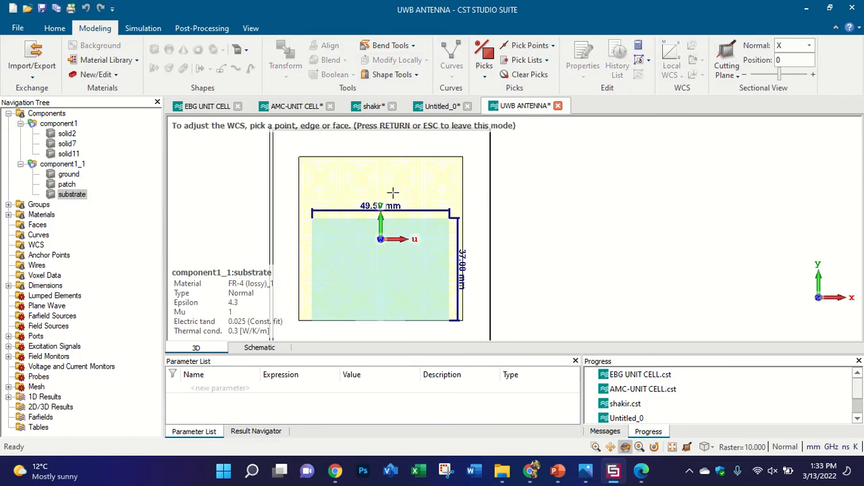
{"action": "double_click", "coordinate": [30, 164]}
{"action": "left_click", "coordinate": [46, 114]}
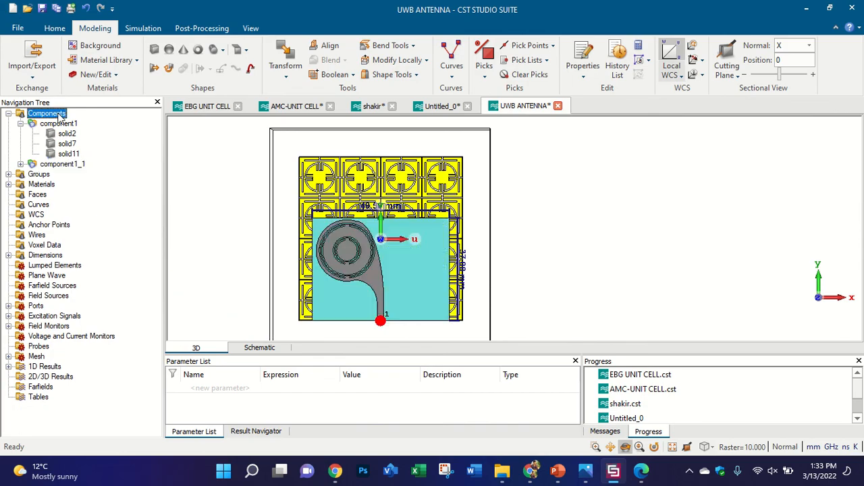
Step: Start a polygon curve at U -25, V -30 and place its second point at the antenna substrate's upper-left corner, U -24.75, V 7.4
{"action": "left_click", "coordinate": [452, 51]}
{"action": "scroll", "coordinate": [419, 236], "scroll_direction": "down", "scroll_amount": 2}
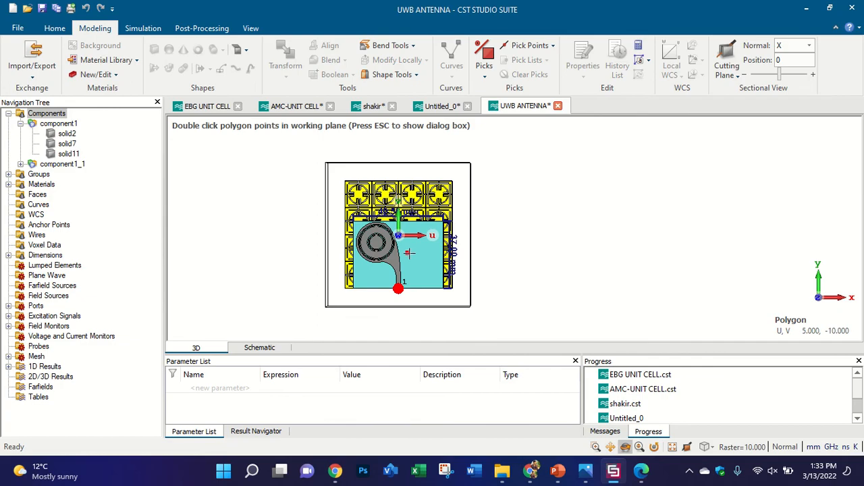
{"action": "scroll", "coordinate": [409, 260], "scroll_direction": "up", "scroll_amount": 2}
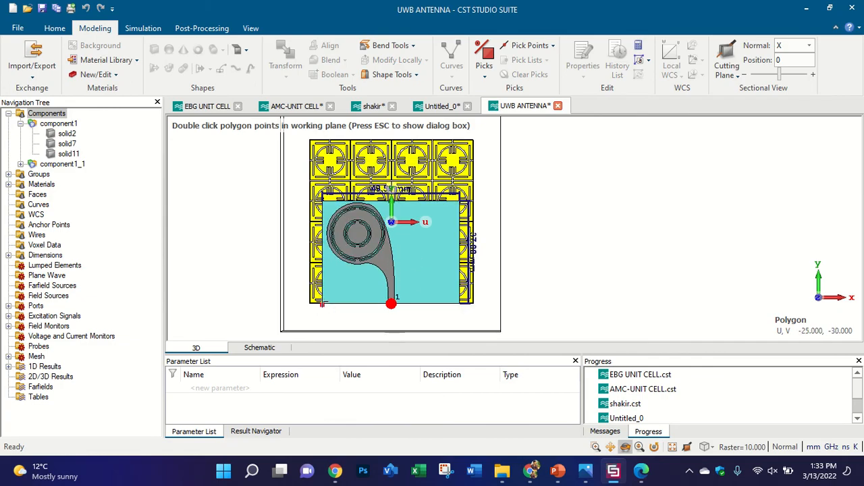
{"action": "double_click", "coordinate": [322, 304]}
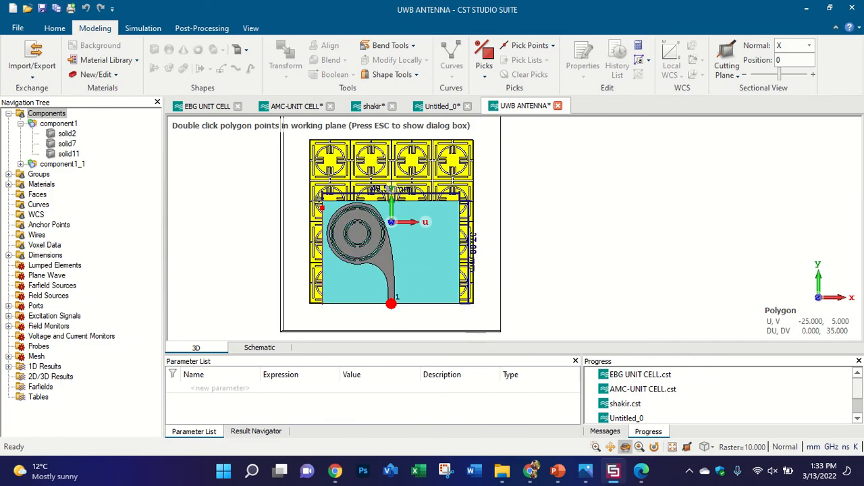
{"action": "scroll", "coordinate": [322, 195], "scroll_direction": "up", "scroll_amount": 3}
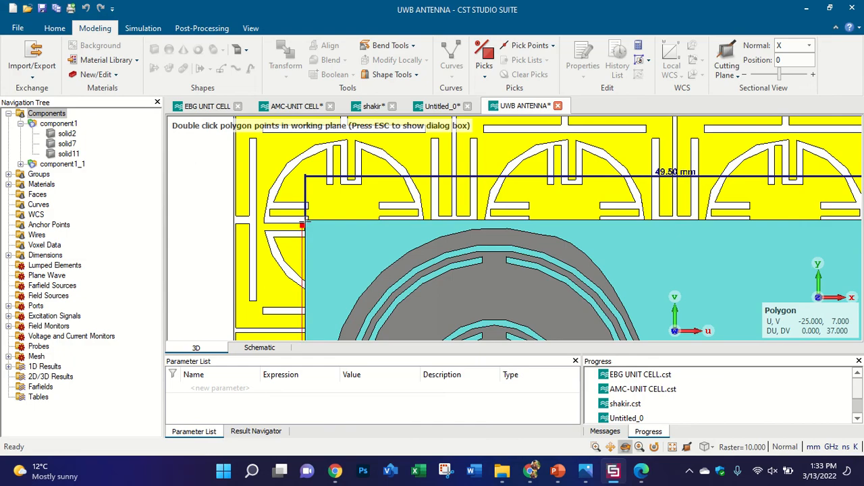
{"action": "scroll", "coordinate": [307, 218], "scroll_direction": "up", "scroll_amount": 3}
{"action": "scroll", "coordinate": [306, 216], "scroll_direction": "up", "scroll_amount": 2}
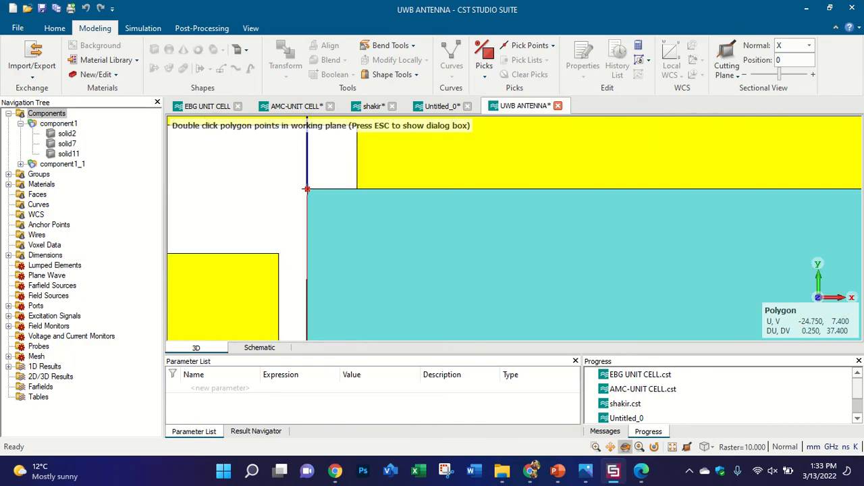
Step: Continue the polygon around the antenna substrate through its upper-right corner at 24.75, 7.4 to its lower-right corner at 24.75, -29.65
{"action": "scroll", "coordinate": [308, 189], "scroll_direction": "down", "scroll_amount": 4}
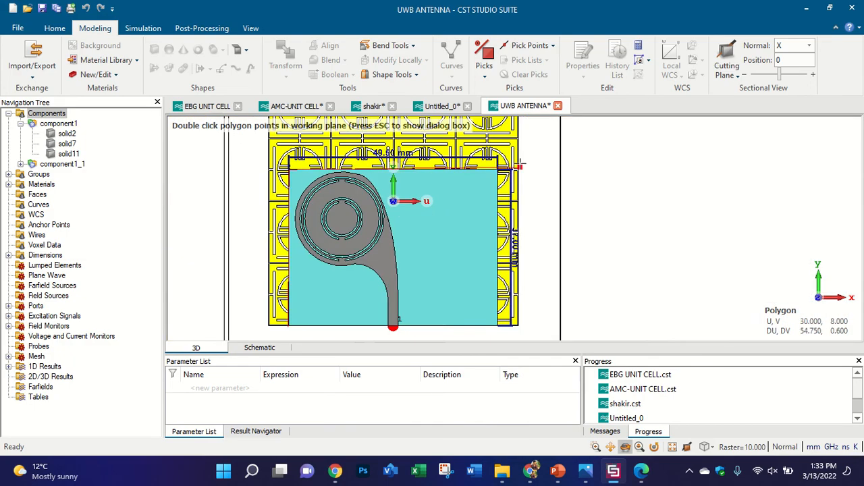
{"action": "scroll", "coordinate": [442, 181], "scroll_direction": "up", "scroll_amount": 3}
{"action": "scroll", "coordinate": [443, 181], "scroll_direction": "up", "scroll_amount": 3}
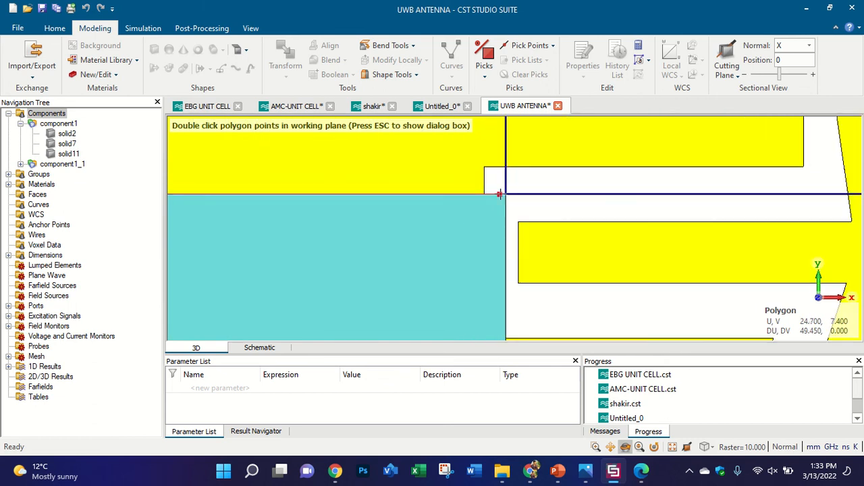
{"action": "scroll", "coordinate": [505, 194], "scroll_direction": "up", "scroll_amount": 3}
{"action": "scroll", "coordinate": [511, 195], "scroll_direction": "up", "scroll_amount": 4}
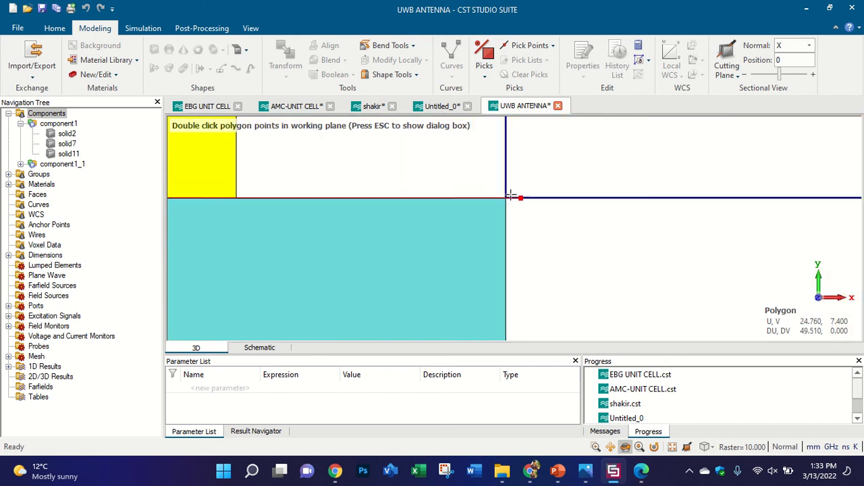
{"action": "double_click", "coordinate": [503, 200]}
{"action": "scroll", "coordinate": [503, 200], "scroll_direction": "down", "scroll_amount": 5}
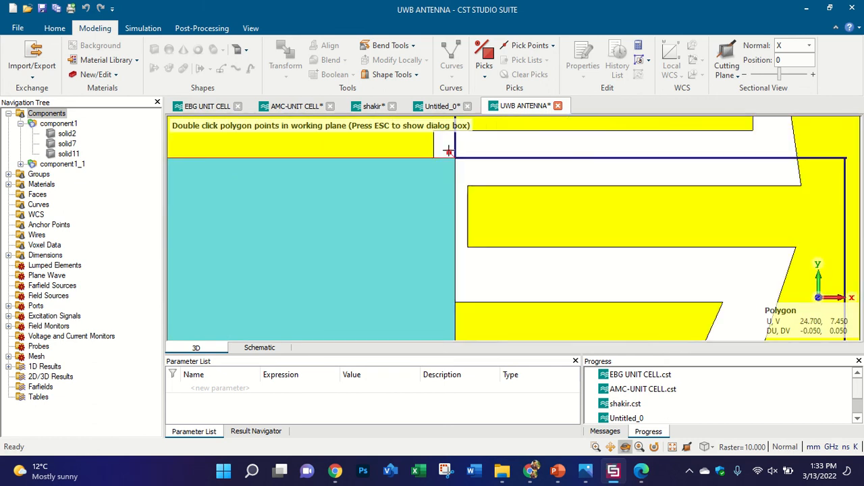
{"action": "scroll", "coordinate": [441, 273], "scroll_direction": "up", "scroll_amount": 8}
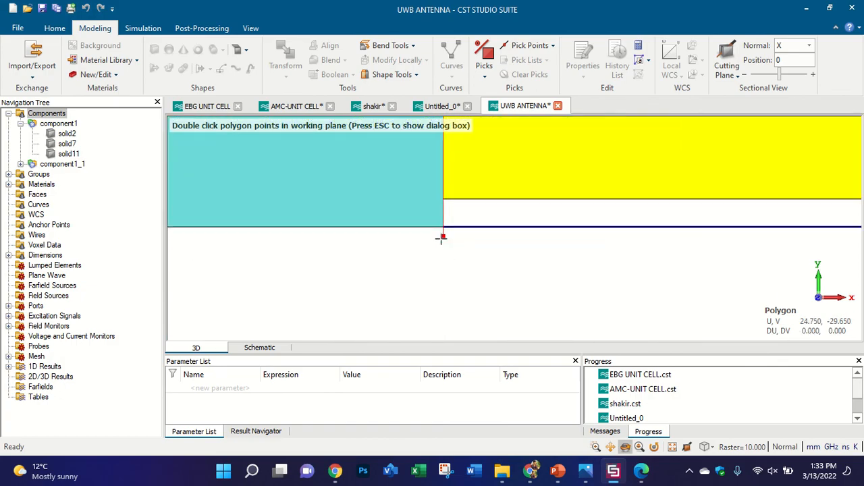
Step: Continue the polygon just outside the AMC's lower-right corner at 29.8, -29.65 and up beyond its upper-right corner at 29.8, 30.6
{"action": "scroll", "coordinate": [441, 238], "scroll_direction": "down", "scroll_amount": 3}
{"action": "scroll", "coordinate": [486, 300], "scroll_direction": "up", "scroll_amount": 4}
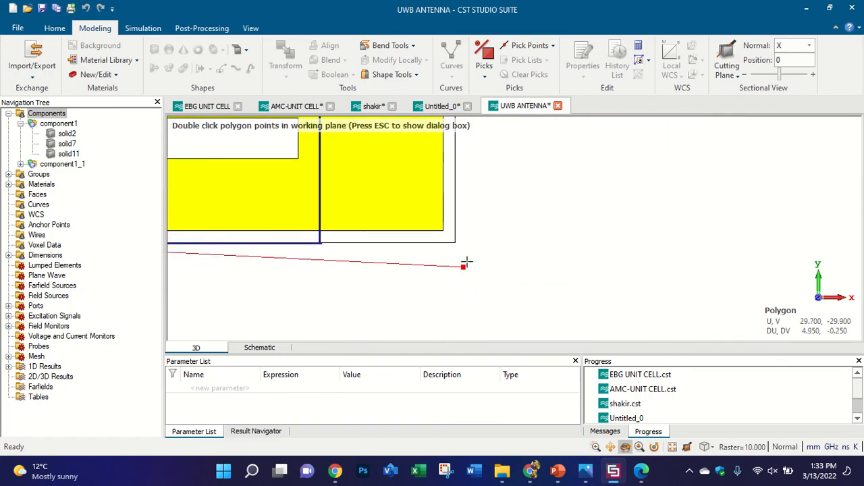
{"action": "scroll", "coordinate": [472, 249], "scroll_direction": "up", "scroll_amount": 3}
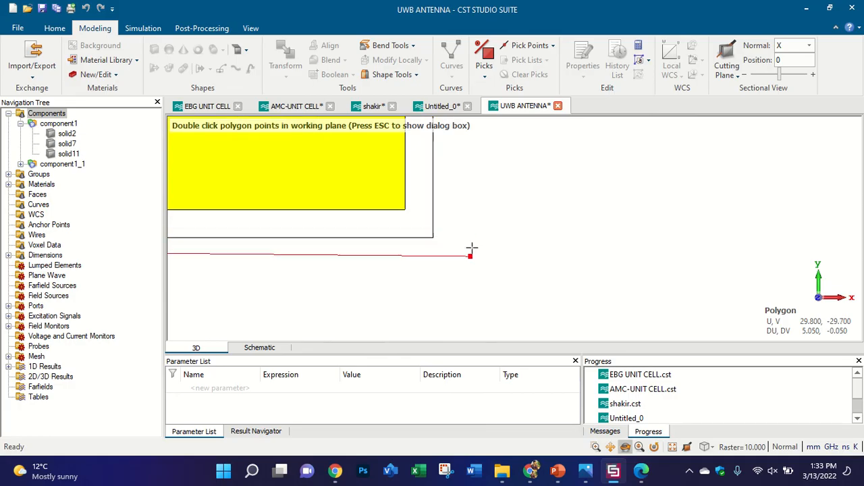
{"action": "scroll", "coordinate": [470, 247], "scroll_direction": "down", "scroll_amount": 5}
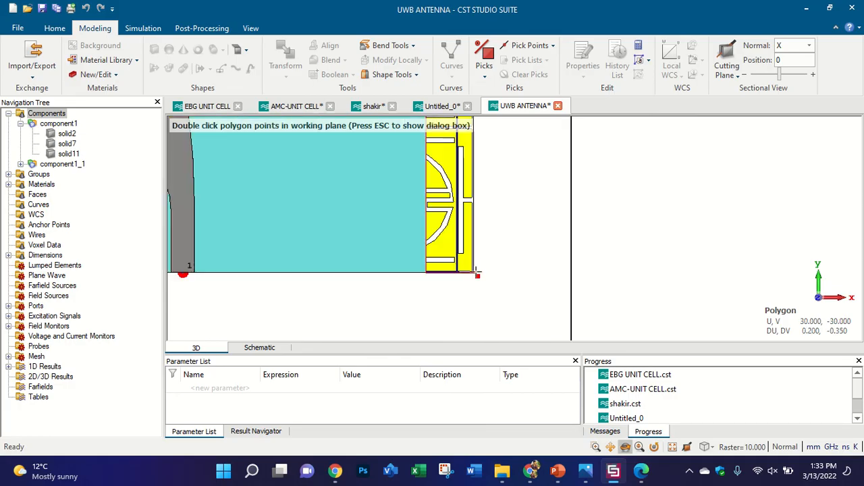
{"action": "scroll", "coordinate": [478, 147], "scroll_direction": "up", "scroll_amount": 3}
{"action": "scroll", "coordinate": [477, 152], "scroll_direction": "up", "scroll_amount": 3}
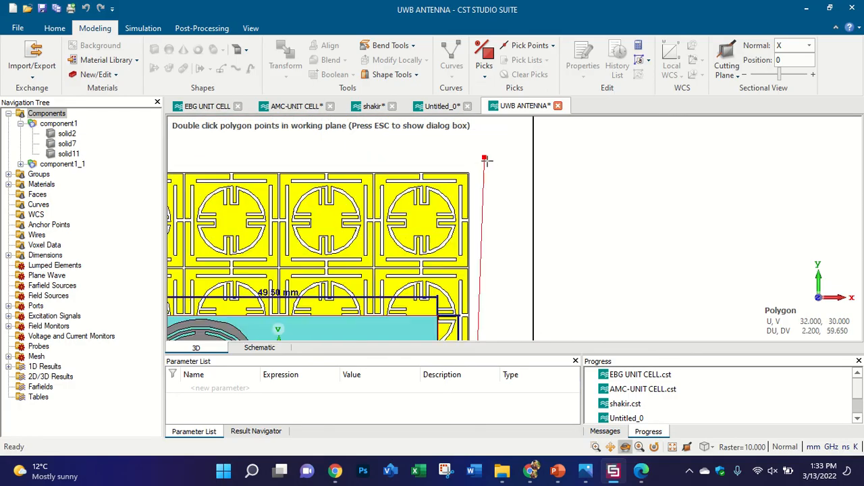
{"action": "scroll", "coordinate": [464, 167], "scroll_direction": "up", "scroll_amount": 1}
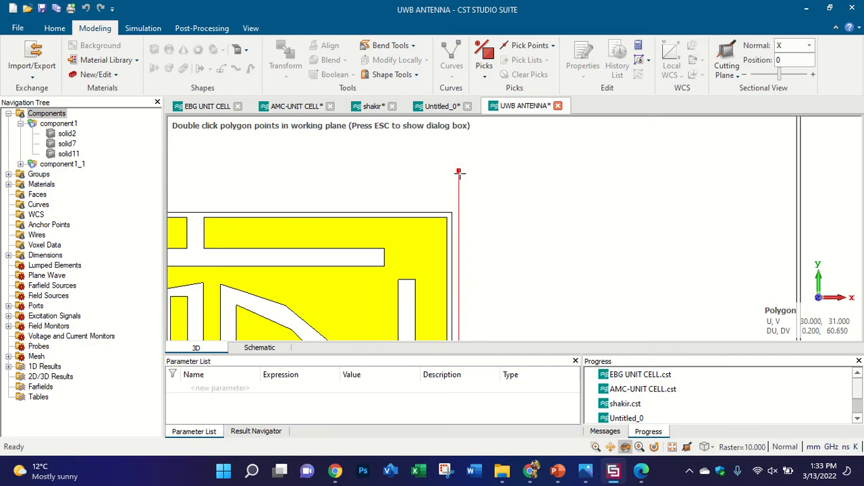
Step: Complete the polygon around the AMC's outer left side through -30.4, 30.4 and -30.4, -30, closing at -25, -30, and create the curve
{"action": "scroll", "coordinate": [459, 175], "scroll_direction": "down", "scroll_amount": 5}
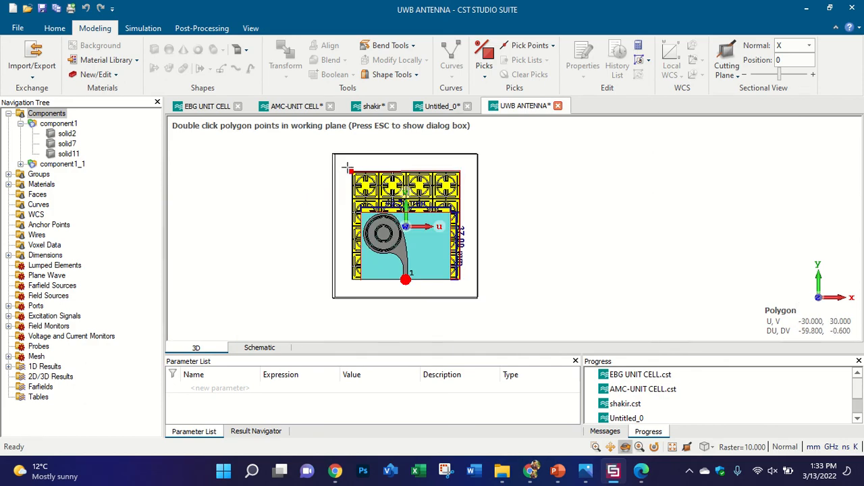
{"action": "scroll", "coordinate": [351, 169], "scroll_direction": "up", "scroll_amount": 5}
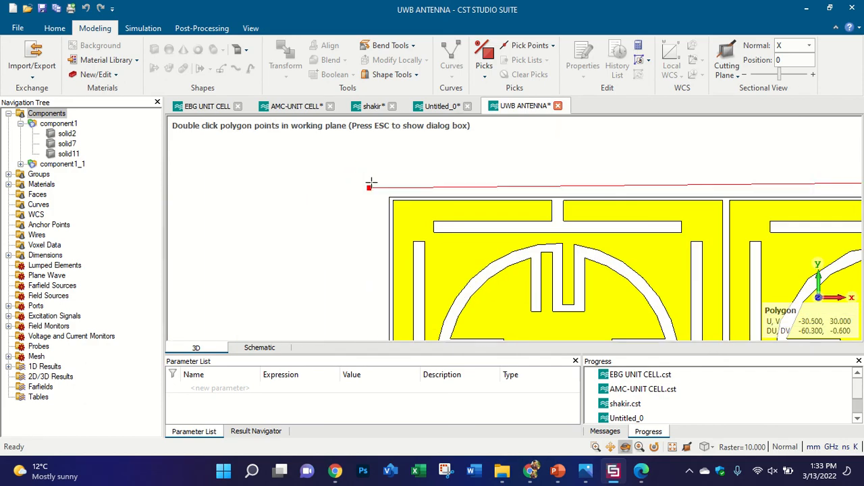
{"action": "scroll", "coordinate": [369, 177], "scroll_direction": "up", "scroll_amount": 2}
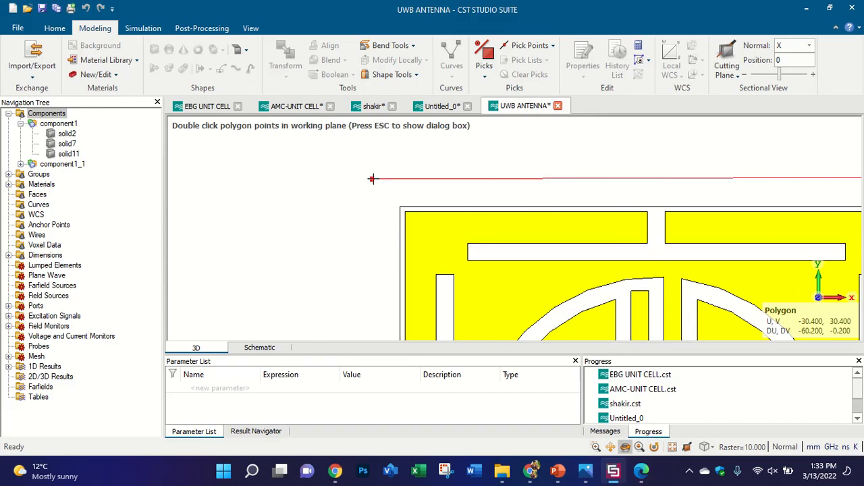
{"action": "scroll", "coordinate": [368, 178], "scroll_direction": "down", "scroll_amount": 4}
{"action": "scroll", "coordinate": [348, 290], "scroll_direction": "up", "scroll_amount": 5}
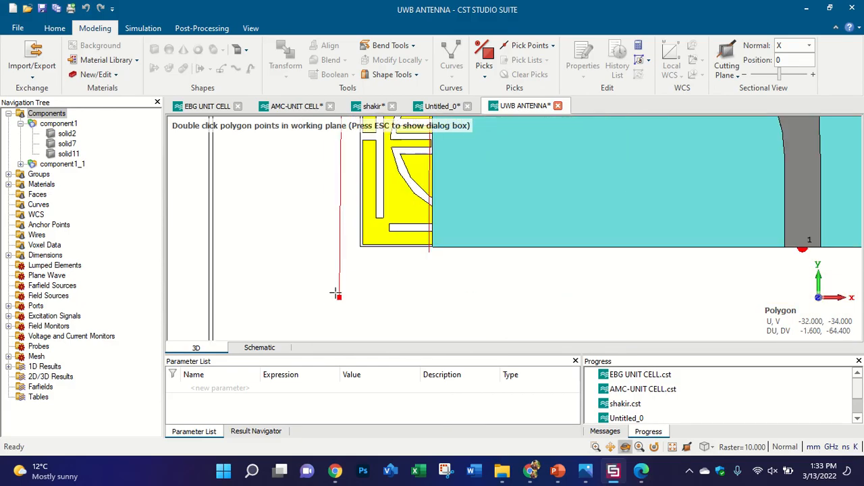
{"action": "scroll", "coordinate": [347, 260], "scroll_direction": "up", "scroll_amount": 2}
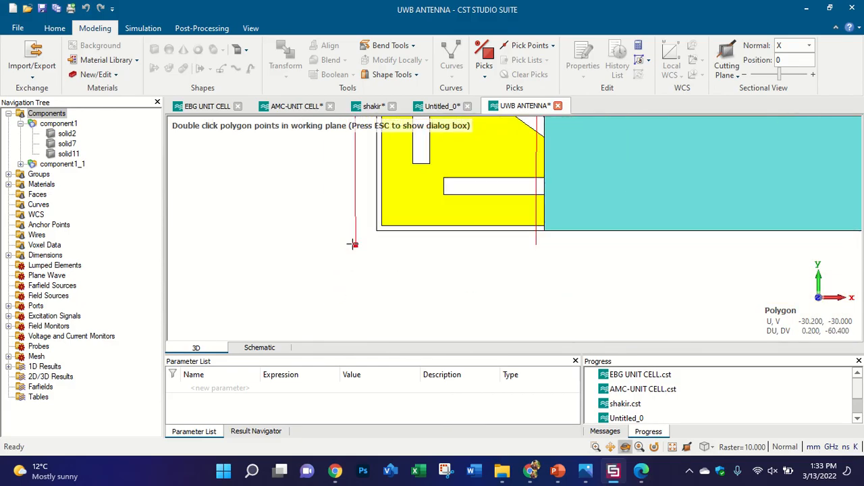
{"action": "double_click", "coordinate": [348, 243]}
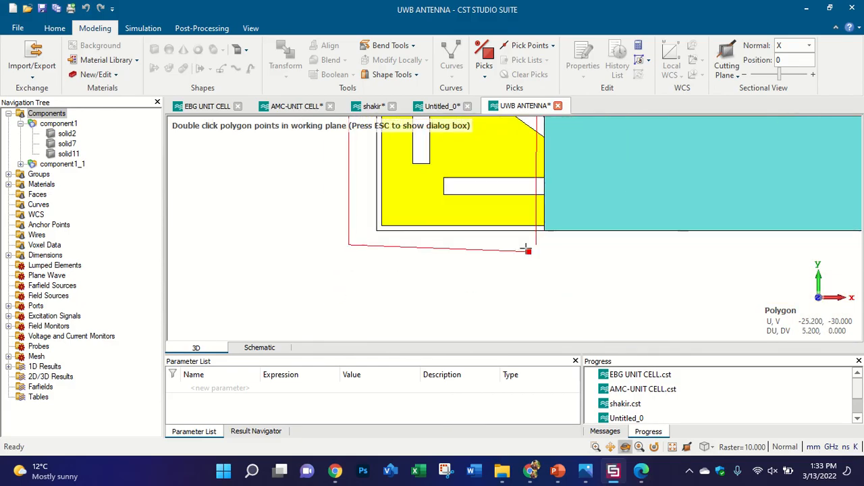
{"action": "key", "text": "Escape"}
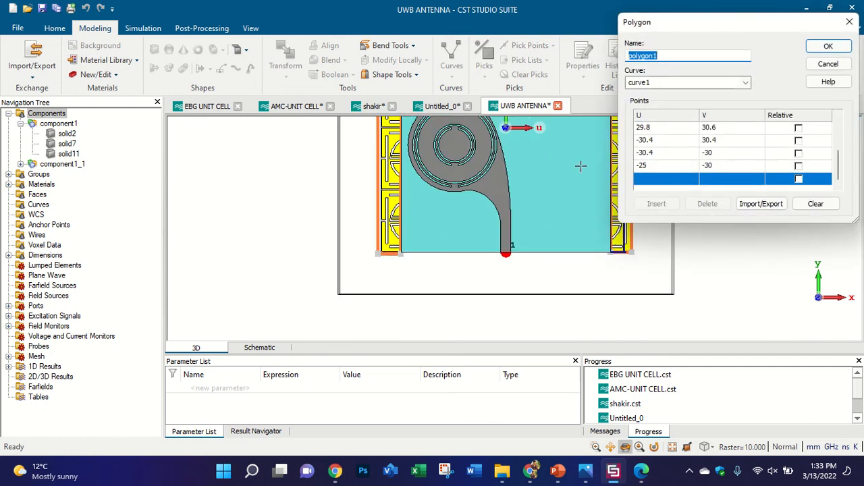
{"action": "left_click", "coordinate": [829, 48]}
{"action": "scroll", "coordinate": [444, 227], "scroll_direction": "down", "scroll_amount": 4}
{"action": "scroll", "coordinate": [519, 161], "scroll_direction": "up", "scroll_amount": 4}
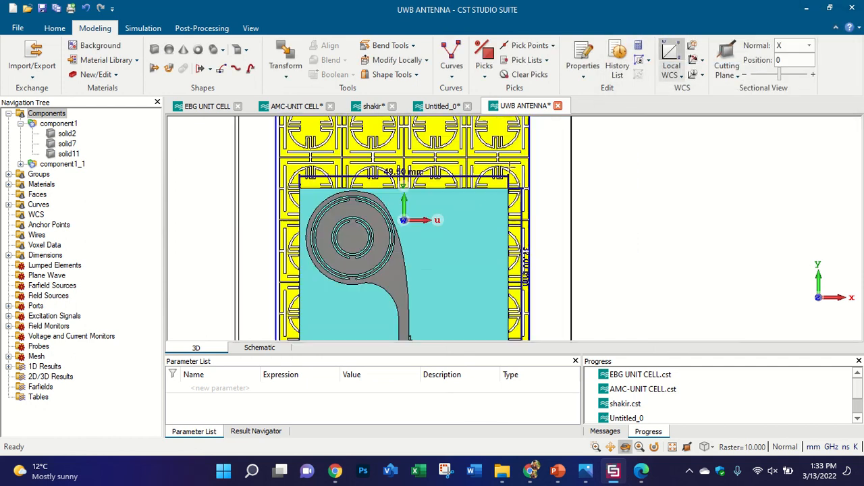
{"action": "scroll", "coordinate": [417, 235], "scroll_direction": "down", "scroll_amount": 2}
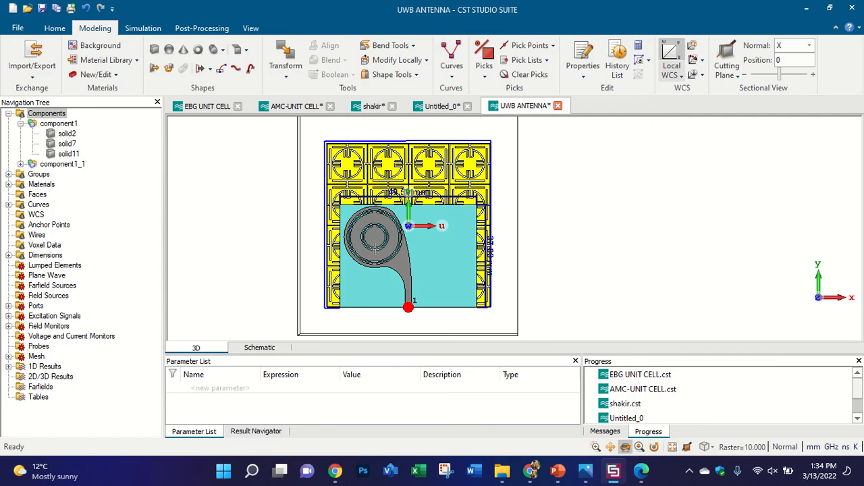
{"action": "scroll", "coordinate": [447, 167], "scroll_direction": "up", "scroll_amount": 2}
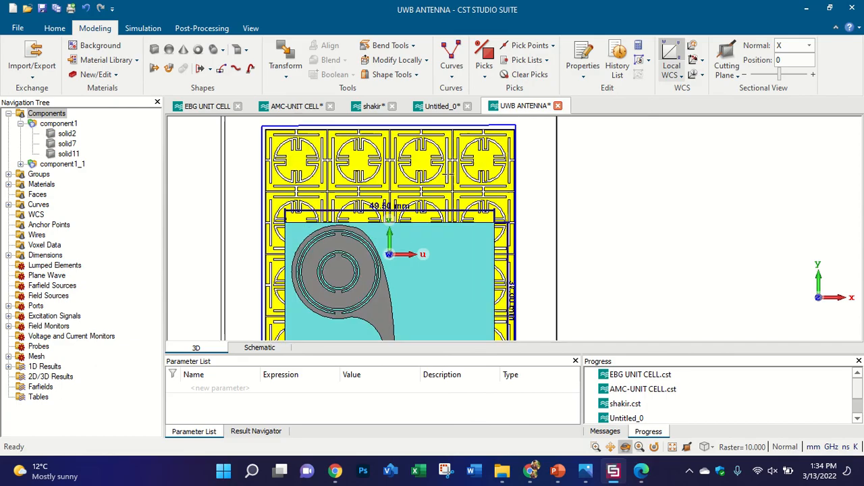
{"action": "scroll", "coordinate": [474, 196], "scroll_direction": "down", "scroll_amount": 2}
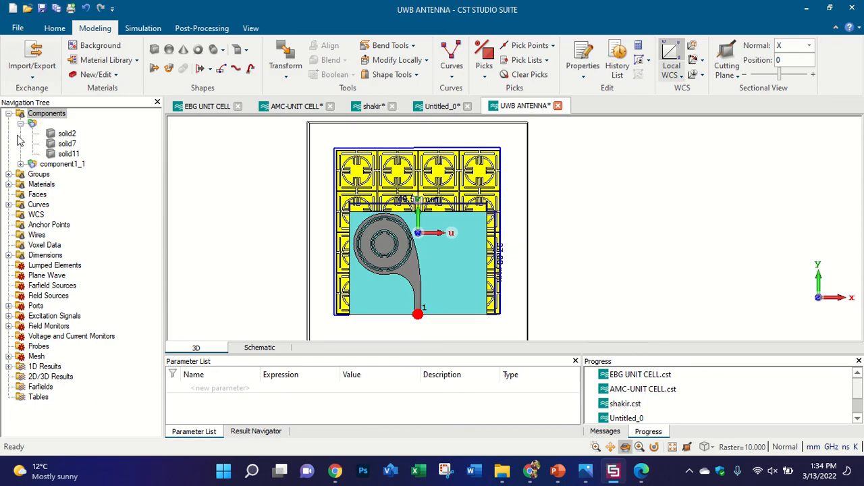
Step: Begin extruding the polygon curve into component1_1 with a thickness of 2 mm and preview the extrusion from the side
{"action": "left_click", "coordinate": [21, 165]}
{"action": "left_click", "coordinate": [201, 69]}
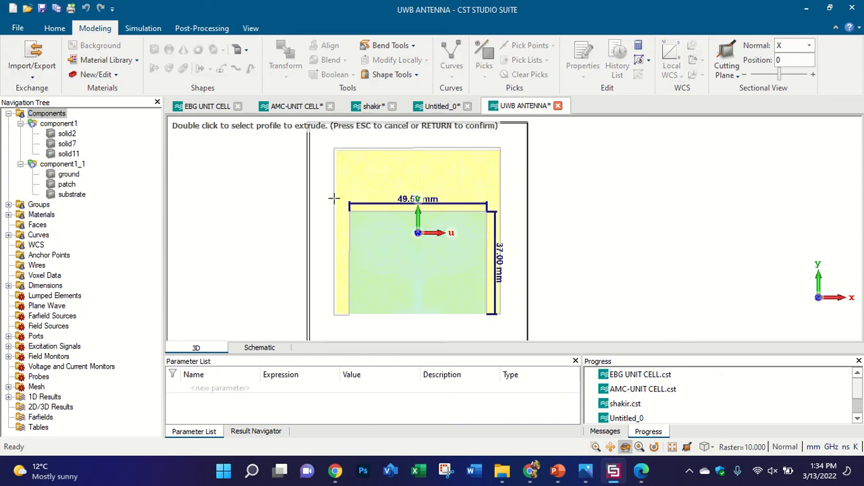
{"action": "scroll", "coordinate": [337, 204], "scroll_direction": "up", "scroll_amount": 4}
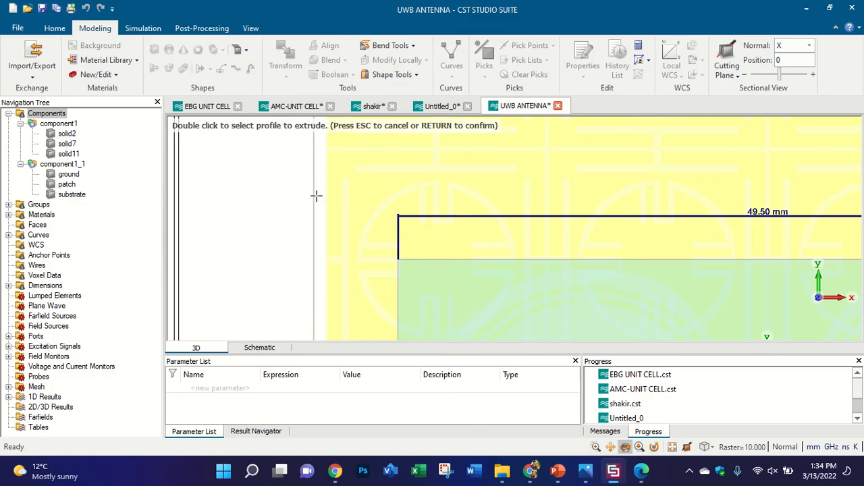
{"action": "double_click", "coordinate": [314, 196]}
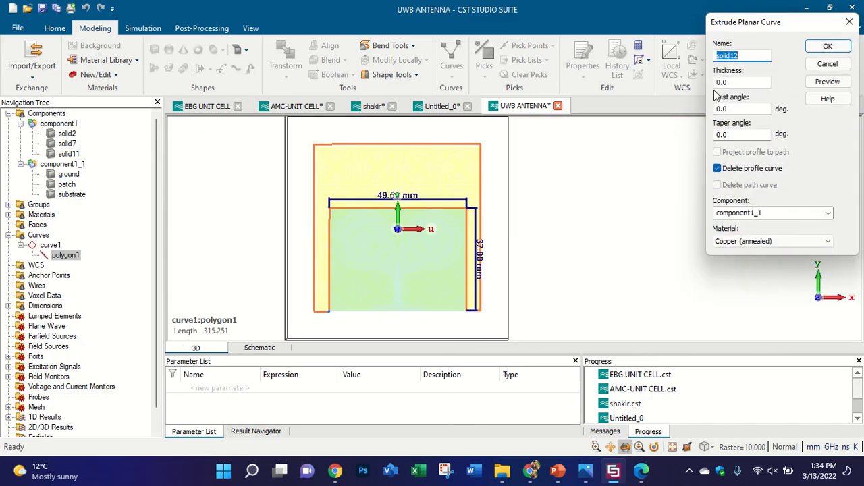
{"action": "left_click", "coordinate": [722, 82]}
{"action": "type", "text": "2"}
{"action": "left_click", "coordinate": [827, 81]}
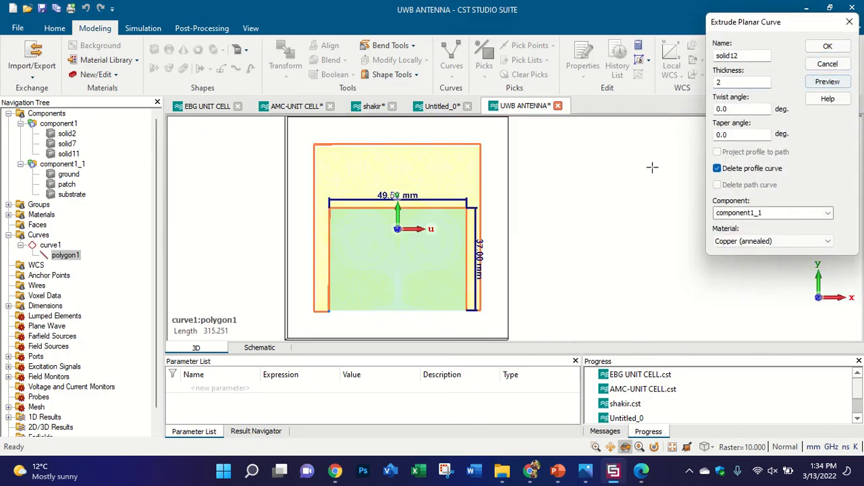
{"action": "left_click_drag", "start_coordinate": [653, 167], "coordinate": [801, 108]}
{"action": "left_click_drag", "start_coordinate": [488, 240], "coordinate": [425, 219]}
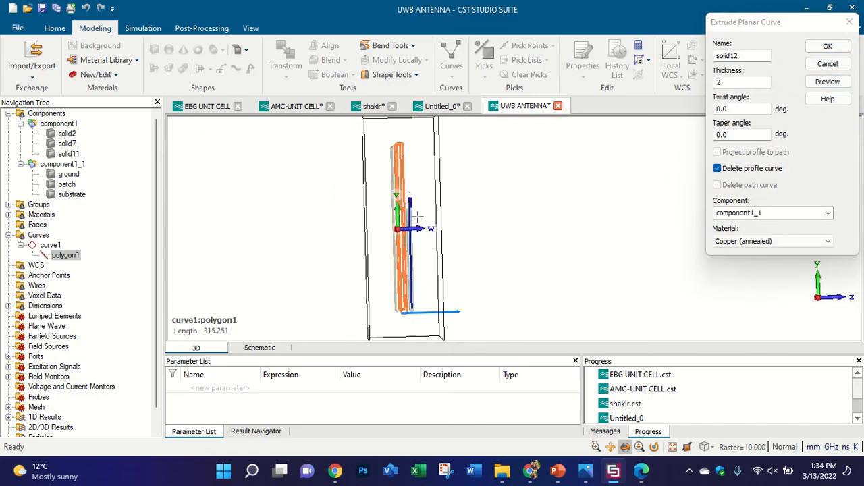
{"action": "scroll", "coordinate": [397, 189], "scroll_direction": "up", "scroll_amount": 5}
Step: Reverse the extrusion direction, set its thickness to -3 mm through the AMC layers and create the Copper (annealed) solid
{"action": "left_click", "coordinate": [720, 84]}
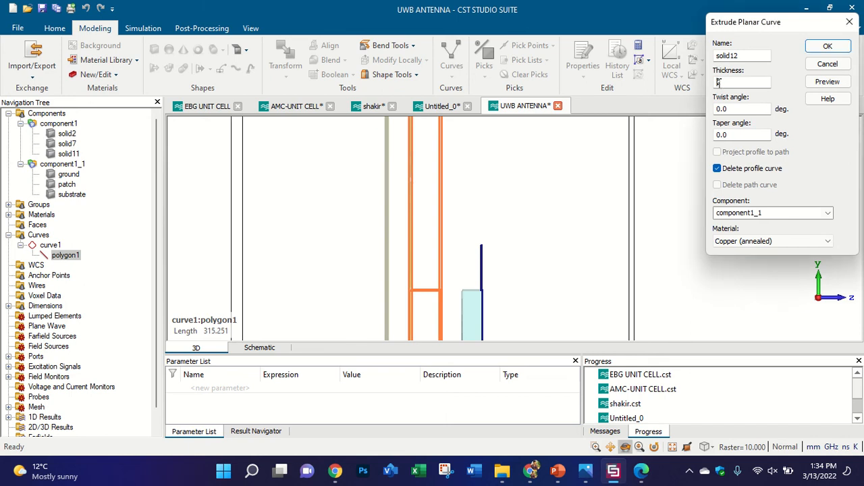
{"action": "type", "text": "-"}
{"action": "left_click", "coordinate": [827, 81]}
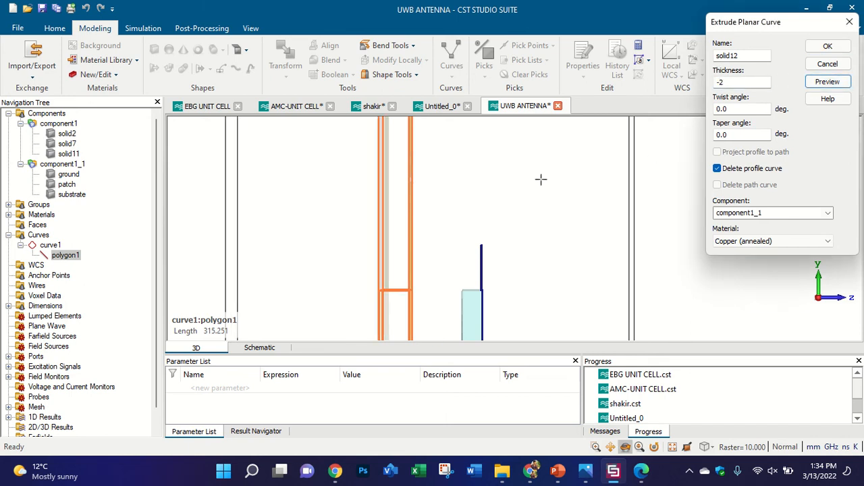
{"action": "double_click", "coordinate": [731, 82]}
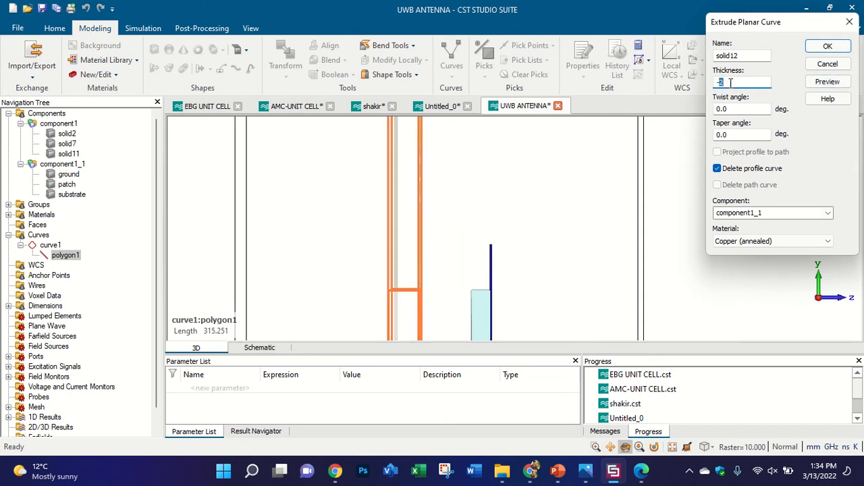
{"action": "type", "text": "3"}
{"action": "left_click", "coordinate": [829, 45]}
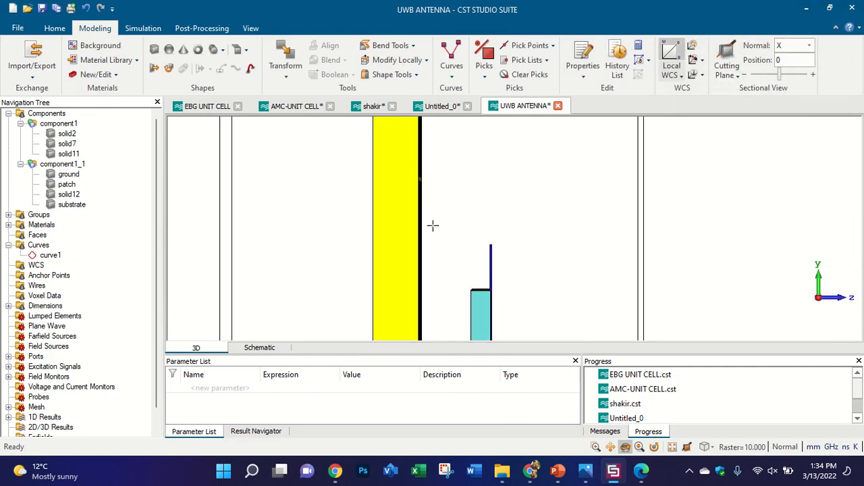
Step: Translate the copper polygon solid12 by 0.4 along W so that it extends past the AMC patch layer
{"action": "scroll", "coordinate": [431, 208], "scroll_direction": "up", "scroll_amount": 6}
{"action": "left_click_drag", "start_coordinate": [447, 205], "coordinate": [340, 196]}
{"action": "left_click", "coordinate": [79, 195]}
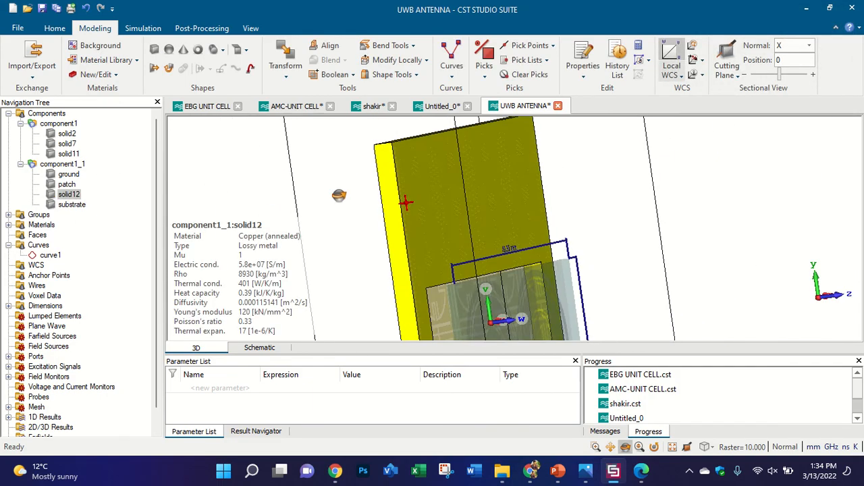
{"action": "scroll", "coordinate": [340, 196], "scroll_direction": "down", "scroll_amount": 5}
{"action": "left_click_drag", "start_coordinate": [506, 191], "coordinate": [440, 195]}
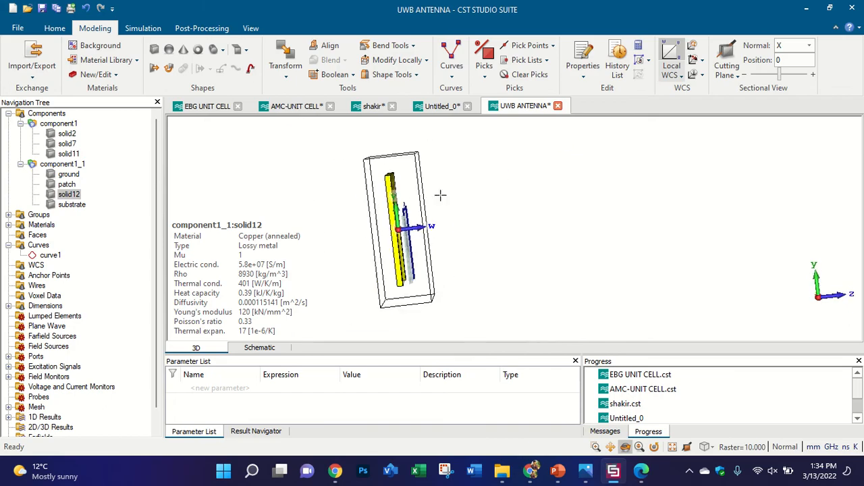
{"action": "scroll", "coordinate": [407, 214], "scroll_direction": "up", "scroll_amount": 5}
{"action": "scroll", "coordinate": [440, 183], "scroll_direction": "up", "scroll_amount": 4}
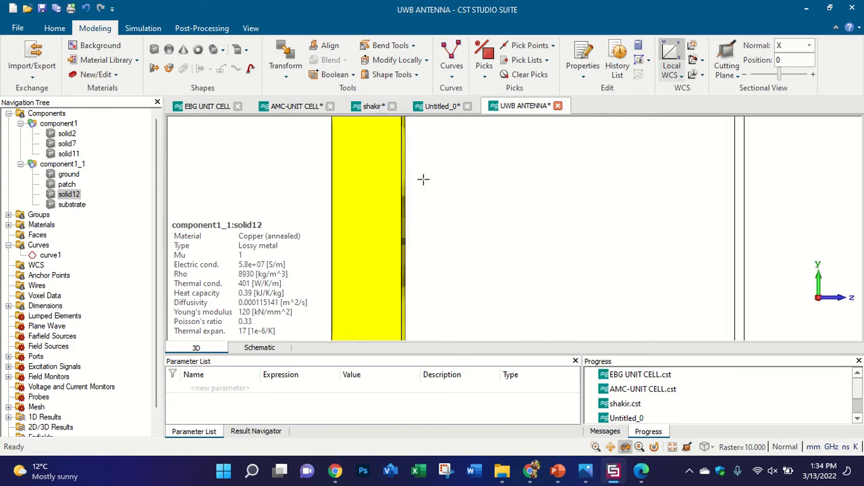
{"action": "left_click", "coordinate": [290, 52]}
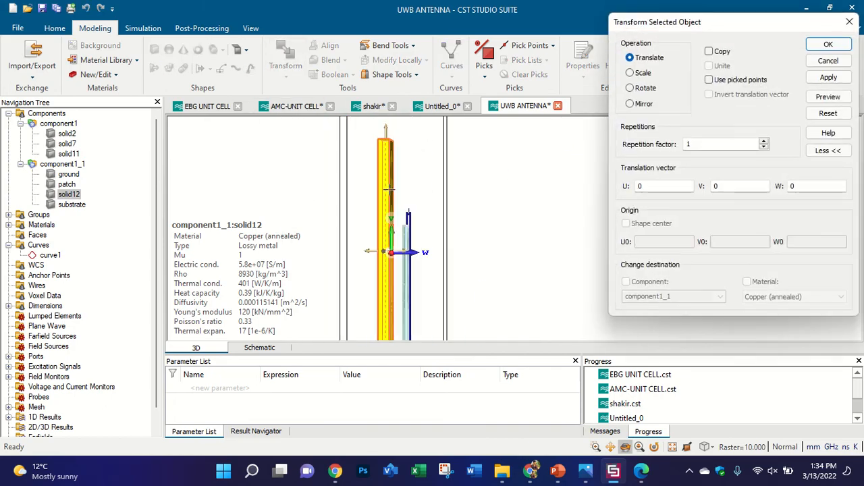
{"action": "scroll", "coordinate": [365, 259], "scroll_direction": "up", "scroll_amount": 3}
{"action": "scroll", "coordinate": [365, 259], "scroll_direction": "up", "scroll_amount": 2}
{"action": "left_click_drag", "start_coordinate": [409, 228], "coordinate": [440, 228]}
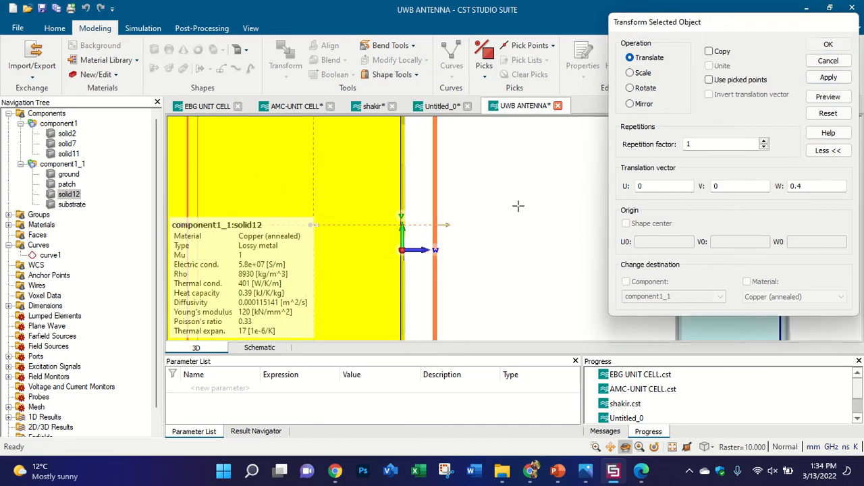
{"action": "key", "text": "Return"}
Step: Subtract solid12 from the AMC's ground, patch and substrate to trim them to the antenna's footprint
{"action": "scroll", "coordinate": [488, 209], "scroll_direction": "down", "scroll_amount": 5}
{"action": "left_click_drag", "start_coordinate": [483, 208], "coordinate": [376, 189]}
{"action": "scroll", "coordinate": [371, 189], "scroll_direction": "down", "scroll_amount": 1}
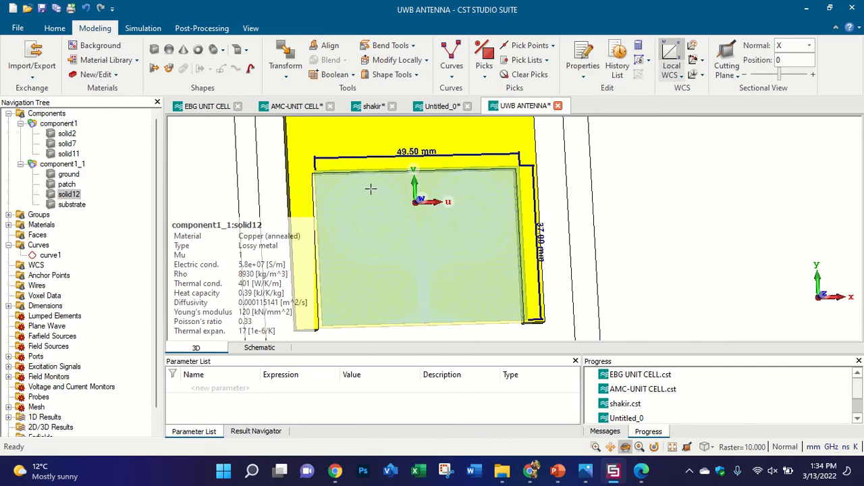
{"action": "left_click", "coordinate": [69, 175]}
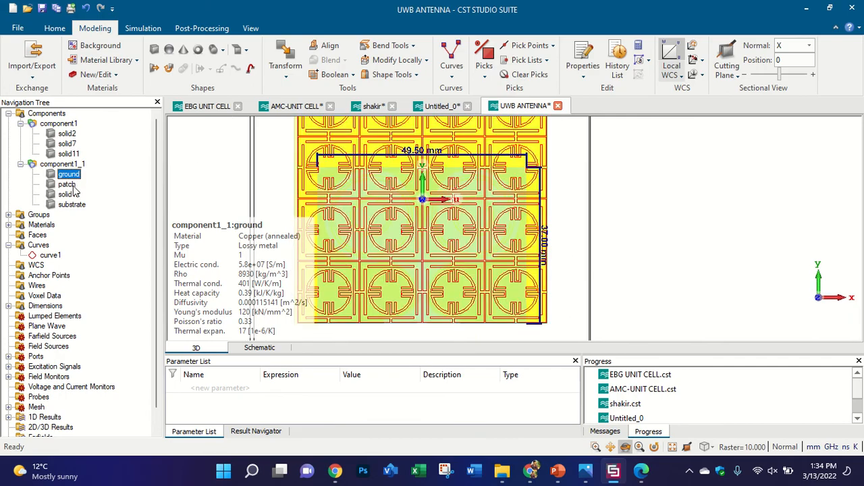
{"action": "left_click", "coordinate": [68, 184], "text": "ctrl"}
{"action": "left_click", "coordinate": [72, 204], "text": "ctrl"}
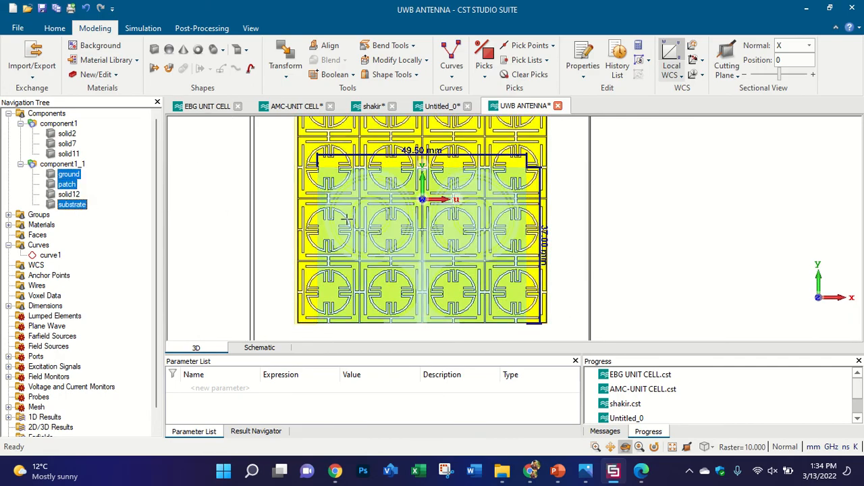
{"action": "scroll", "coordinate": [436, 230], "scroll_direction": "down", "scroll_amount": 2}
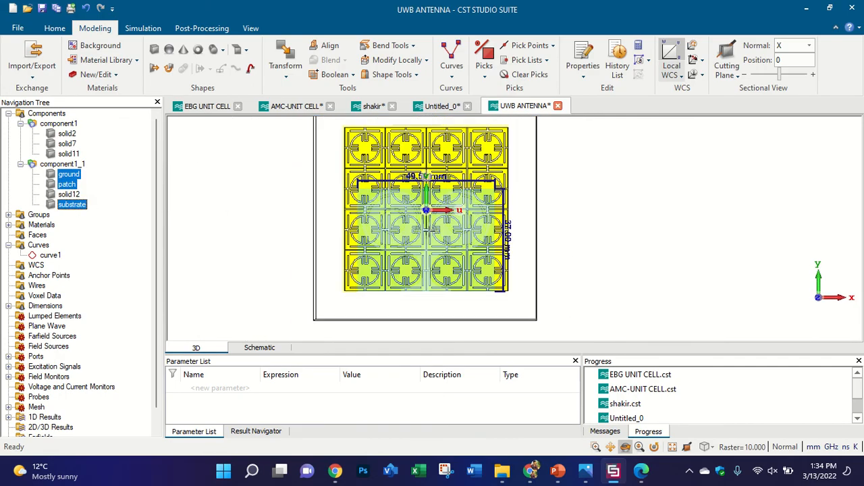
{"action": "key", "text": "minus"}
{"action": "left_click", "coordinate": [68, 195]}
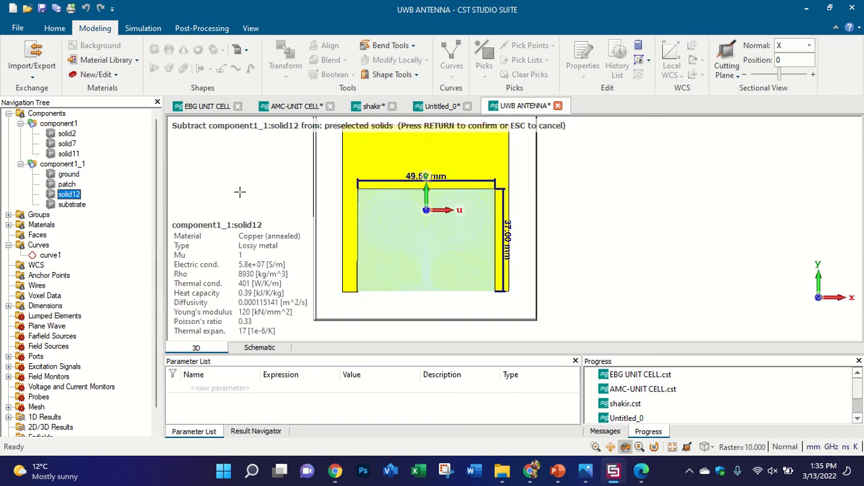
{"action": "scroll", "coordinate": [331, 228], "scroll_direction": "down", "scroll_amount": 2}
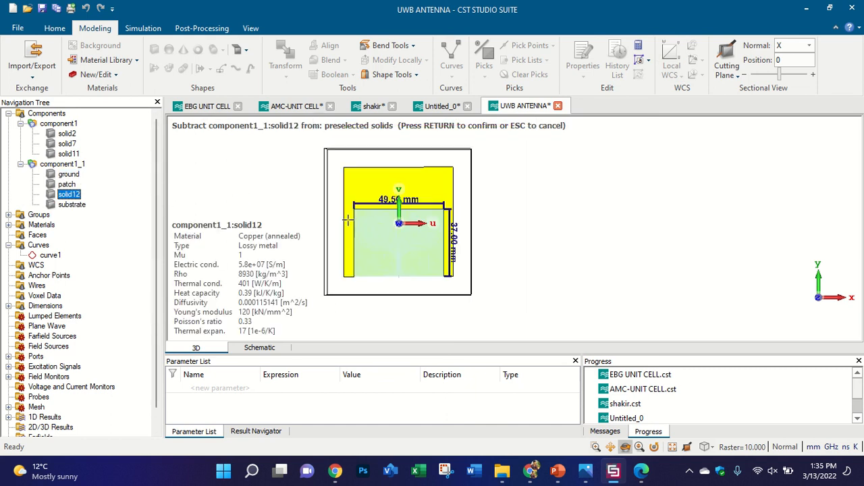
{"action": "key", "text": "Return"}
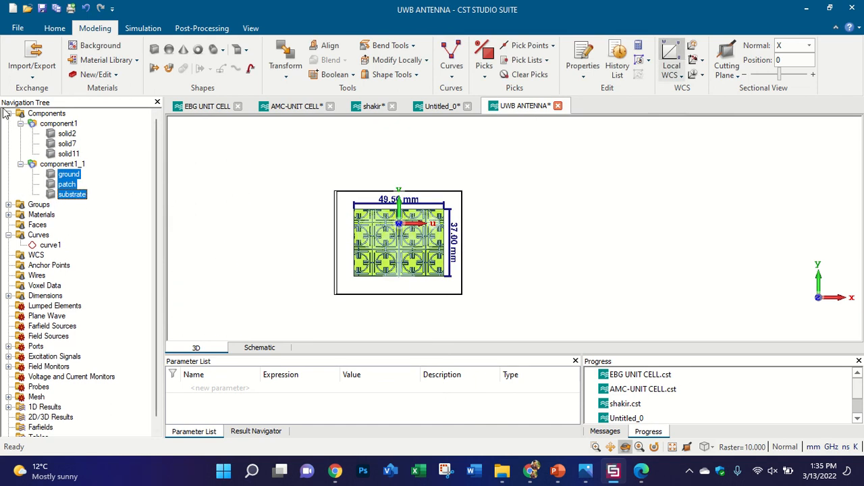
Step: Deselect the AMC solids and inspect the trimmed AMC behind the antenna from oblique angles
{"action": "left_click", "coordinate": [41, 115]}
{"action": "scroll", "coordinate": [419, 257], "scroll_direction": "up", "scroll_amount": 3}
{"action": "left_click_drag", "start_coordinate": [420, 257], "coordinate": [439, 194]}
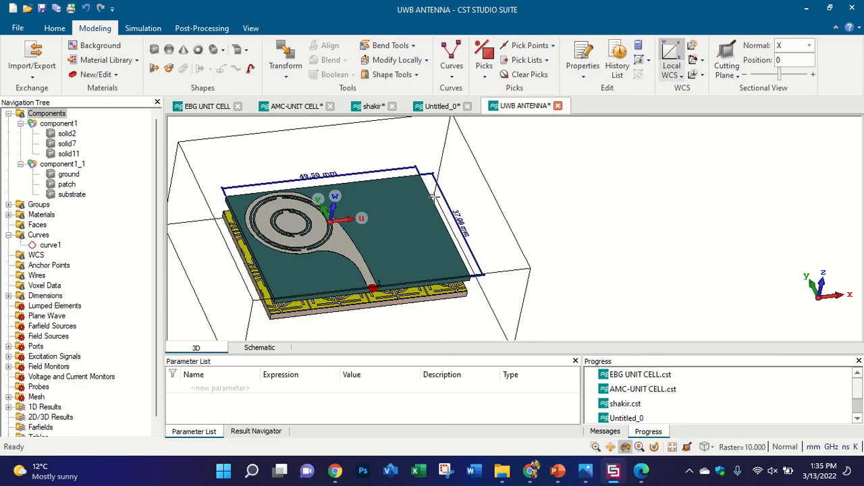
{"action": "left_click_drag", "start_coordinate": [411, 232], "coordinate": [555, 277]}
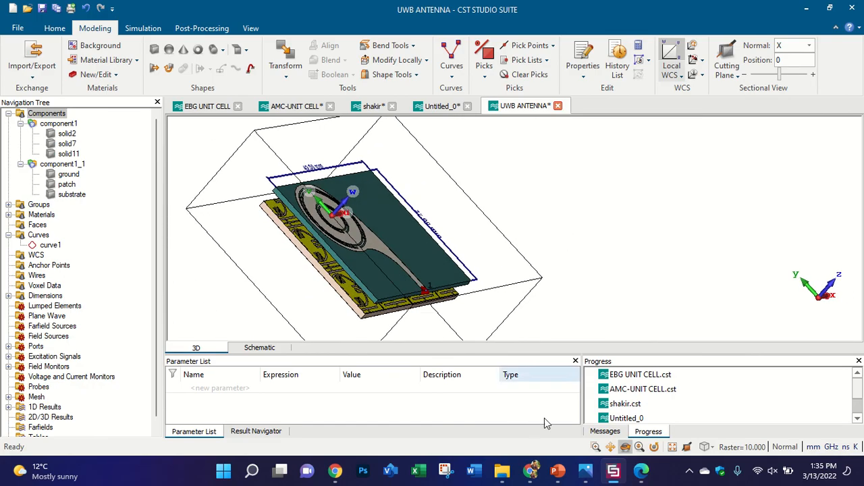
Step: Switch to File Explorer and open electronics-10-01941.pdf from the PUBLICATIONS folder on drive E
{"action": "left_click", "coordinate": [504, 473]}
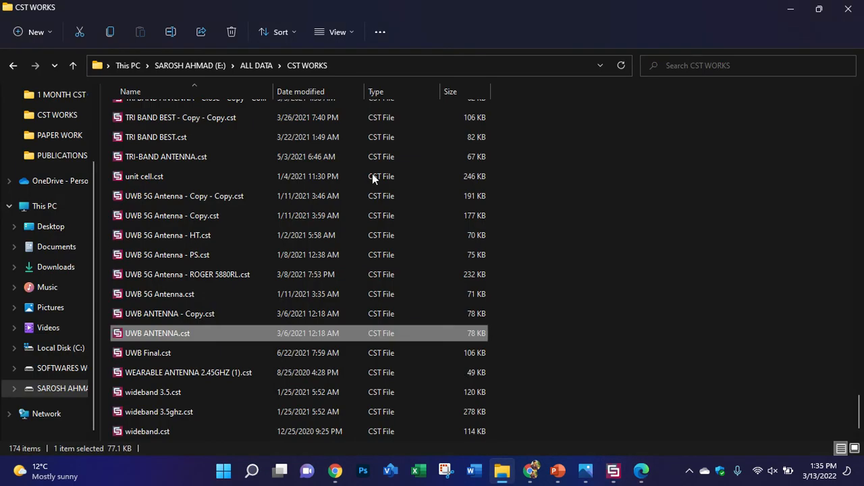
{"action": "left_click", "coordinate": [59, 386]}
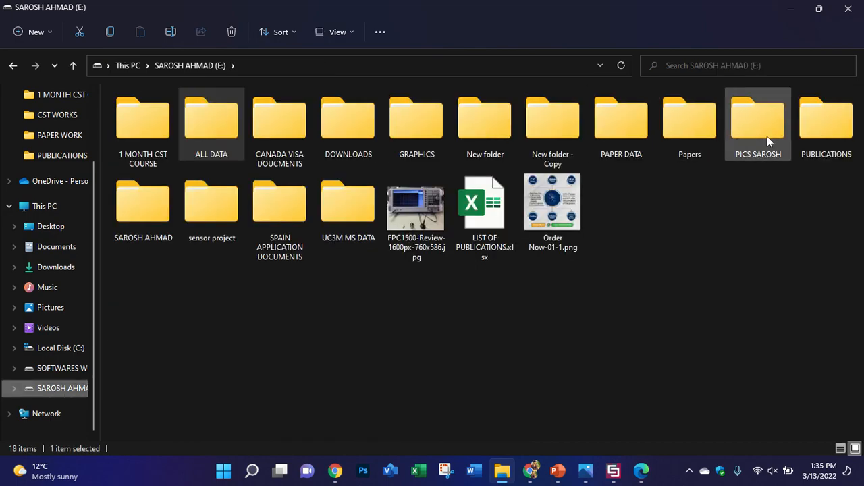
{"action": "double_click", "coordinate": [811, 128]}
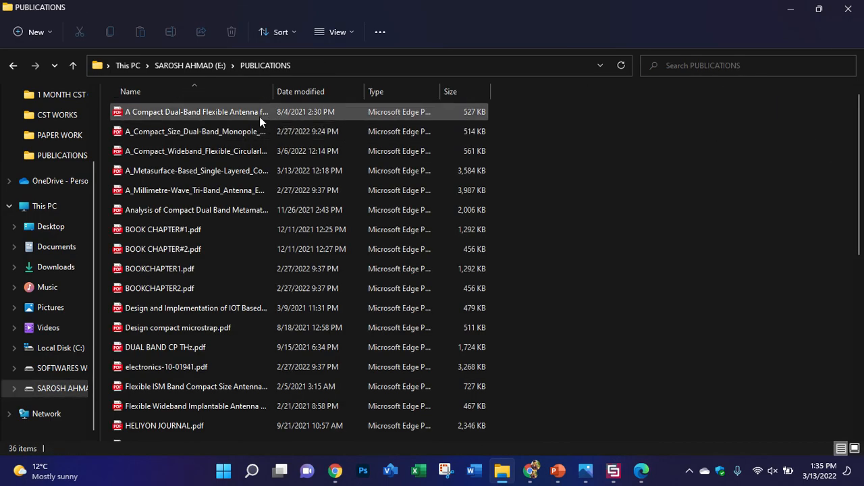
{"action": "left_click", "coordinate": [166, 329]}
{"action": "double_click", "coordinate": [175, 363]}
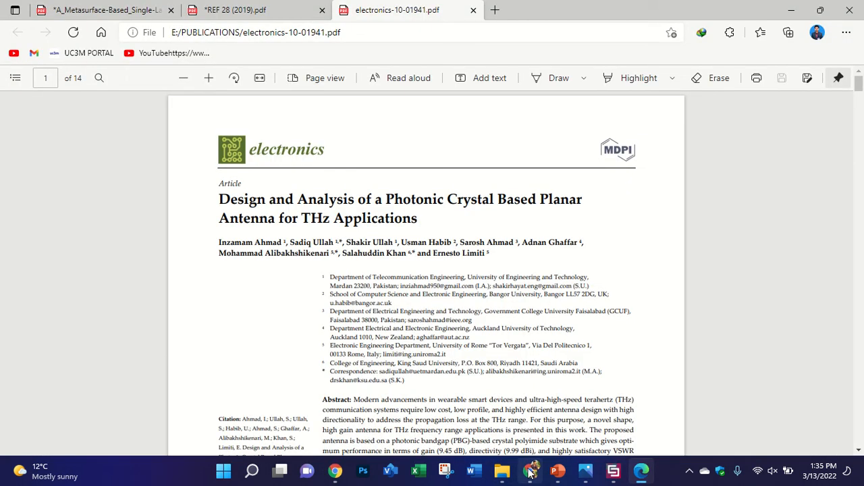
Step: Return to the PUBLICATIONS folder and check its first PDF files for the AMC-backed antenna paper
{"action": "left_click", "coordinate": [501, 472]}
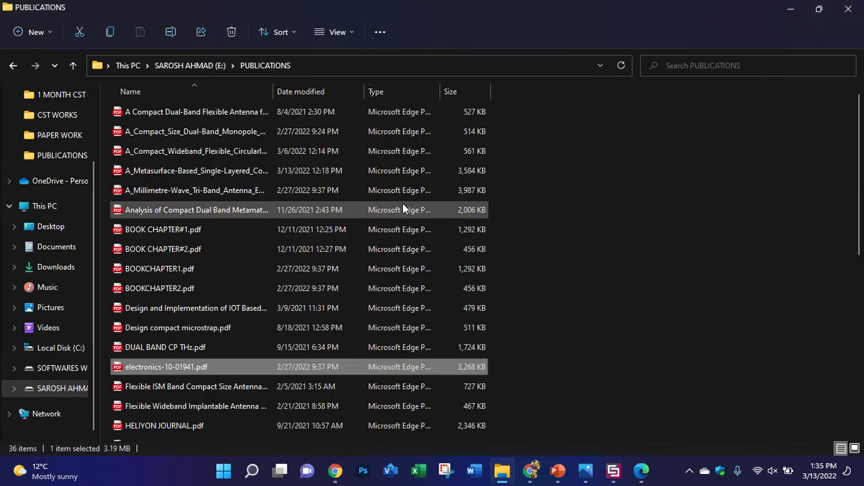
{"action": "key", "text": "Home"}
{"action": "key", "text": "Down"}
{"action": "key", "text": "Down"}
{"action": "key", "text": "Down"}
{"action": "key", "text": "Down"}
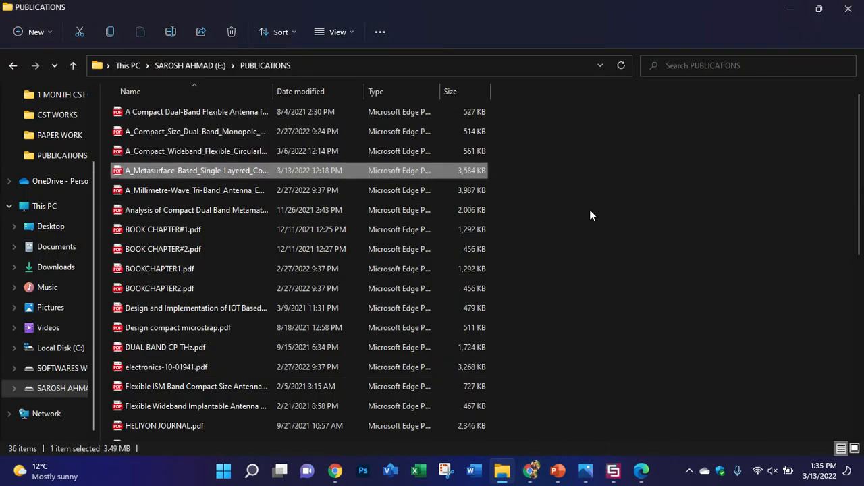
{"action": "key", "text": "Down"}
Step: Search Google in Chrome for "an artificial magnetic conductor-backed compact wearable antenna for smart watch iot applications" and open the MDPI article
{"action": "left_click", "coordinate": [531, 470]}
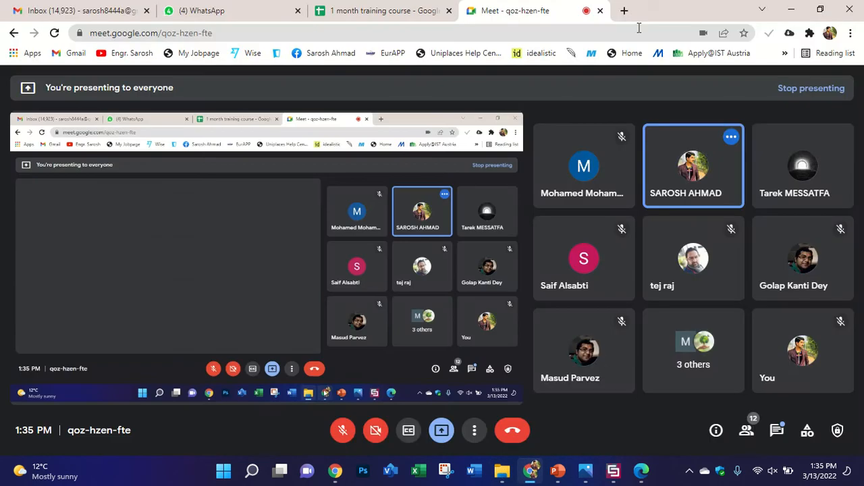
{"action": "left_click", "coordinate": [621, 10]}
{"action": "type", "text": "an art"}
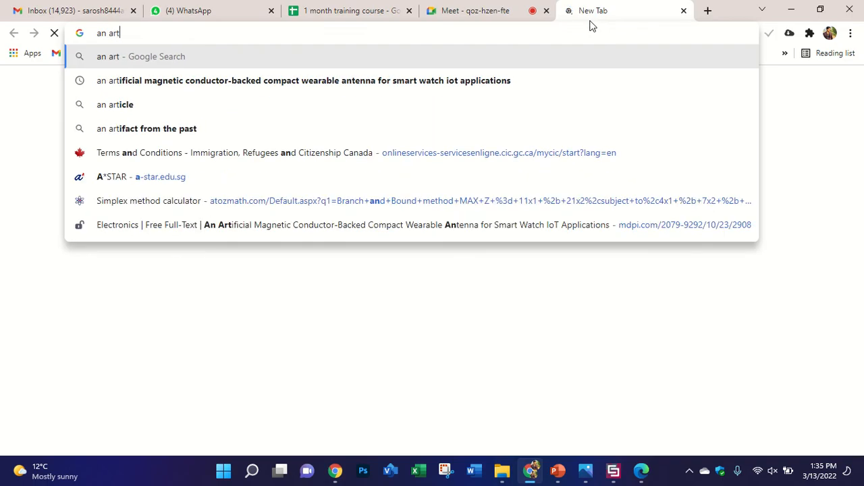
{"action": "key", "text": "Down"}
{"action": "key", "text": "Return"}
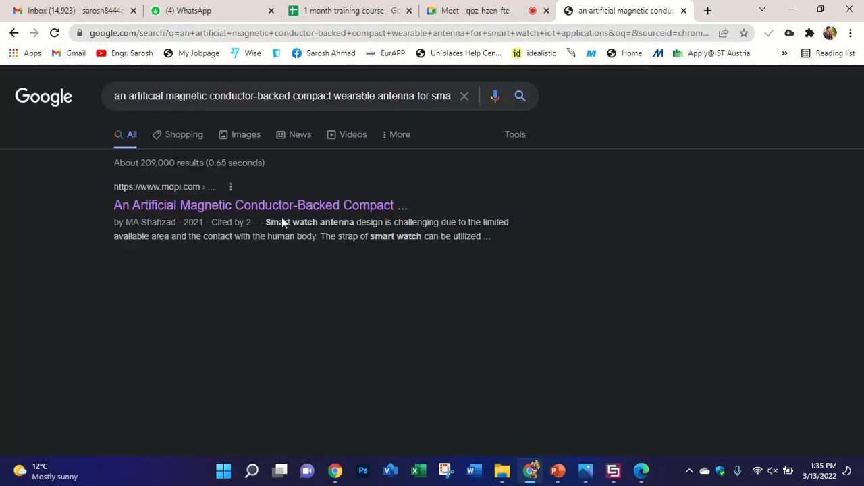
{"action": "left_click", "coordinate": [237, 207]}
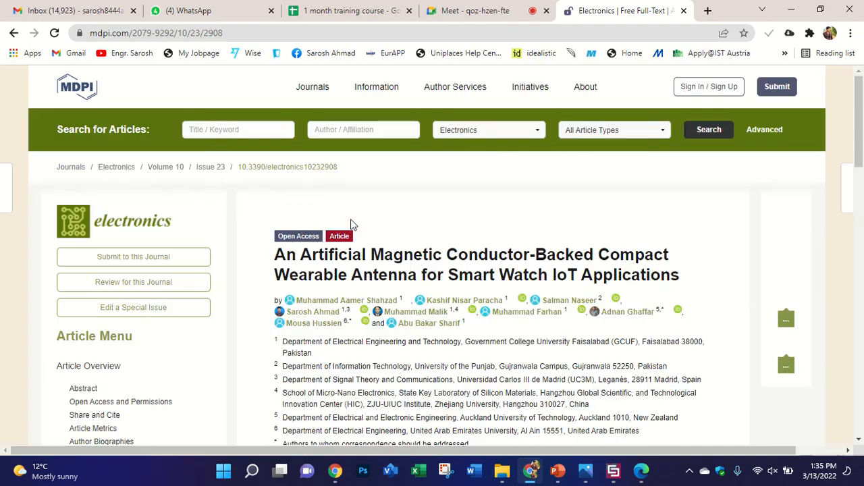
Step: Download the article's PDF from its MDPI page and open it in the browser
{"action": "scroll", "coordinate": [395, 261], "scroll_direction": "down", "scroll_amount": 3}
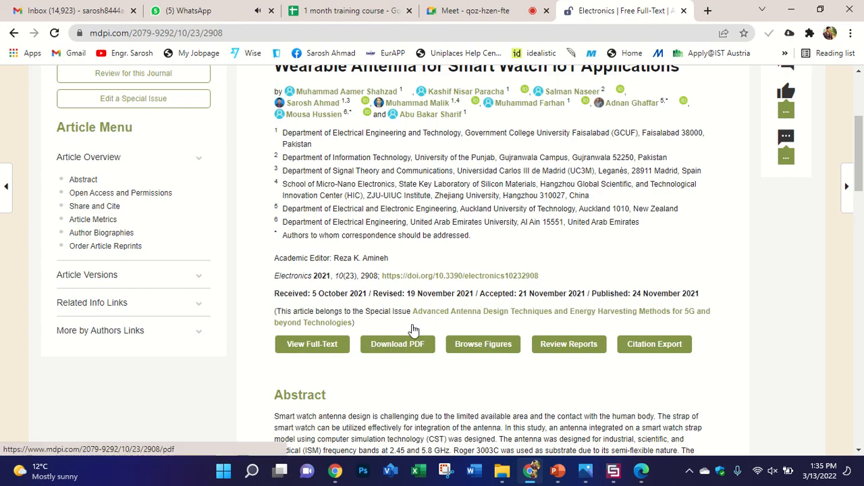
{"action": "left_click_drag", "start_coordinate": [410, 324], "coordinate": [410, 317]}
{"action": "scroll", "coordinate": [409, 322], "scroll_direction": "down", "scroll_amount": 2}
{"action": "left_click", "coordinate": [404, 233]}
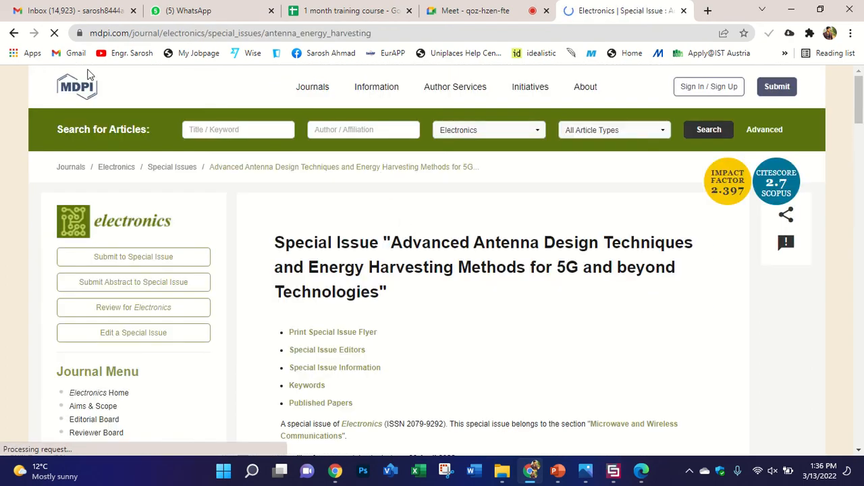
{"action": "left_click", "coordinate": [11, 33]}
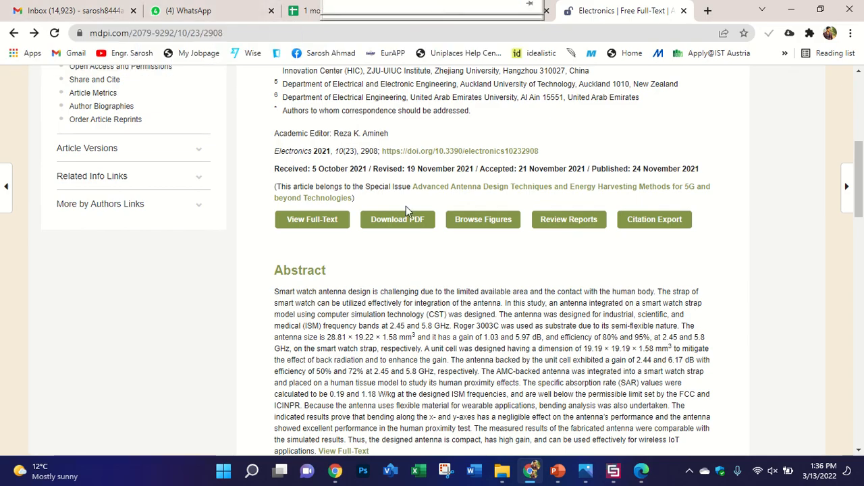
{"action": "left_click", "coordinate": [398, 227]}
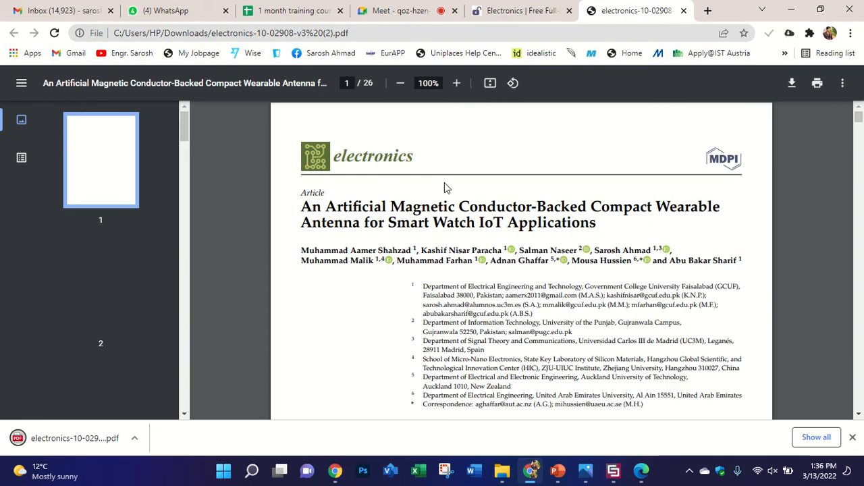
Step: Skim the paper's antenna design pages, examining the geometry, equivalent circuit, parametric study and surface current figures
{"action": "scroll", "coordinate": [398, 174], "scroll_direction": "down", "scroll_amount": 10}
{"action": "scroll", "coordinate": [403, 158], "scroll_direction": "down", "scroll_amount": 20}
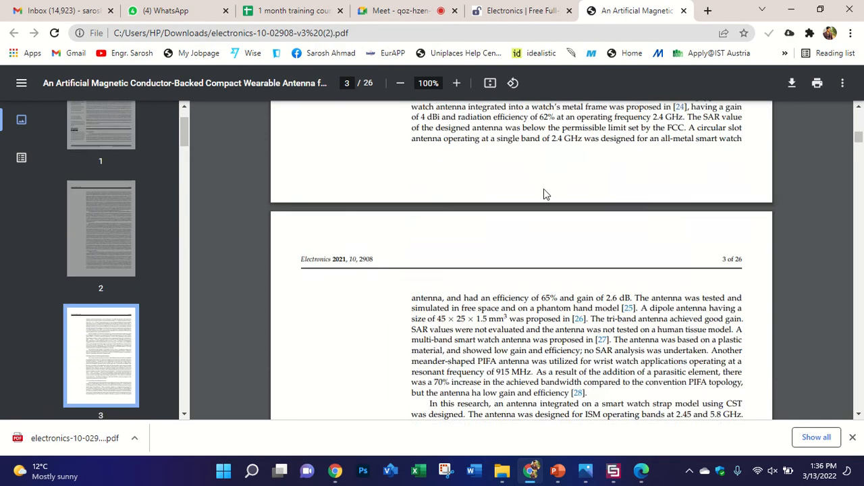
{"action": "scroll", "coordinate": [605, 219], "scroll_direction": "up", "scroll_amount": 8}
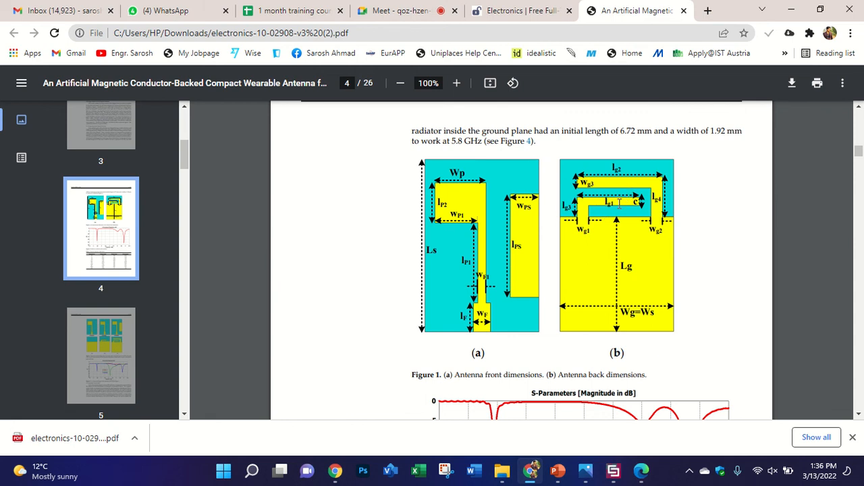
{"action": "scroll", "coordinate": [616, 199], "scroll_direction": "down", "scroll_amount": 6}
{"action": "scroll", "coordinate": [612, 197], "scroll_direction": "down", "scroll_amount": 20}
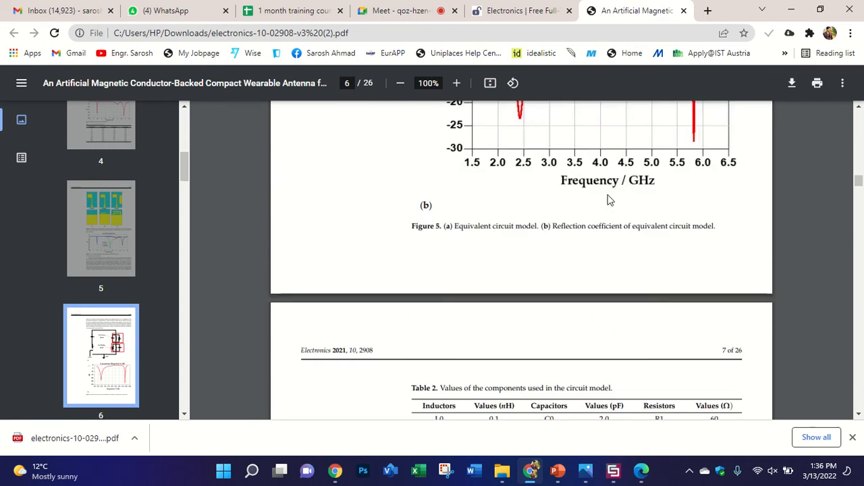
{"action": "scroll", "coordinate": [611, 196], "scroll_direction": "down", "scroll_amount": 20}
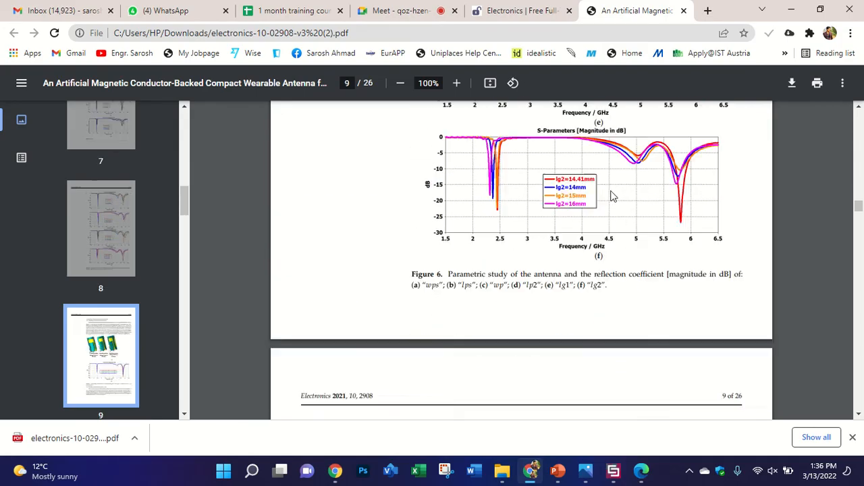
{"action": "scroll", "coordinate": [616, 187], "scroll_direction": "down", "scroll_amount": 20}
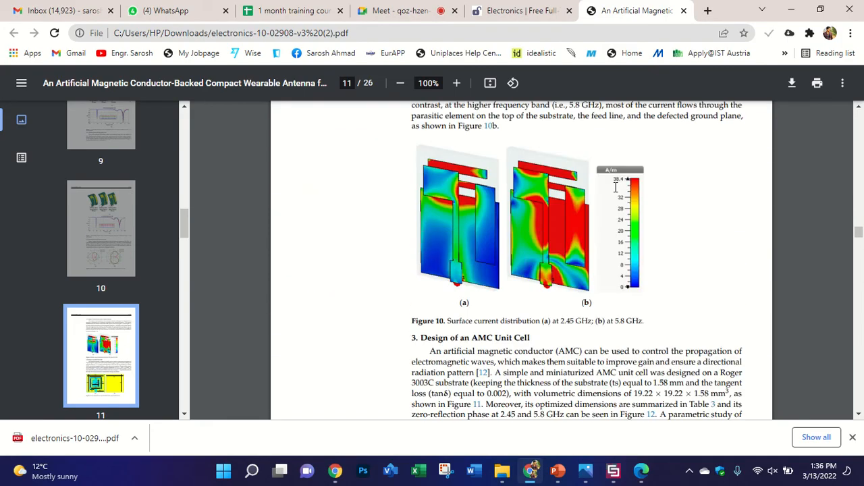
Step: Examine the AMC unit cell dimensions, design steps and phase plots, continuing to the AMC-backed antenna on page 15
{"action": "scroll", "coordinate": [616, 187], "scroll_direction": "up", "scroll_amount": 3}
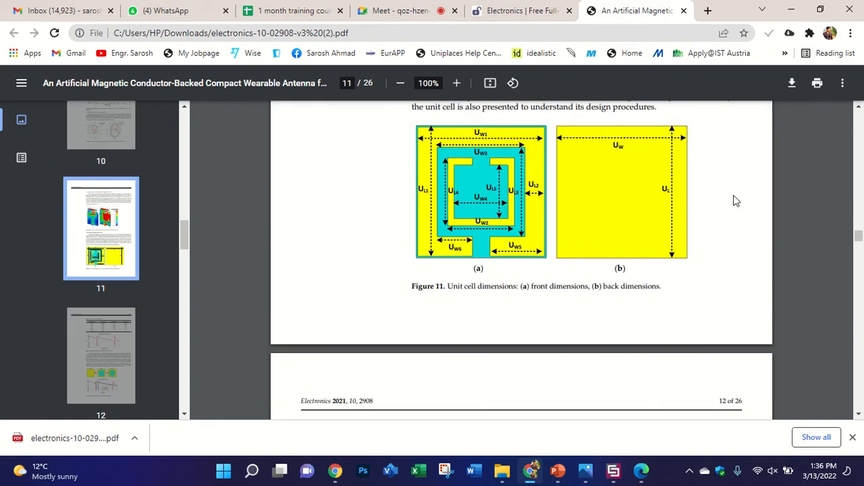
{"action": "scroll", "coordinate": [730, 195], "scroll_direction": "down", "scroll_amount": 10}
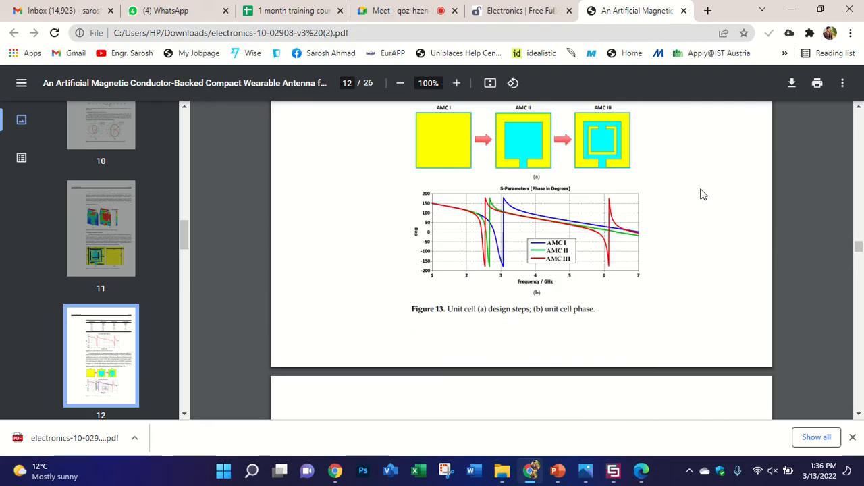
{"action": "scroll", "coordinate": [703, 194], "scroll_direction": "down", "scroll_amount": 15}
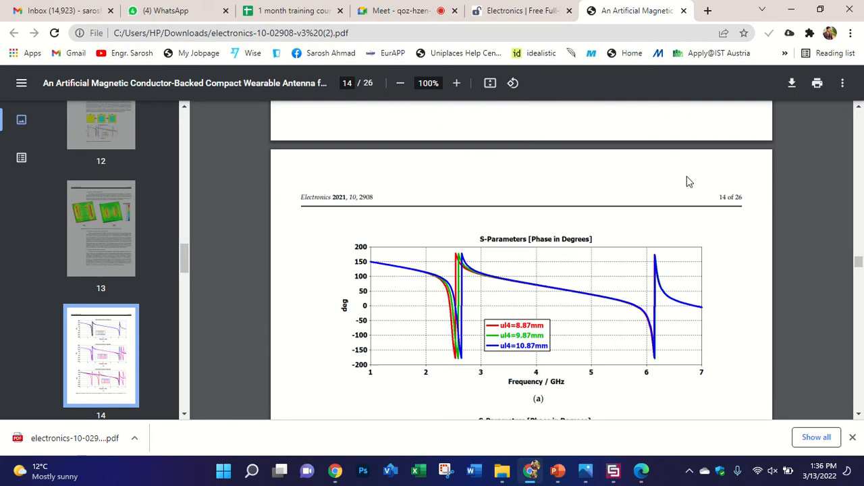
{"action": "scroll", "coordinate": [689, 181], "scroll_direction": "down", "scroll_amount": 10}
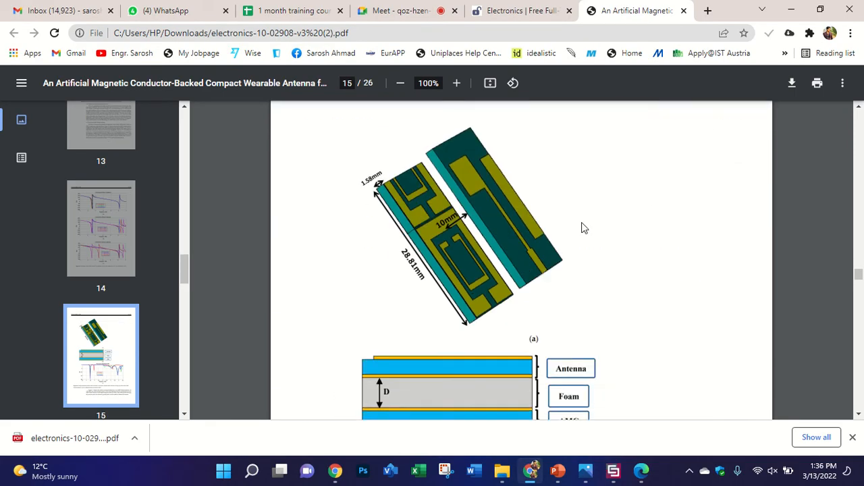
Step: Inspect the antenna-over-AMC figure on page 15 up close, compare it with the UWB antenna model in CST Studio Suite, and return to the paper
{"action": "scroll", "coordinate": [445, 228], "scroll_direction": "up", "scroll_amount": 3, "text": "ctrl"}
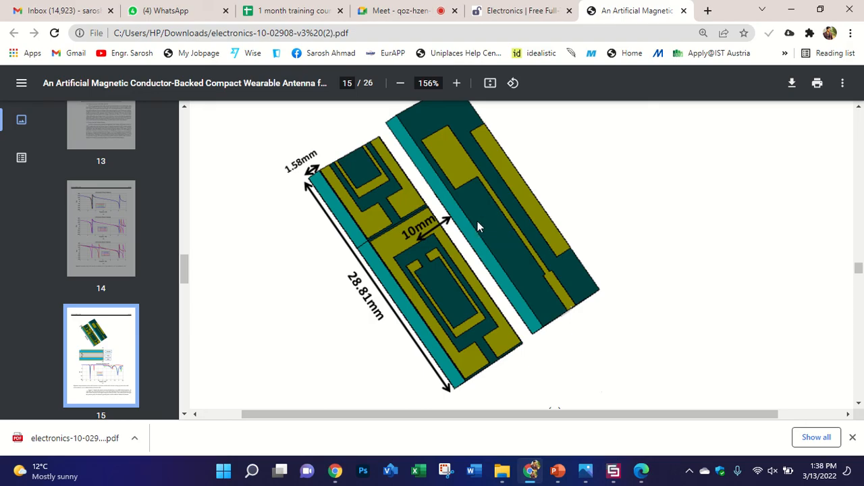
{"action": "scroll", "coordinate": [477, 228], "scroll_direction": "down", "scroll_amount": 1, "text": "ctrl"}
{"action": "scroll", "coordinate": [508, 199], "scroll_direction": "down", "scroll_amount": 1, "text": "ctrl"}
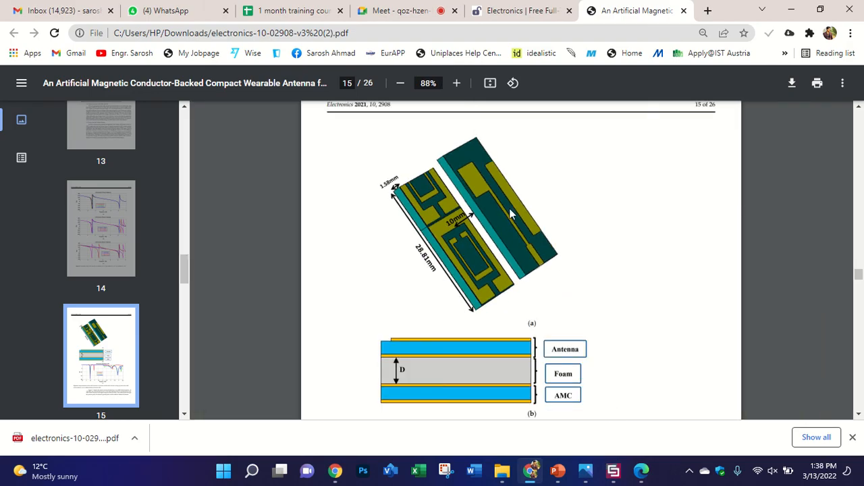
{"action": "left_click", "coordinate": [614, 473]}
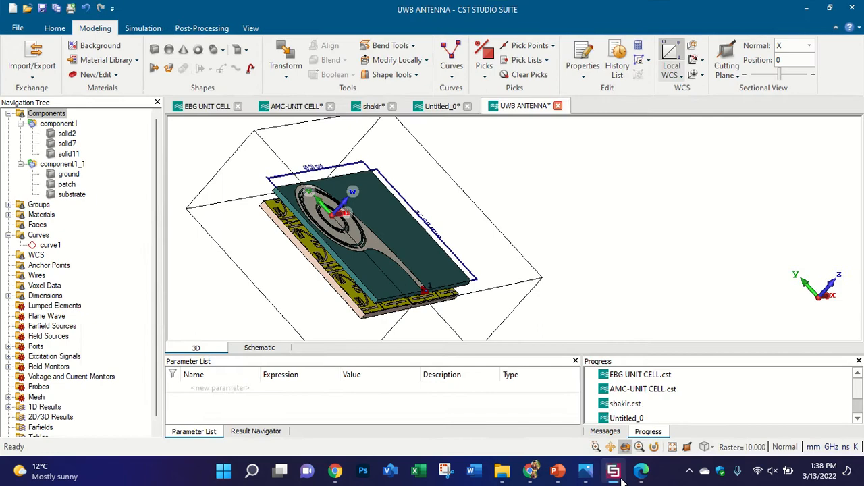
{"action": "left_click", "coordinate": [620, 477]}
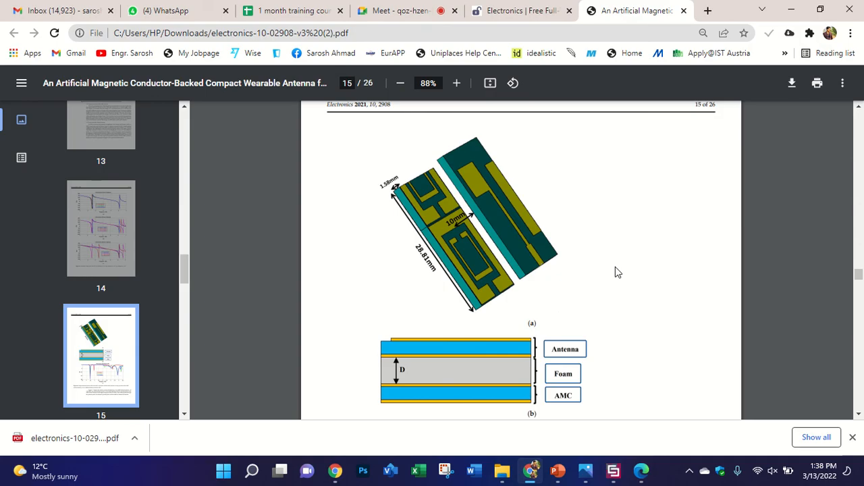
Step: Open the most recent chat in WhatsApp Web and enlarge the received photo of the two-patch antenna with hexagonal rings
{"action": "left_click", "coordinate": [165, 11]}
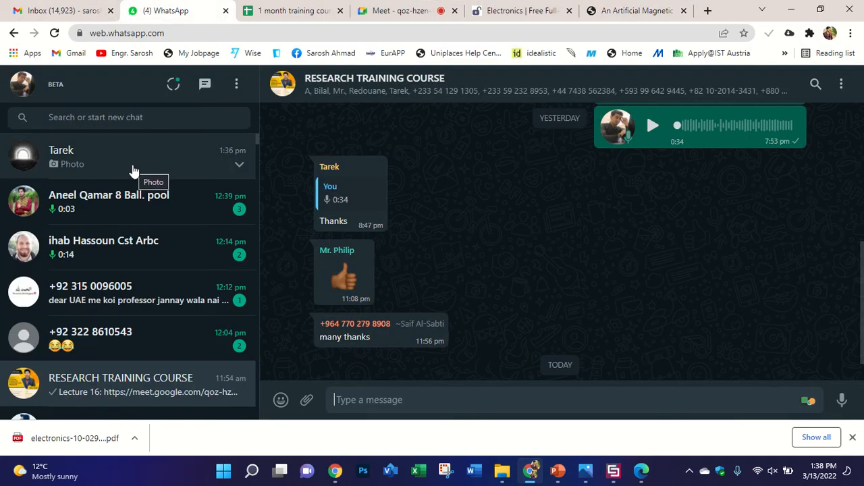
{"action": "left_click", "coordinate": [131, 170]}
{"action": "scroll", "coordinate": [153, 214], "scroll_direction": "down", "scroll_amount": 5}
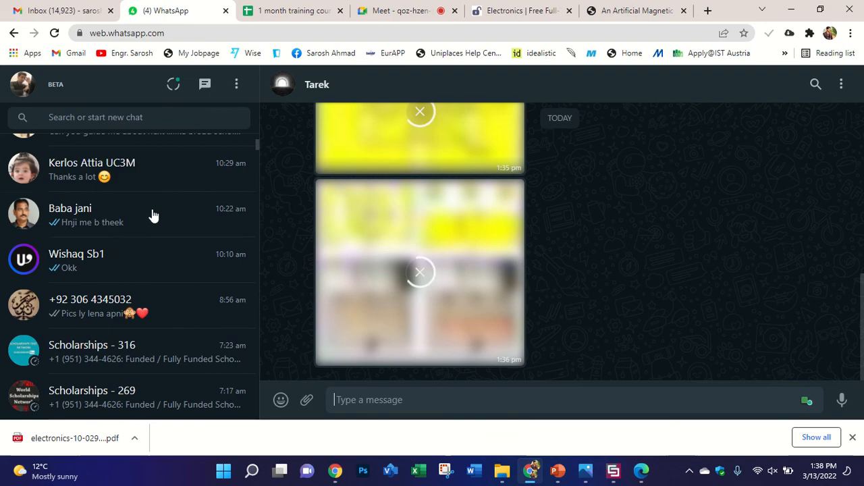
{"action": "left_click", "coordinate": [491, 137]}
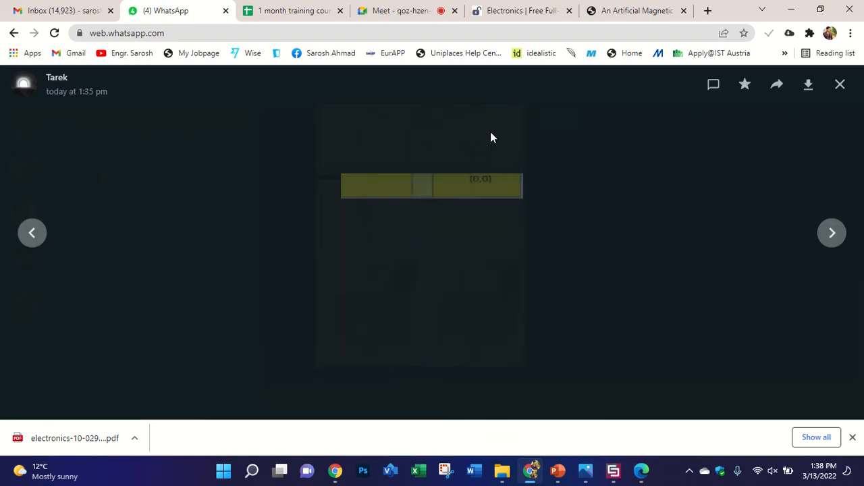
{"action": "left_click", "coordinate": [479, 267]}
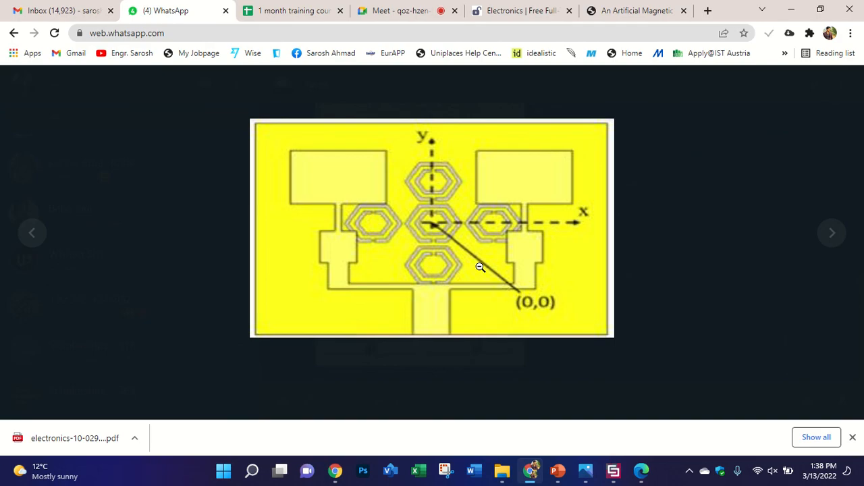
{"action": "left_click", "coordinate": [506, 244]}
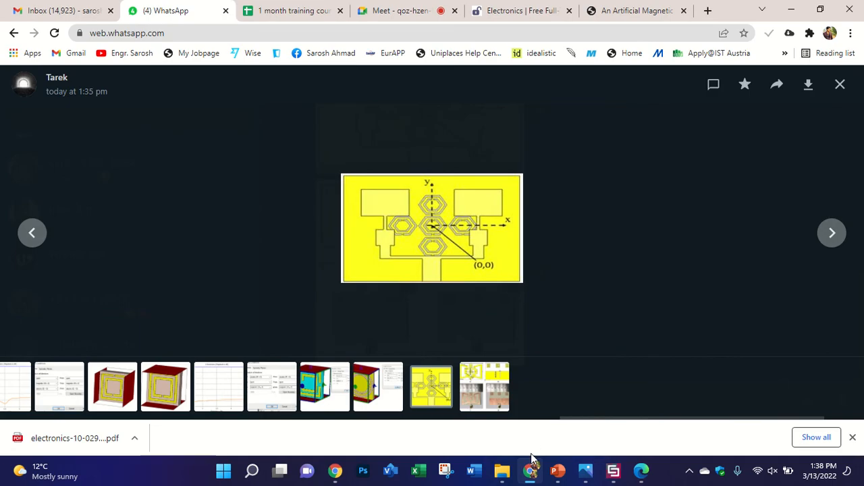
Step: Switch to the LECTURE 16.pptx presentation in PowerPoint
{"action": "left_click", "coordinate": [559, 472]}
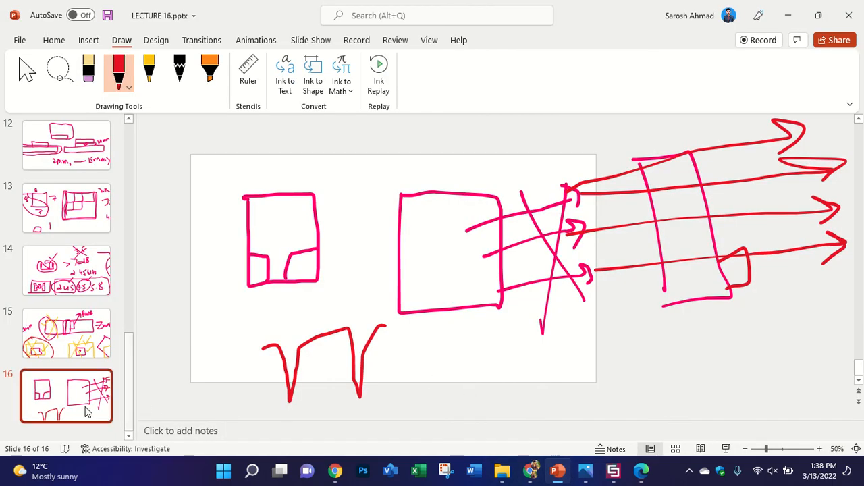